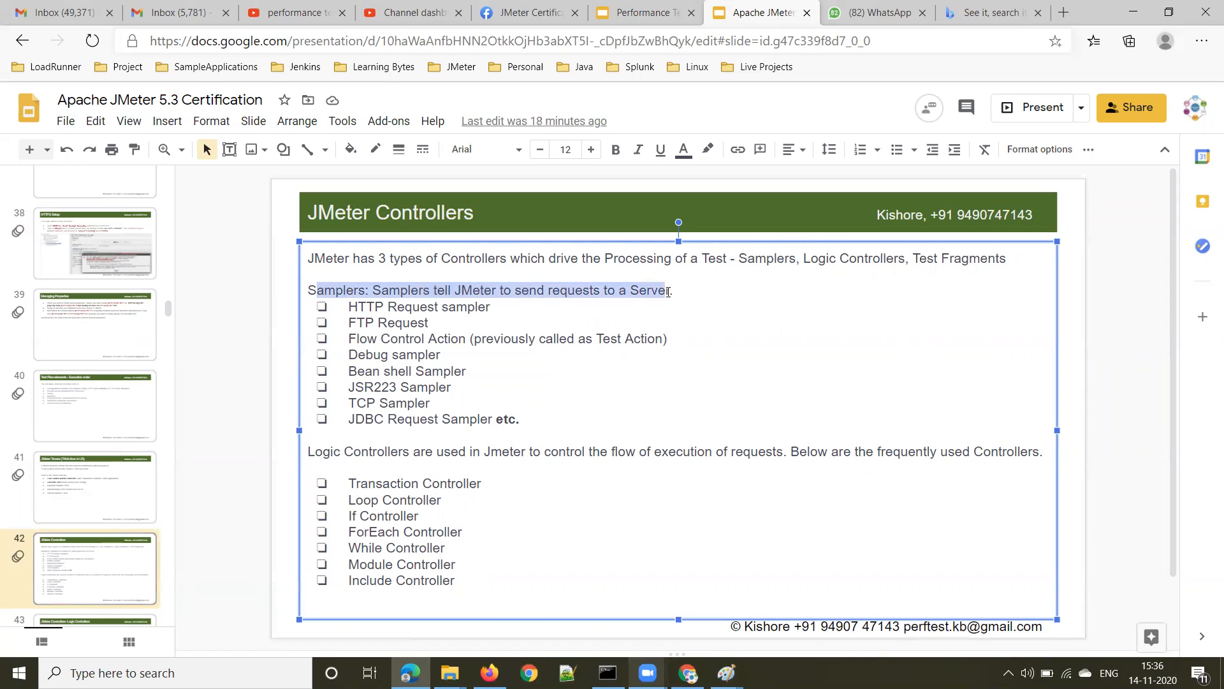
# Examine the JMeter Controllers slide, highlighting the samplers list, the controller types and the frequently used logic controllers.
pyautogui.moveTo(349, 308); pyautogui.dragTo(533, 418)
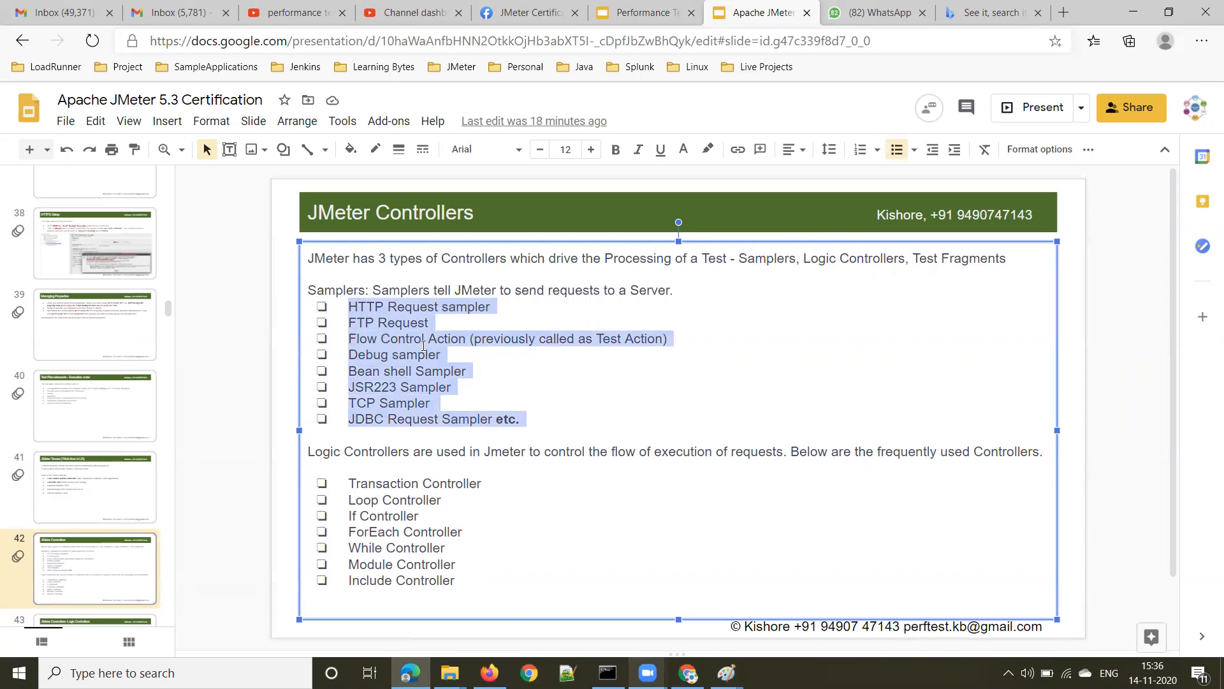
pyautogui.click(452, 370)
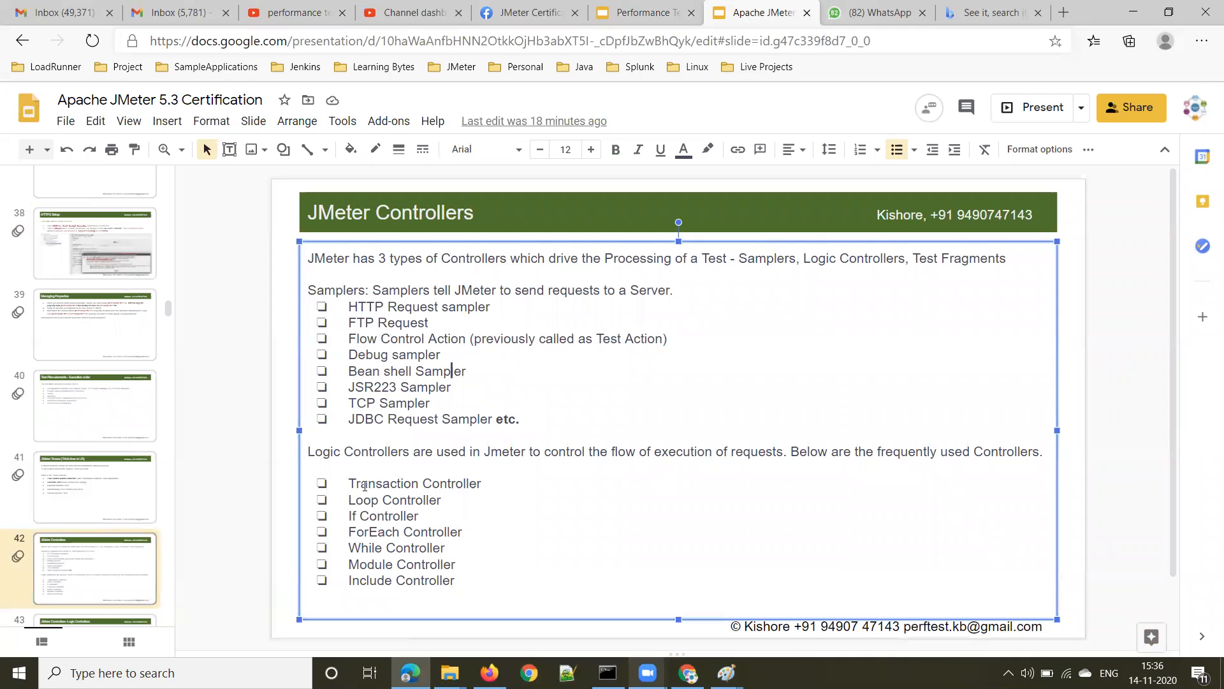
pyautogui.doubleClick(759, 258)
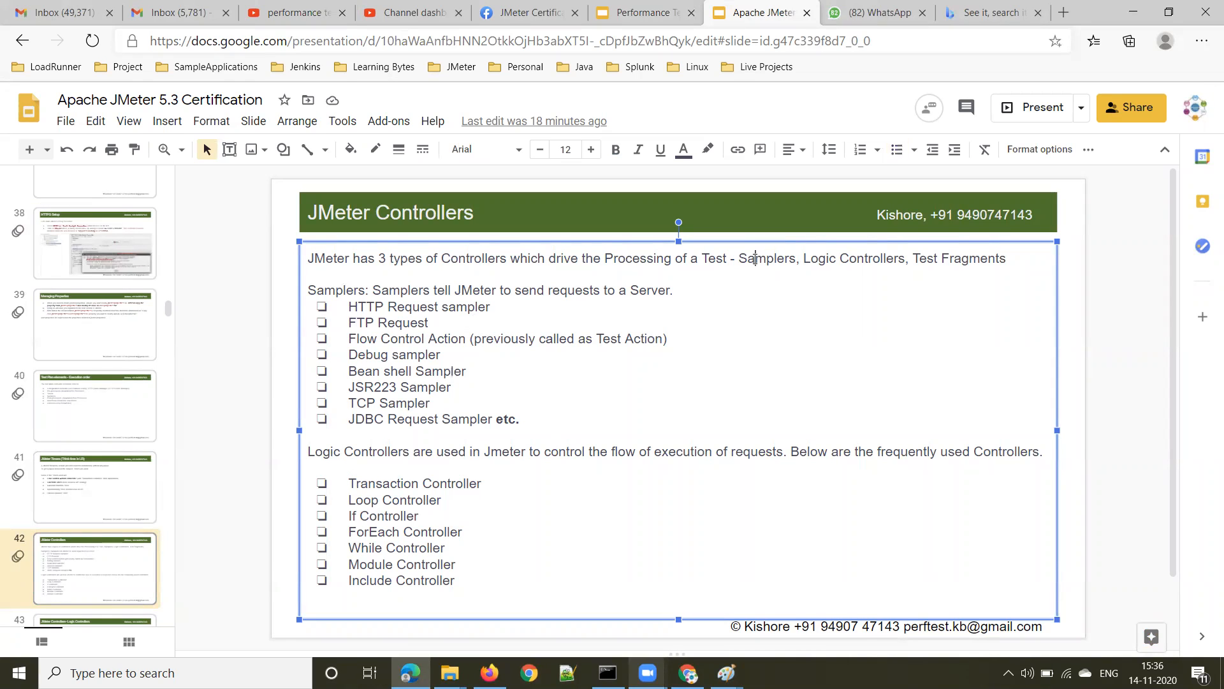
pyautogui.click(806, 259)
pyautogui.moveTo(805, 260); pyautogui.dragTo(1014, 260)
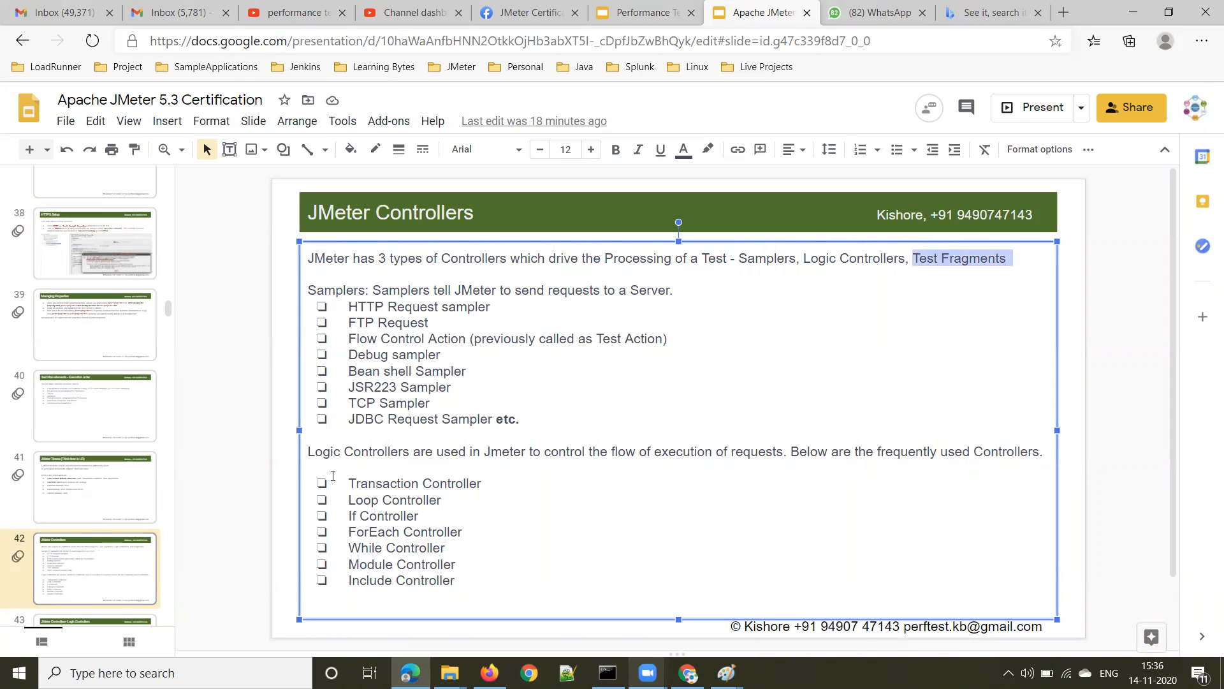
pyautogui.moveTo(309, 453); pyautogui.dragTo(784, 458)
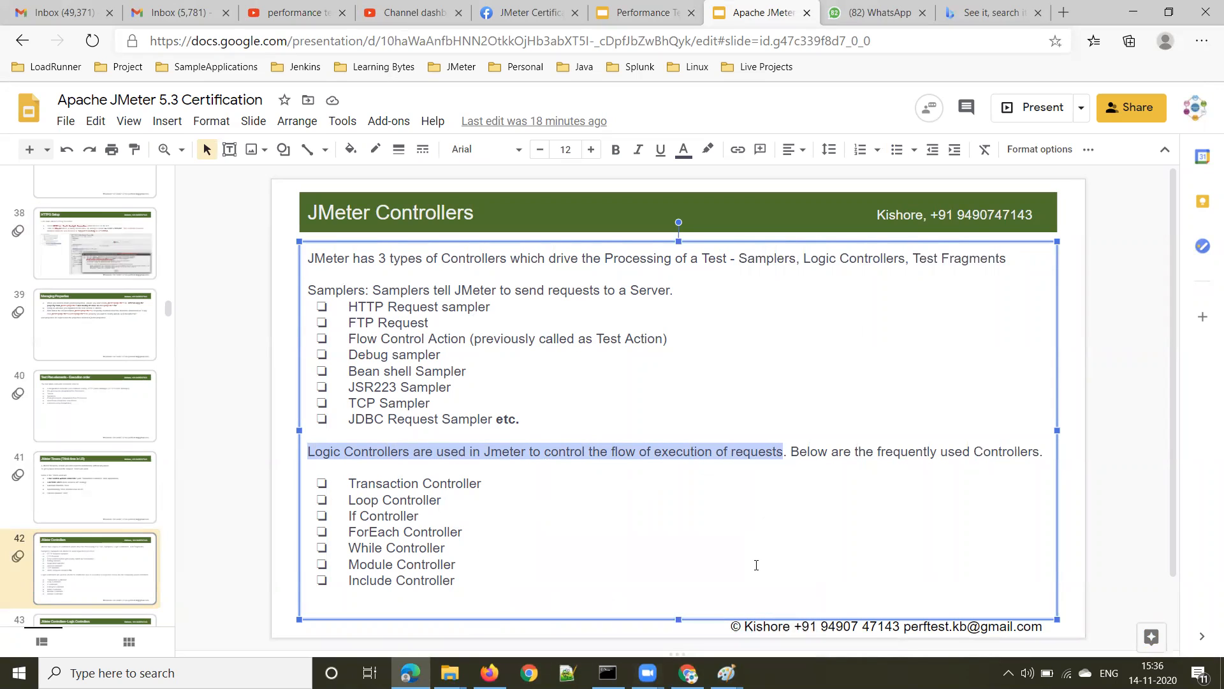
pyautogui.click(806, 452)
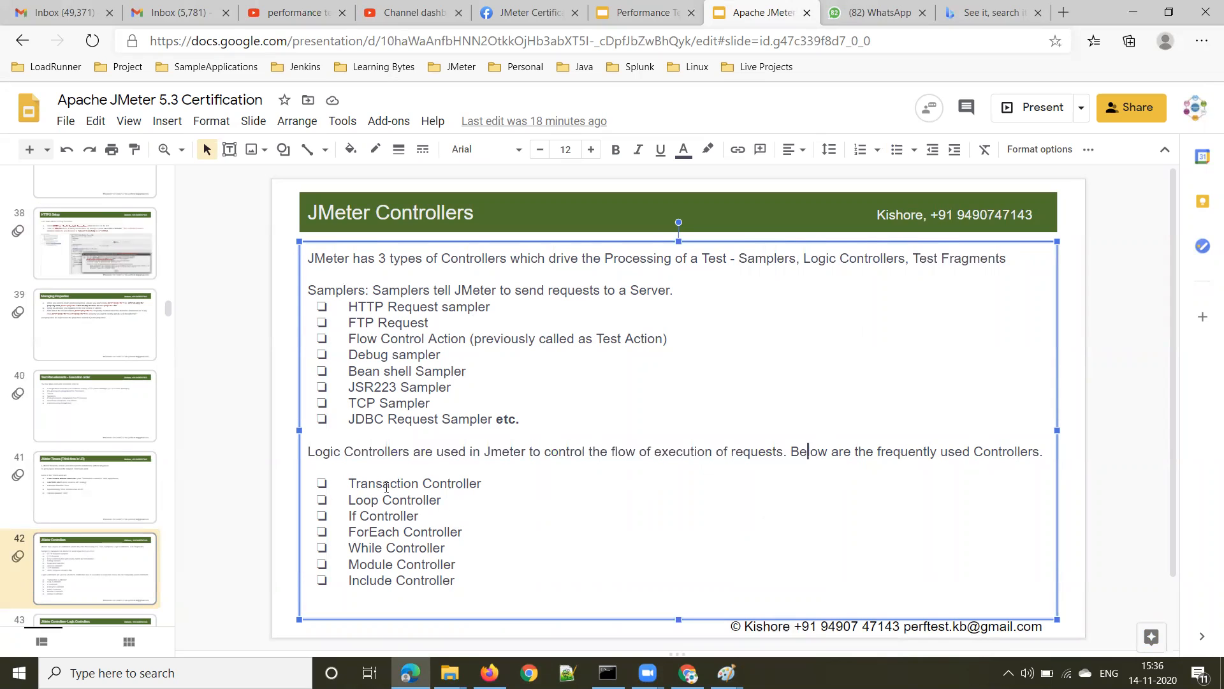
pyautogui.moveTo(350, 484); pyautogui.dragTo(489, 483)
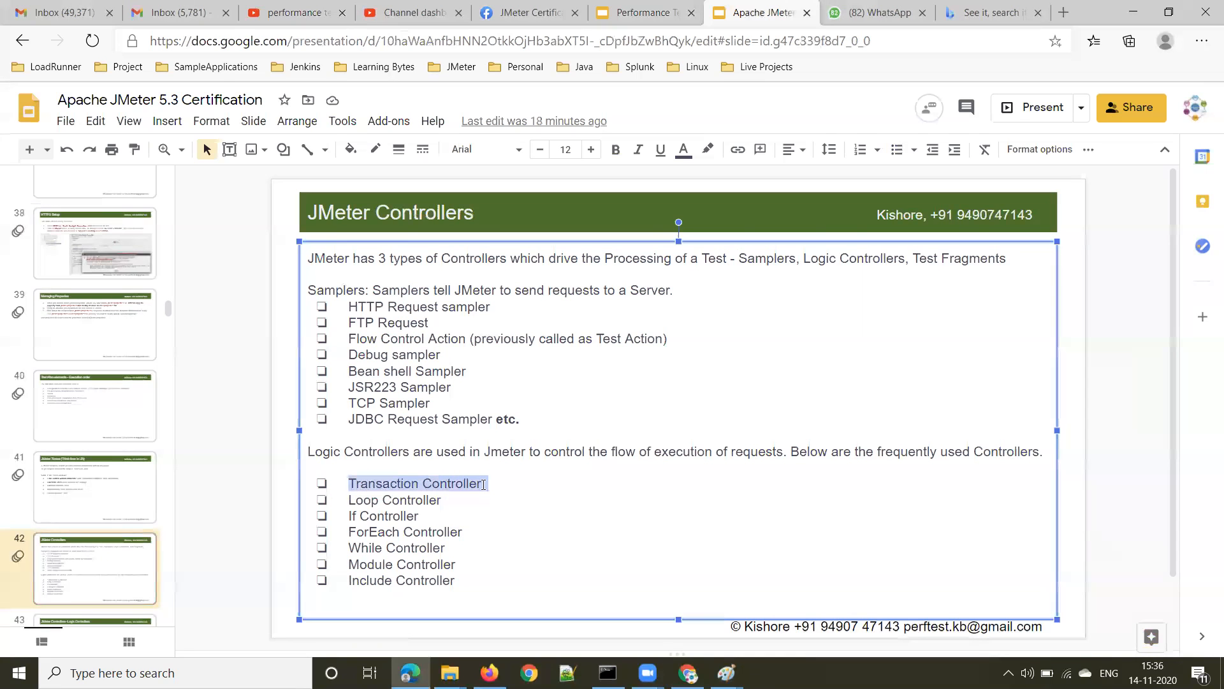
pyautogui.moveTo(349, 500)
pyautogui.mouseDown()
pyautogui.moveTo(451, 500)
pyautogui.moveTo(344, 518)
pyautogui.moveTo(463, 530)
pyautogui.moveTo(408, 550)
pyautogui.moveTo(348, 550)
pyautogui.moveTo(450, 567)
pyautogui.moveTo(348, 580)
pyautogui.mouseUp()
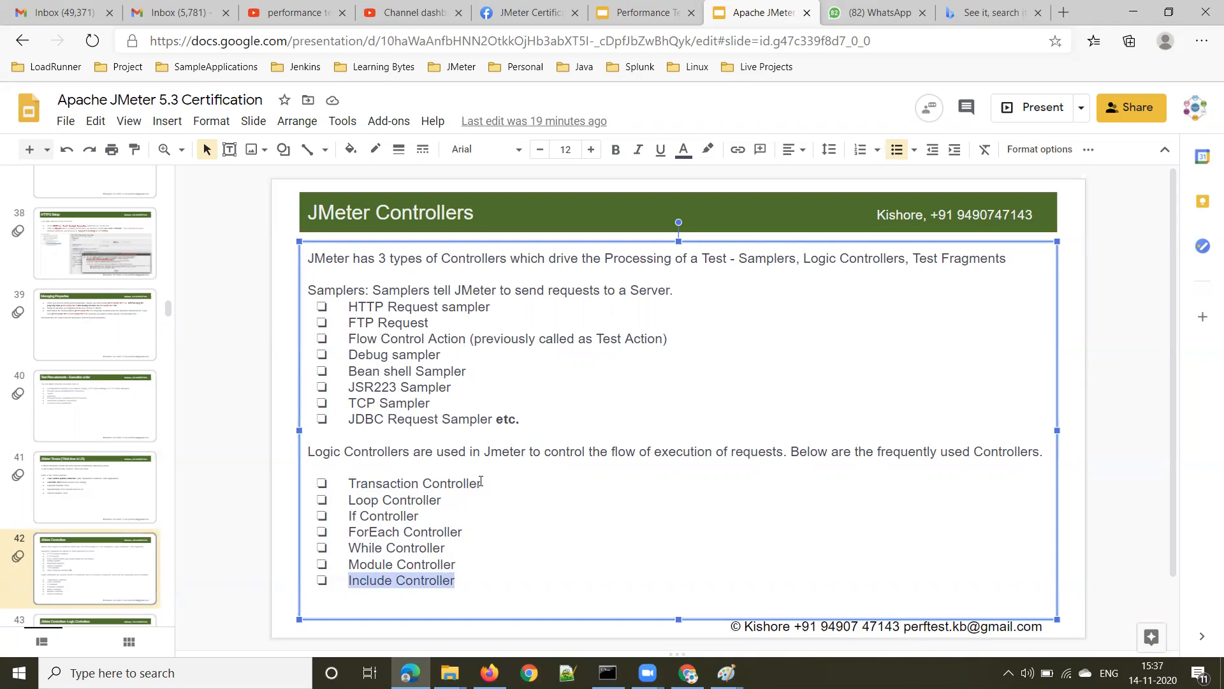
# Go to the ForEach Controller slide through its link on the Logic Controllers slide, and highlight the definition sentence.
pyautogui.scroll(-3, 127, 450)
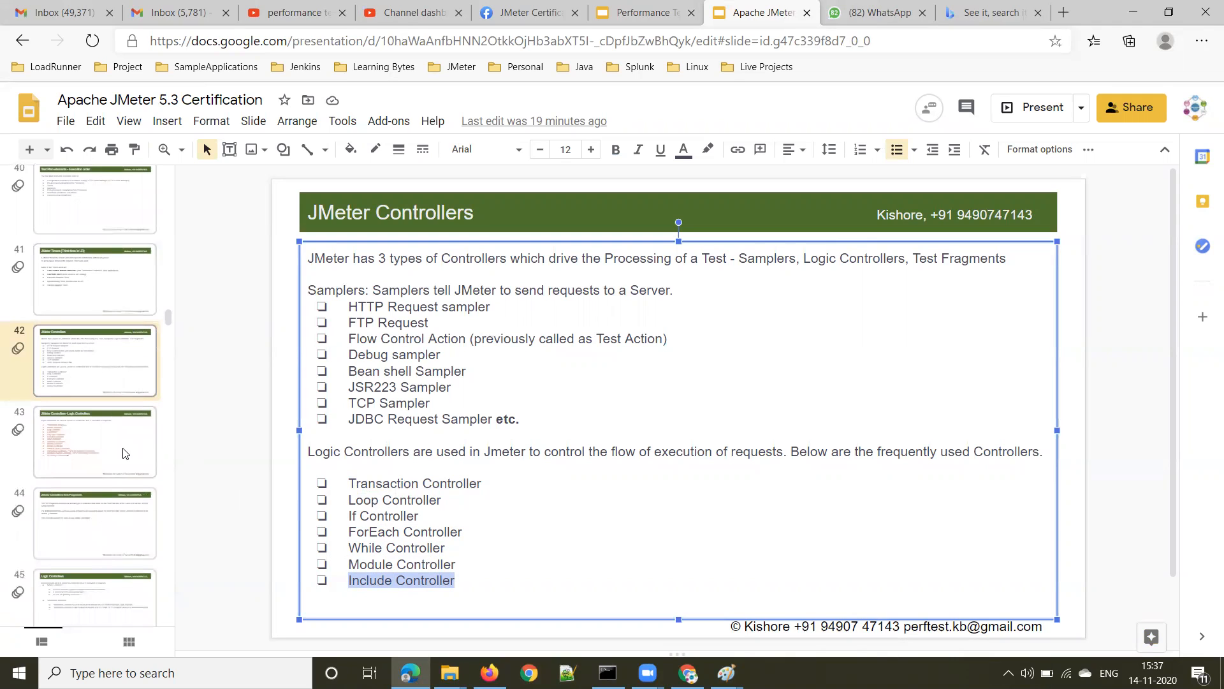
pyautogui.click(123, 453)
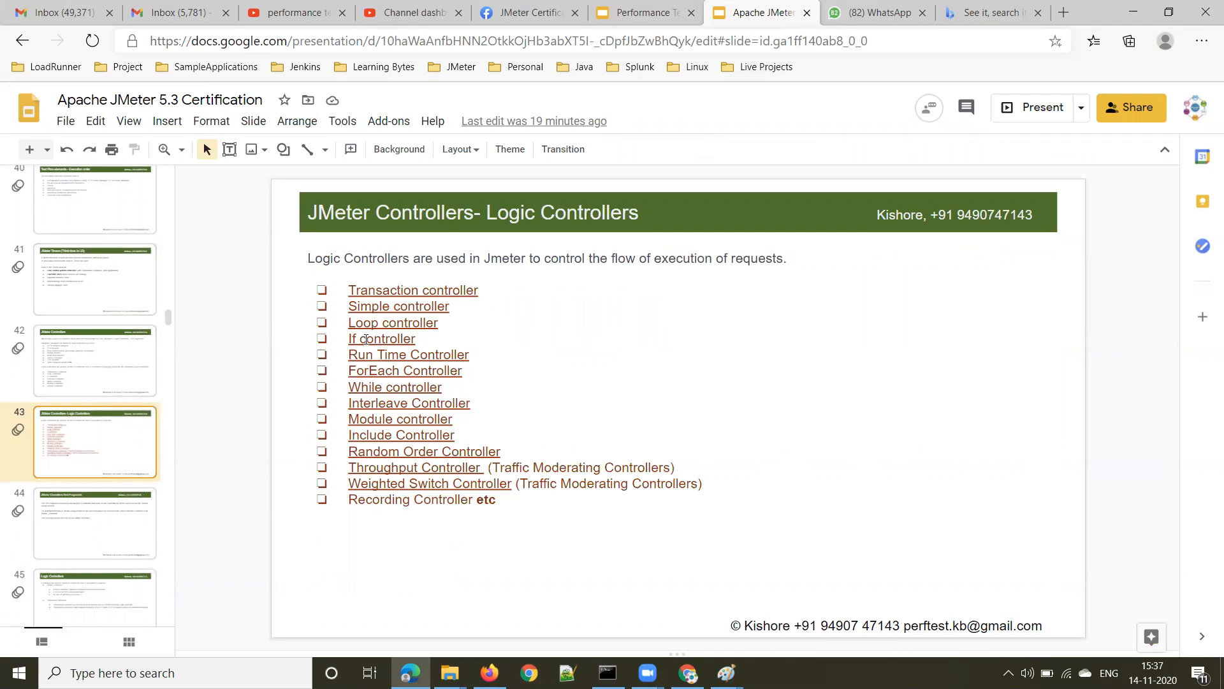
pyautogui.click(431, 374)
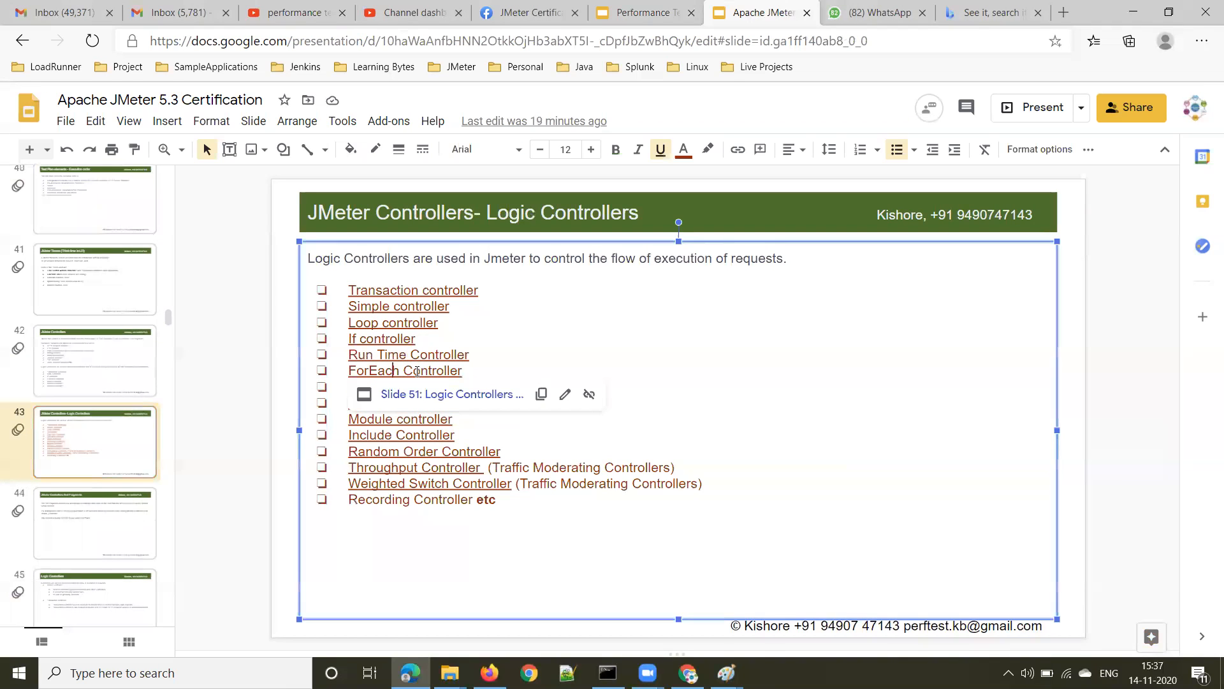
pyautogui.click(437, 395)
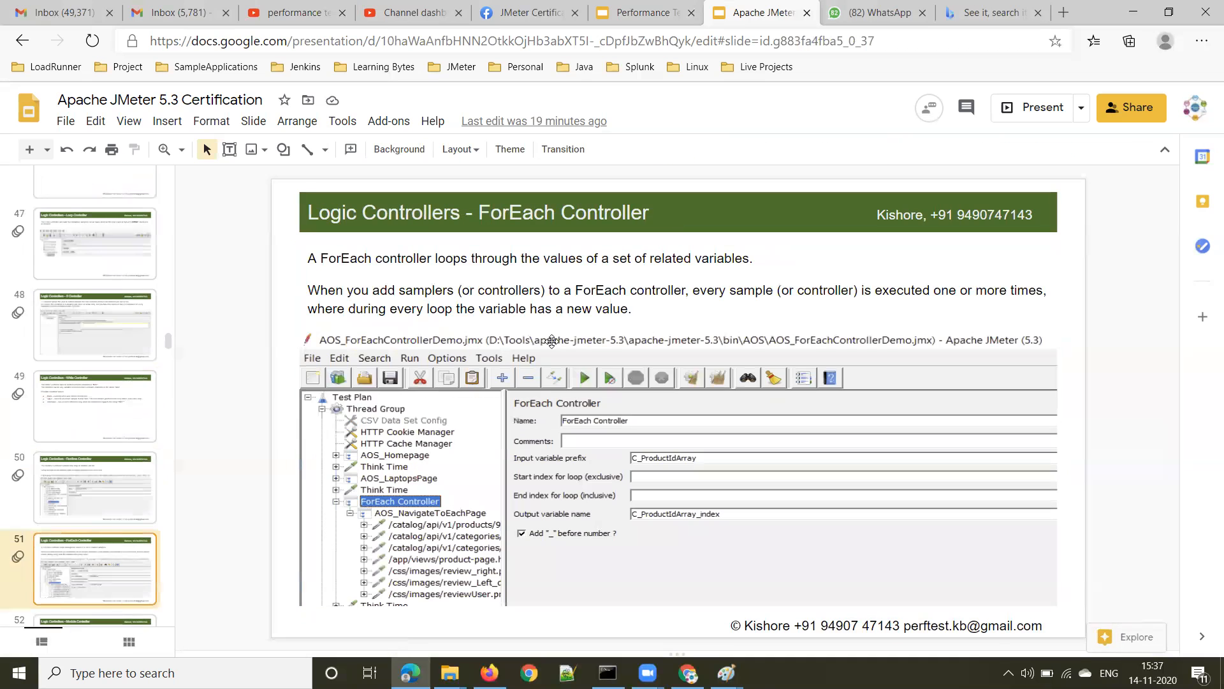
pyautogui.click(443, 258)
pyautogui.moveTo(750, 258); pyautogui.dragTo(319, 259)
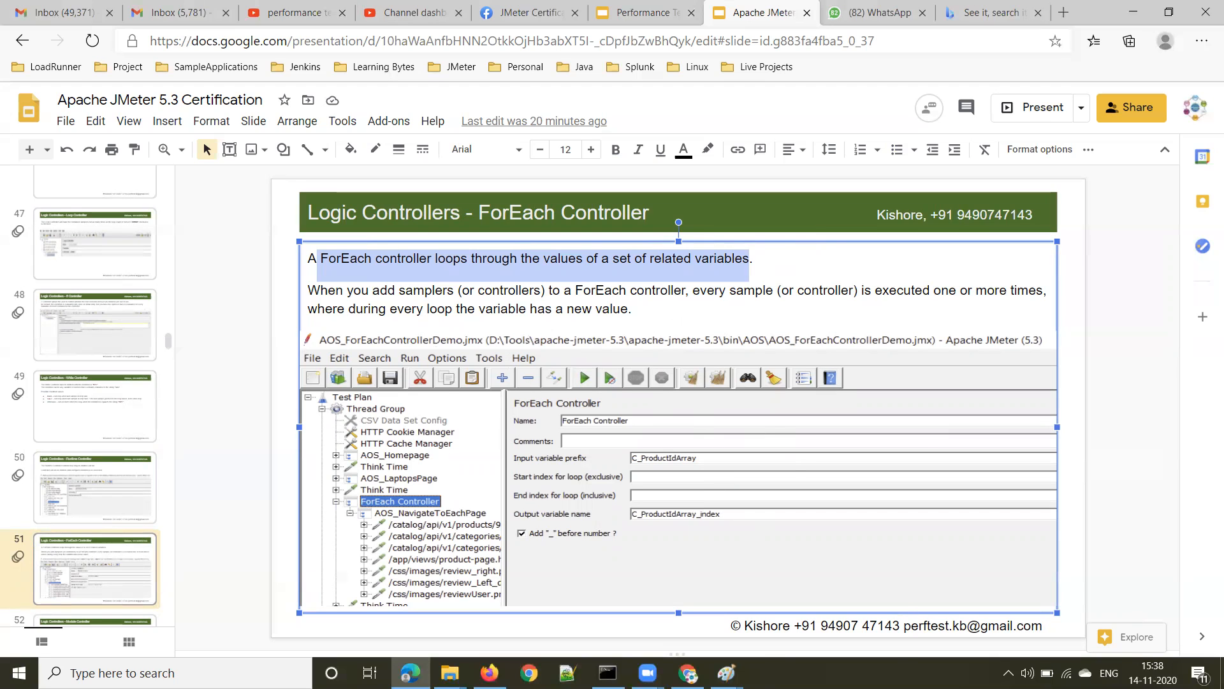
# Switch to Chrome and open the Advantage Shopping site from the TestApplications bookmarks.
pyautogui.moveTo(687, 672)
pyautogui.click(694, 636)
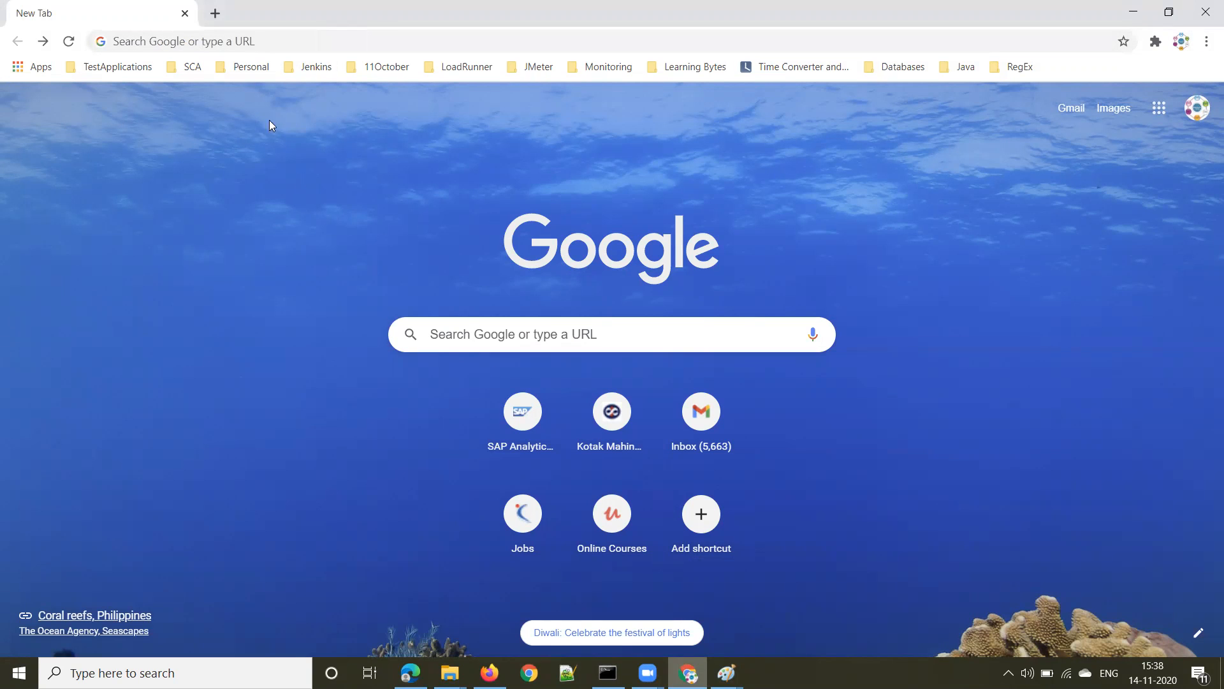
pyautogui.click(130, 71)
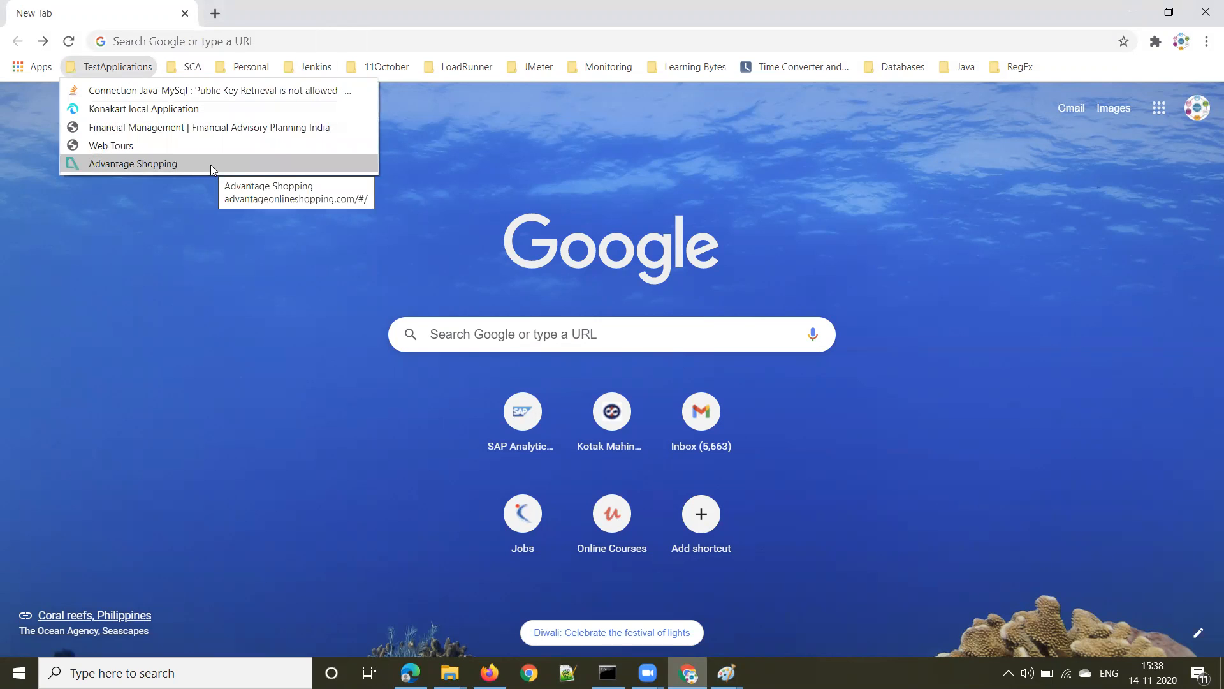
pyautogui.click(181, 165)
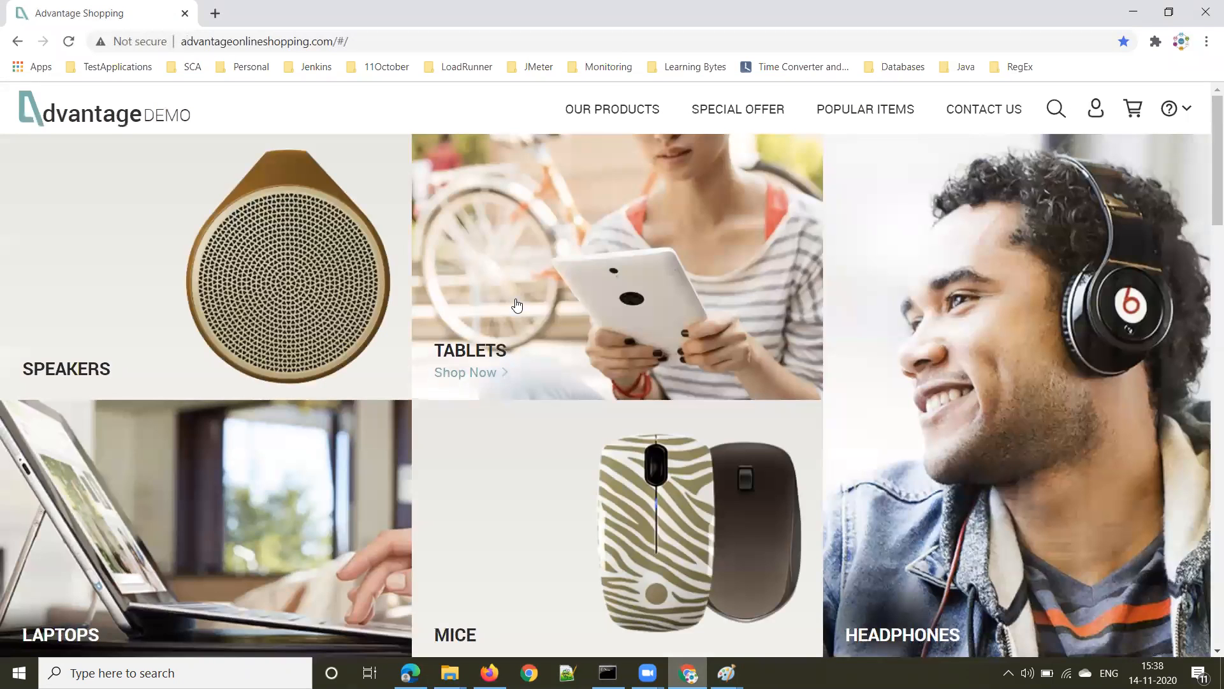
# Look over the shop's home page categories and open the Laptops category.
pyautogui.scroll(-4, 785, 390)
pyautogui.scroll(4, 785, 390)
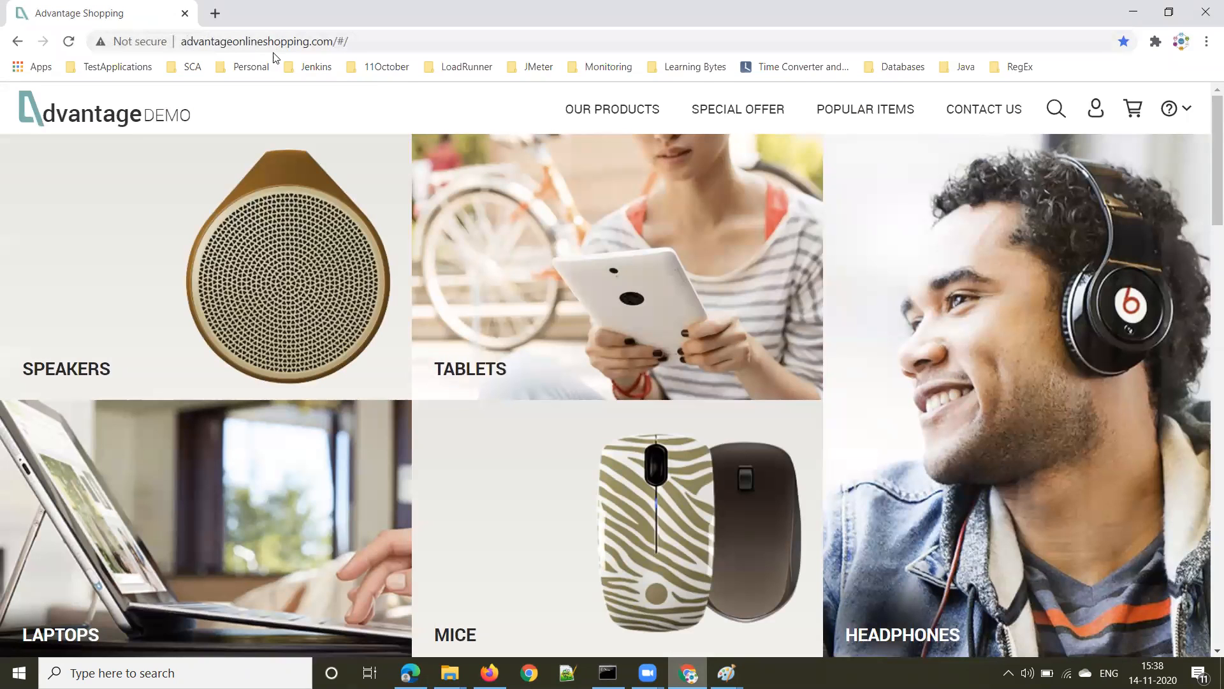
pyautogui.scroll(-3, 523, 337)
pyautogui.scroll(3, 521, 339)
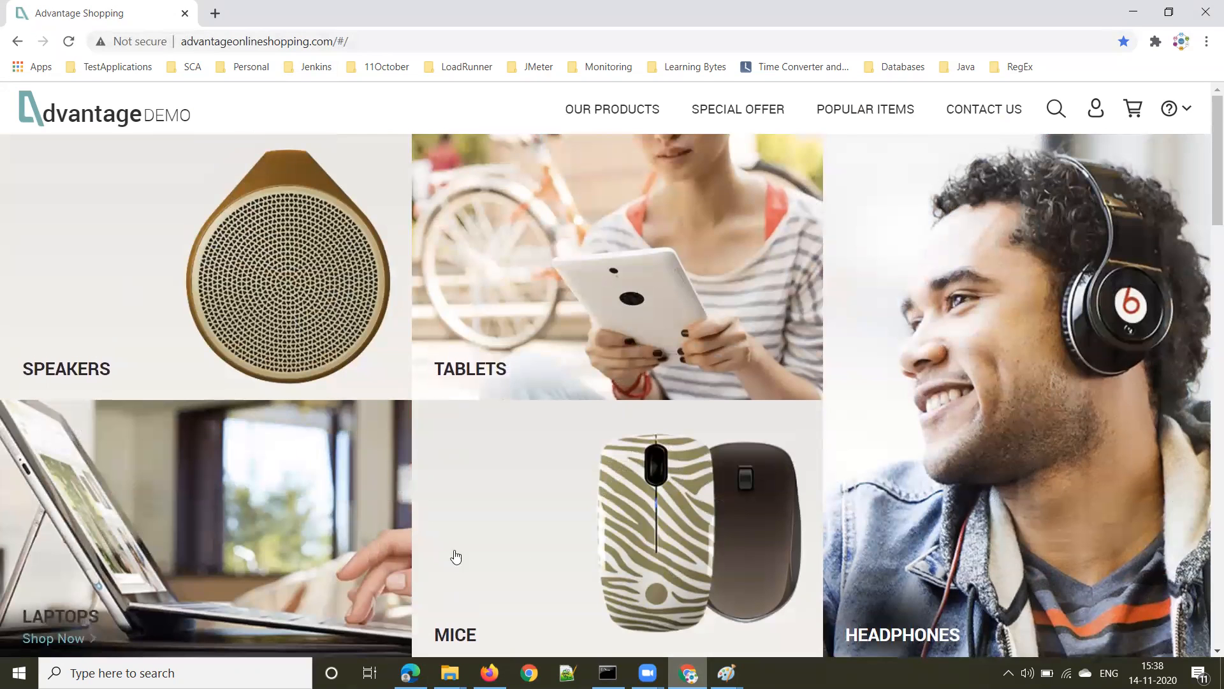
pyautogui.click(177, 568)
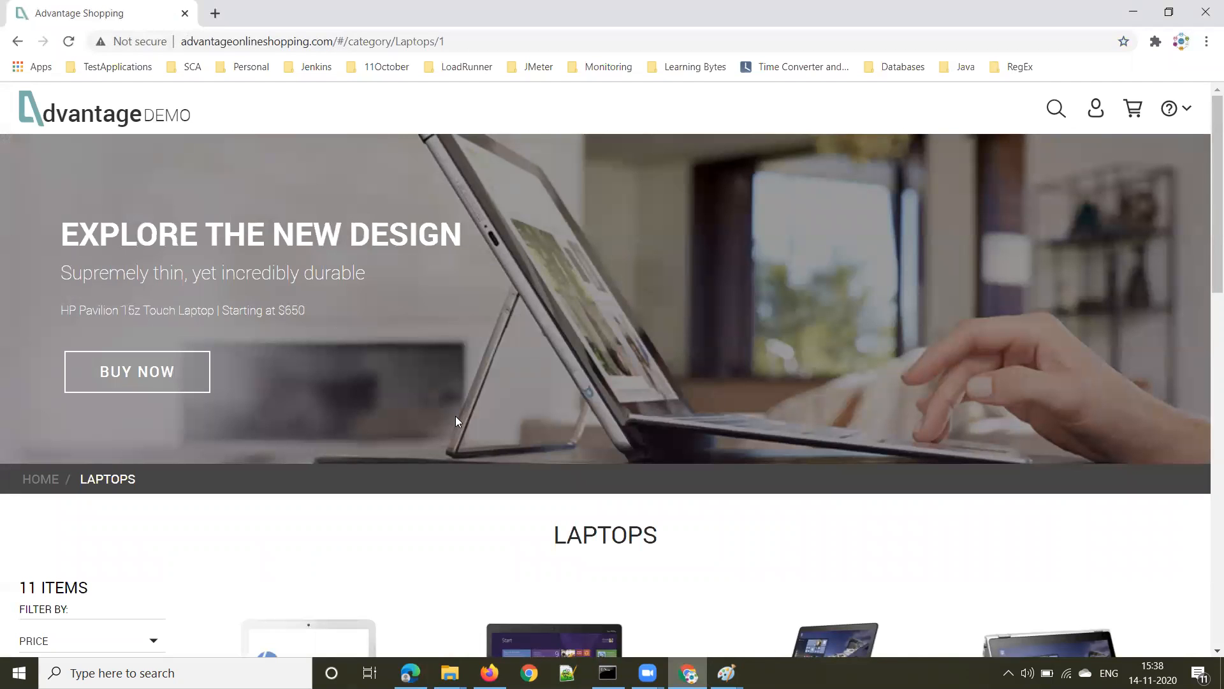
# Examine the full list of laptops offered in the Laptops category.
pyautogui.scroll(-5, 455, 416)
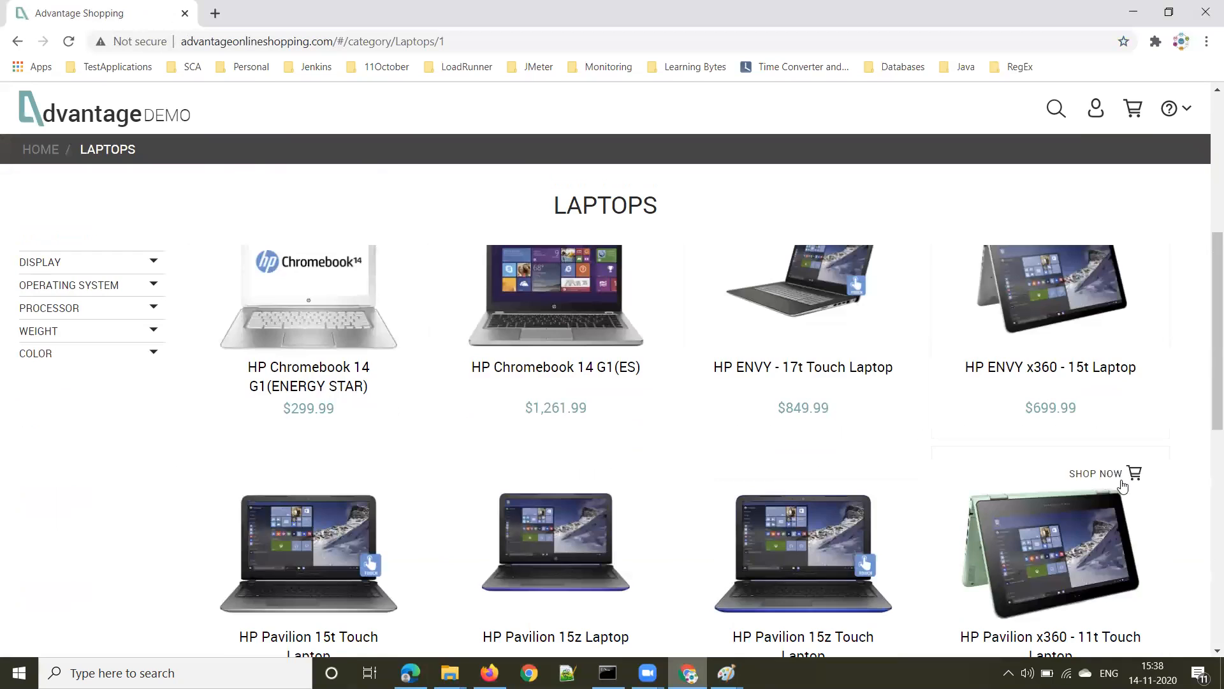
pyautogui.scroll(-5, 1020, 498)
pyautogui.scroll(7, 814, 481)
pyautogui.scroll(2, 814, 482)
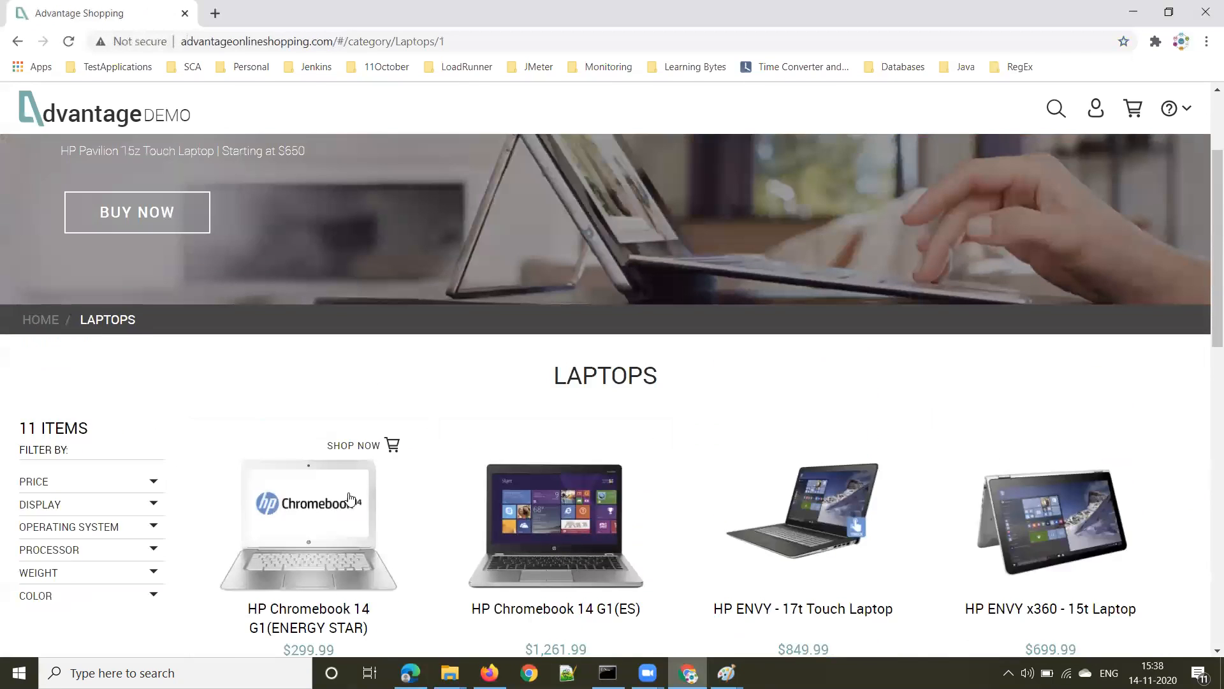
pyautogui.scroll(-3, 1046, 408)
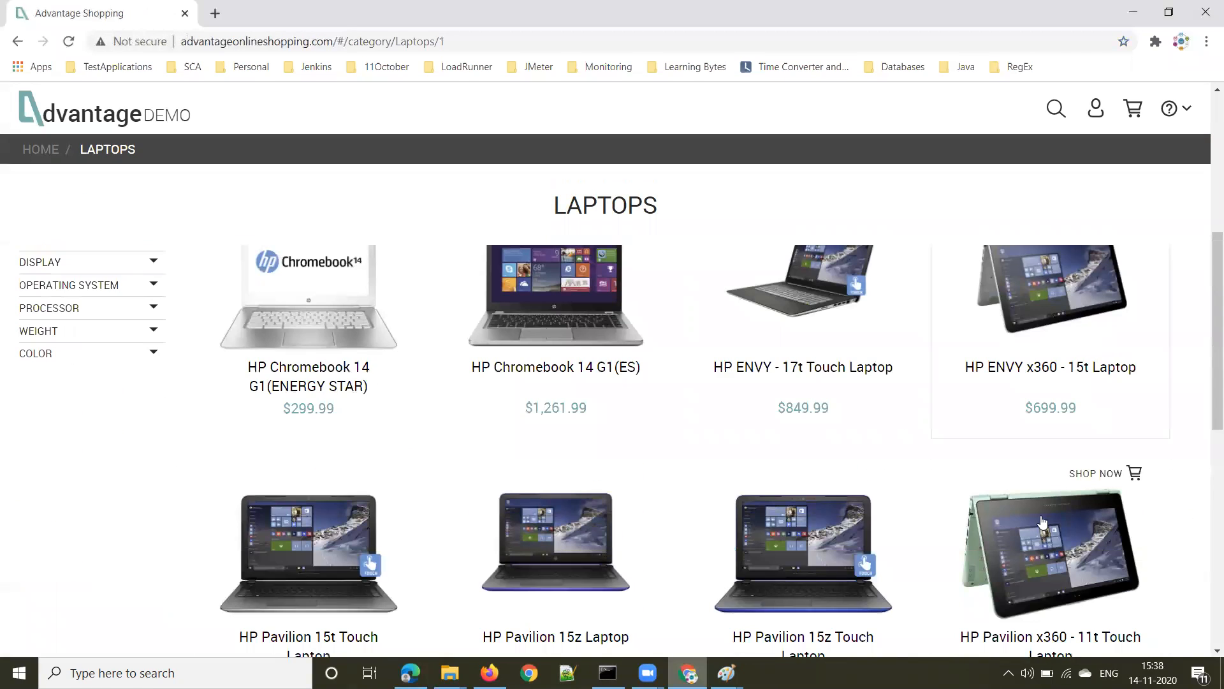
pyautogui.scroll(-1, 1087, 470)
pyautogui.scroll(-3, 1088, 470)
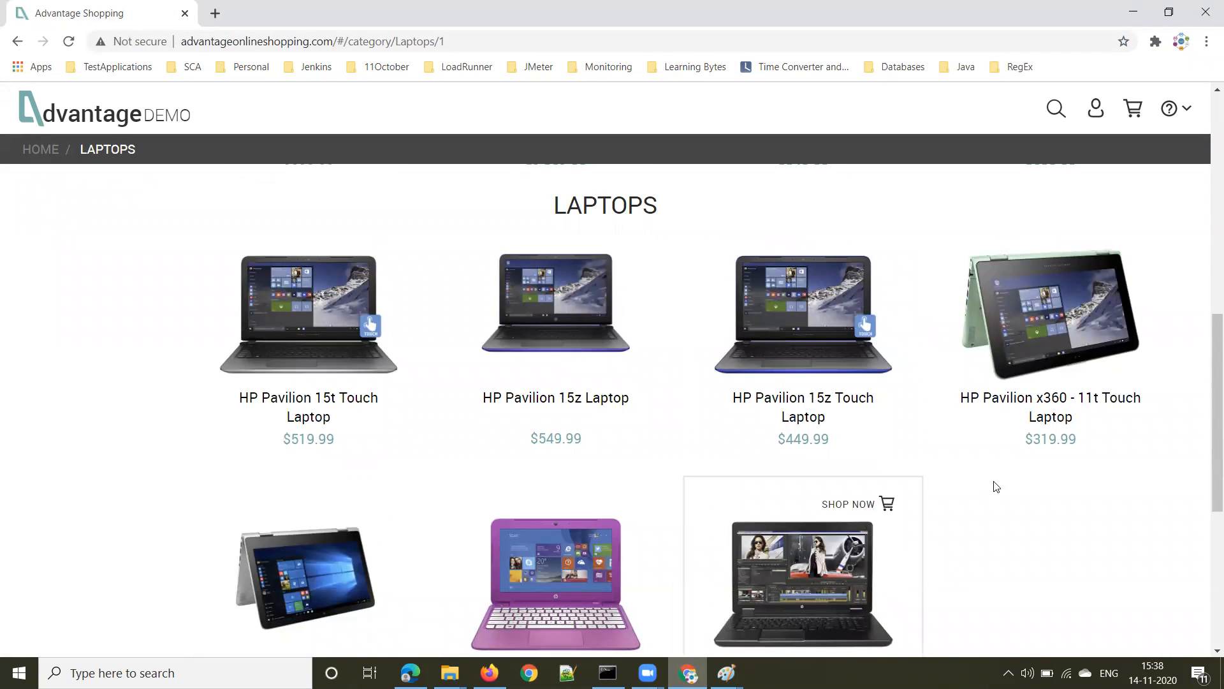
pyautogui.scroll(-5, 1024, 481)
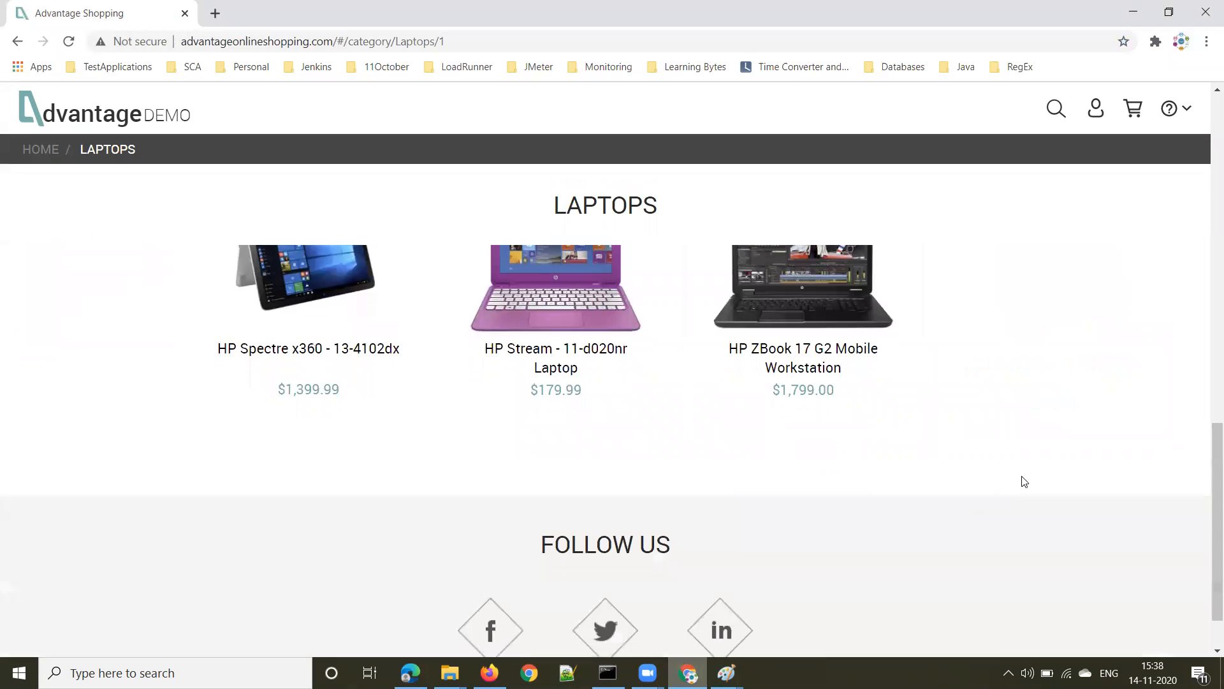
pyautogui.scroll(10, 1023, 481)
pyautogui.scroll(-3, 976, 445)
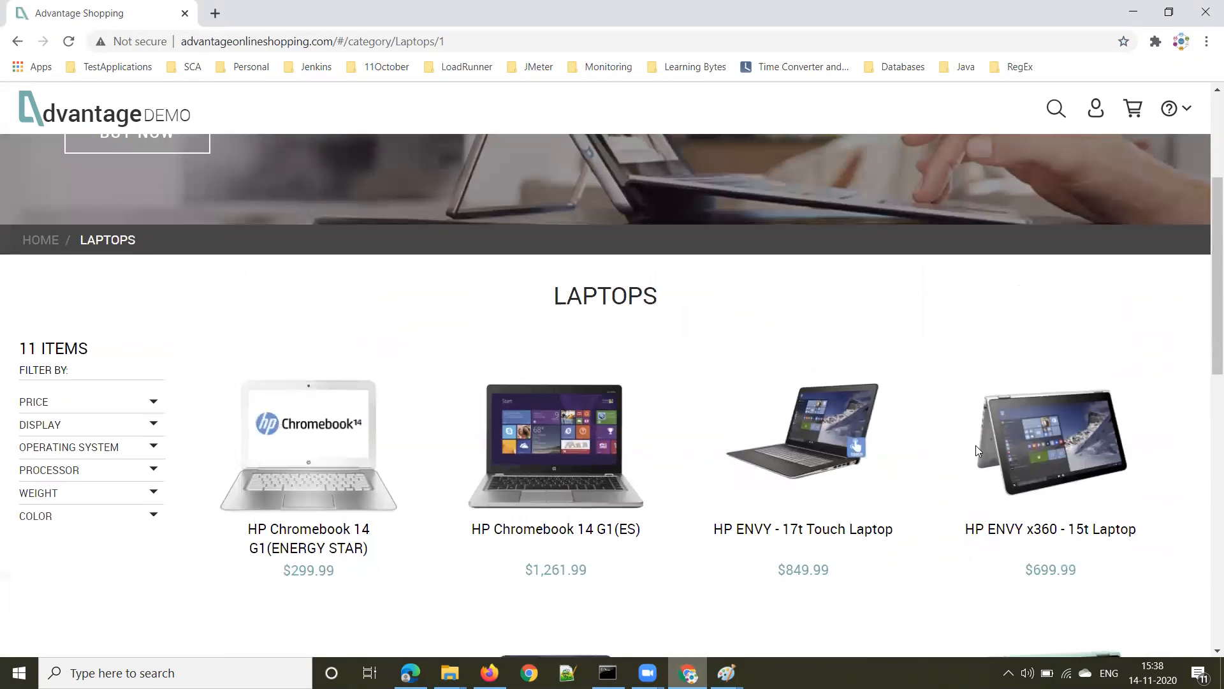
# View the HP Chromebook 14 G1(ENERGY STAR) and HP Chromebook 14 G1(ES) product pages, returning to the Laptops category after each.
pyautogui.click(319, 488)
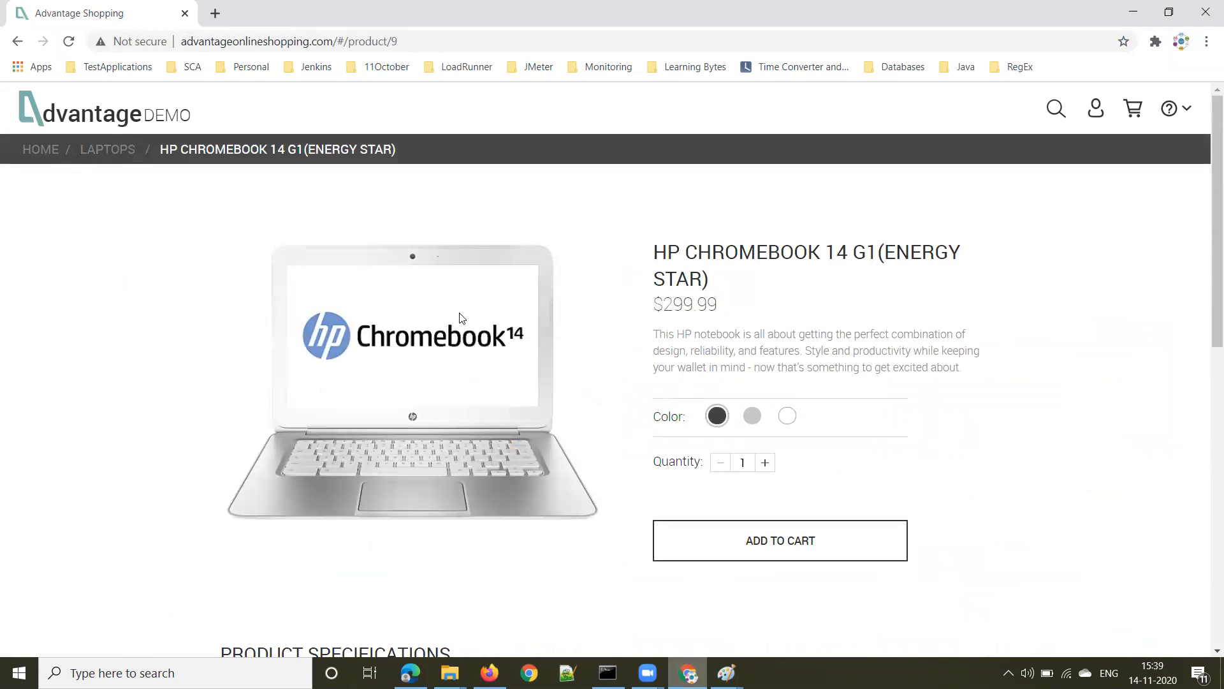
pyautogui.click(110, 151)
pyautogui.scroll(-3, 751, 444)
pyautogui.click(555, 434)
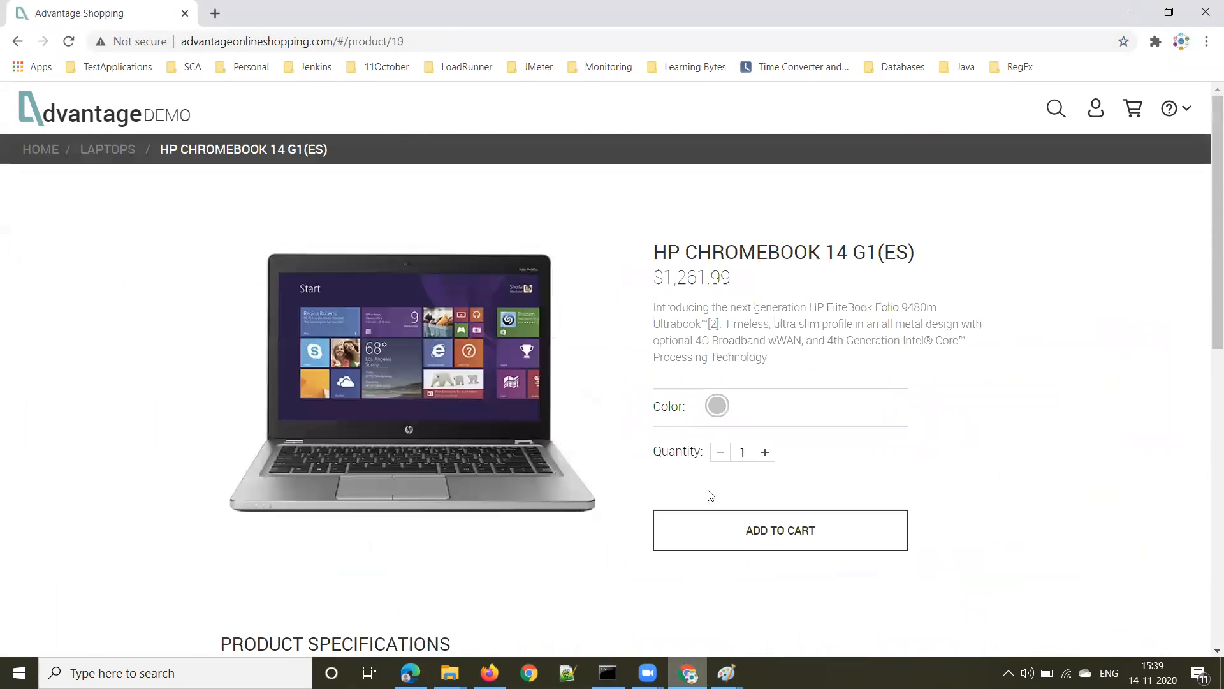
pyautogui.click(111, 149)
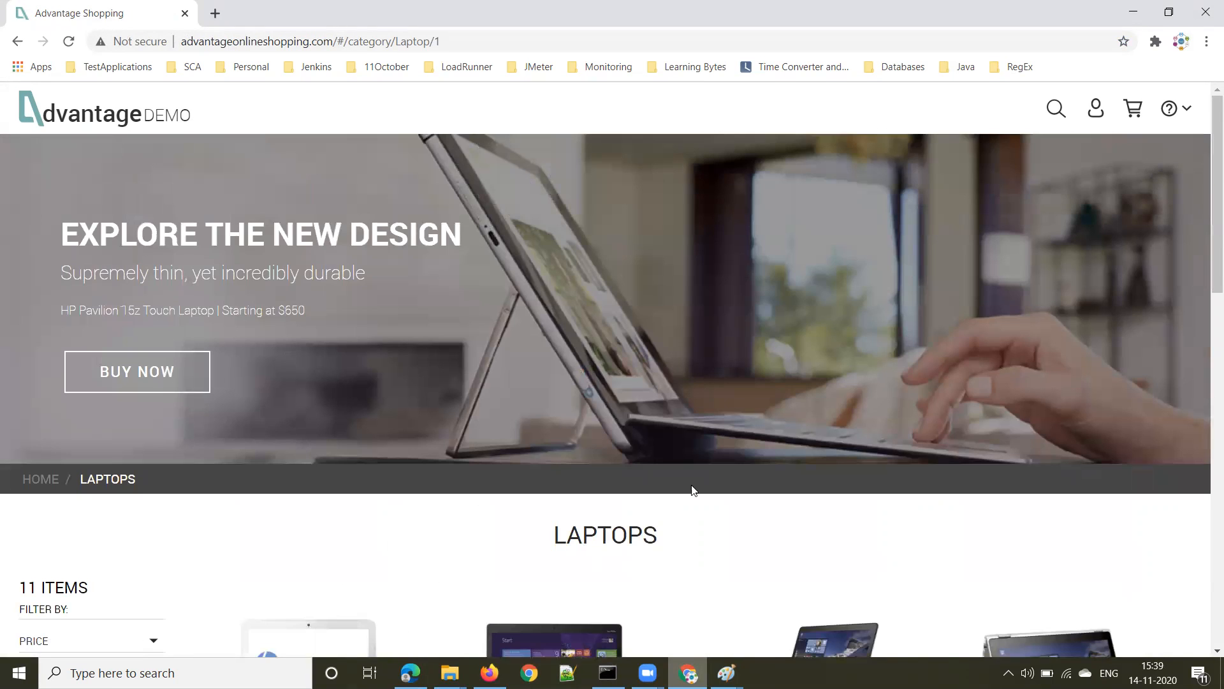
# View the HP ENVY - 17t Touch Laptop and HP ENVY x360 - 15t Laptop pages, returning to the Laptops category after each.
pyautogui.scroll(-5, 766, 433)
pyautogui.click(792, 404)
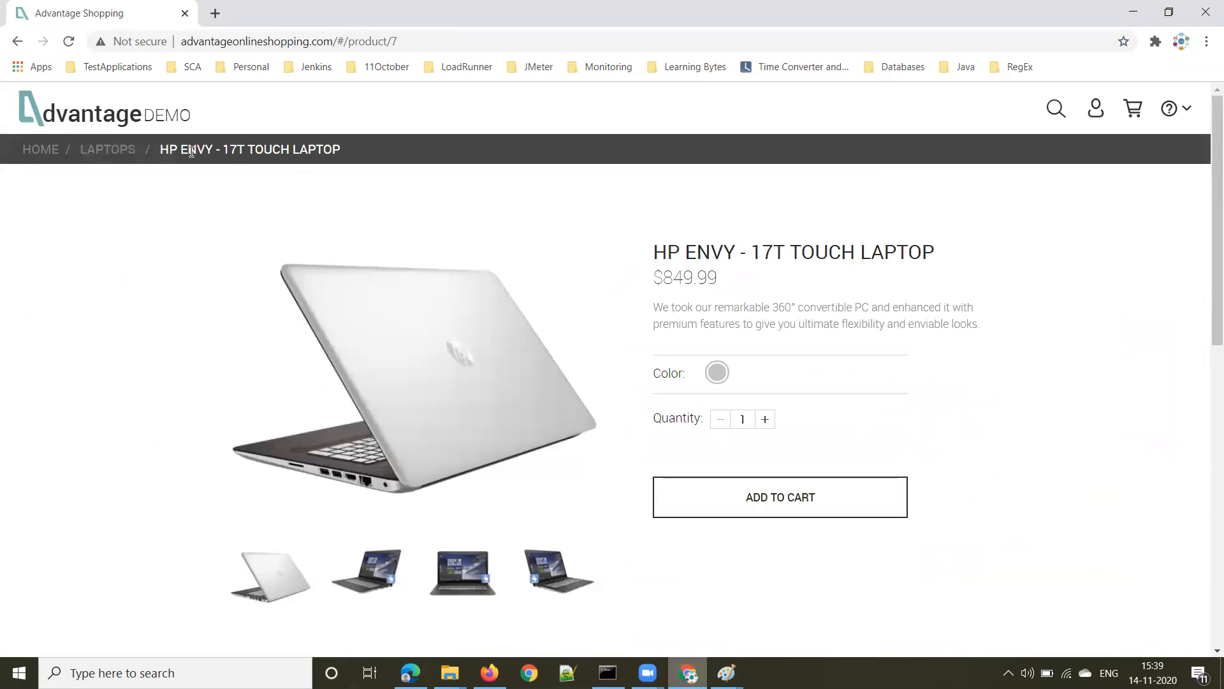
pyautogui.click(110, 151)
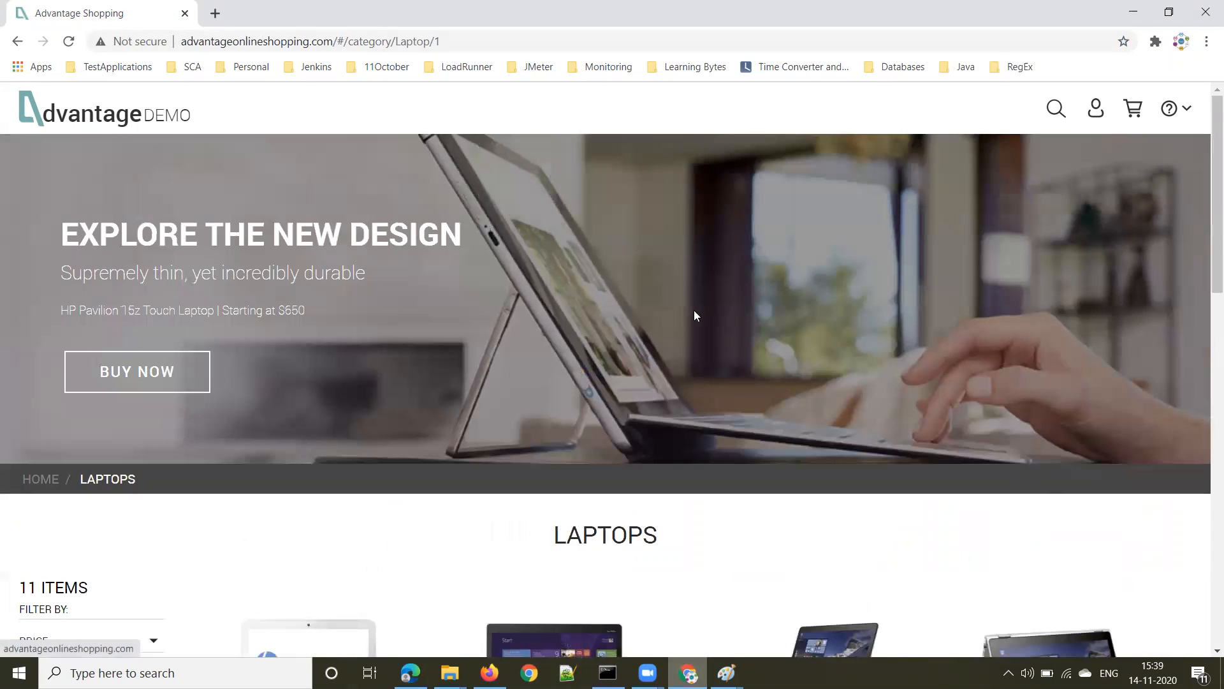
pyautogui.scroll(-5, 882, 442)
pyautogui.click(1038, 382)
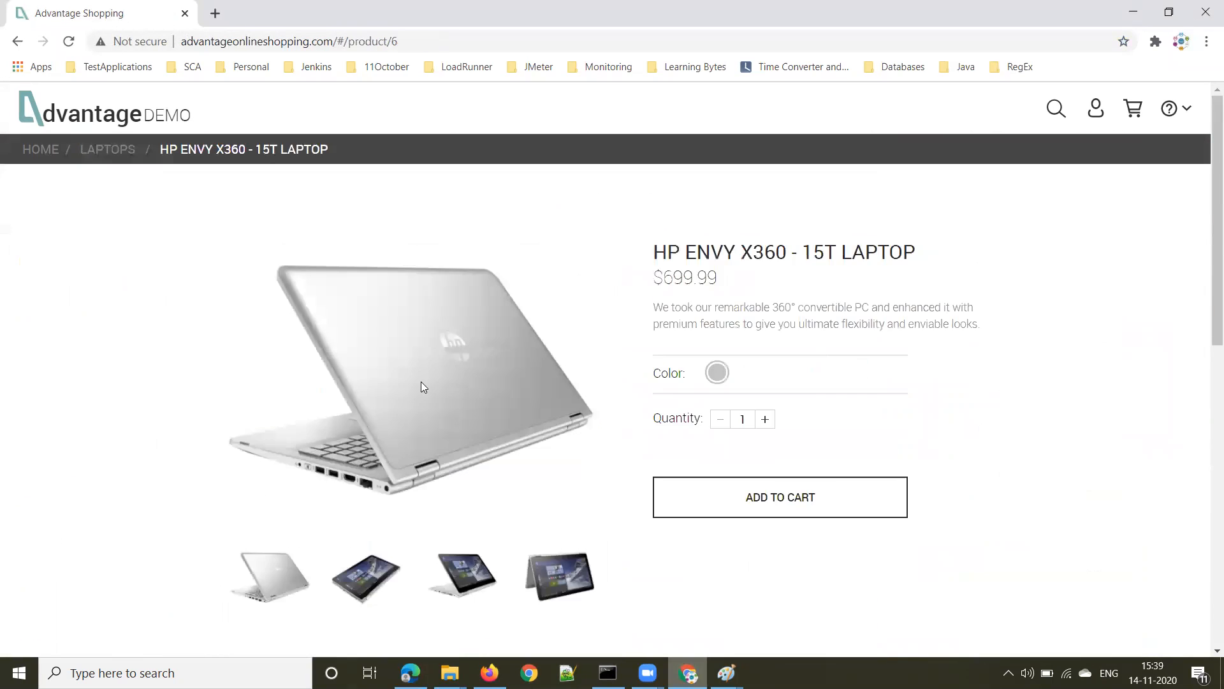
pyautogui.click(115, 149)
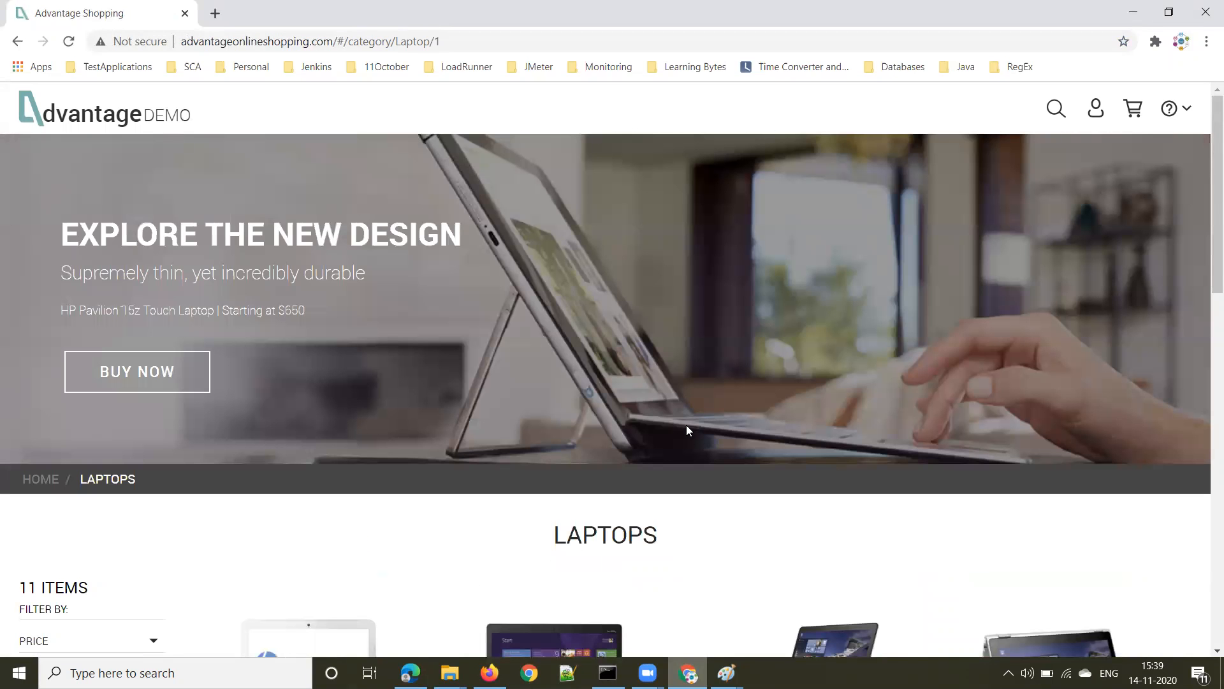
# Check the Laptops category's item count and look through the remaining products down to the HP ZBook 17 G2.
pyautogui.scroll(-5, 871, 441)
pyautogui.scroll(-1, 872, 442)
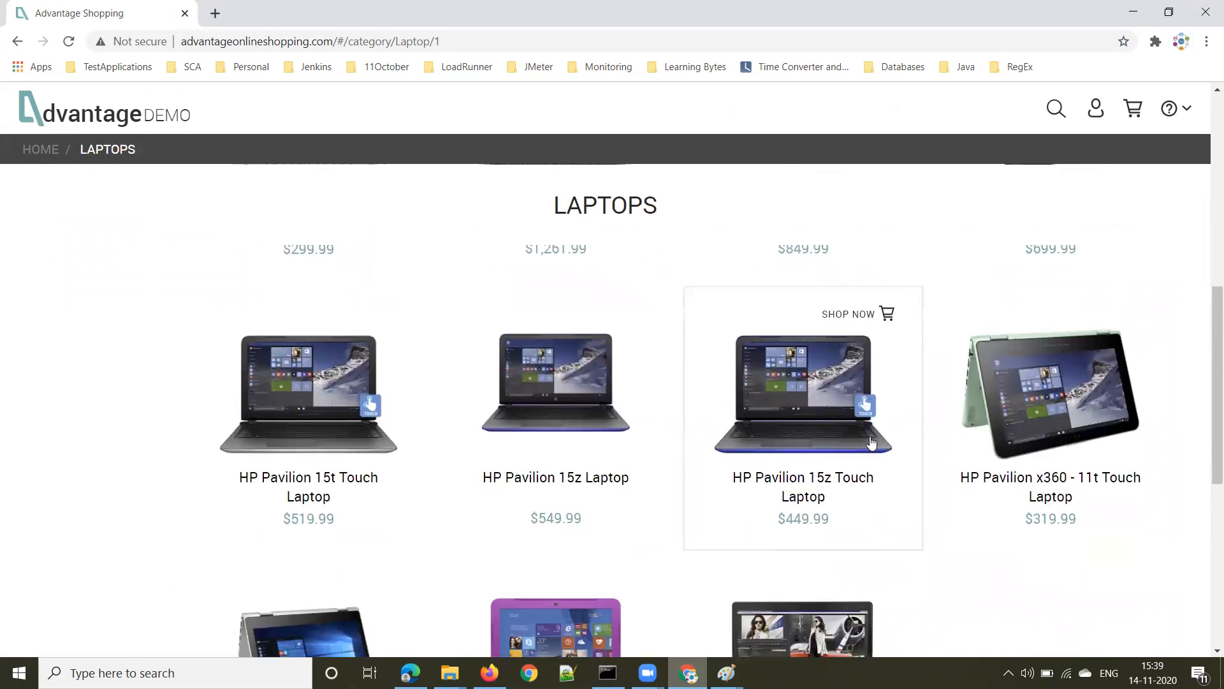
pyautogui.scroll(7, 871, 443)
pyautogui.scroll(-3, 108, 508)
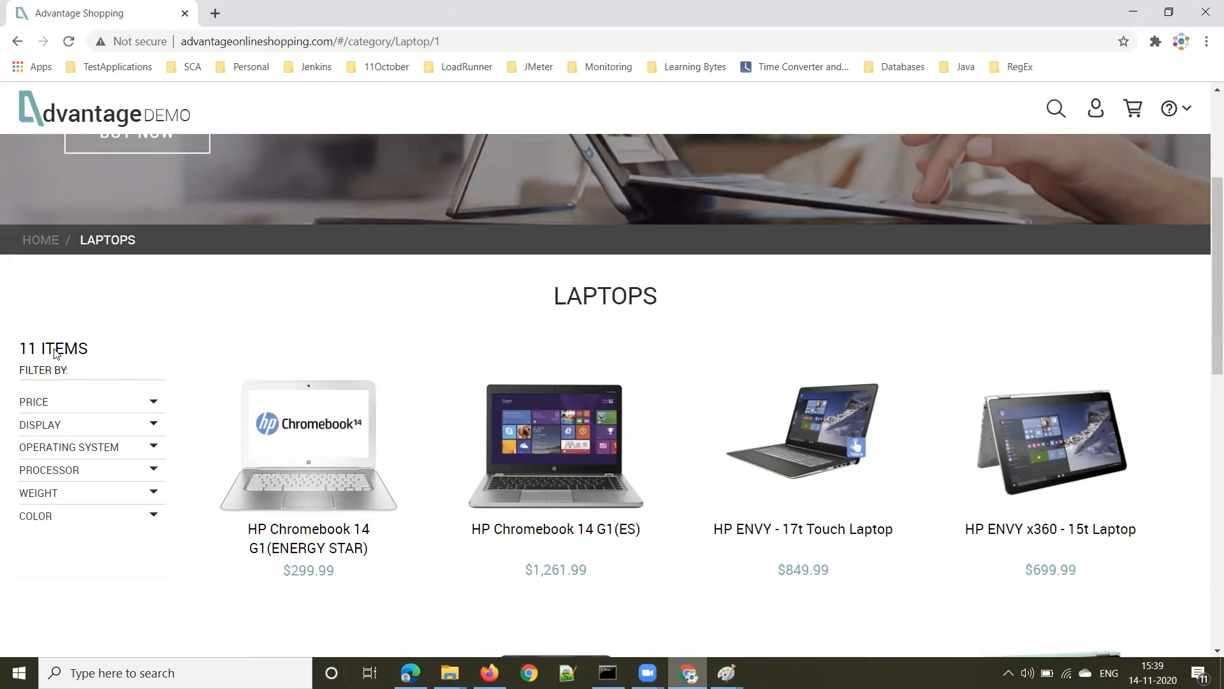
pyautogui.scroll(-4, 635, 491)
pyautogui.scroll(-5, 636, 491)
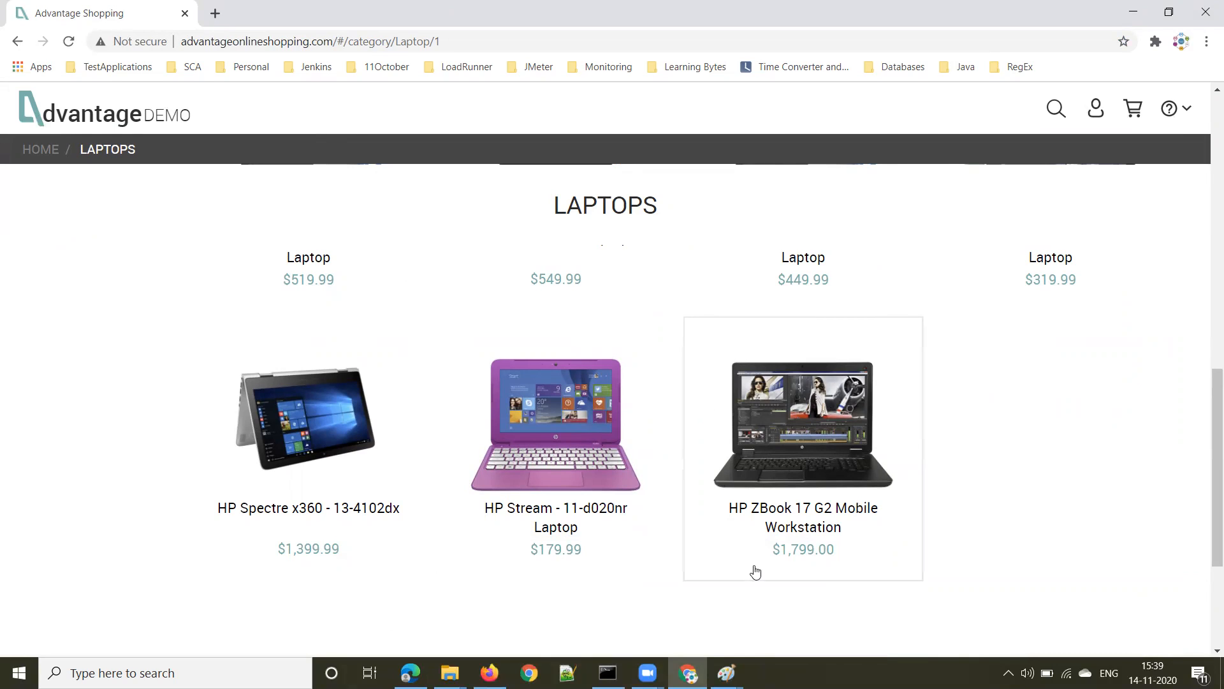
# Switch to the desktop, launch Apache JMeter 5.3 and maximize its window.
pyautogui.moveTo(755, 572)
pyautogui.hotkey('alt', 'Tab')
pyautogui.press('super+d')
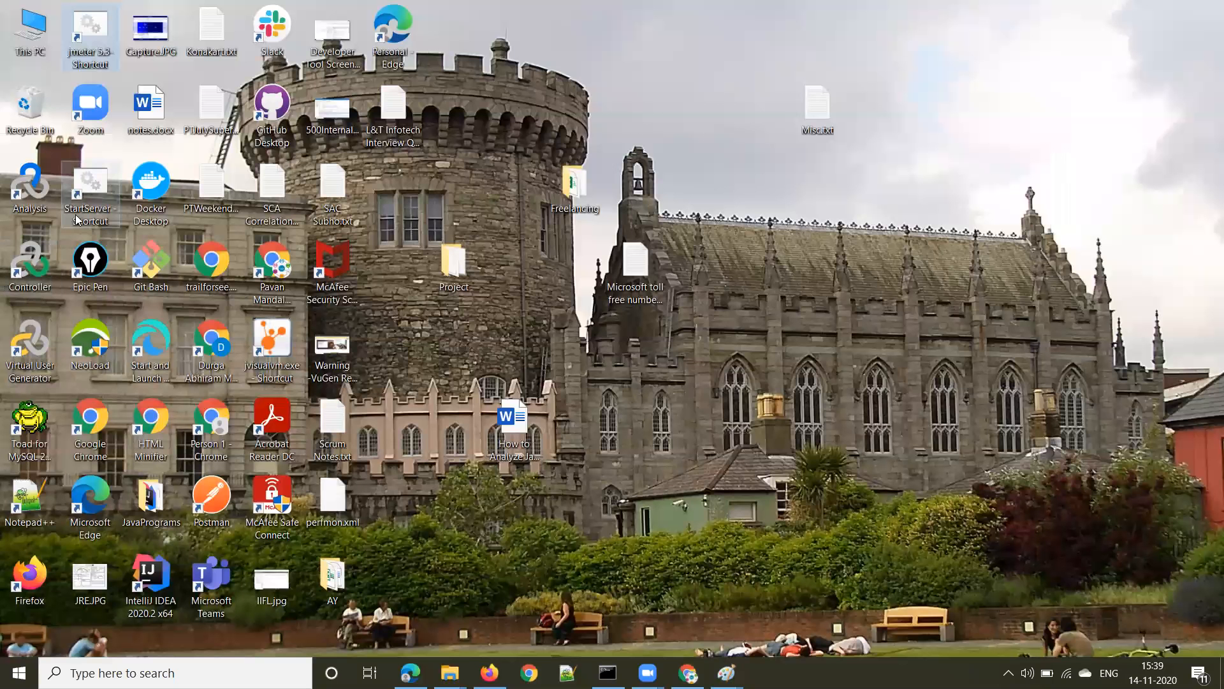
pyautogui.doubleClick(101, 62)
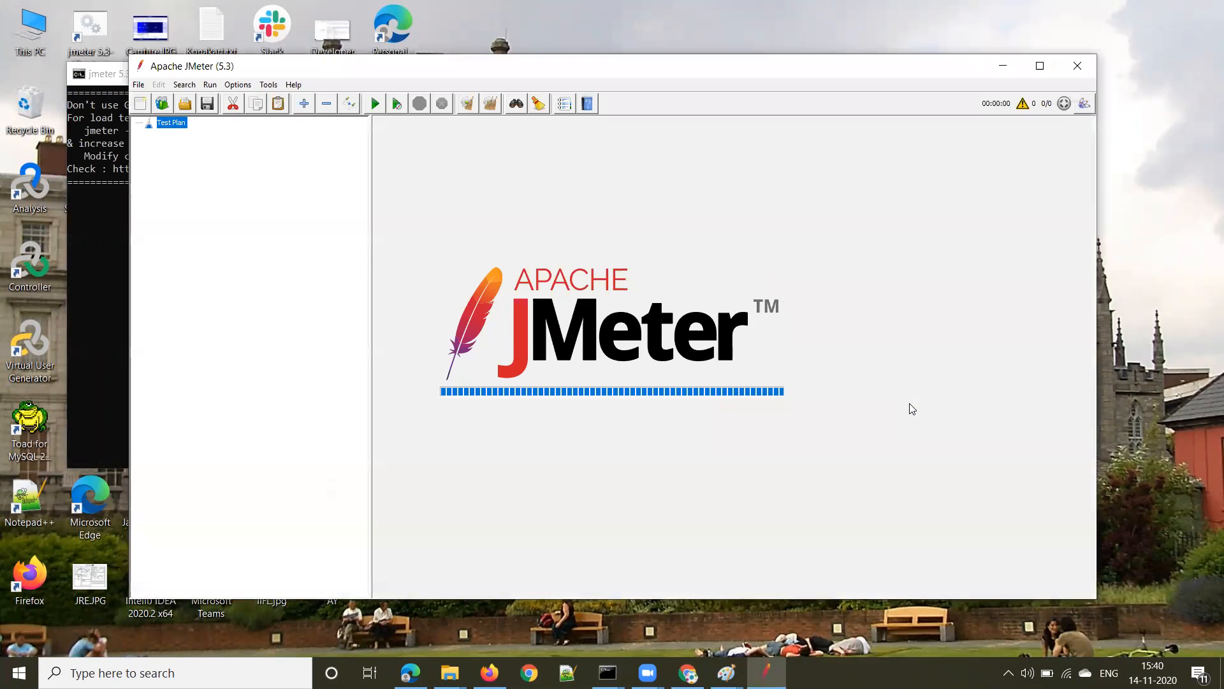
pyautogui.click(1041, 68)
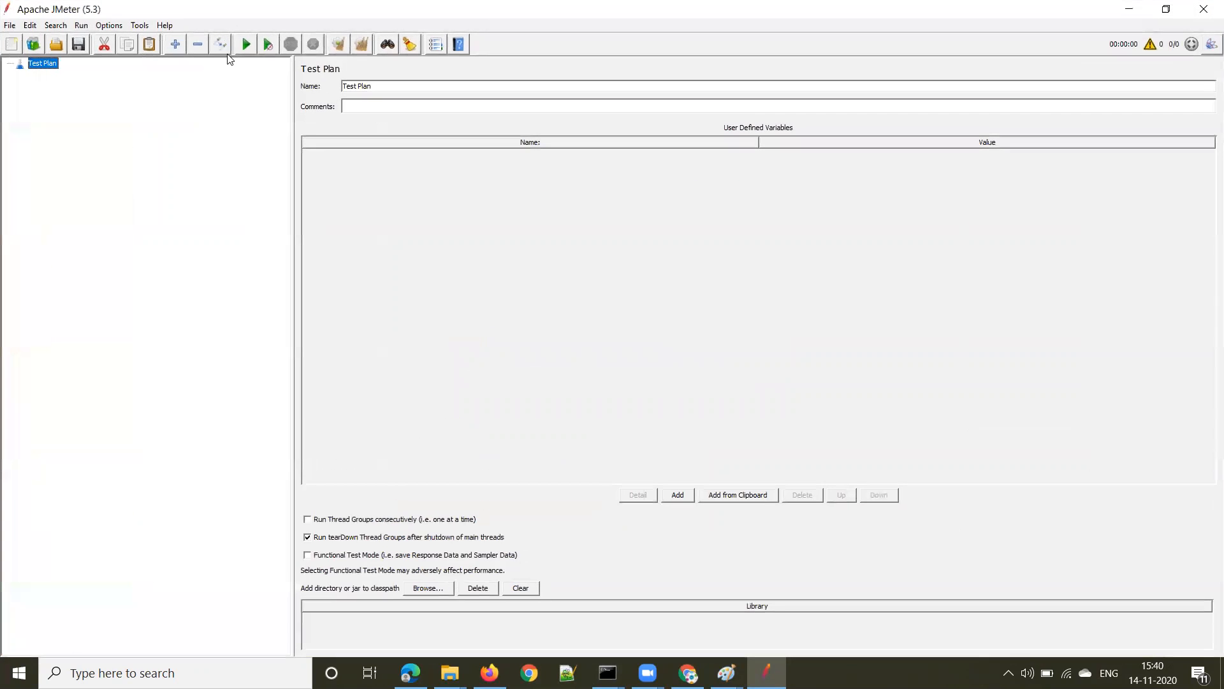
# Create a test plan from the Recording template with its default parameters and view its HTTP(S) Test Script Recorder.
pyautogui.click(10, 26)
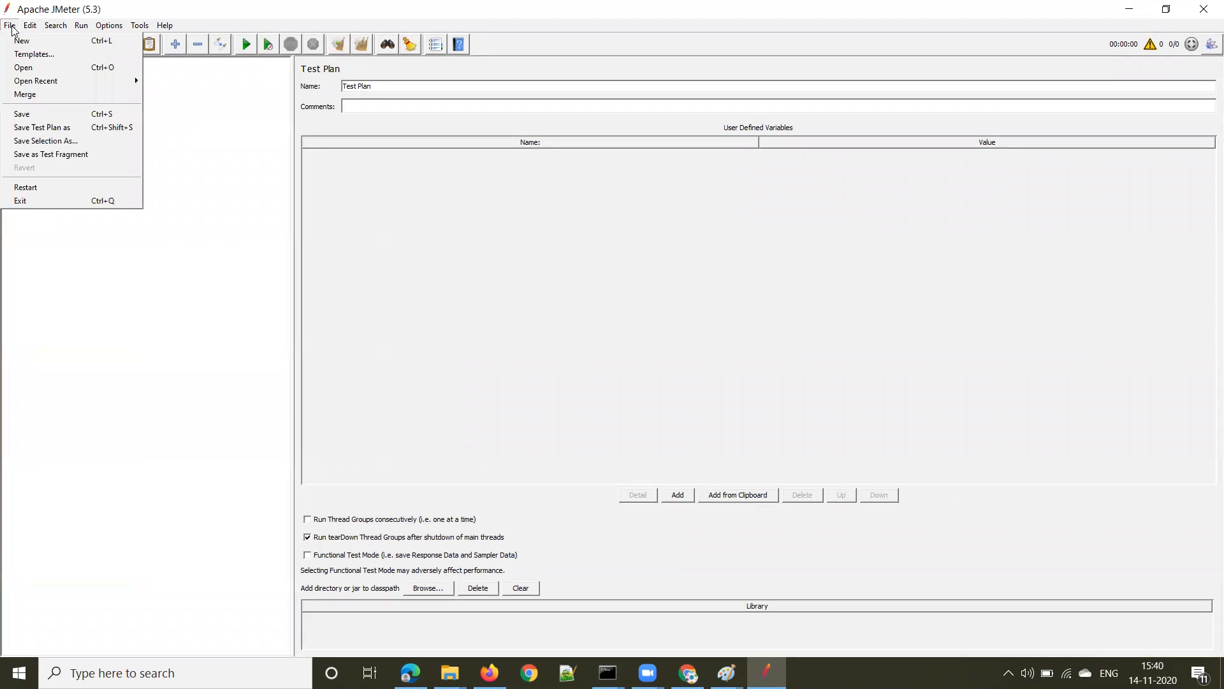
pyautogui.click(37, 55)
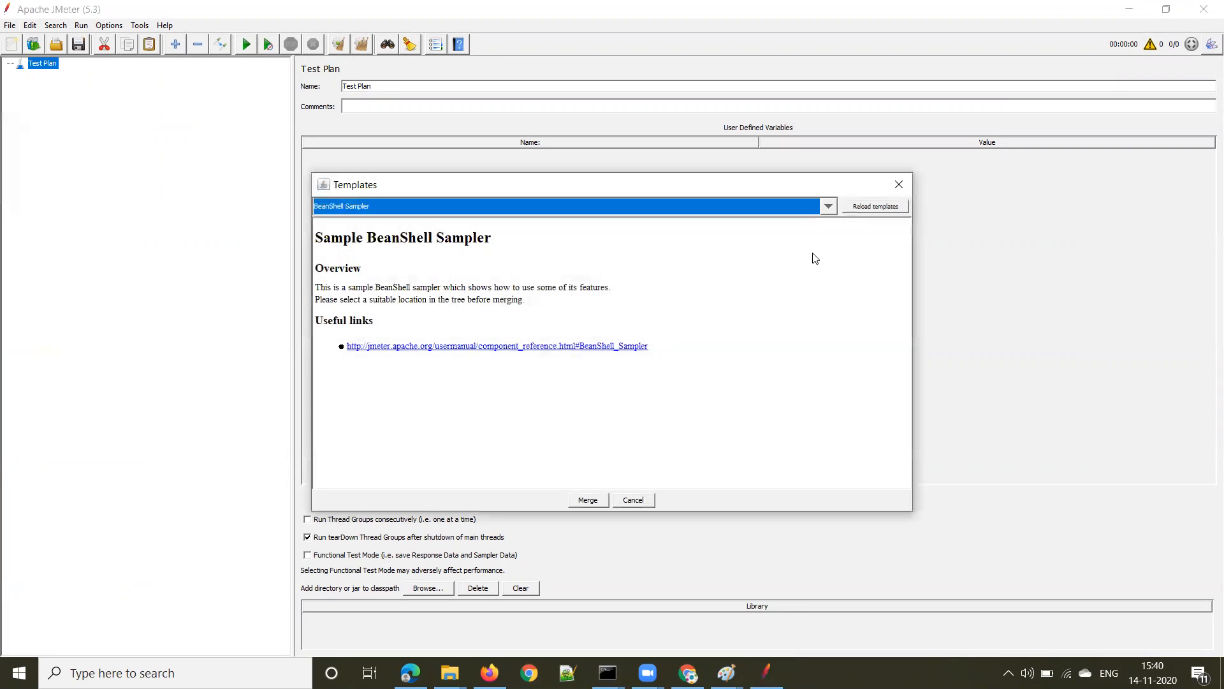
pyautogui.click(827, 206)
pyautogui.scroll(-2, 717, 267)
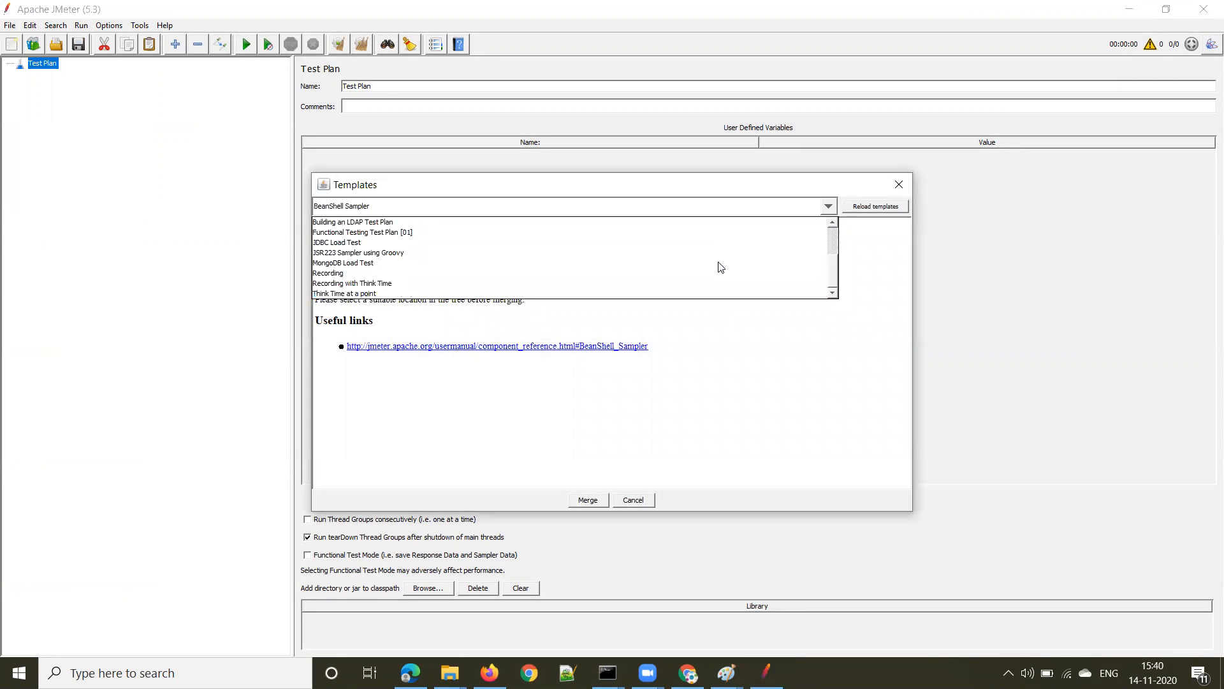
pyautogui.click(414, 274)
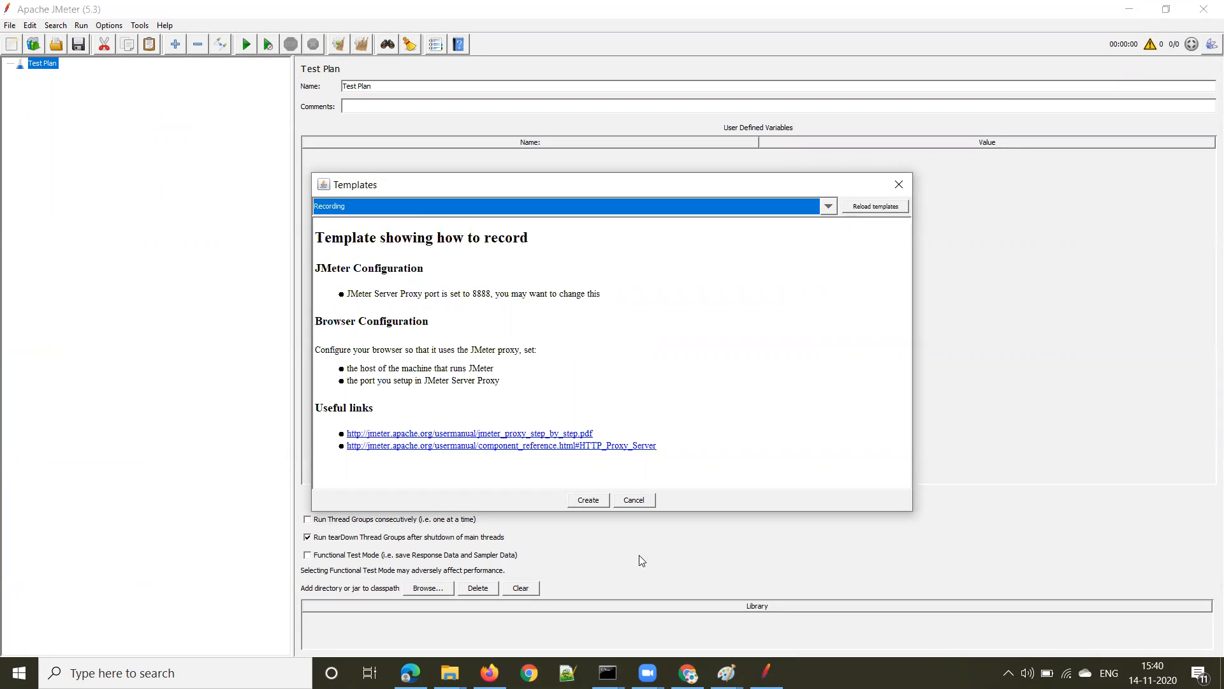
pyautogui.click(591, 501)
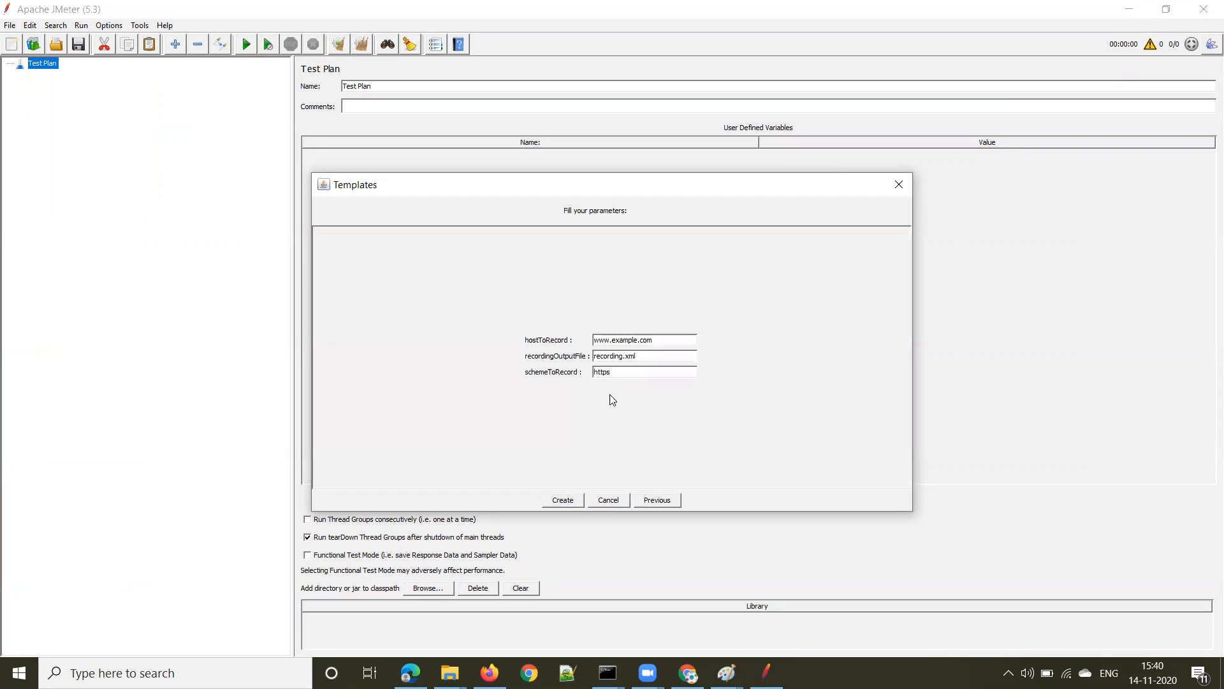
pyautogui.click(563, 501)
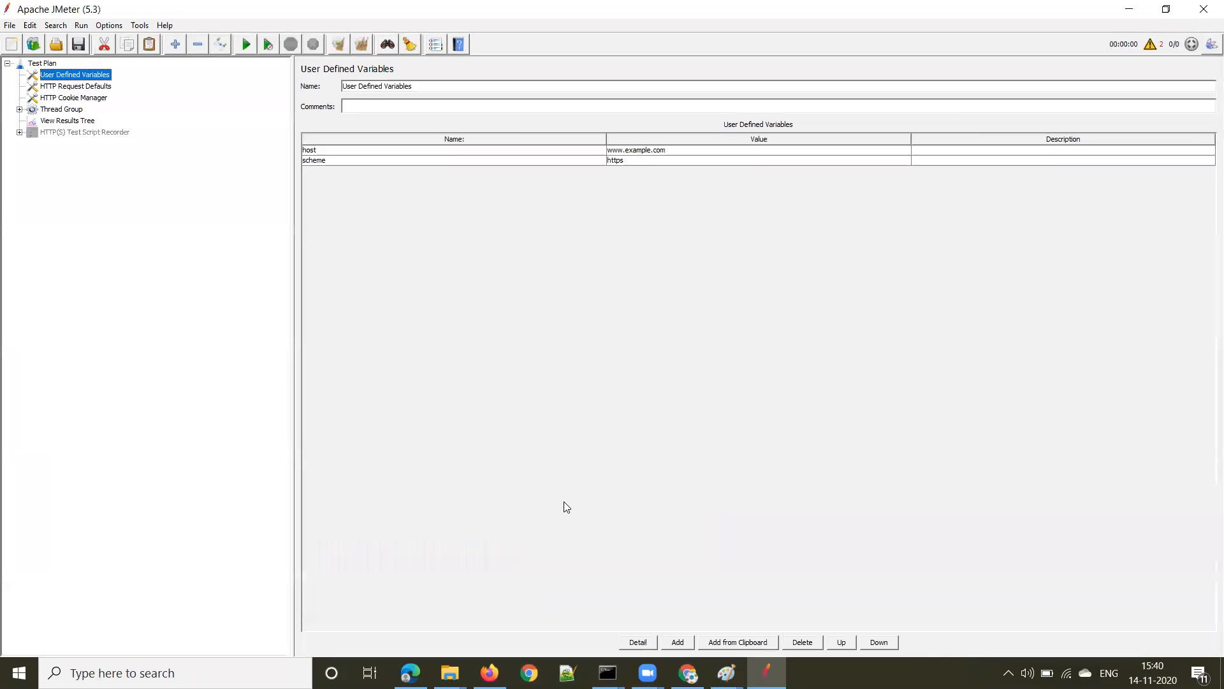
pyautogui.click(10, 27)
pyautogui.moveTo(22, 83)
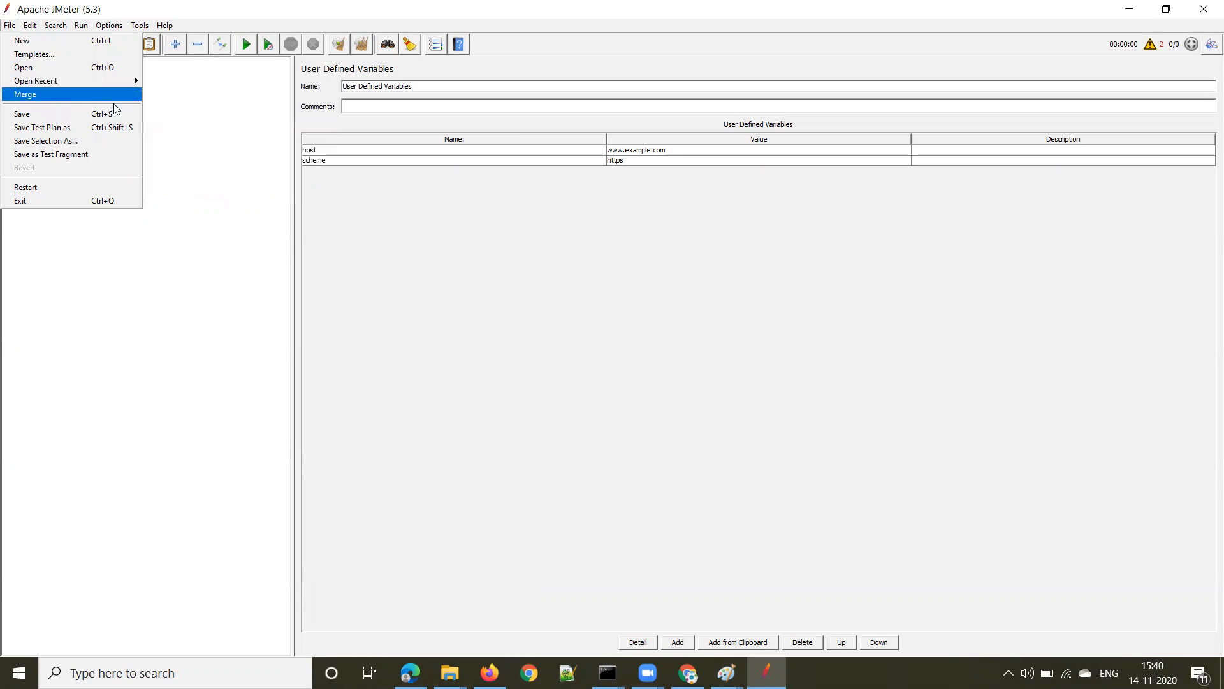
pyautogui.click(97, 261)
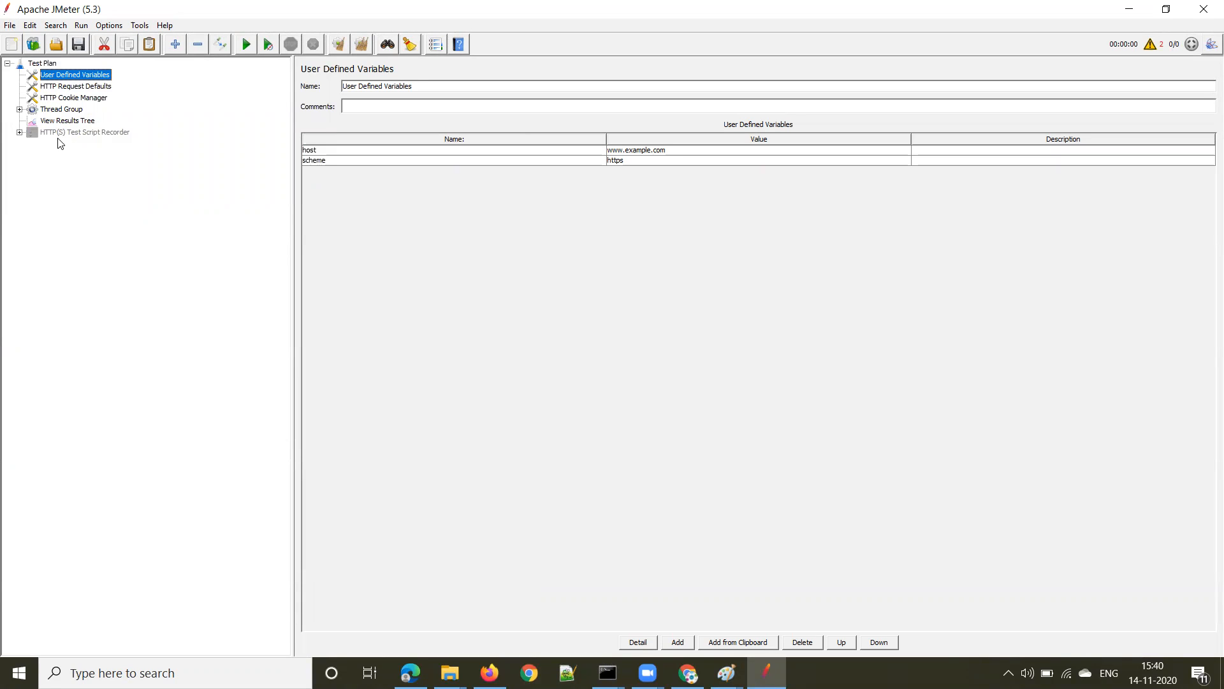
pyautogui.click(86, 133)
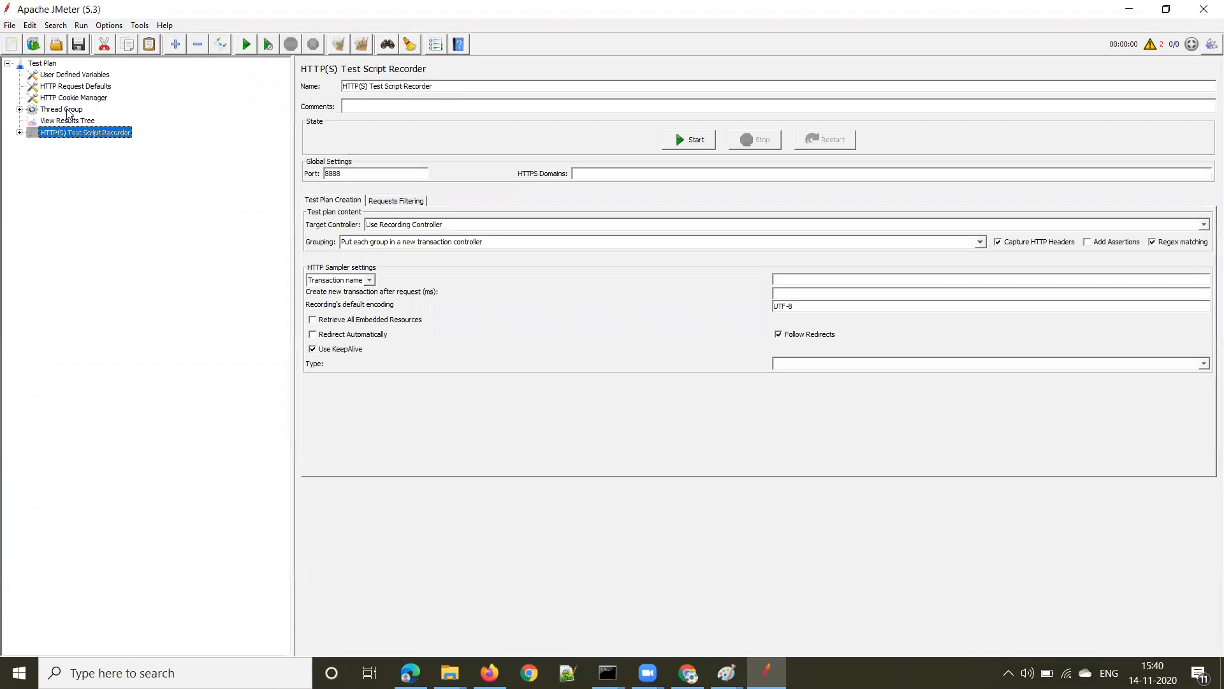
# Open the recent test plan AOS_RecordingTemplate.jmx without saving the current plan.
pyautogui.click(10, 26)
pyautogui.moveTo(55, 81)
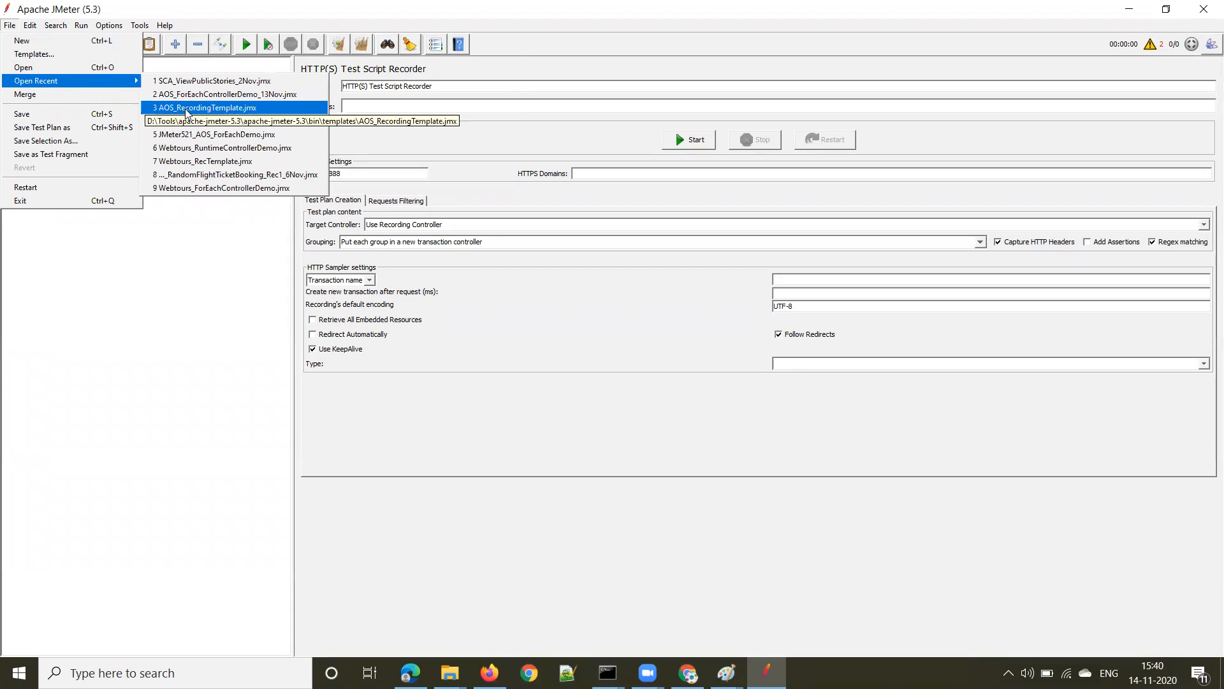
pyautogui.click(186, 112)
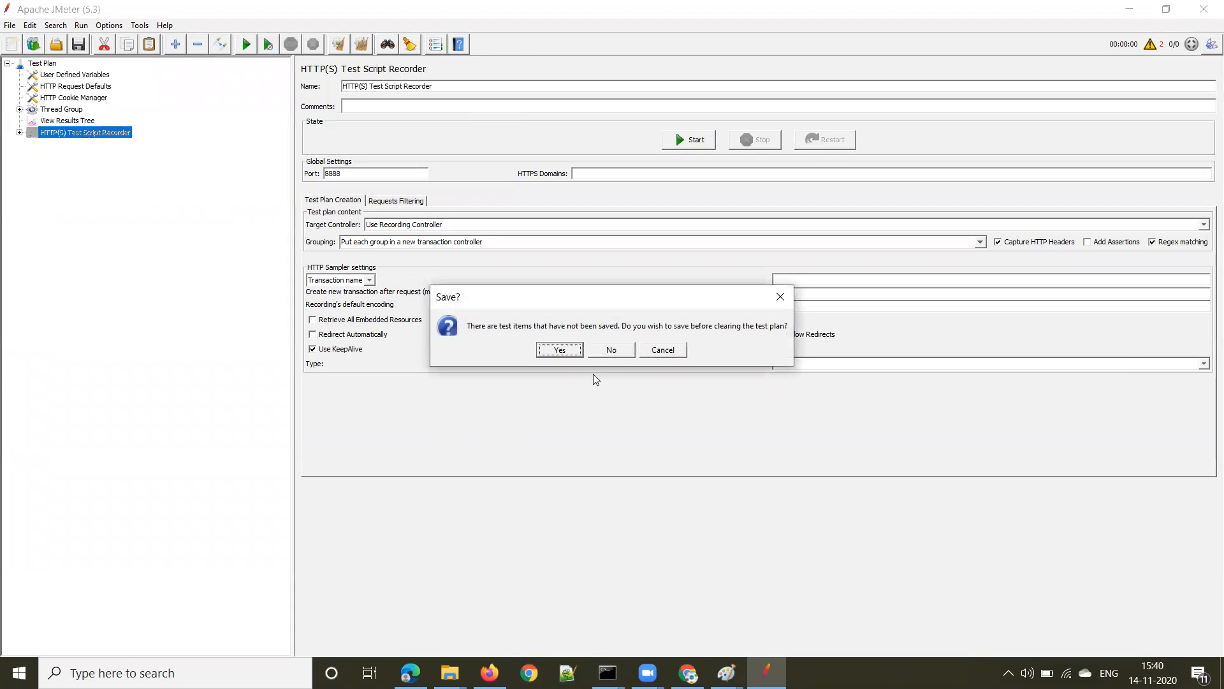
pyautogui.click(611, 350)
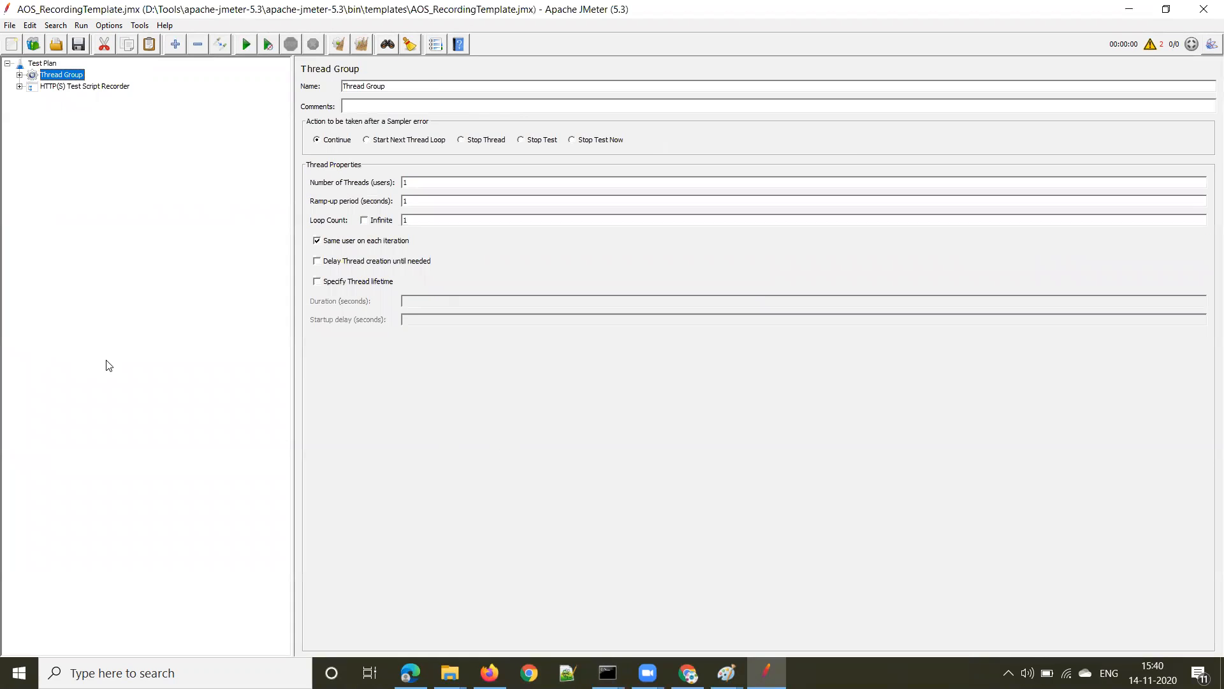
# Expand the Thread Group and recorder, and review the CSV Data Set Config, HTTP Cookie Manager, HTTP Cache Manager and AOS_Homepage controller.
pyautogui.click(19, 86)
pyautogui.click(19, 75)
pyautogui.click(65, 88)
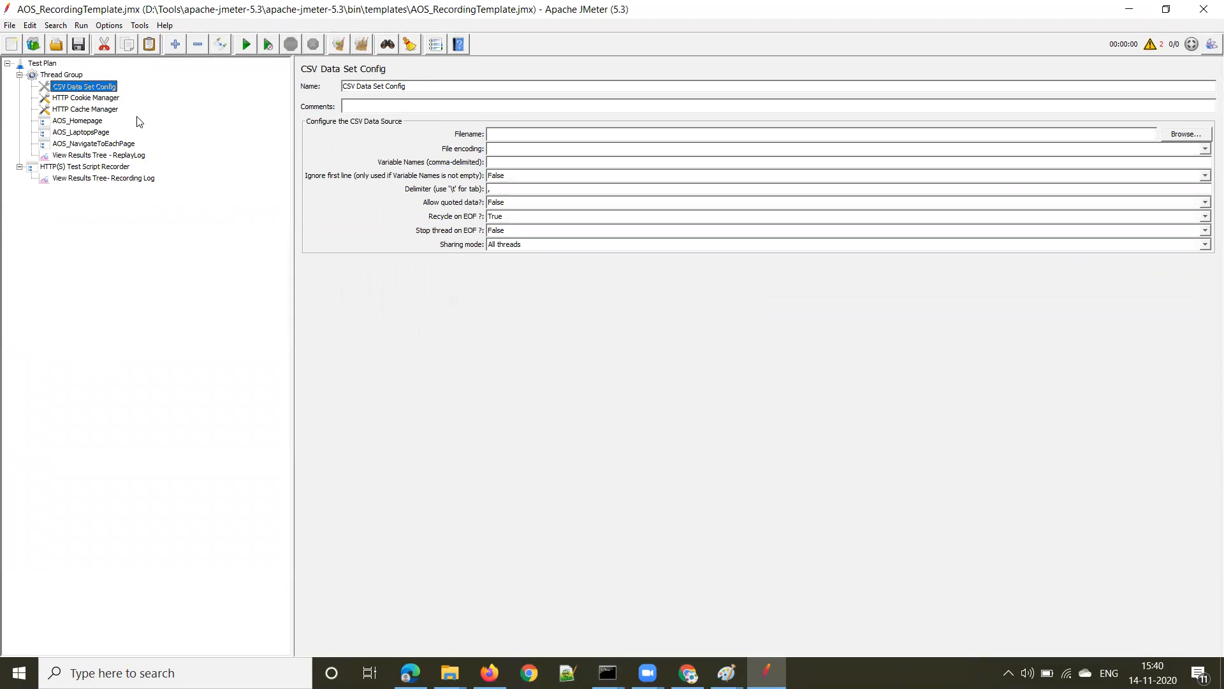
pyautogui.click(91, 99)
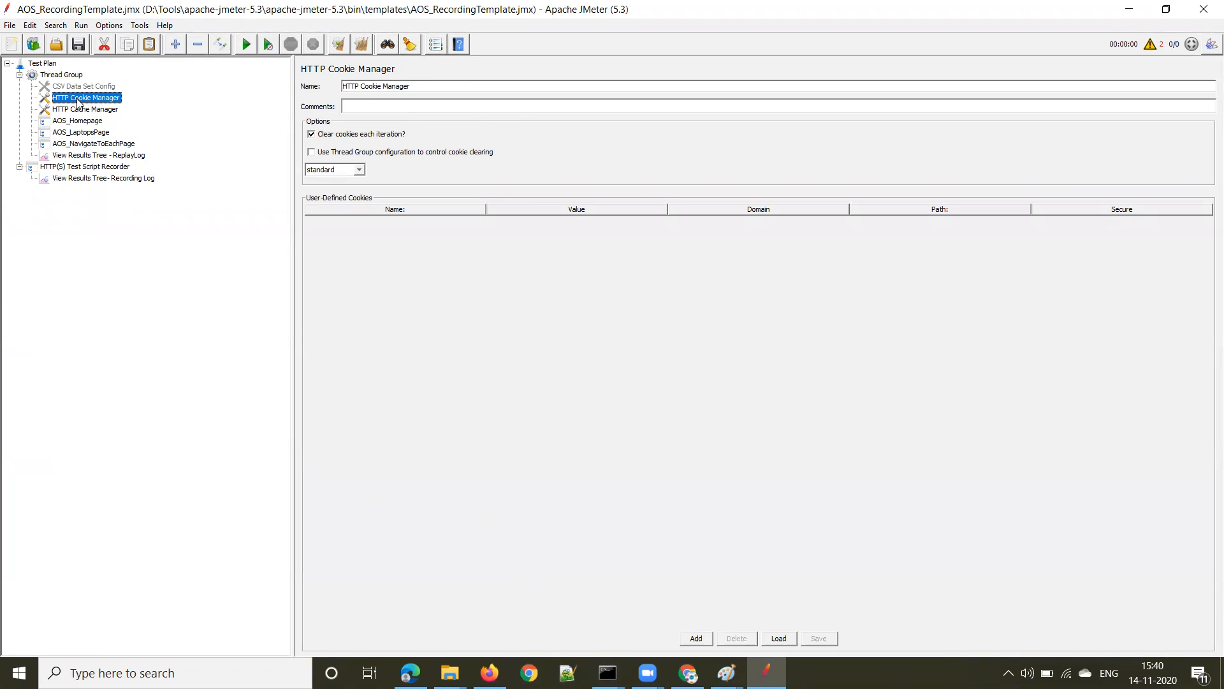
pyautogui.click(85, 111)
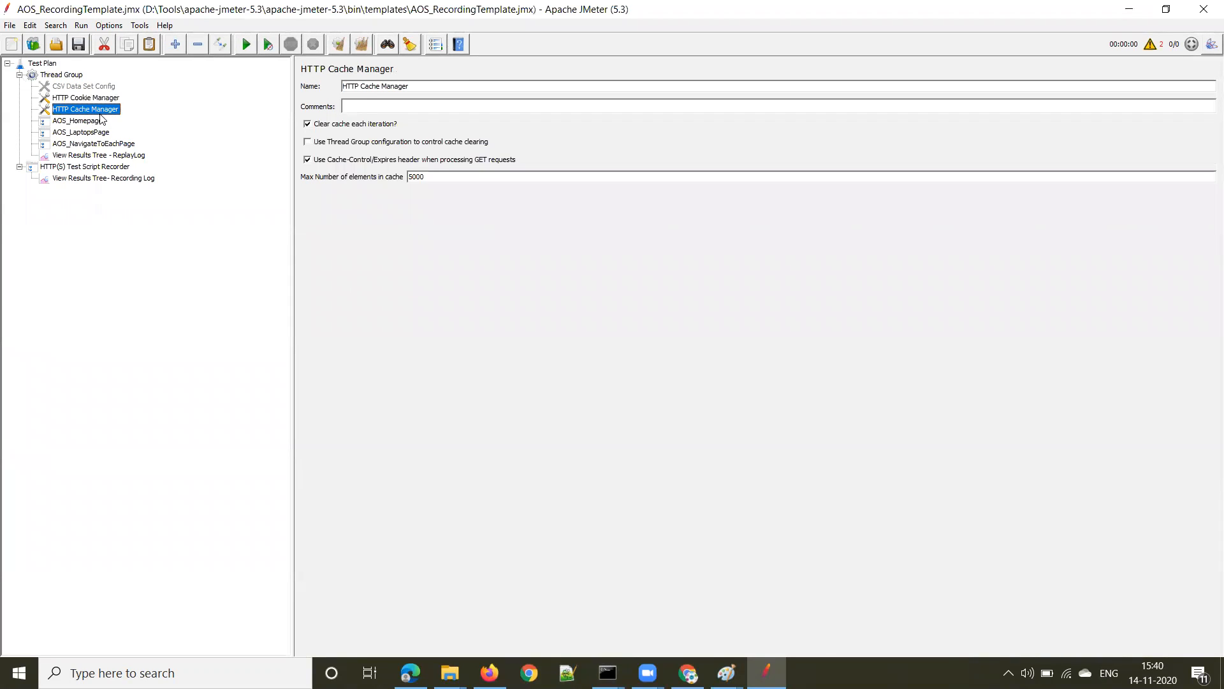
pyautogui.click(93, 123)
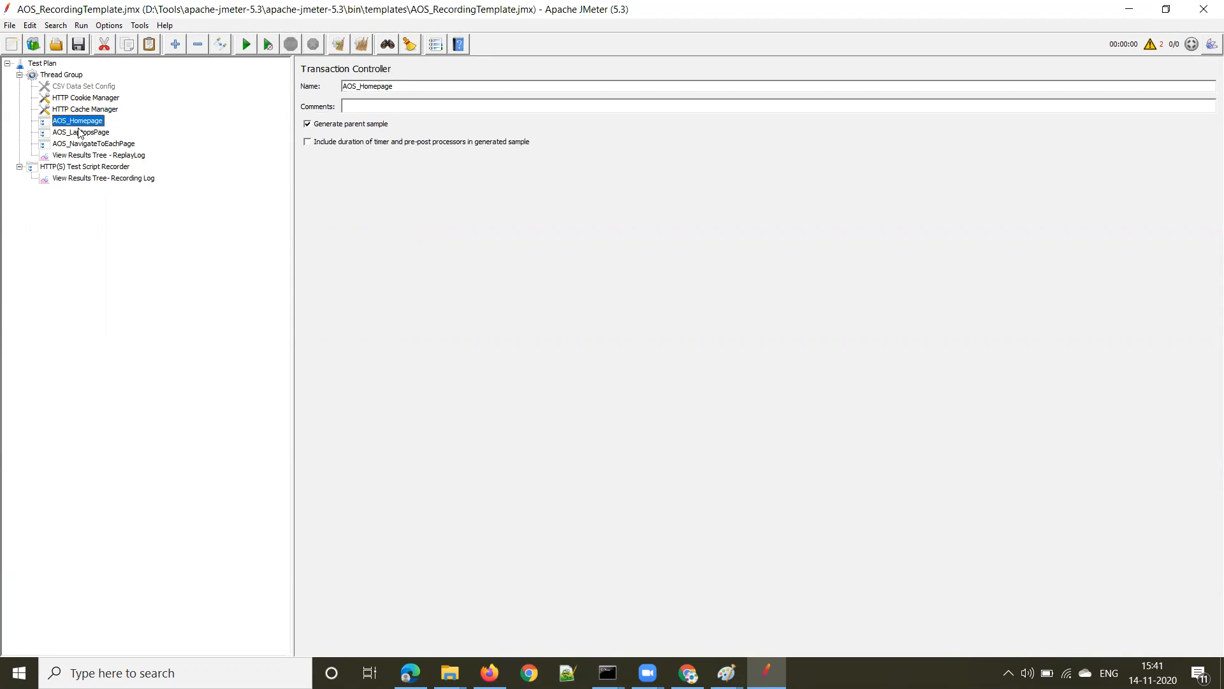
pyautogui.moveTo(293, 140); pyautogui.dragTo(188, 139)
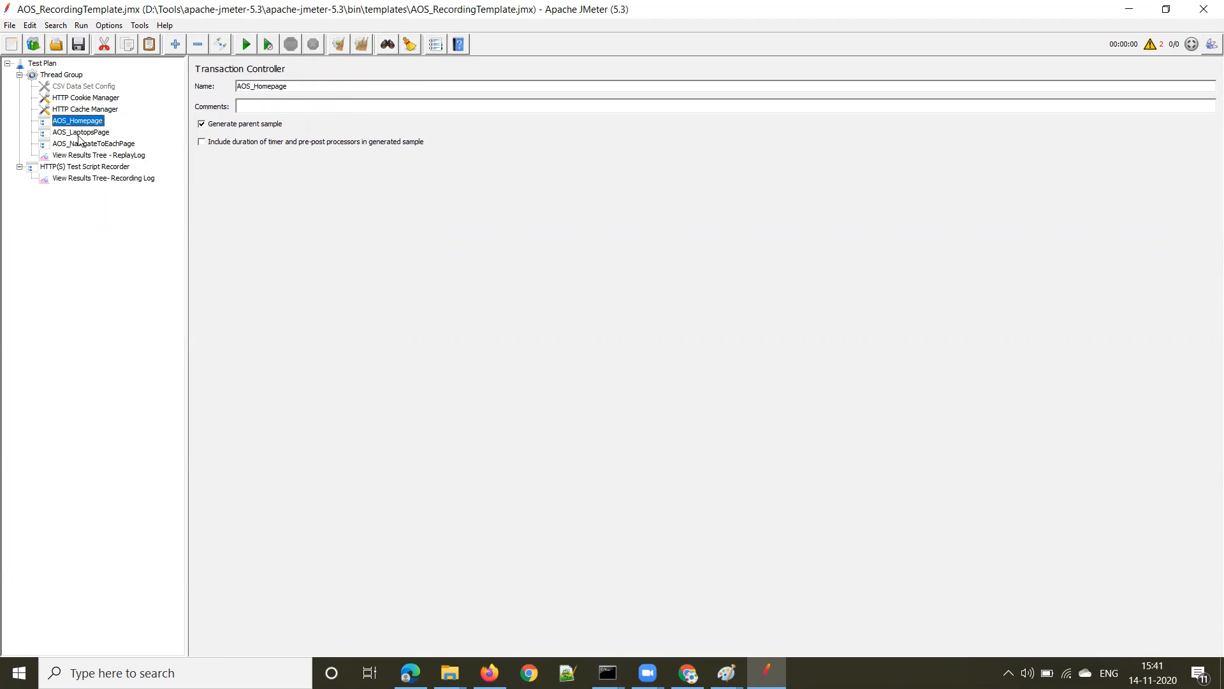
# Set the HTTP(S) Test Script Recorder's target controller to Test Plan > Thread Group > AOS_Homepage.
pyautogui.click(77, 167)
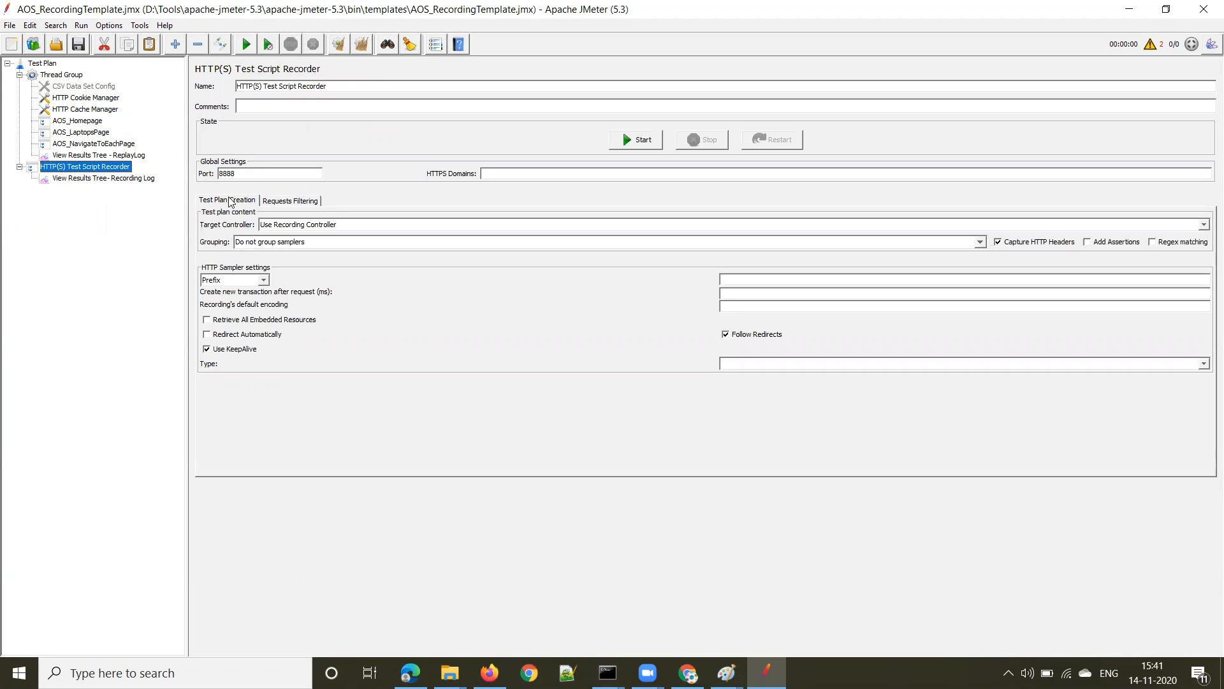
pyautogui.click(454, 226)
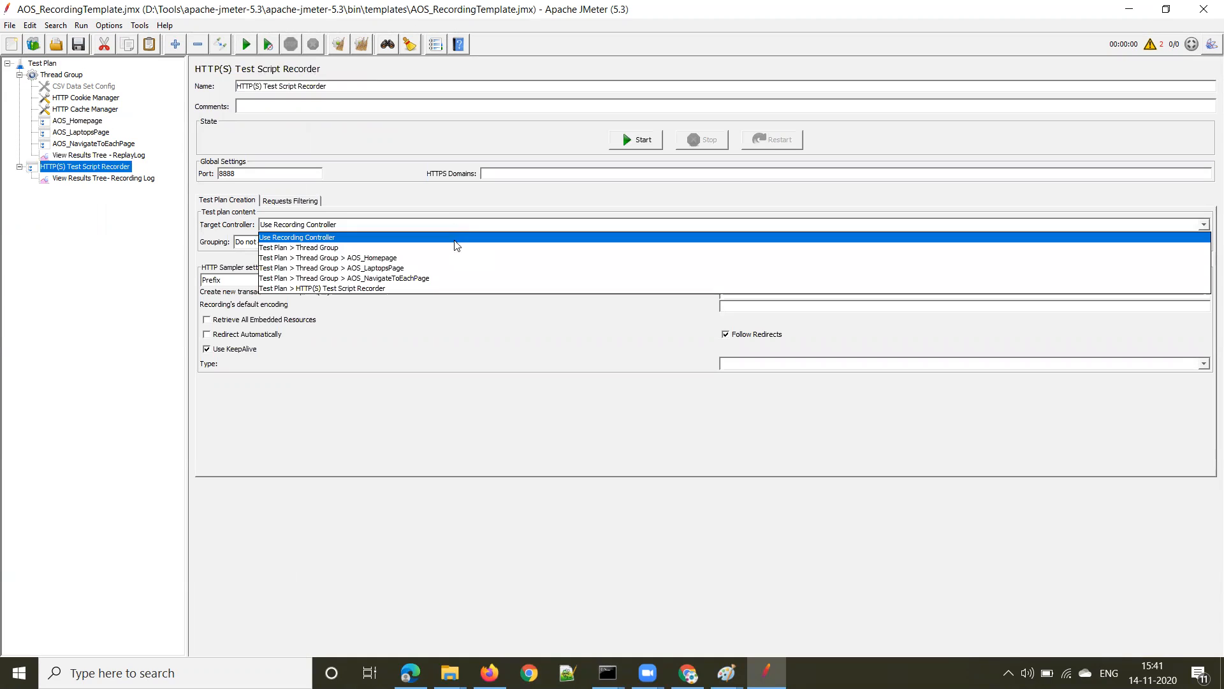
pyautogui.click(454, 258)
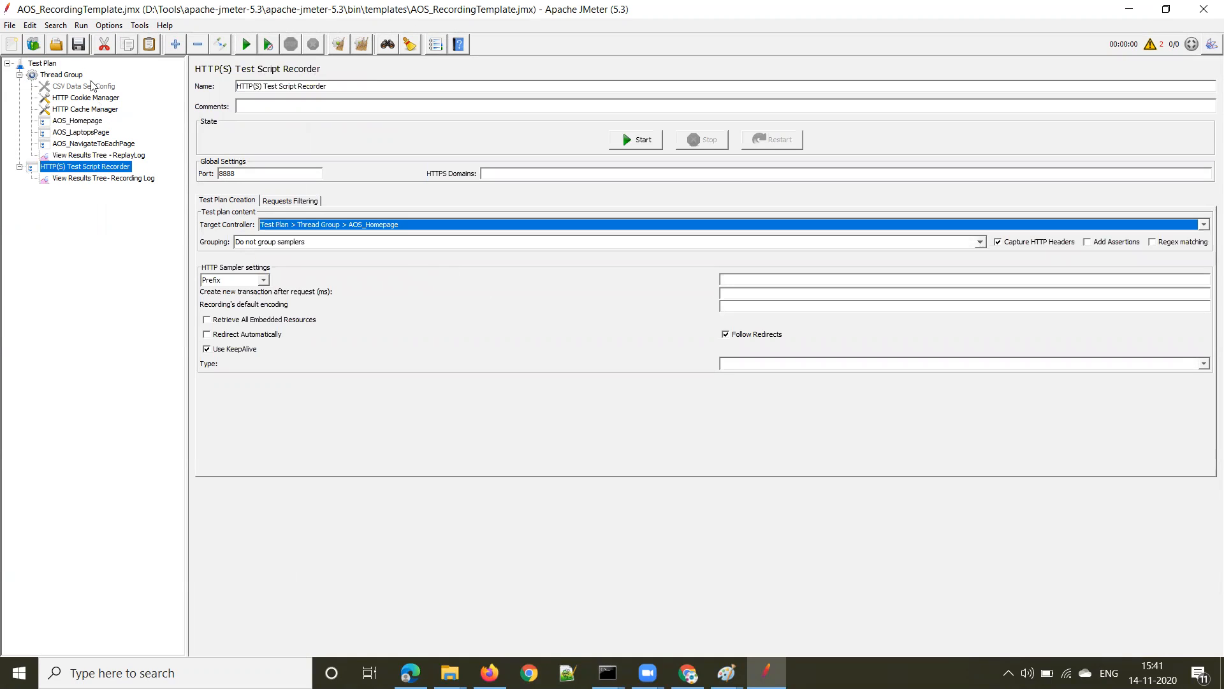
# Save the test plan under the new name AOS_ForEachControllerDemo_14Nov in the templates folder.
pyautogui.click(9, 25)
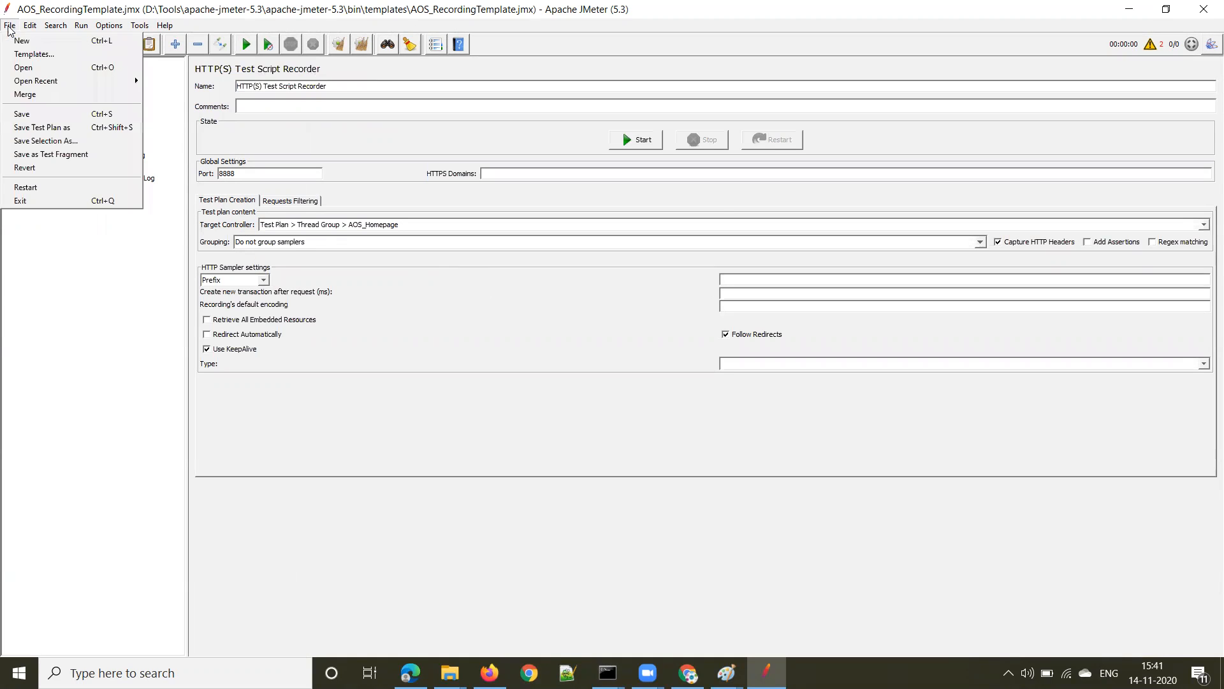
pyautogui.moveTo(129, 88)
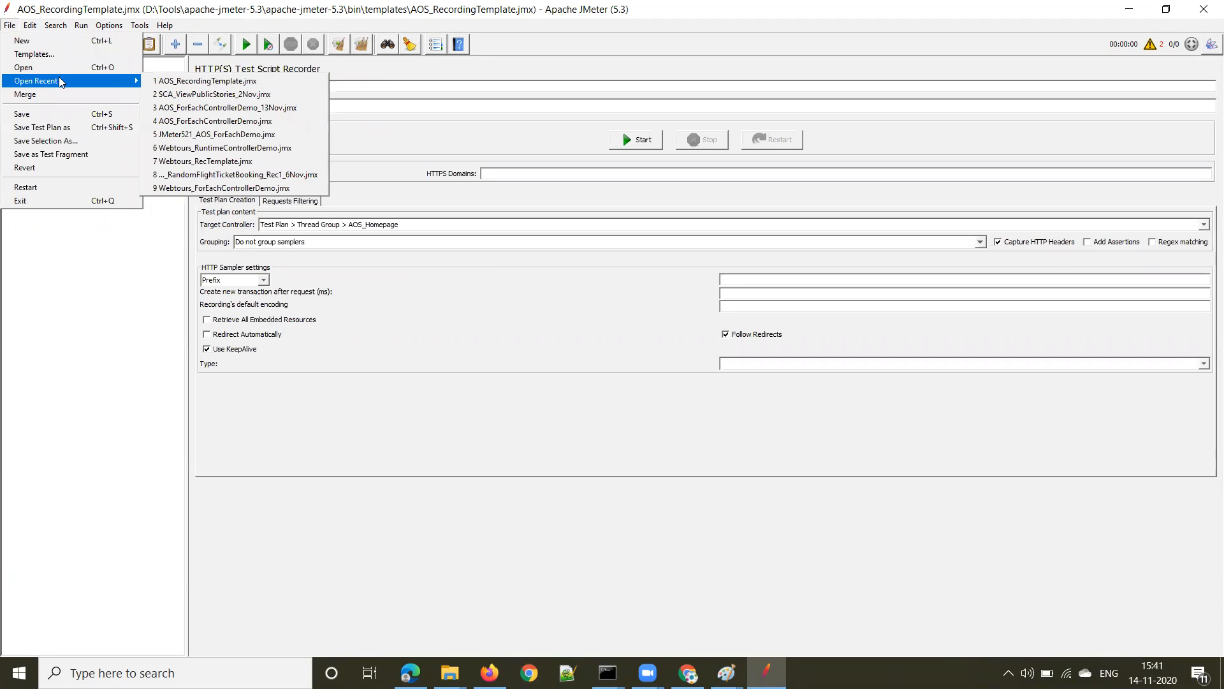
pyautogui.click(47, 128)
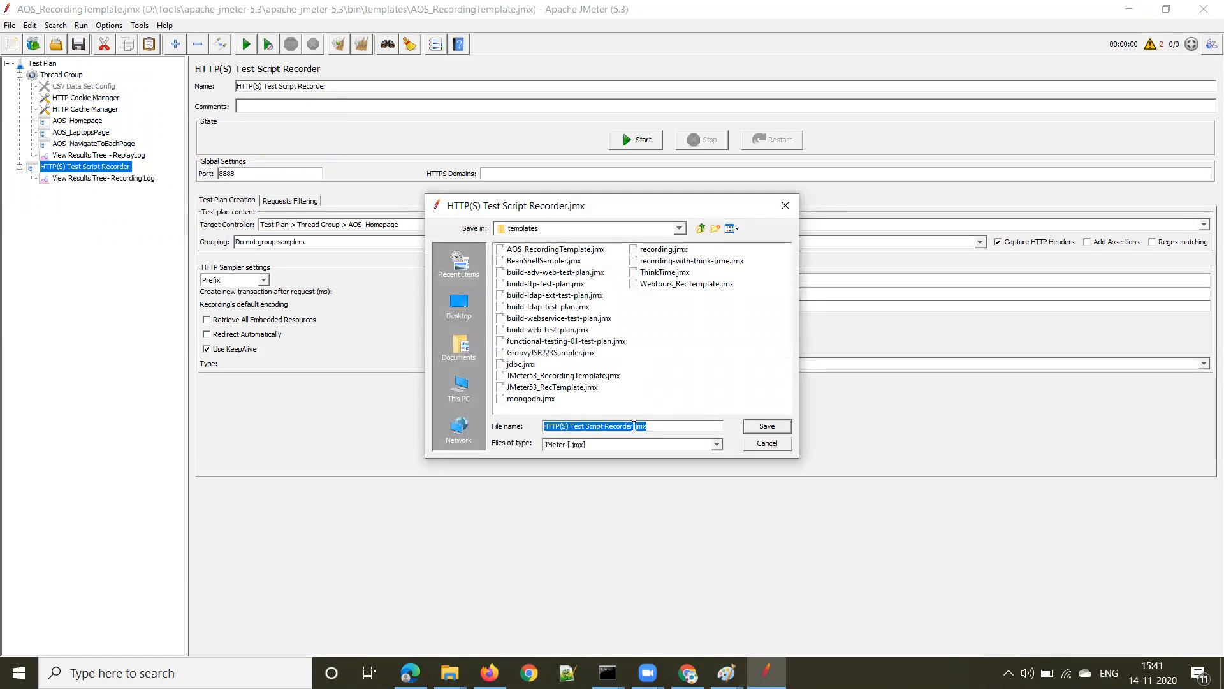
pyautogui.click(635, 426)
pyautogui.moveTo(634, 426); pyautogui.dragTo(500, 572)
pyautogui.write('AOS_')
pyautogui.write('ForEachControllerDemo_14Nov')
pyautogui.click(767, 427)
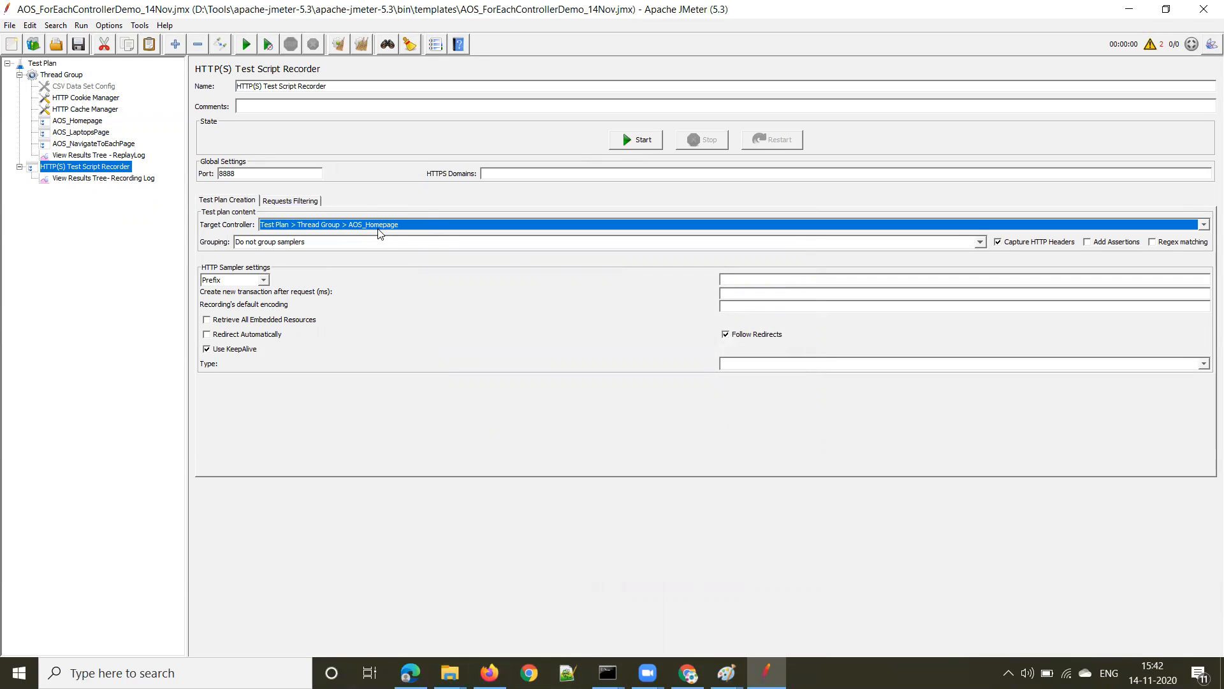
# Start the test script recorder, acknowledge the root CA certificate notice and move the Transactions Control window off the test plan tree.
pyautogui.click(634, 140)
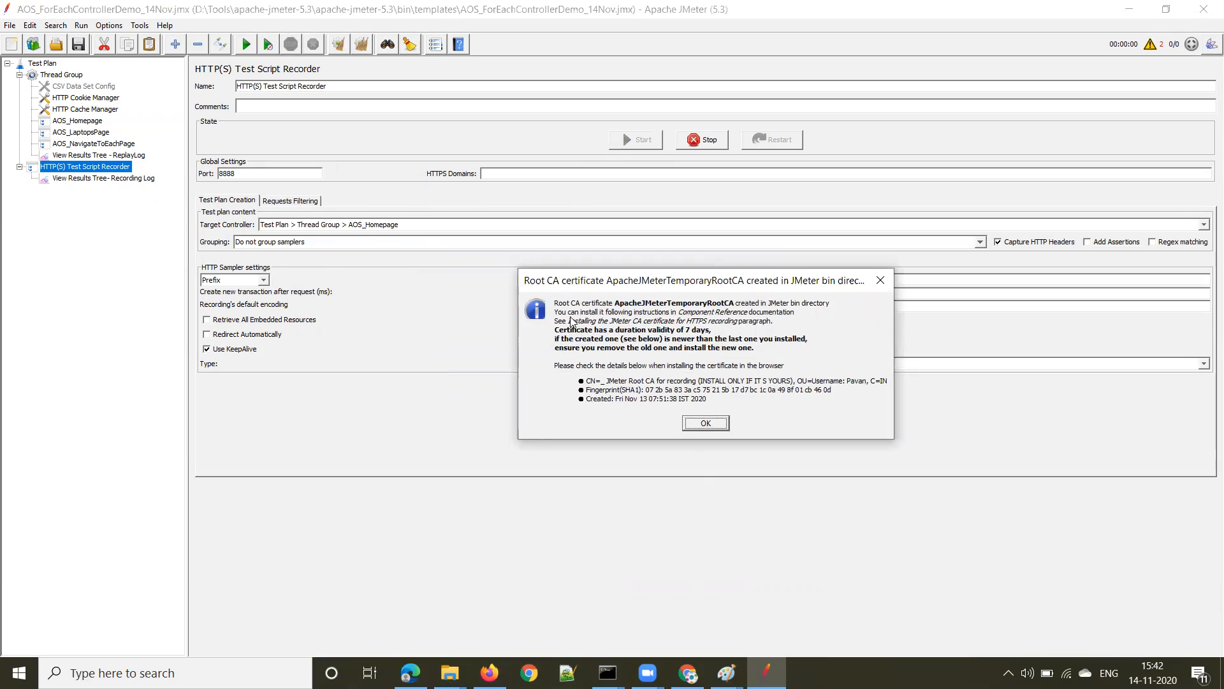
pyautogui.click(706, 423)
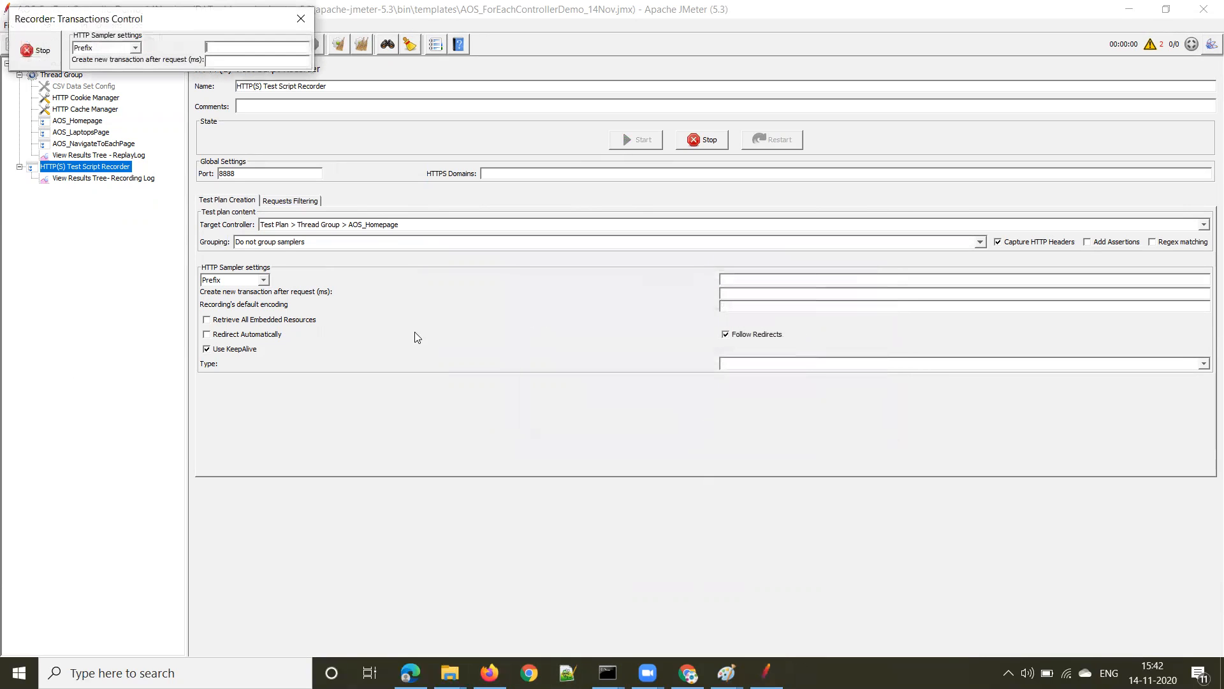
pyautogui.moveTo(170, 25); pyautogui.dragTo(222, 435)
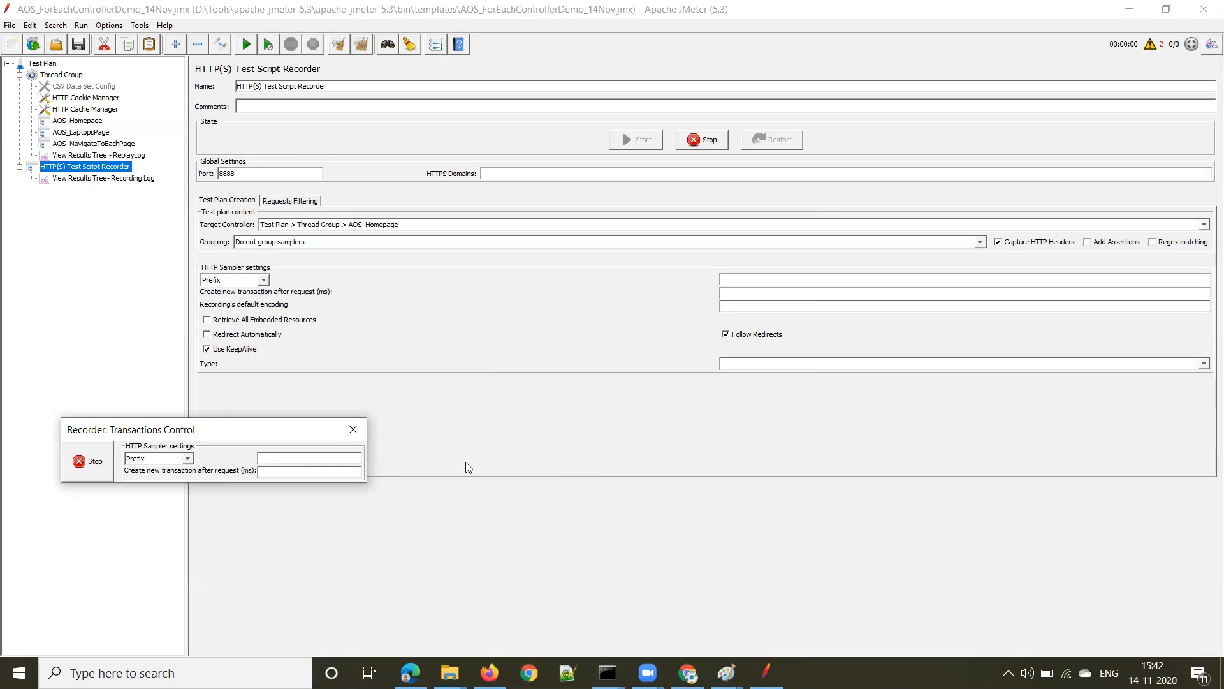
pyautogui.moveTo(491, 663)
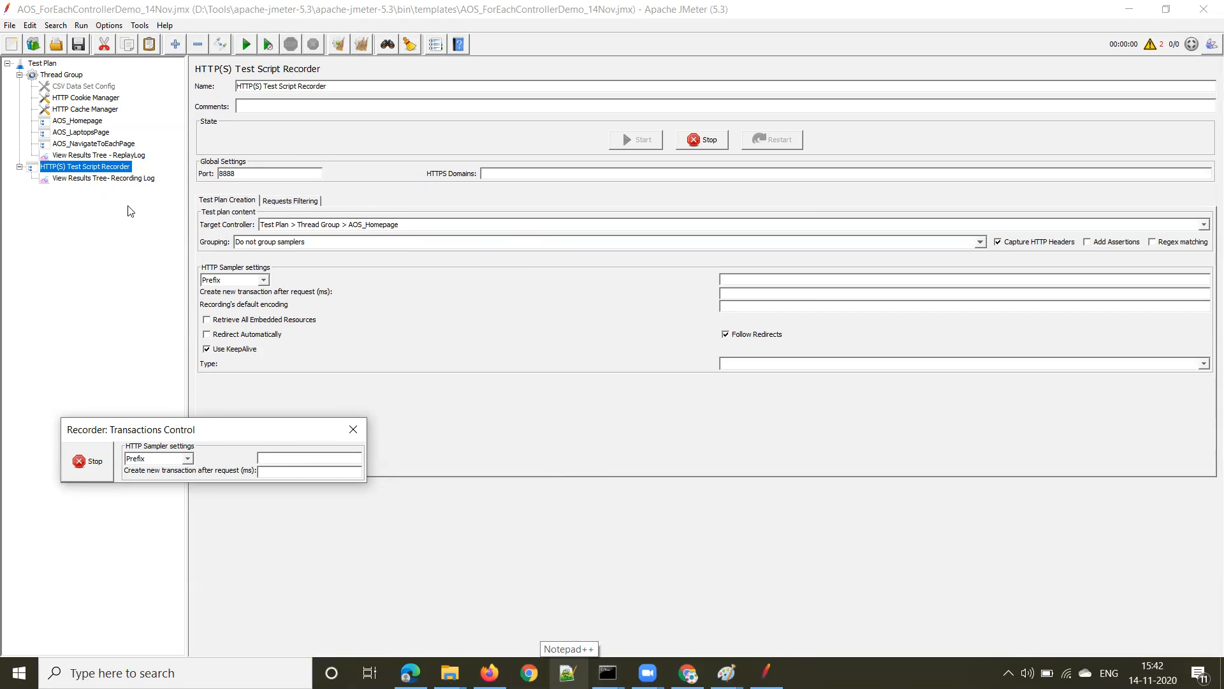
# Compare the recorder's Recording Log results tree with the Thread Group's ReplayLog results tree.
pyautogui.click(96, 178)
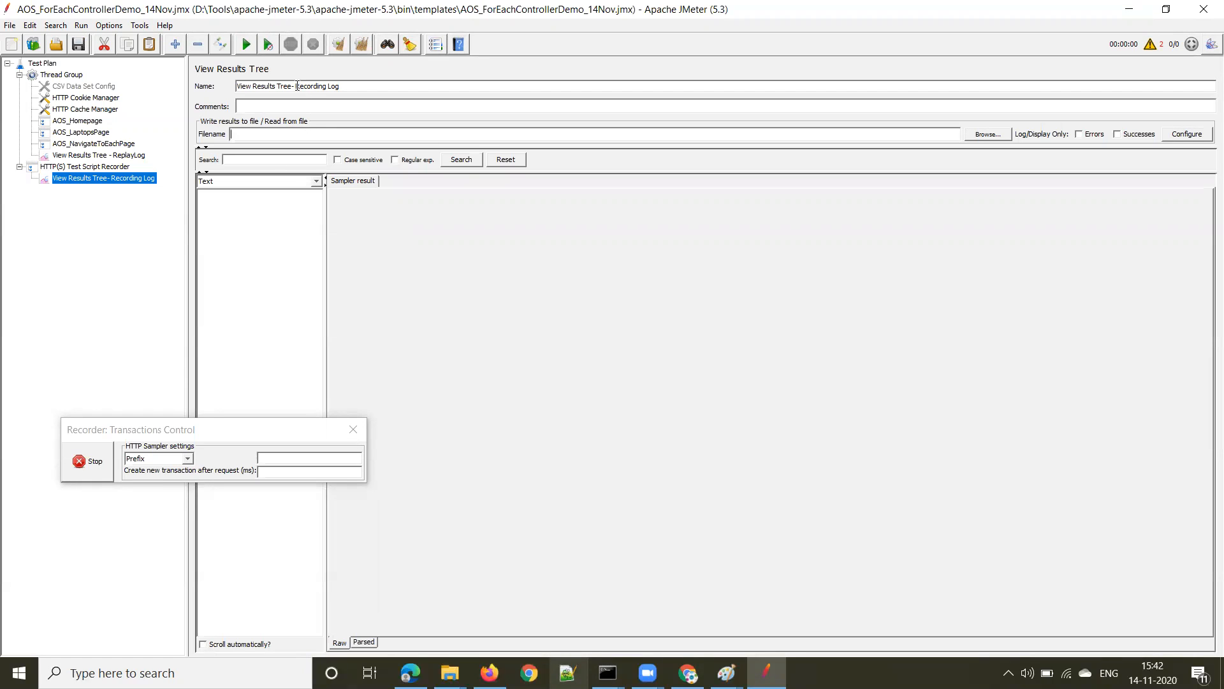
pyautogui.moveTo(347, 86); pyautogui.dragTo(304, 86)
pyautogui.moveTo(344, 87); pyautogui.dragTo(292, 88)
pyautogui.click(118, 186)
pyautogui.click(121, 157)
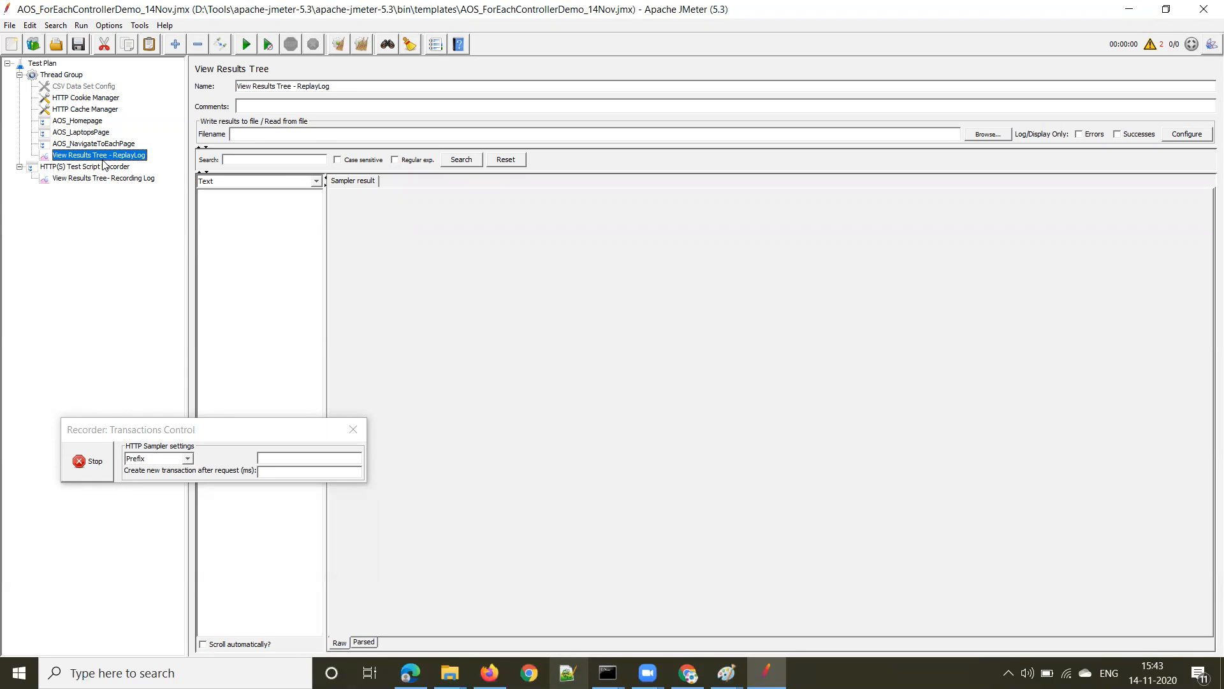
pyautogui.click(127, 179)
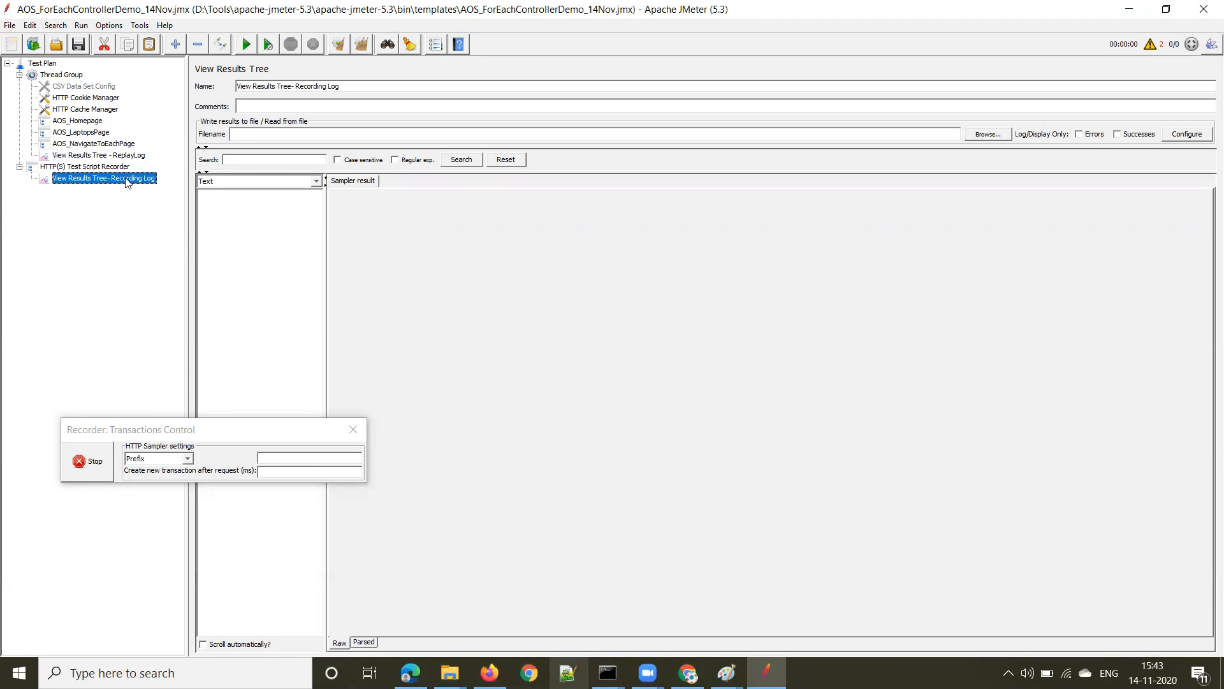
pyautogui.moveTo(295, 87); pyautogui.dragTo(364, 84)
pyautogui.click(143, 182)
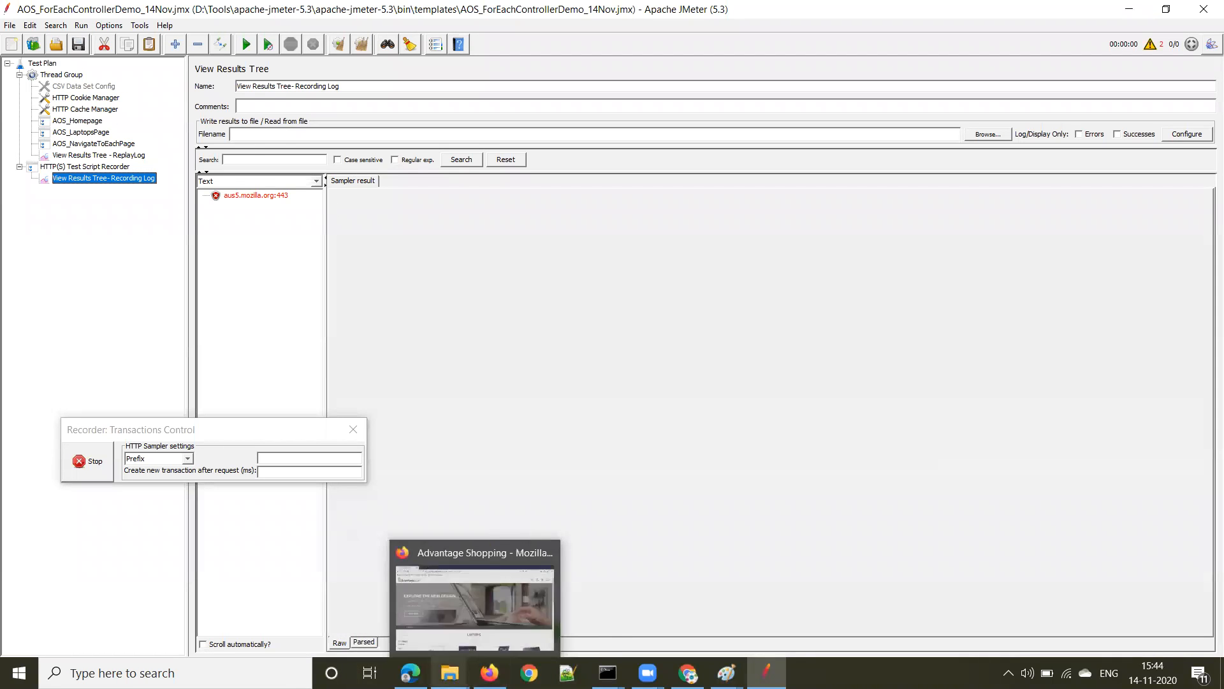
# Switch to File Explorer and open the AOS folder inside the bin folder of apache-jmeter-5.3.
pyautogui.moveTo(449, 672)
pyautogui.click(377, 625)
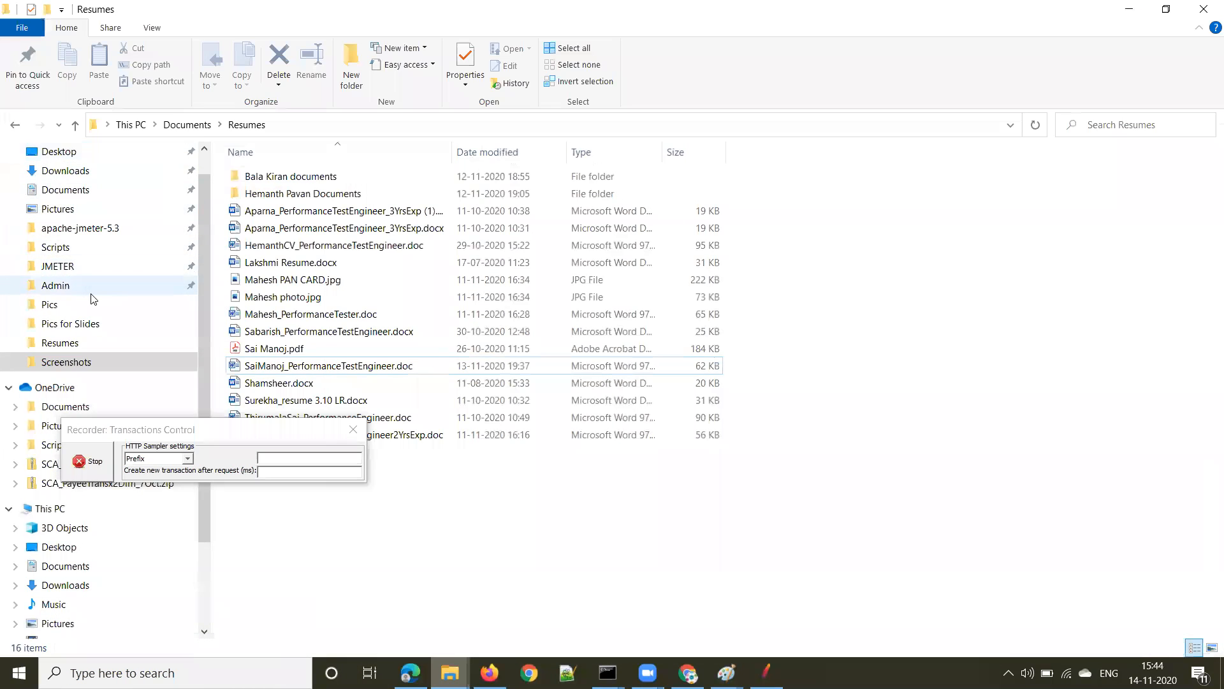
pyautogui.click(72, 229)
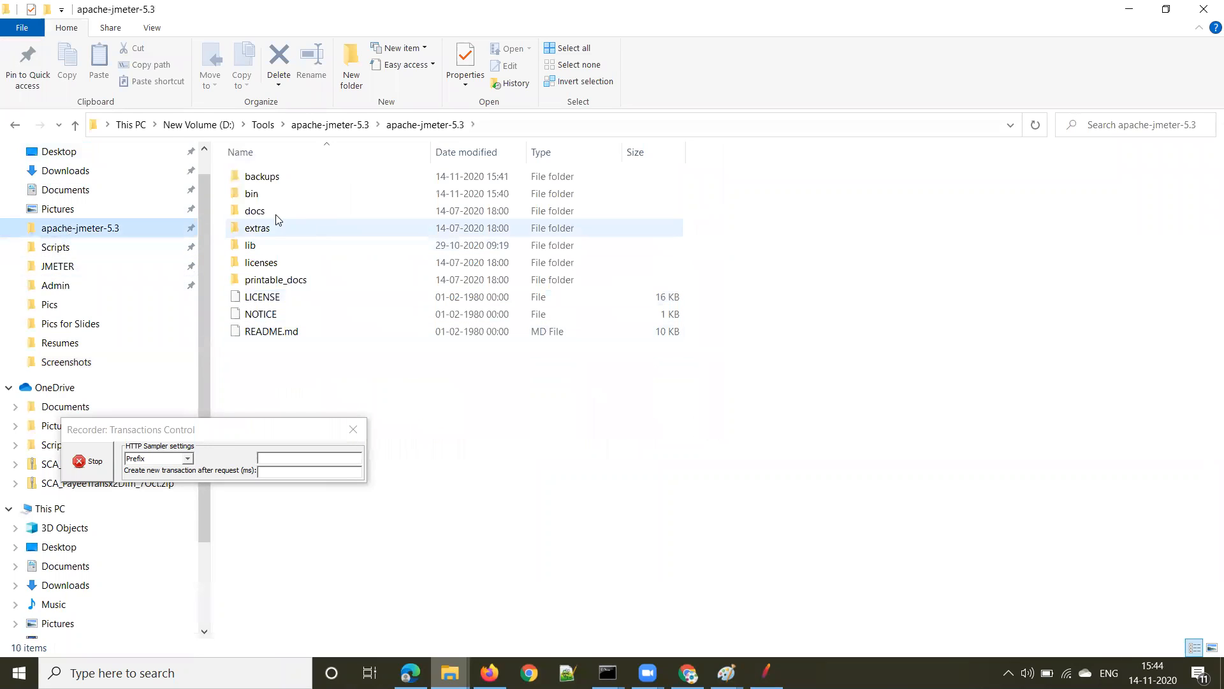
pyautogui.doubleClick(274, 196)
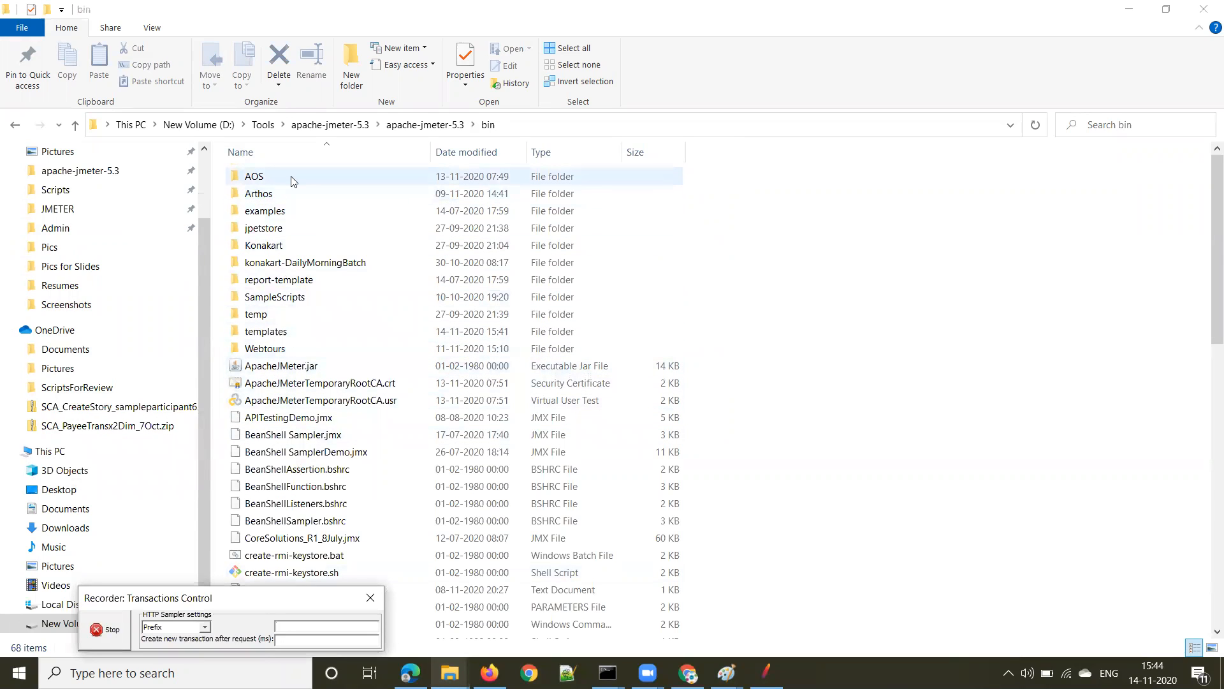
pyautogui.doubleClick(255, 183)
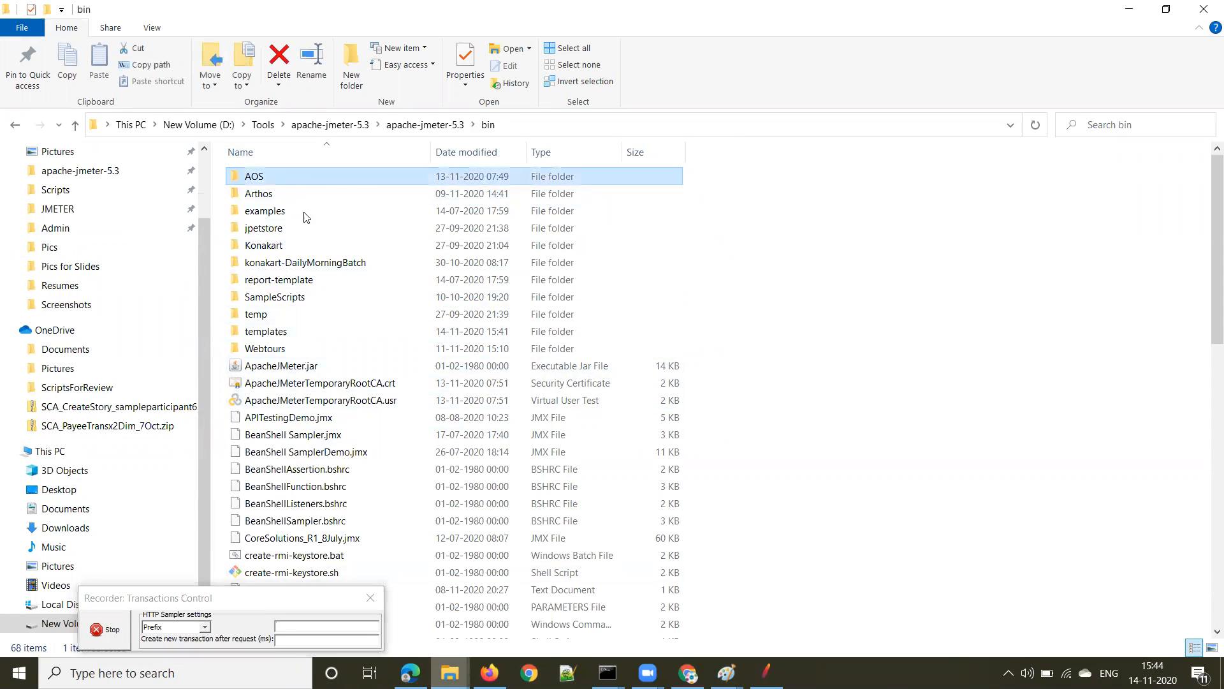
# Create a new text document in the AOS folder and rename it AOS_RecLog_14Nov.xml, accepting the file extension change.
pyautogui.rightClick(337, 291)
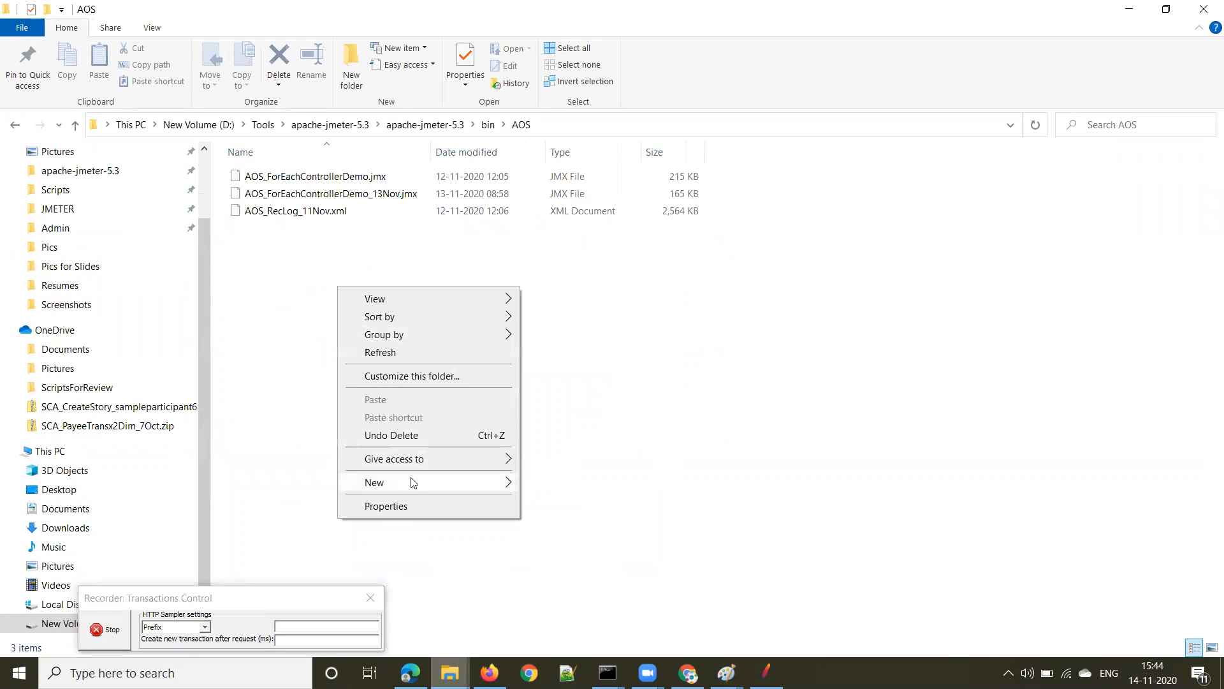
pyautogui.moveTo(416, 483)
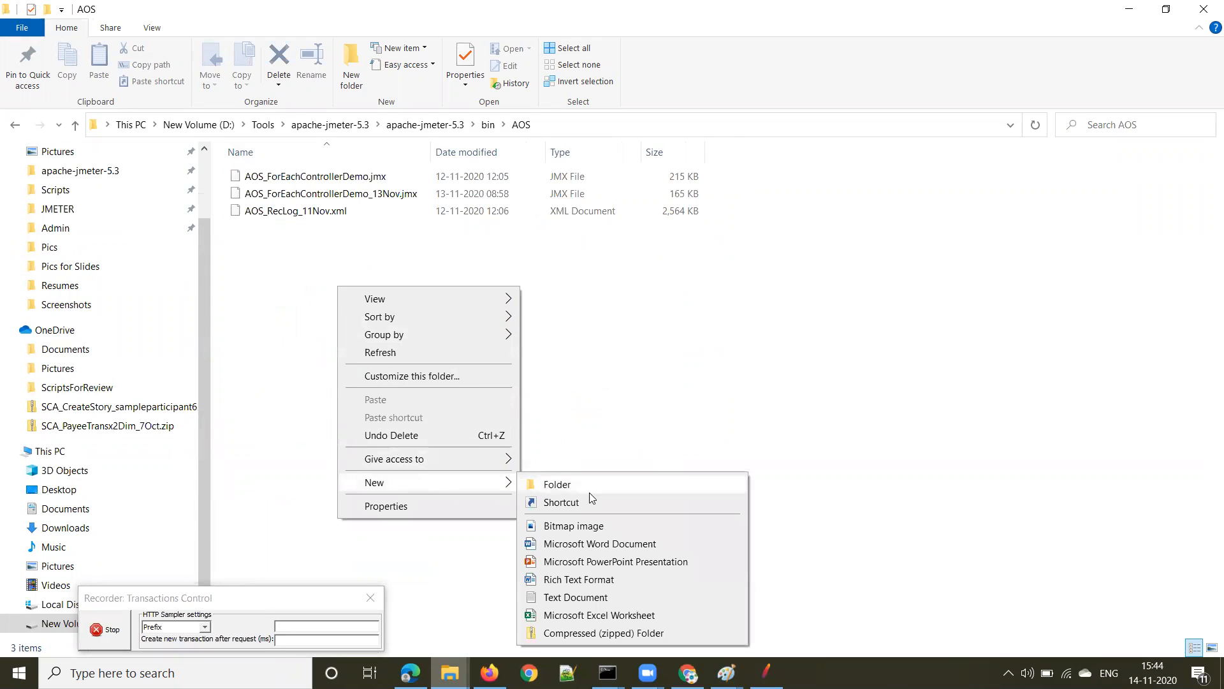
pyautogui.click(612, 605)
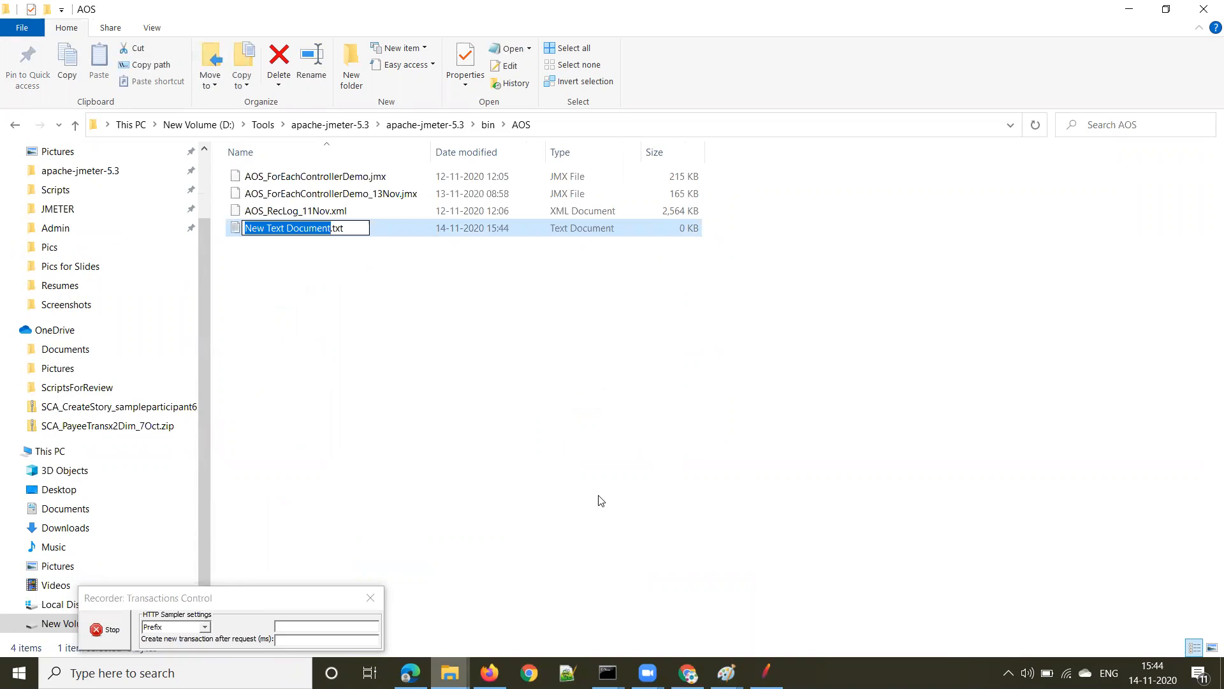
pyautogui.write('AOS')
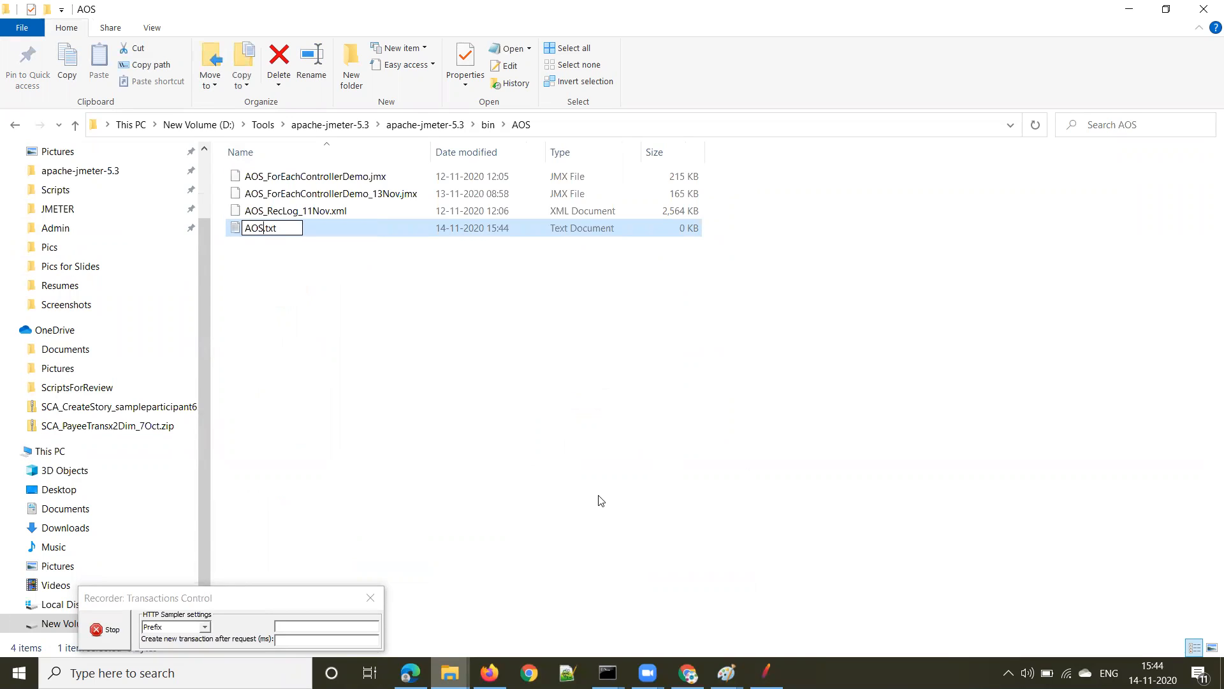
pyautogui.write('_rE')
pyautogui.press('BackSpace')
pyautogui.press('BackSpace')
pyautogui.write('rE')
pyautogui.press('BackSpace')
pyautogui.press('BackSpace')
pyautogui.write('RecLog_14Nov')
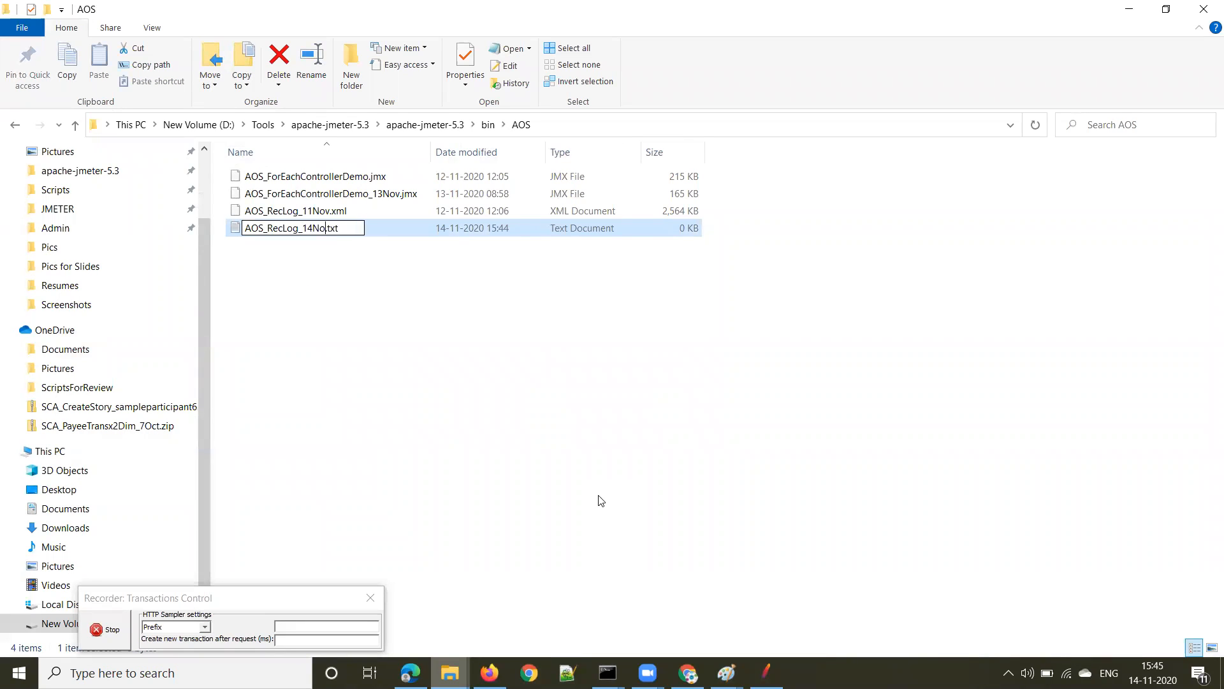
pyautogui.press('BackSpace')
pyautogui.press('BackSpace')
pyautogui.write('xml')
pyautogui.press('Return')
pyautogui.press('Return')
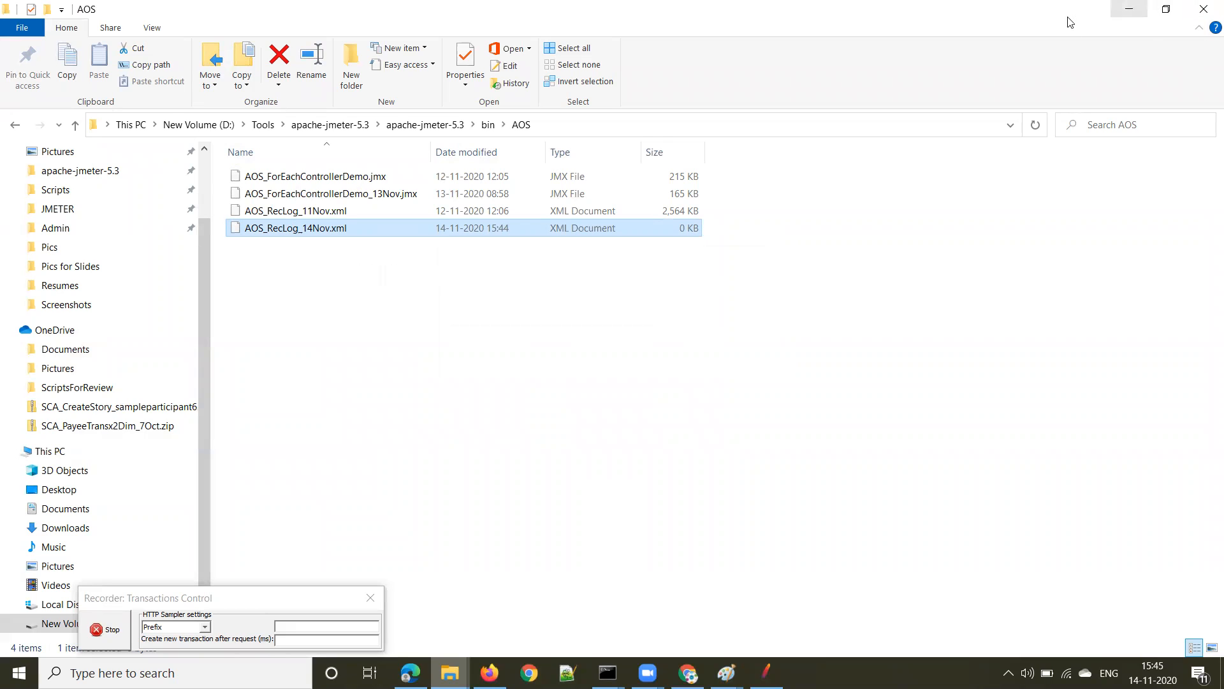
# Return to JMeter and try to set AOS_RecLog_14Nov.xml from the bin\AOS folder as the Recording Log listener's results file.
pyautogui.click(775, 591)
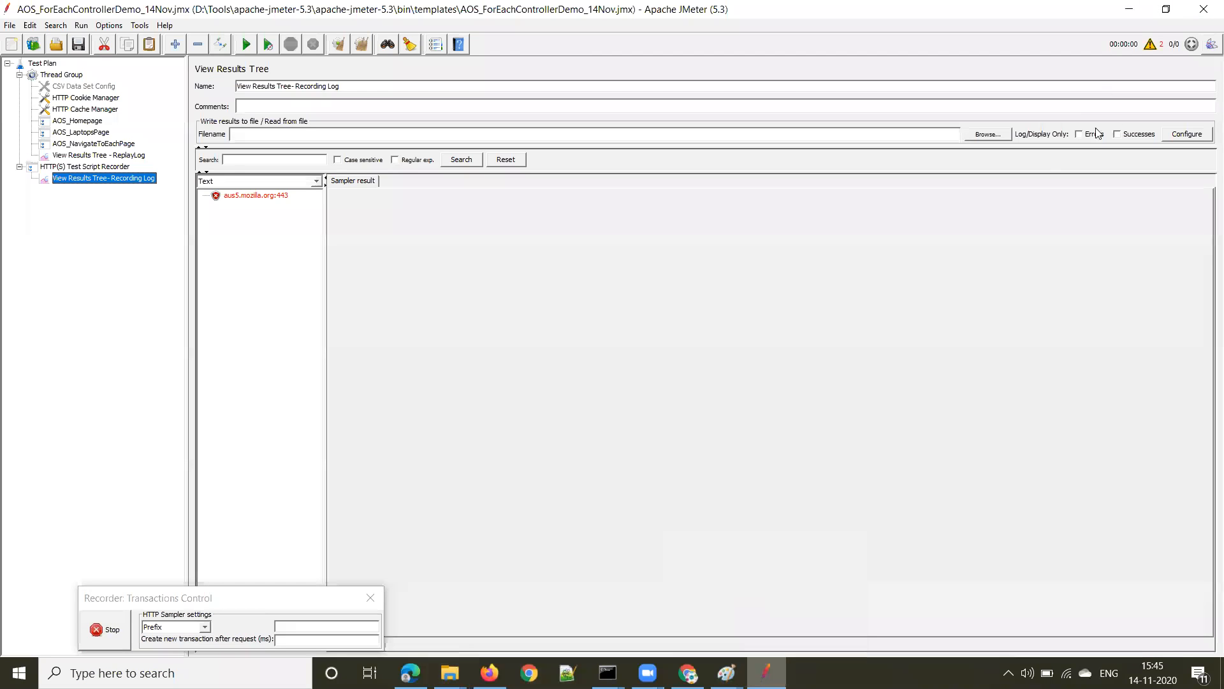
pyautogui.click(987, 134)
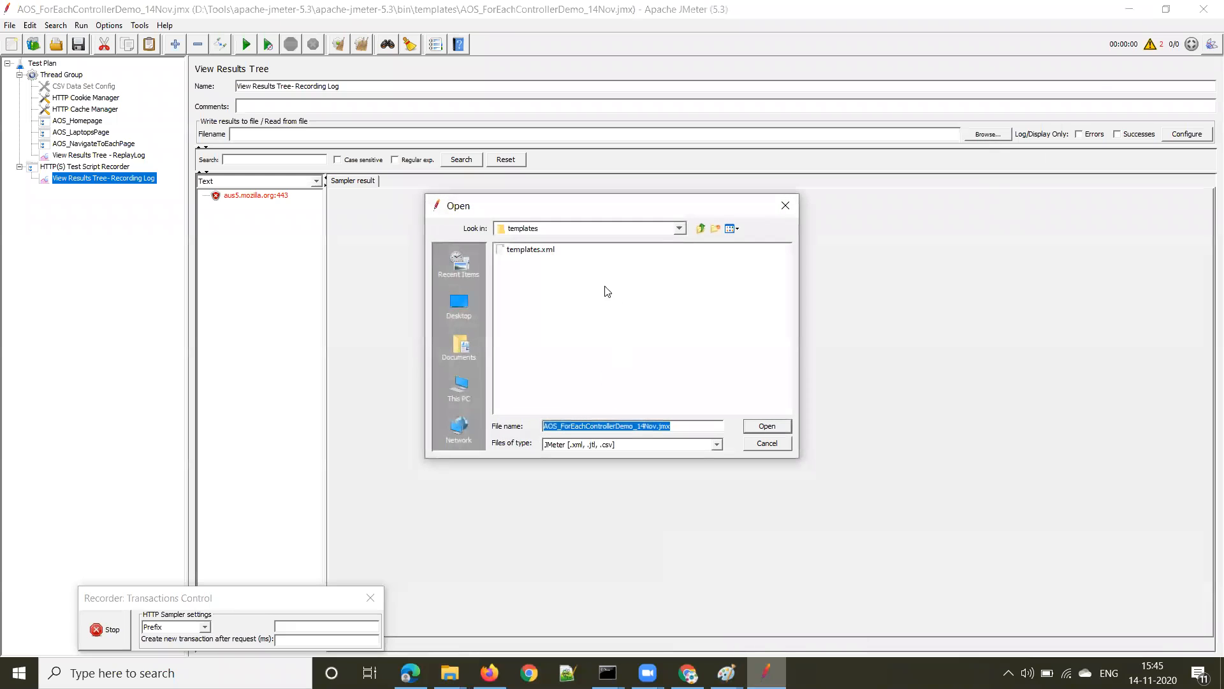
pyautogui.click(700, 228)
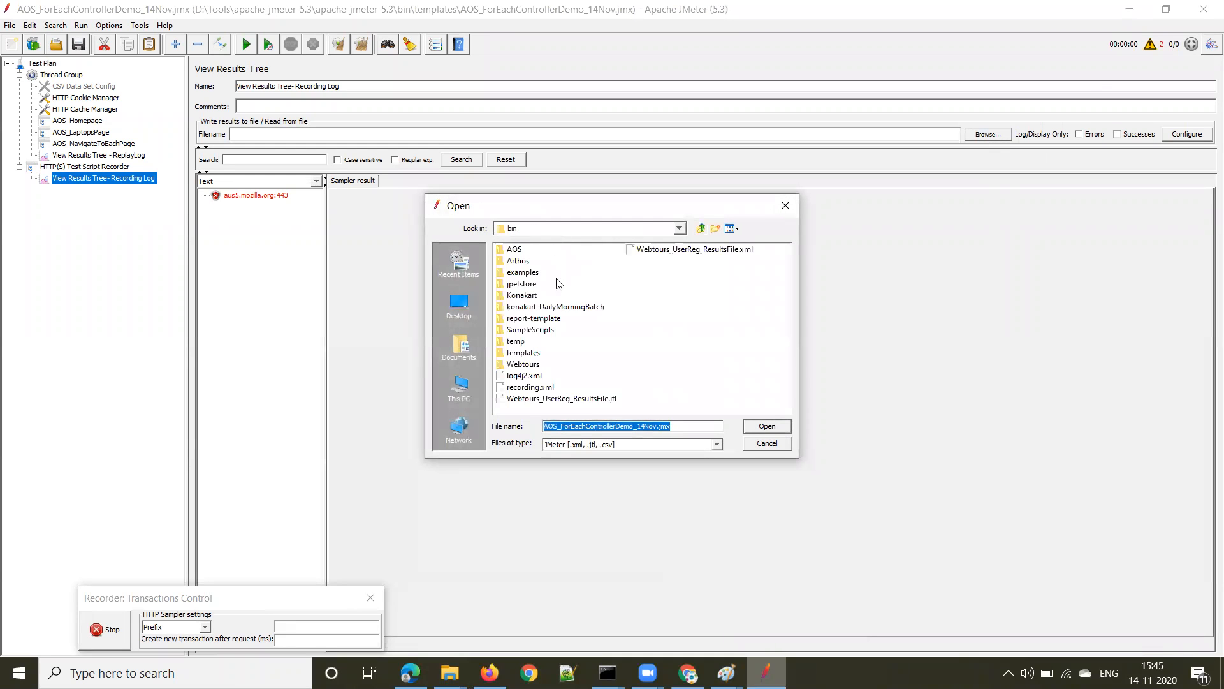
pyautogui.doubleClick(515, 250)
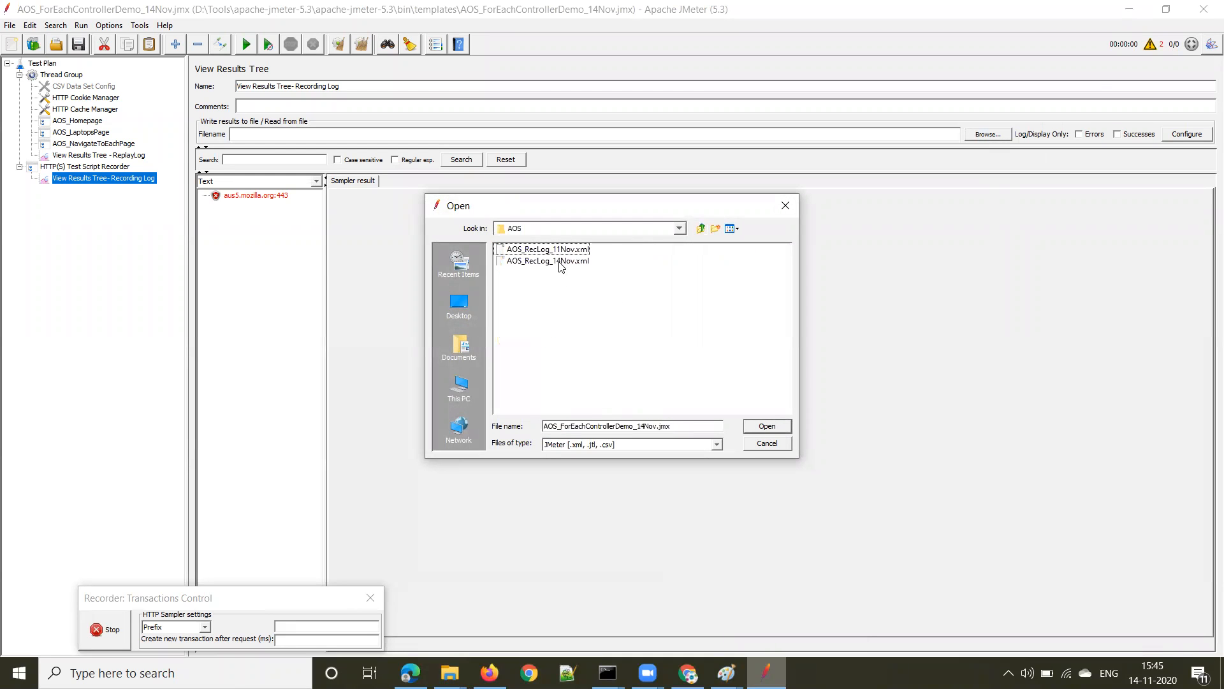
pyautogui.click(558, 261)
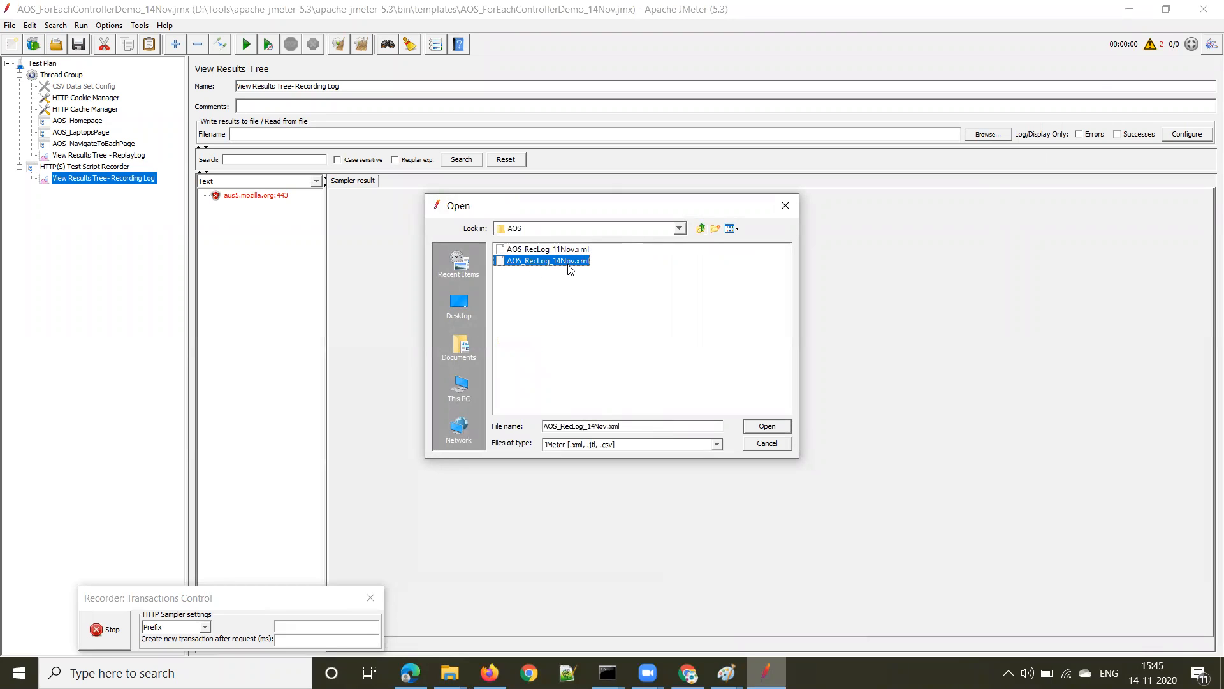
pyautogui.click(753, 427)
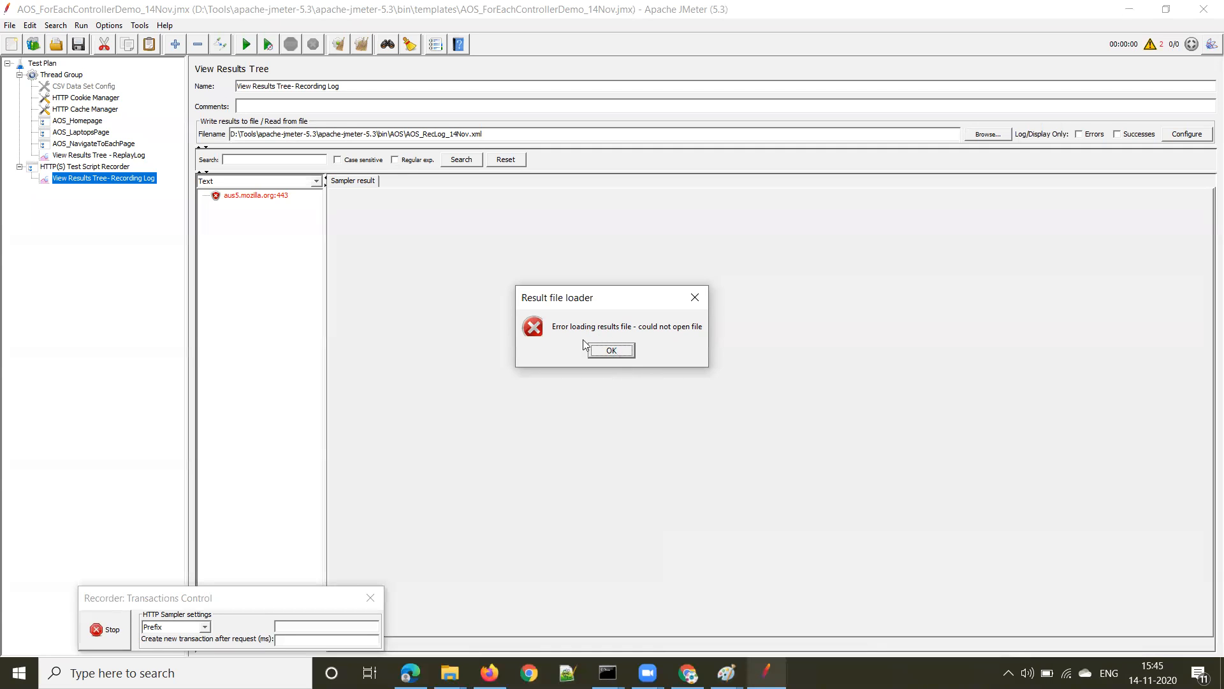
pyautogui.click(602, 351)
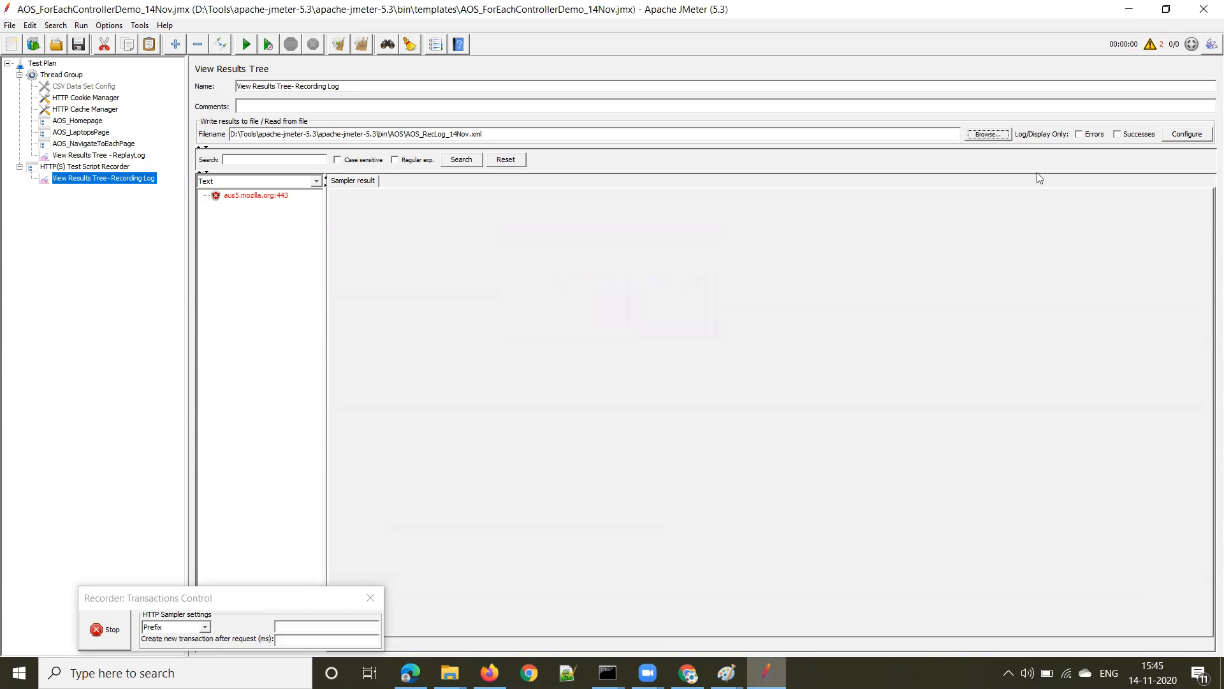
# Try to enable every option in the Recording Log listener's Sample Result Save Configuration, including Save As XML, and save the test plan.
pyautogui.click(1187, 134)
pyautogui.click(450, 264)
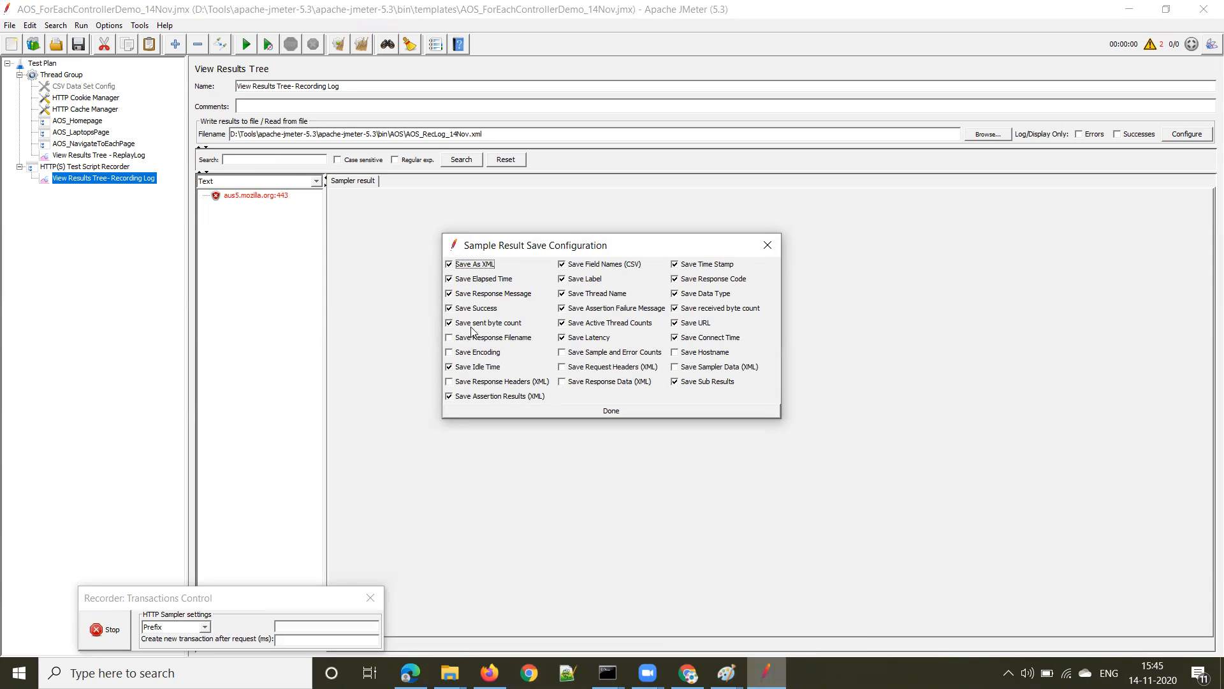
pyautogui.click(450, 337)
pyautogui.click(449, 352)
pyautogui.click(450, 382)
pyautogui.click(562, 352)
pyautogui.click(562, 366)
pyautogui.click(562, 382)
pyautogui.click(675, 353)
pyautogui.click(674, 366)
pyautogui.click(611, 411)
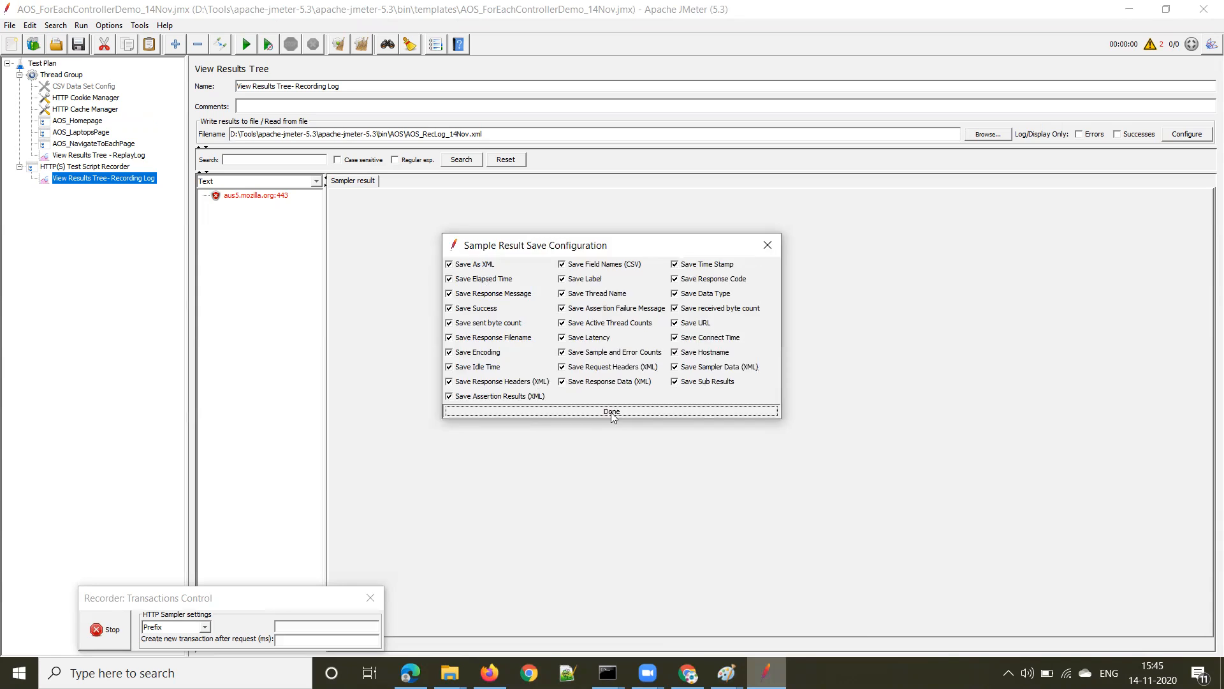
pyautogui.click(77, 48)
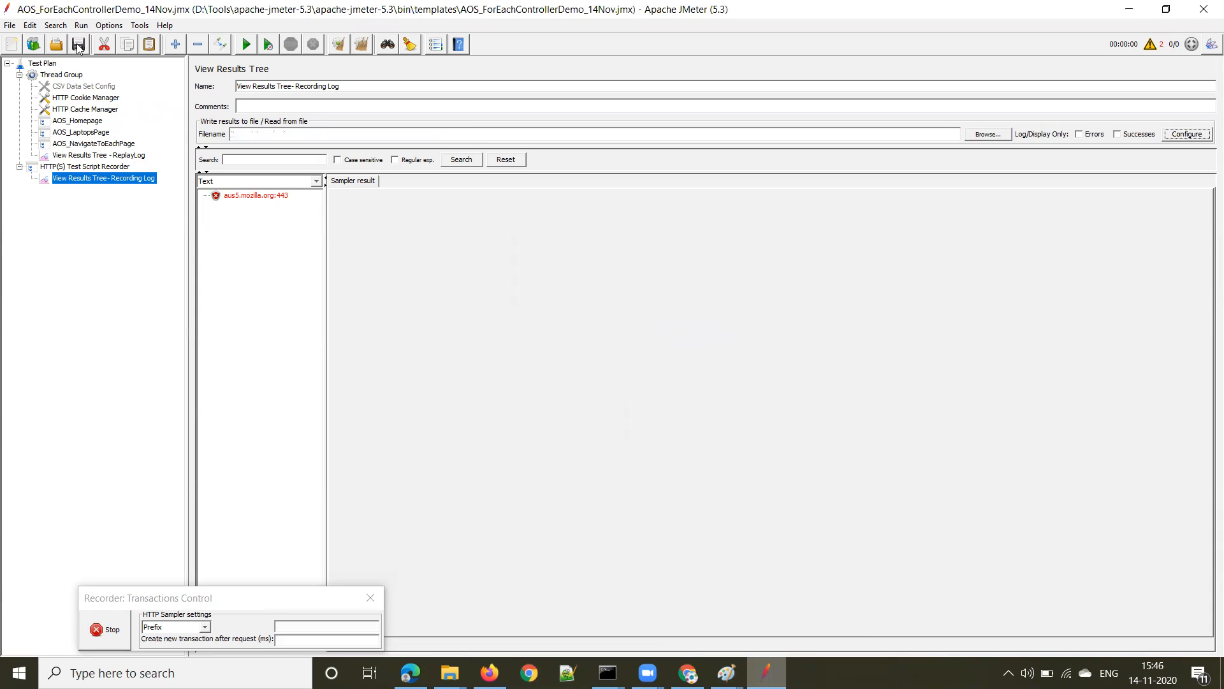
# Enable all remaining save options for the Recording Log again, including XML, headers, response data and sampler data, then save the test plan and recheck them.
pyautogui.click(1180, 136)
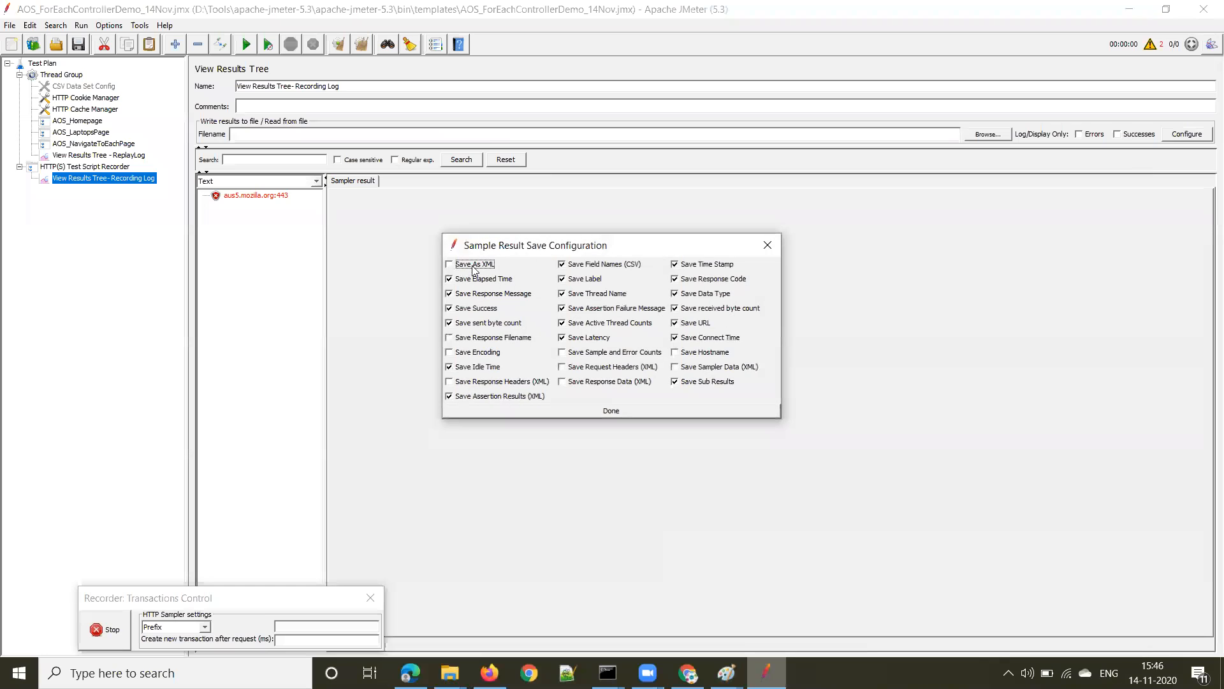
pyautogui.click(450, 266)
pyautogui.click(450, 339)
pyautogui.click(449, 353)
pyautogui.click(449, 382)
pyautogui.click(562, 352)
pyautogui.click(562, 368)
pyautogui.click(562, 382)
pyautogui.click(676, 353)
pyautogui.click(676, 367)
pyautogui.click(611, 411)
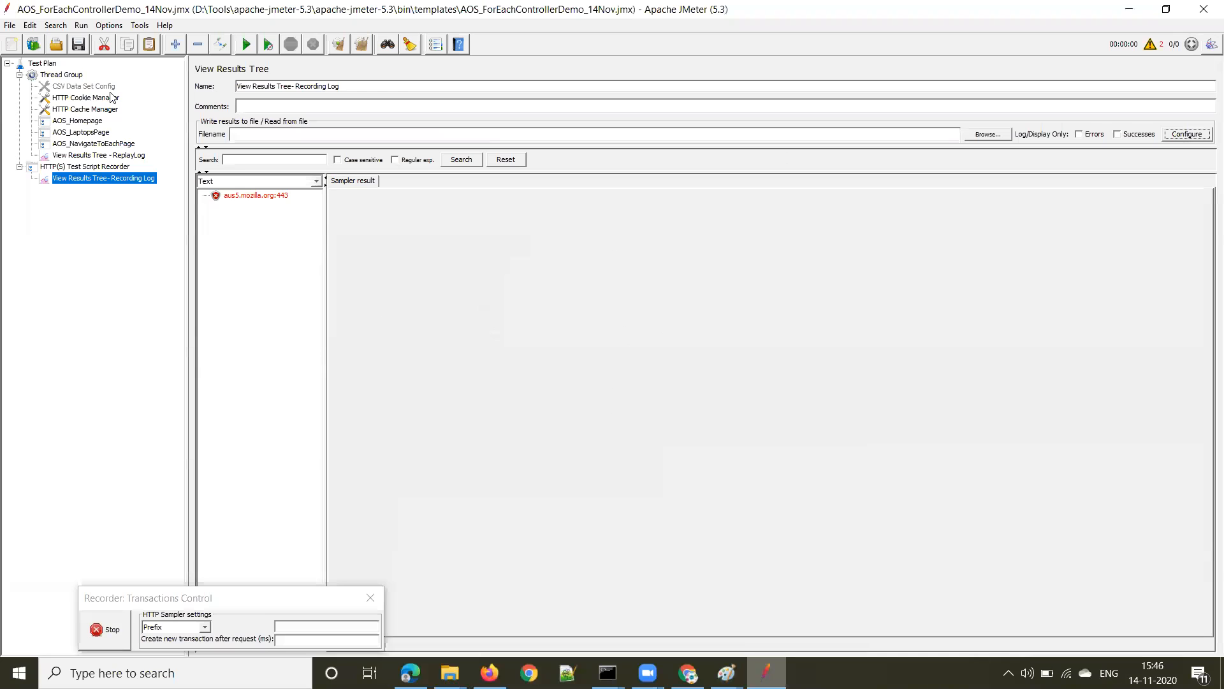
pyautogui.click(80, 48)
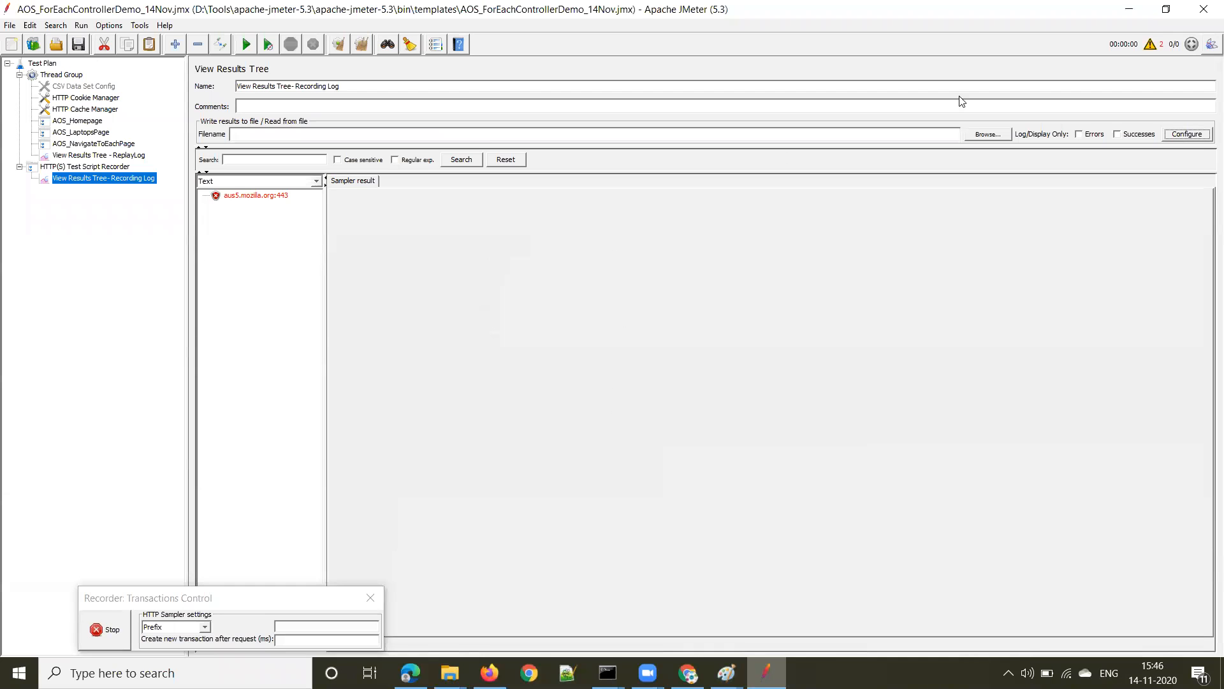
pyautogui.click(1184, 133)
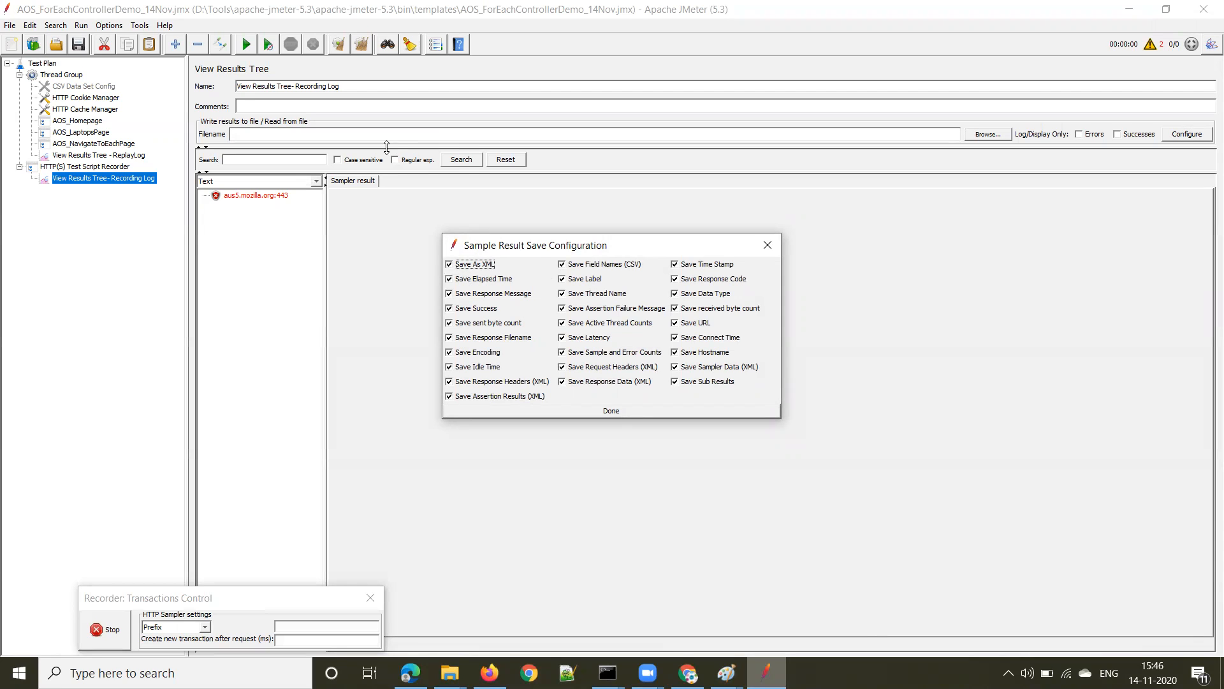
pyautogui.click(608, 412)
# Try again to assign AOS_RecLog_14Nov.xml as the Recording Log's results file and save the test plan.
pyautogui.click(987, 134)
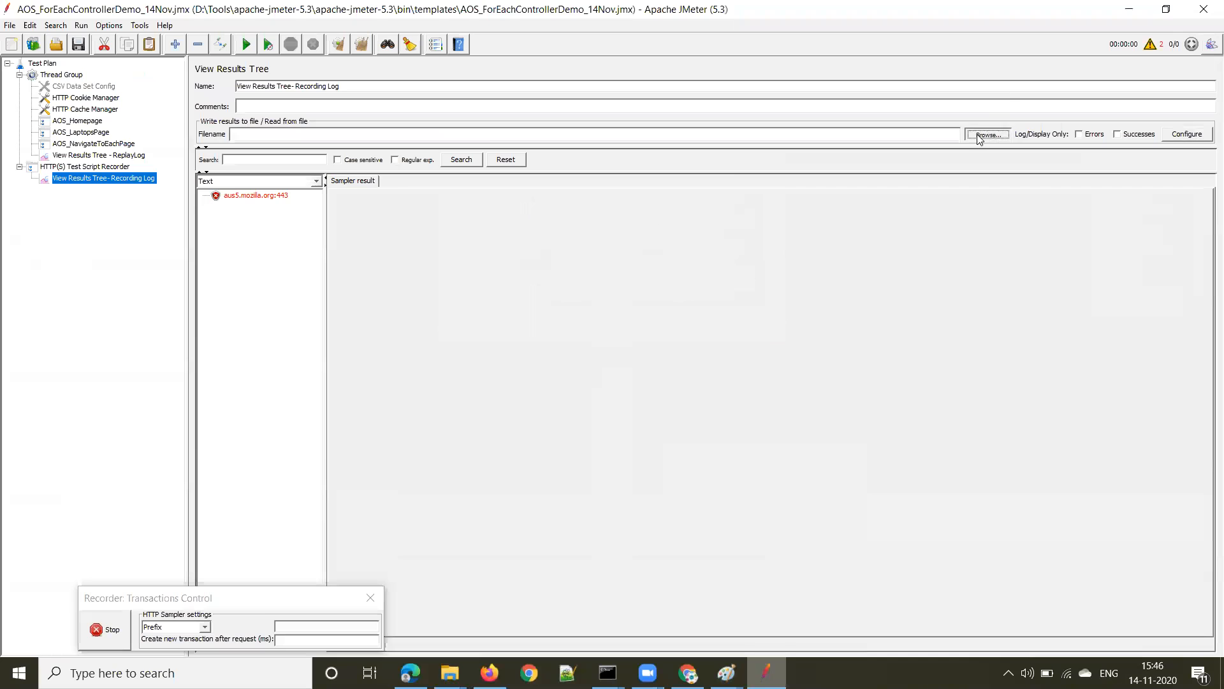
pyautogui.click(565, 261)
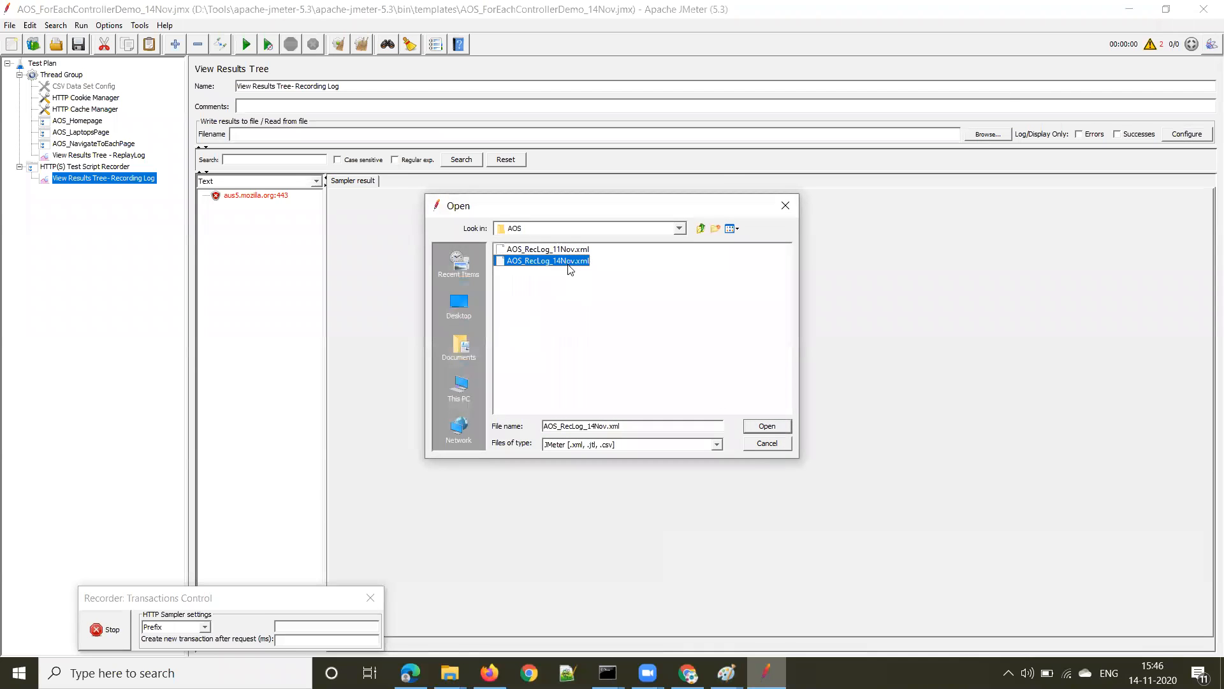
pyautogui.click(784, 431)
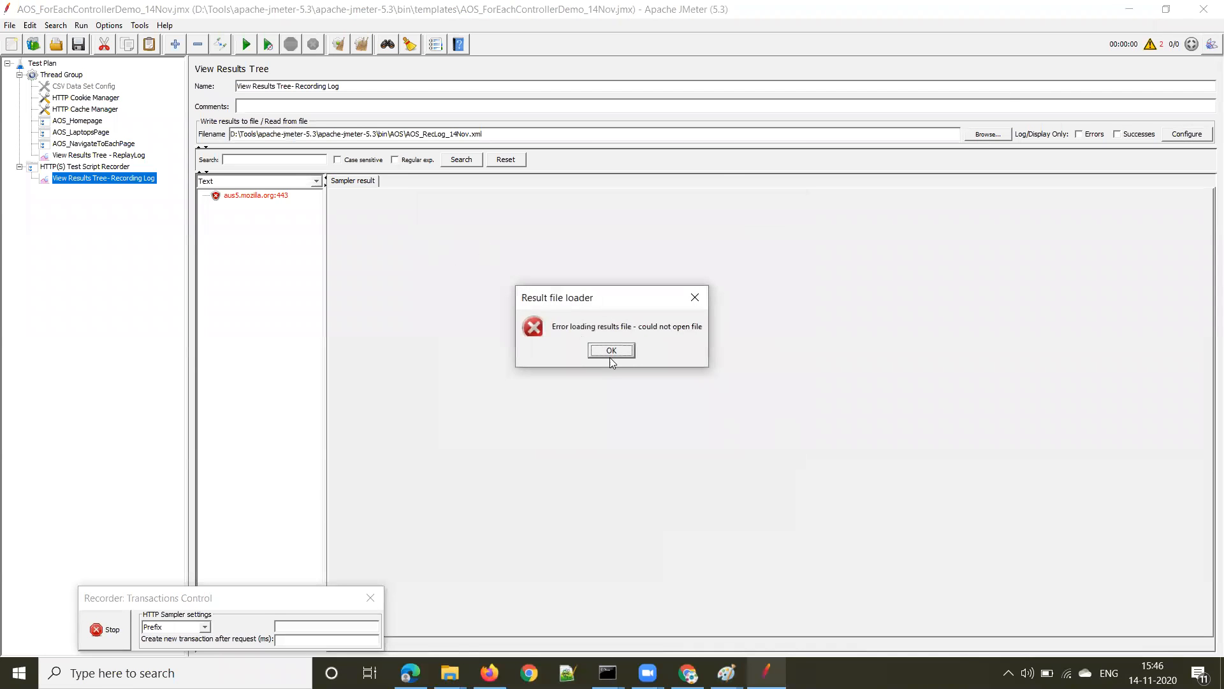
pyautogui.click(610, 351)
pyautogui.click(80, 46)
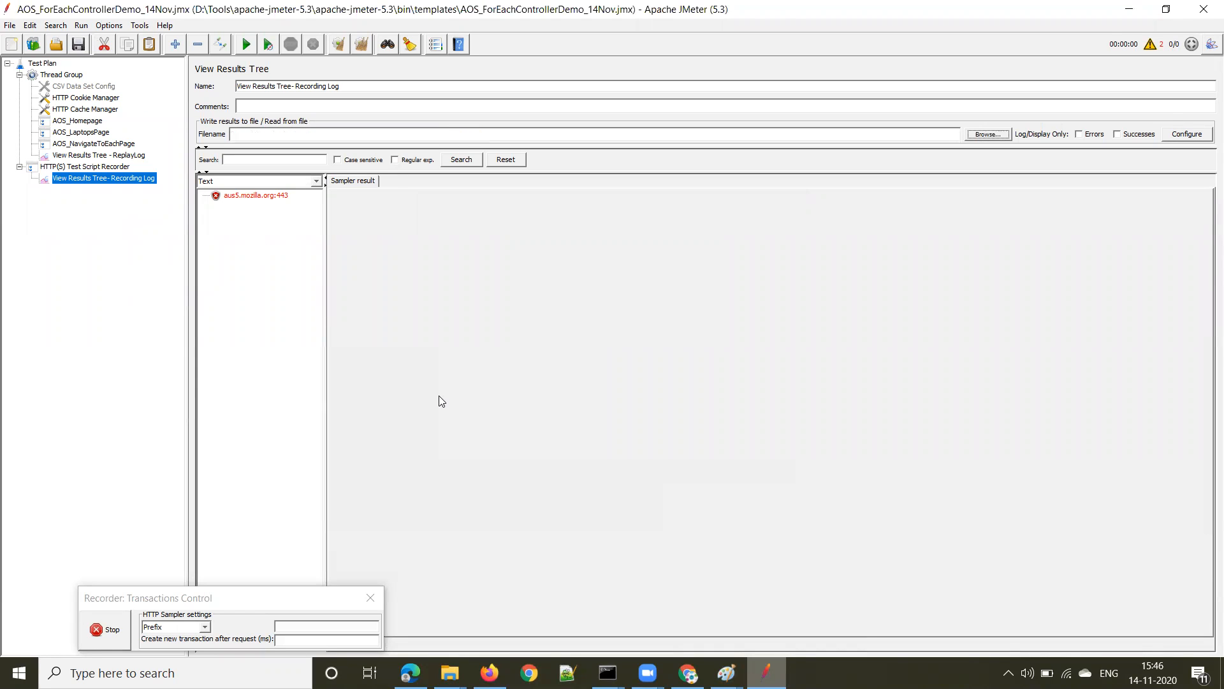
# Review the HTTP(S) Test Script Recorder's port, target controller and grouping settings.
pyautogui.moveTo(688, 673)
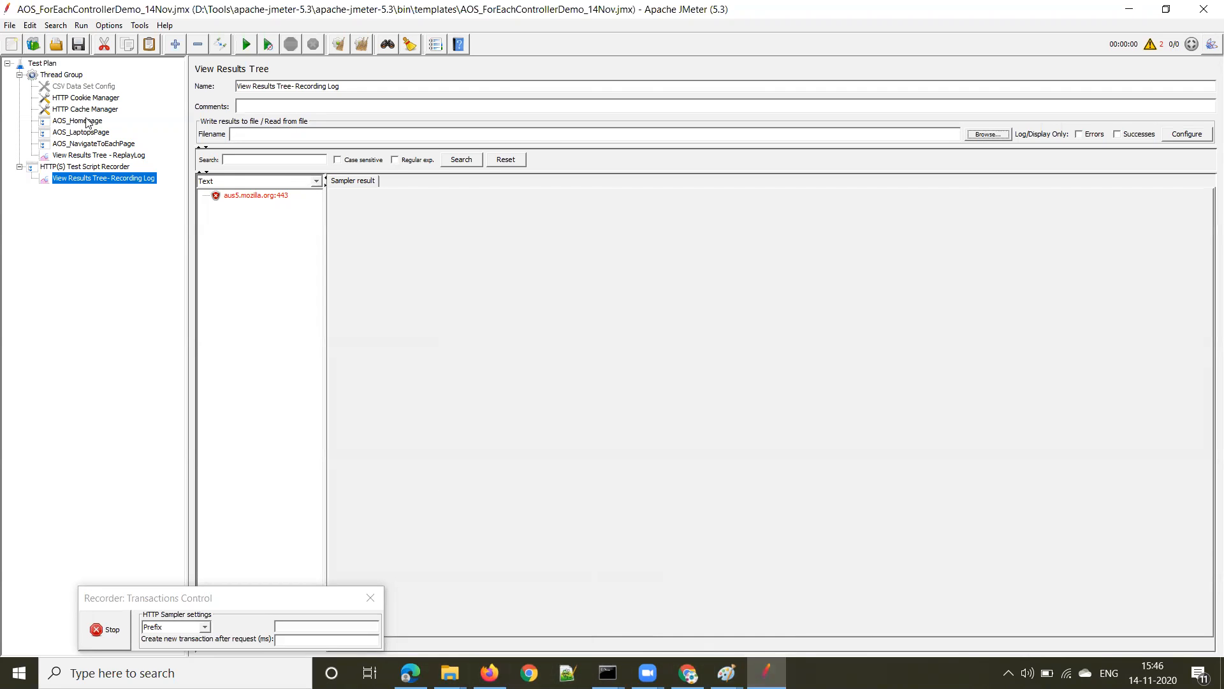
pyautogui.press('Up')
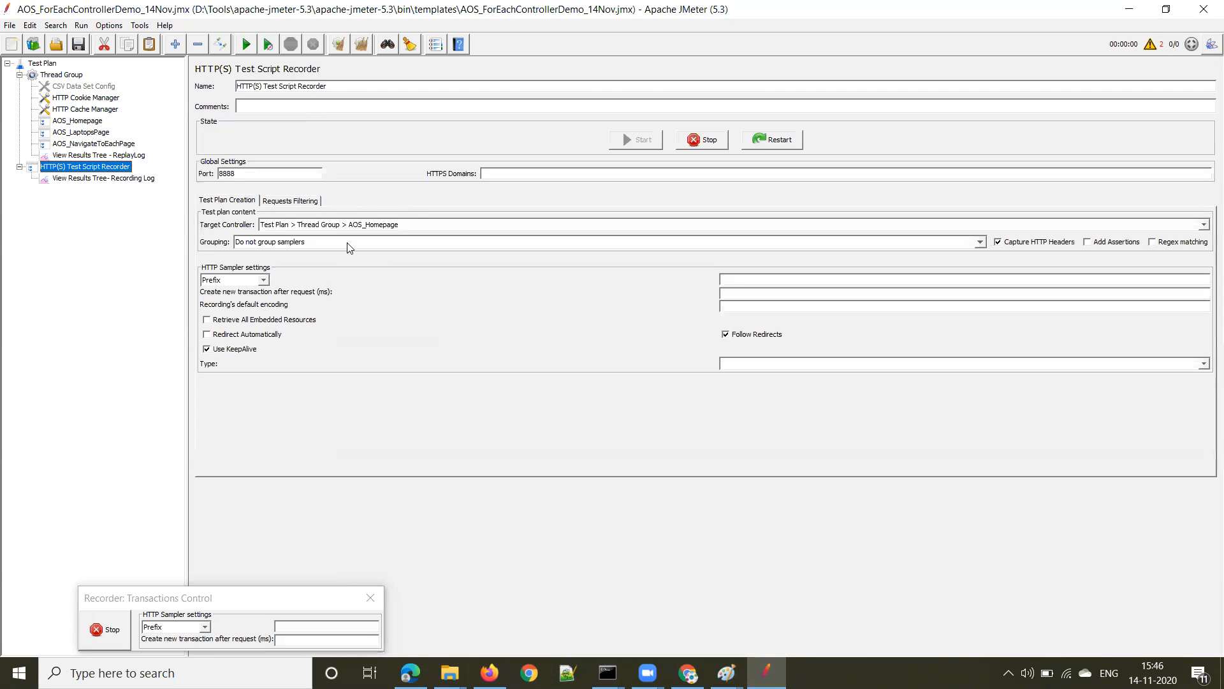
pyautogui.moveTo(190, 173); pyautogui.dragTo(165, 175)
# Switch to Firefox and open its network connection settings by searching the options for "proxy".
pyautogui.click(489, 672)
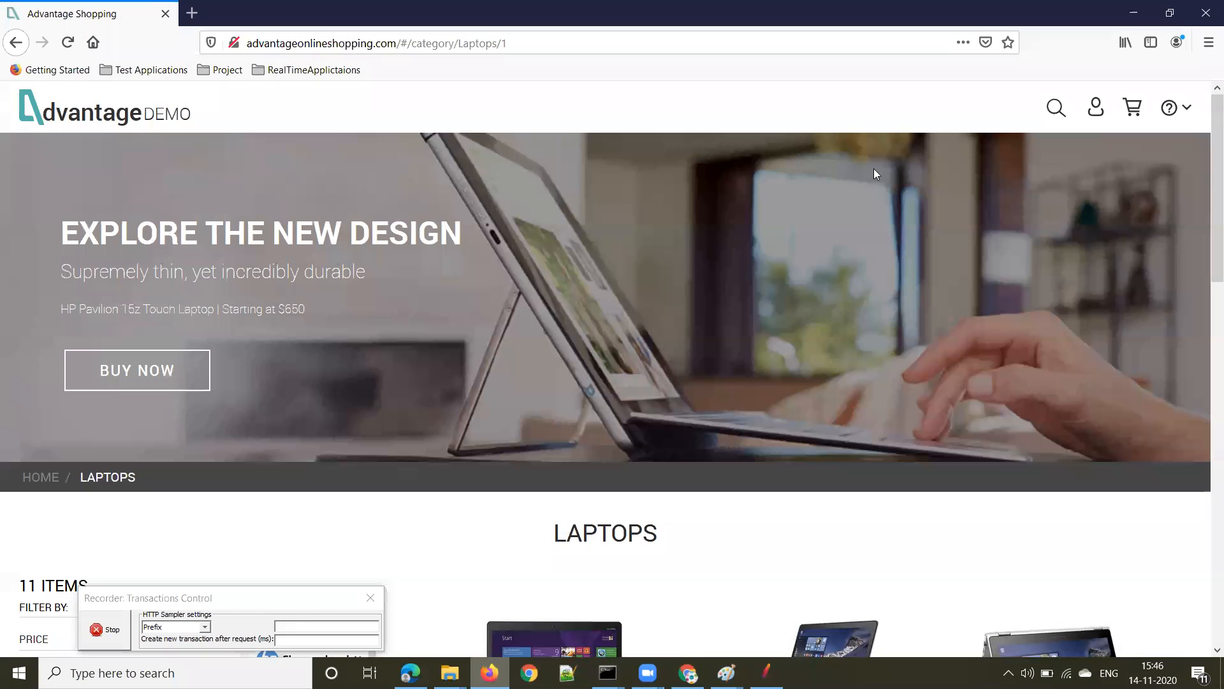
pyautogui.click(1207, 44)
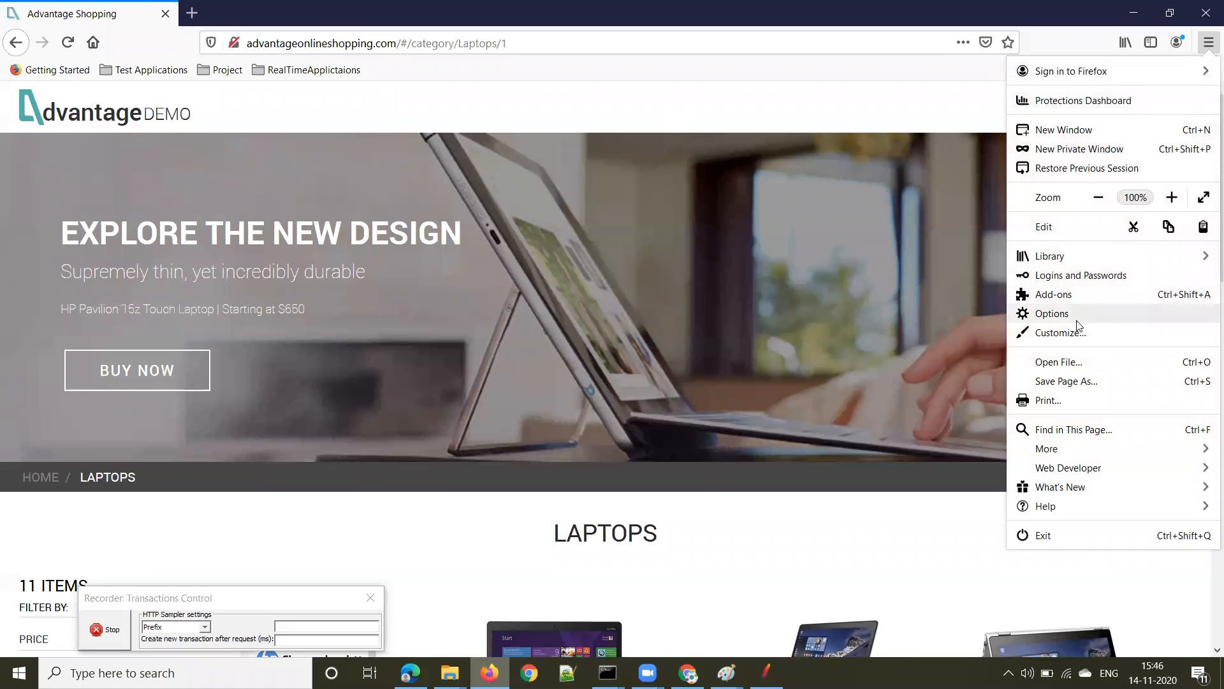
pyautogui.click(1033, 313)
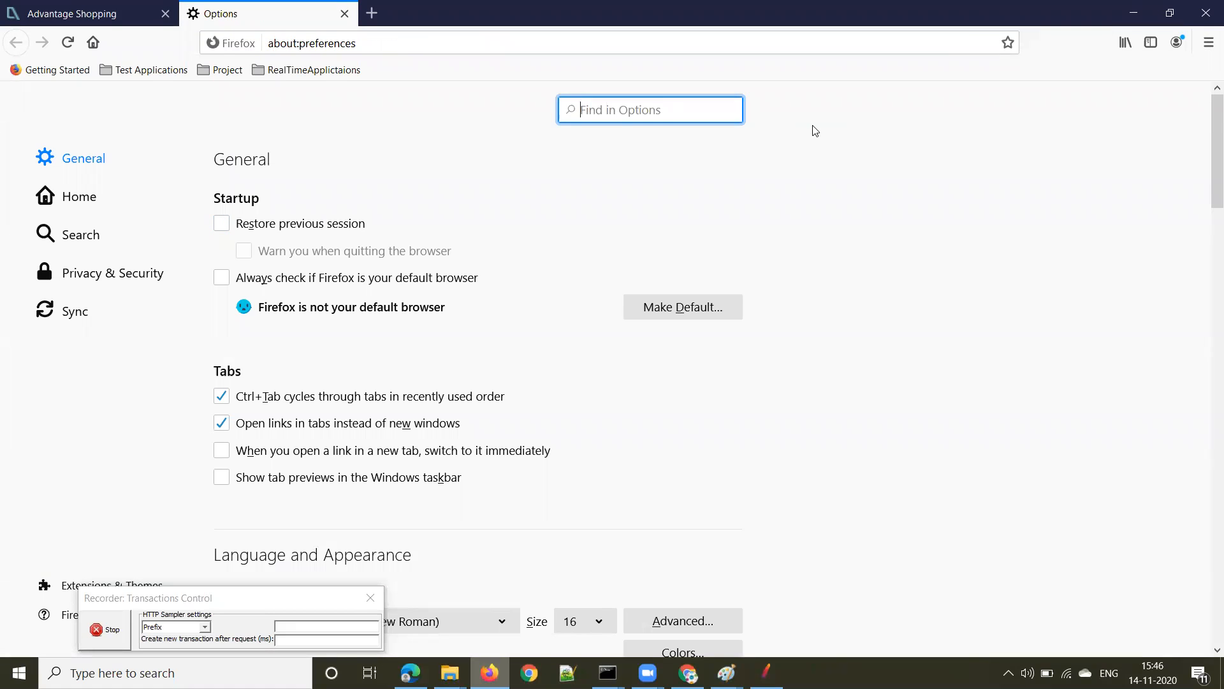
pyautogui.write('proxy')
pyautogui.click(697, 225)
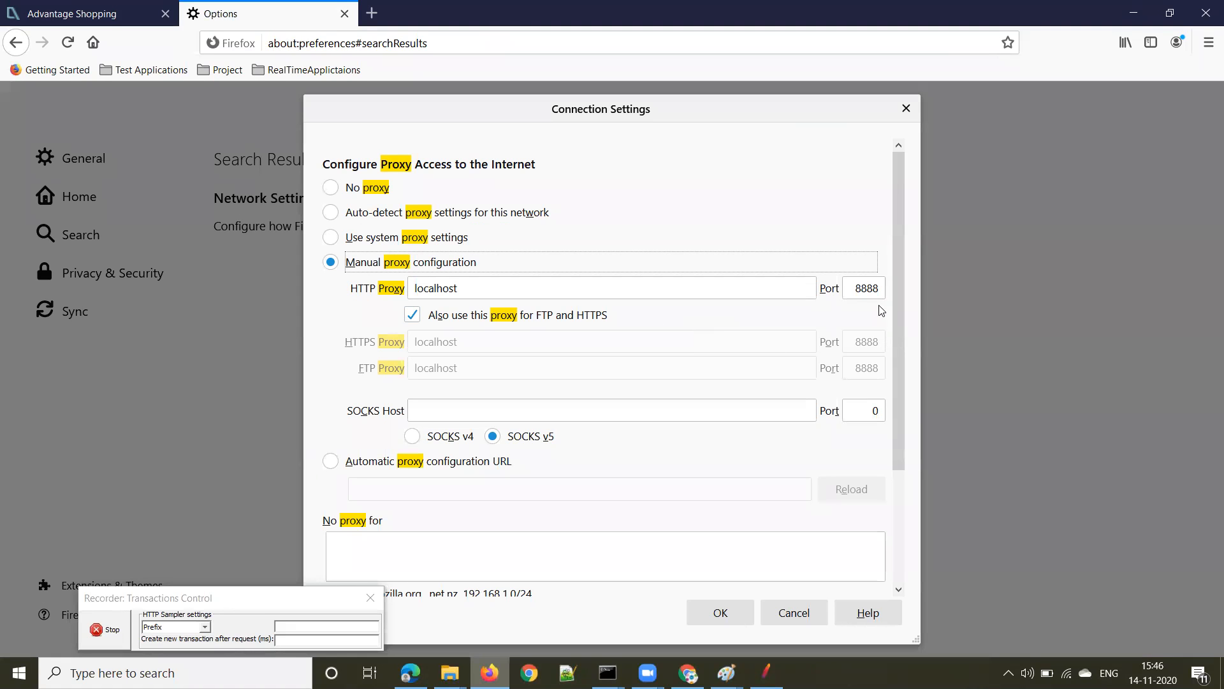
# Apply manual proxy configuration with HTTP proxy localhost and port 8888, then close the options page.
pyautogui.doubleClick(866, 288)
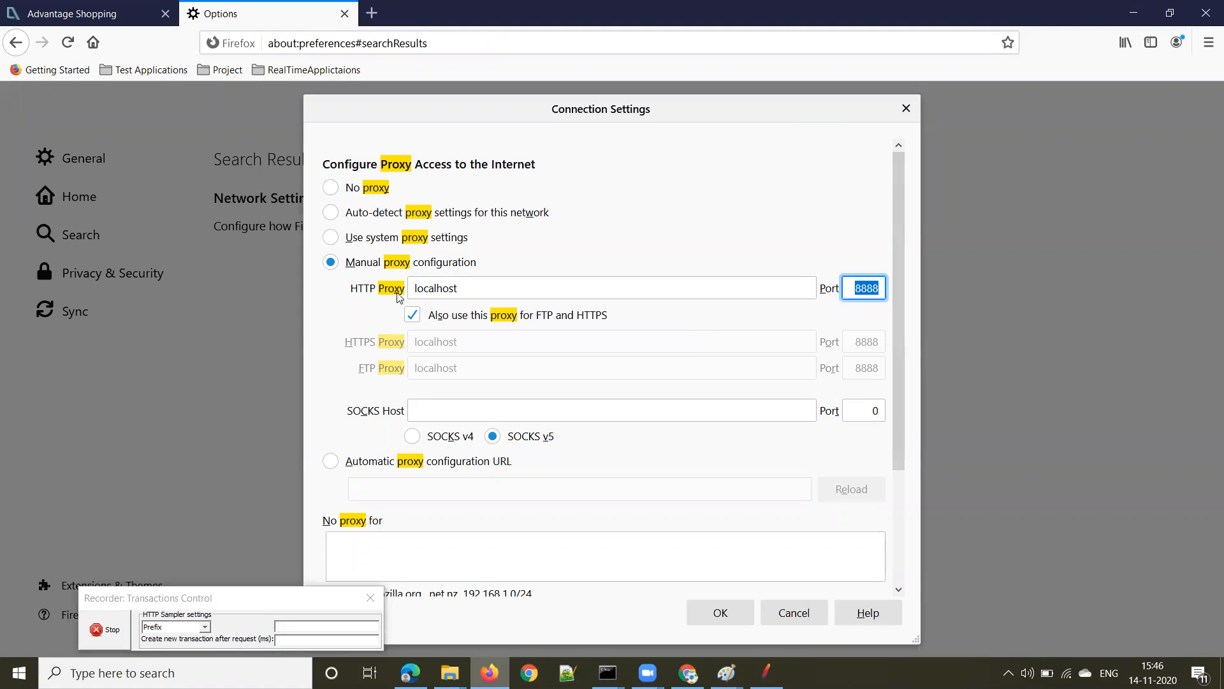
pyautogui.click(336, 196)
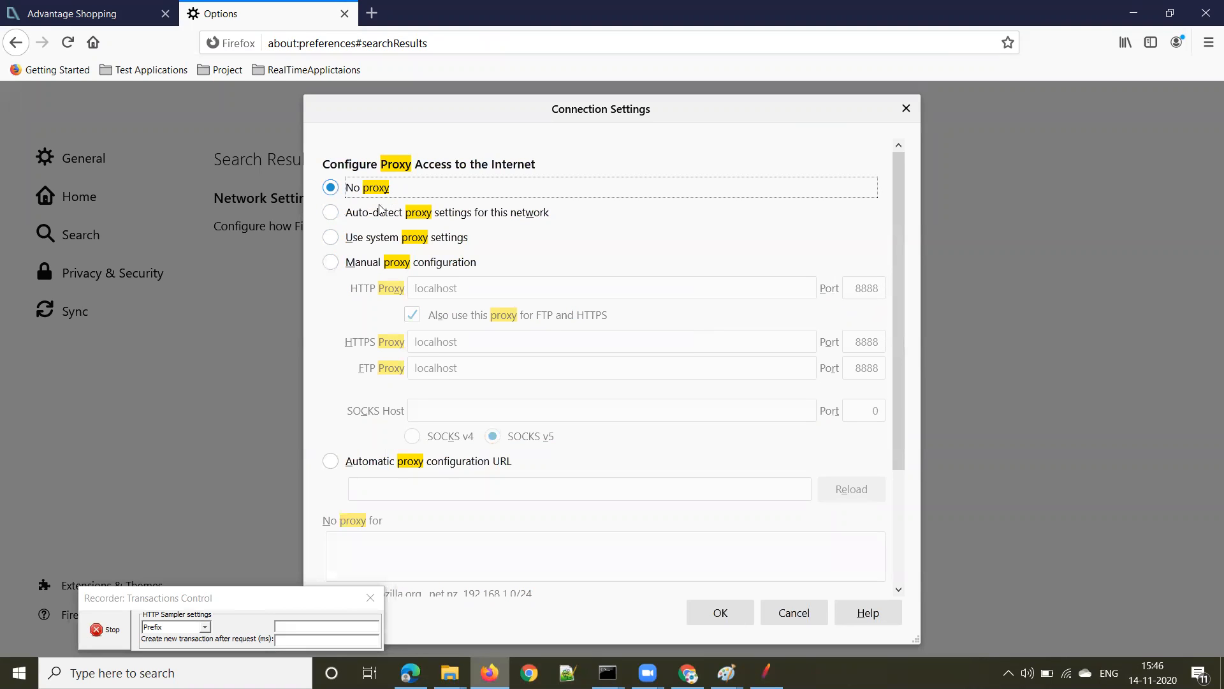
pyautogui.click(332, 263)
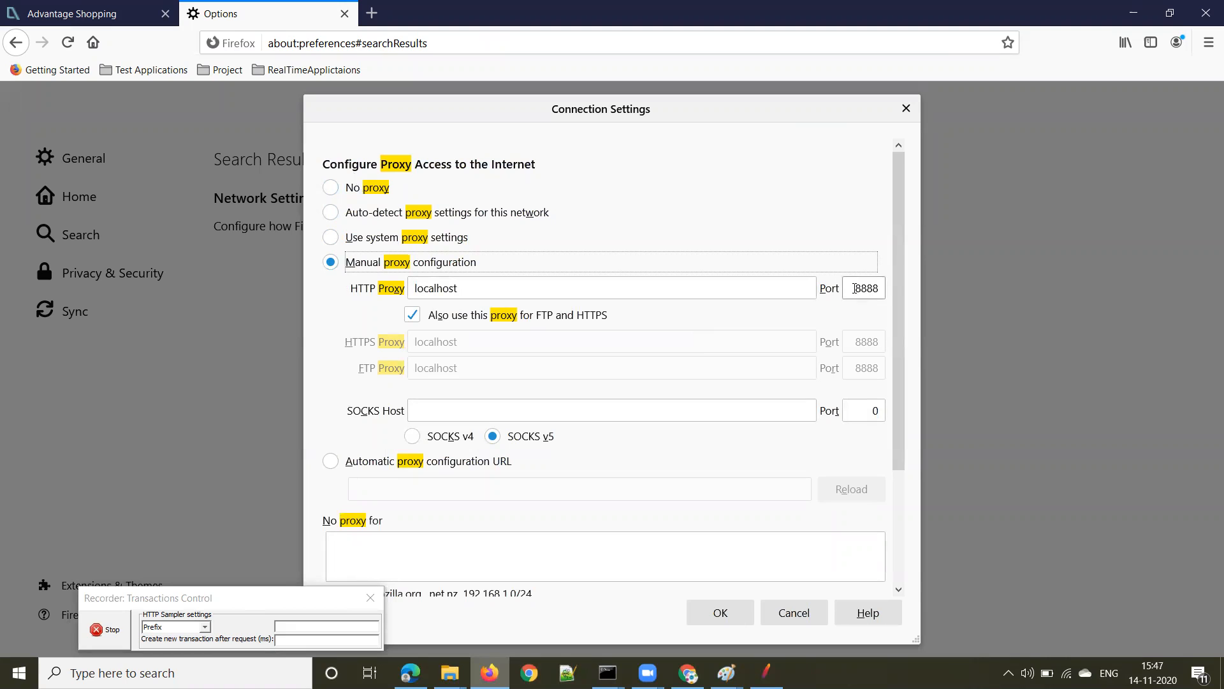
pyautogui.moveTo(855, 288); pyautogui.dragTo(902, 289)
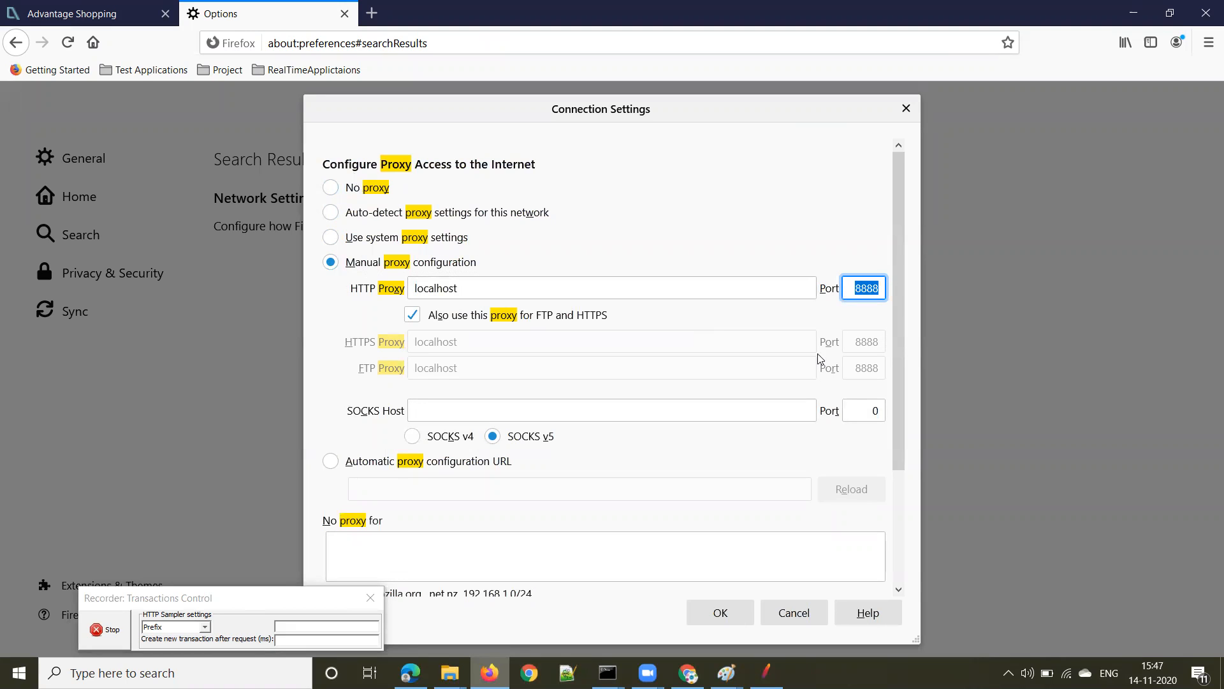
pyautogui.press('Return')
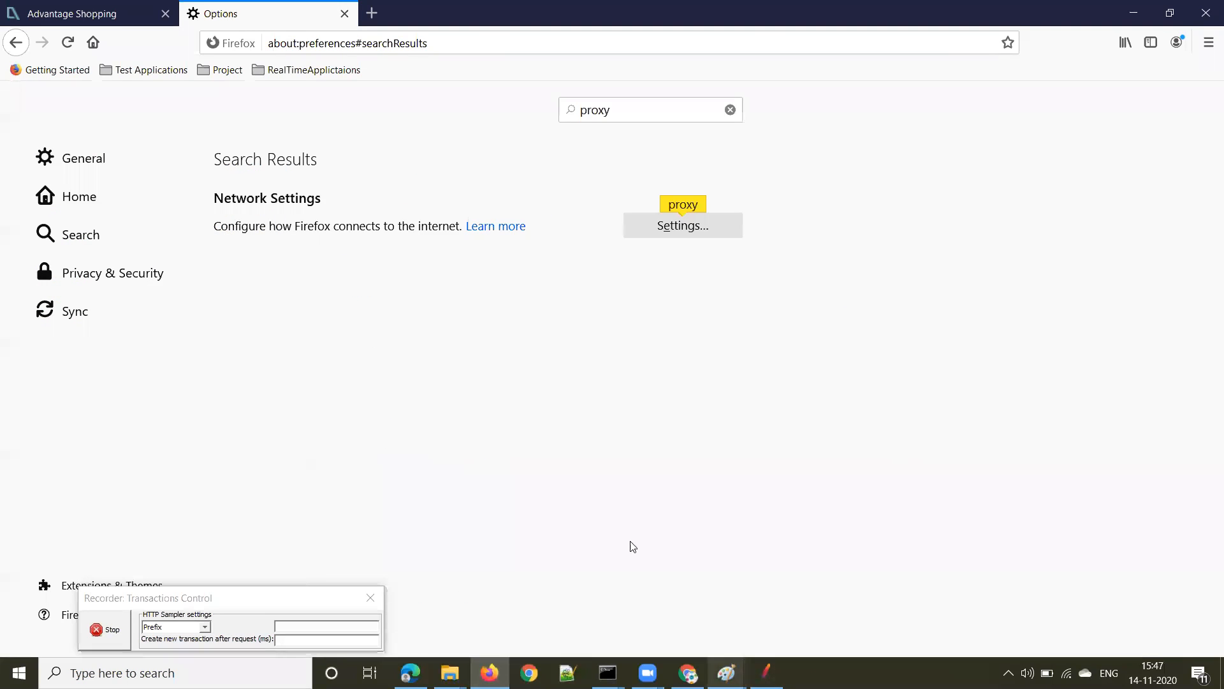
pyautogui.click(344, 14)
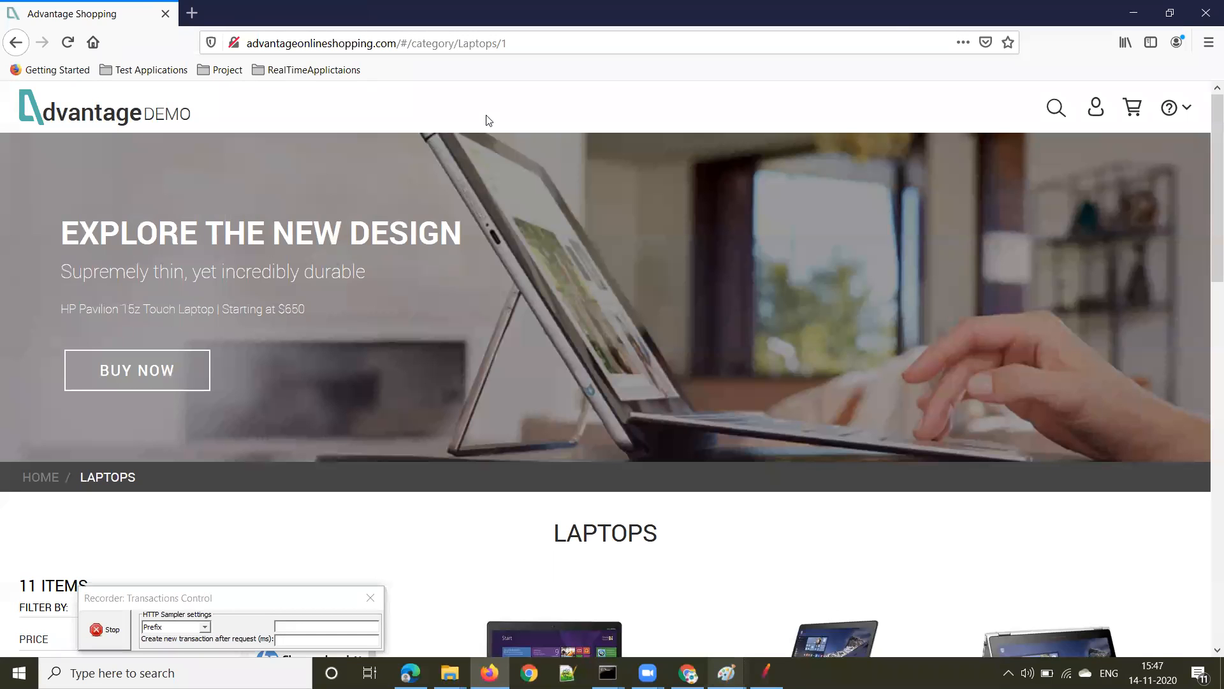
# Switch to JMeter, stop and start the HTTP(S) Test Script Recorder again, and accept the root CA certificate notice.
pyautogui.hotkey('alt', 'Tab')
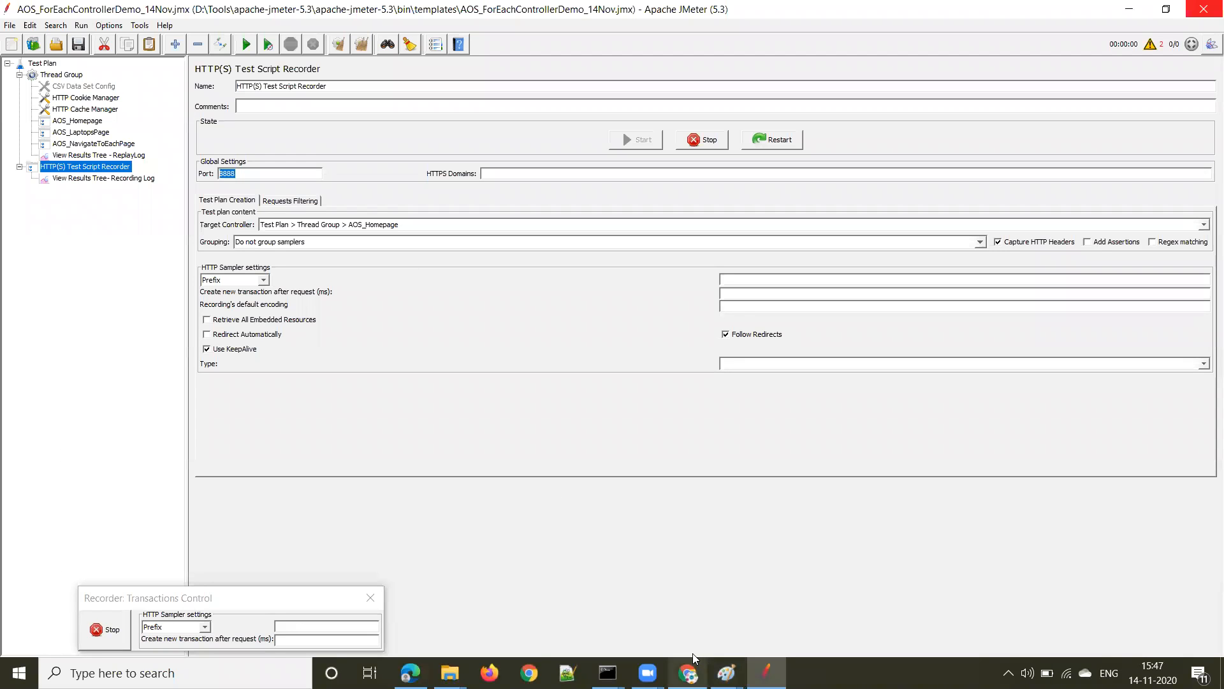
pyautogui.click(704, 140)
pyautogui.click(629, 140)
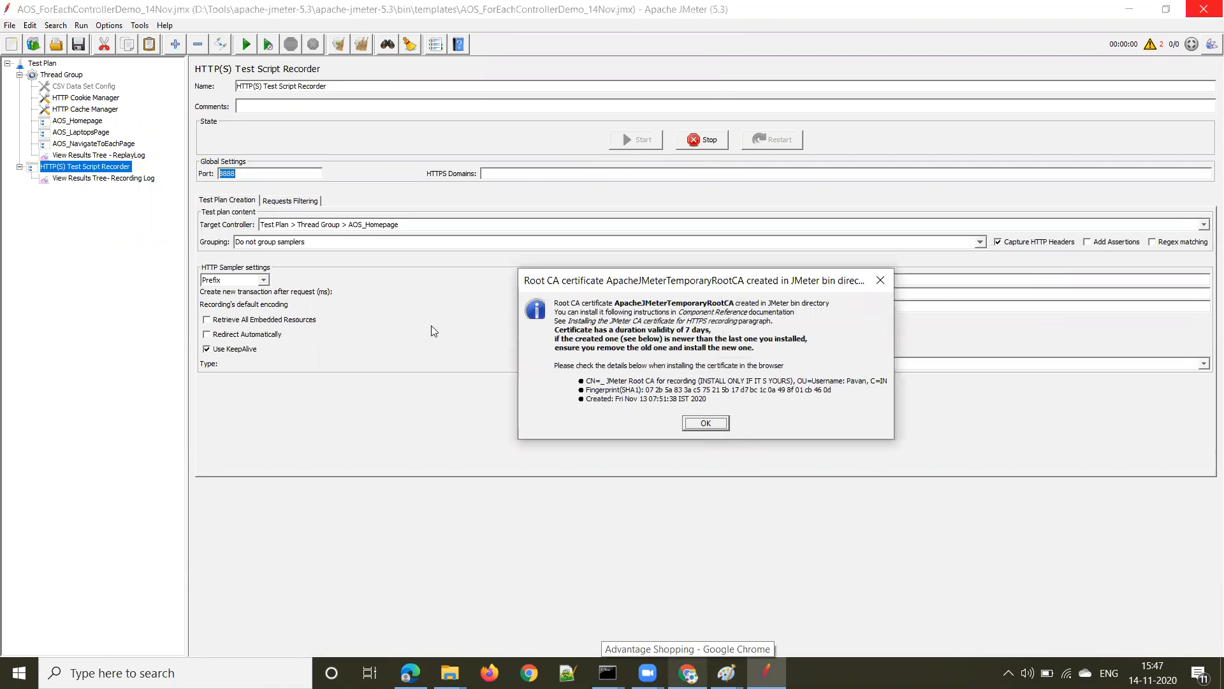
pyautogui.click(706, 423)
# Keep AOS_Homepage as the recorder's target controller and record the homepage by loading advantageonlineshopping.com in Firefox.
pyautogui.click(435, 224)
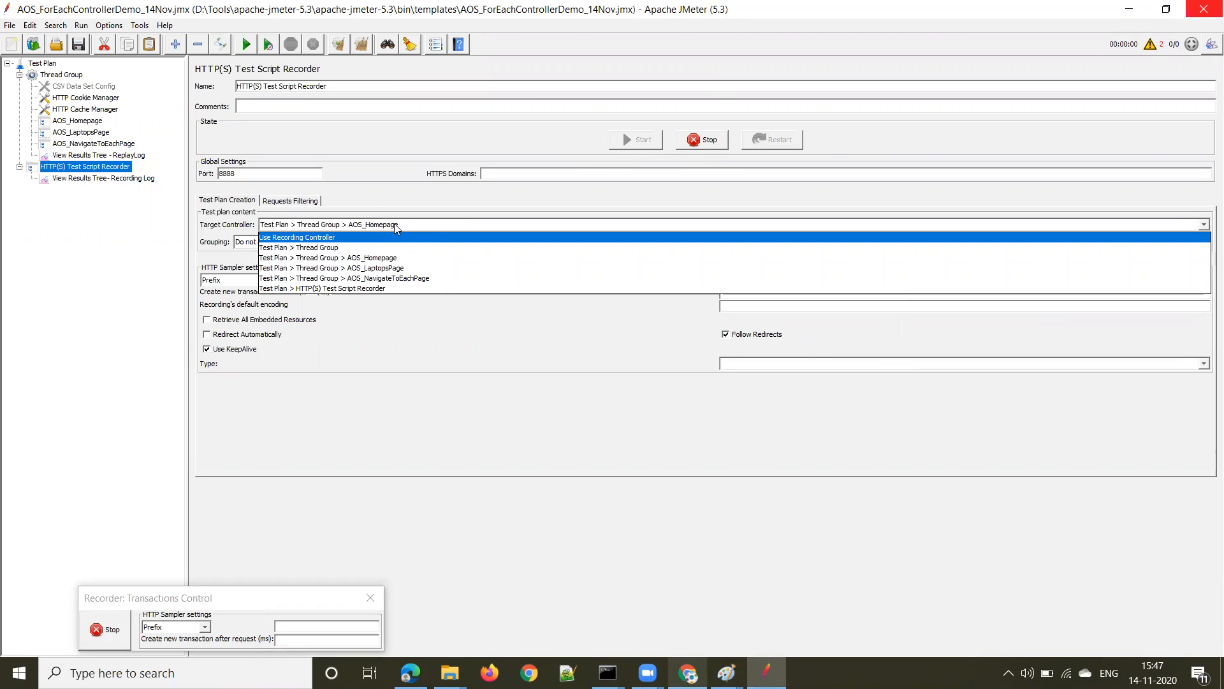
pyautogui.click(490, 673)
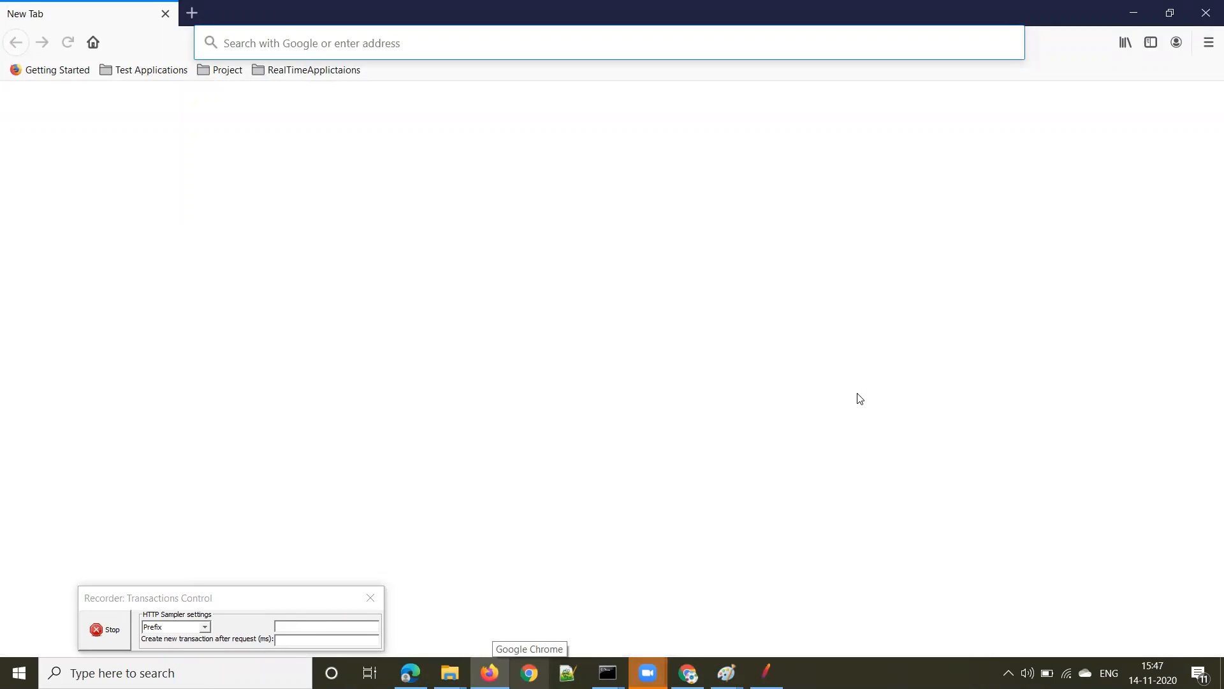
pyautogui.write('advantageonlineshopping.com/')
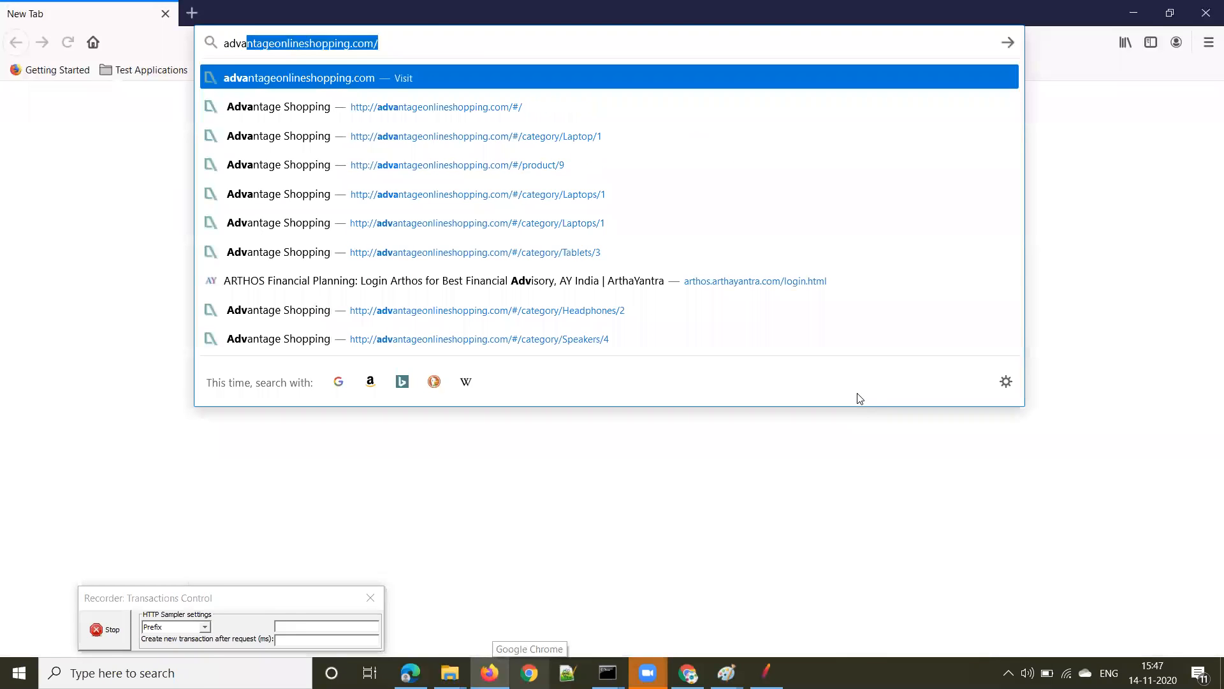
pyautogui.press('Return')
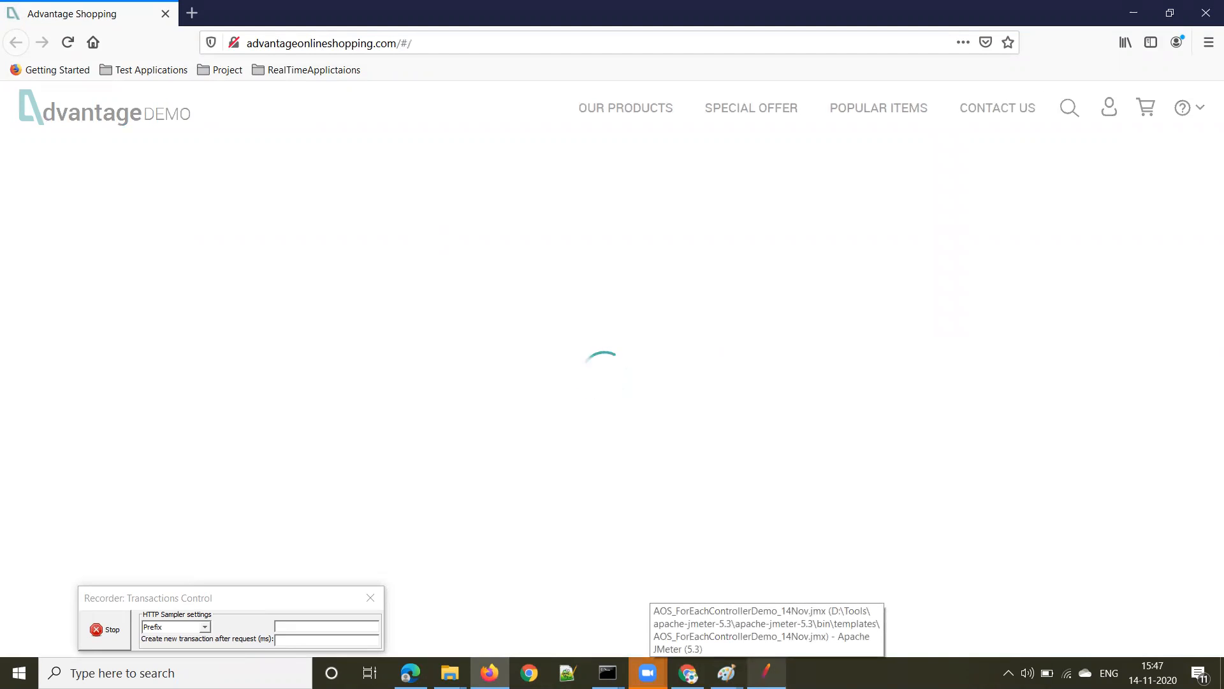
# Switch to JMeter and examine the server names and paths of the first requests recorded under AOS_Homepage.
pyautogui.click(766, 673)
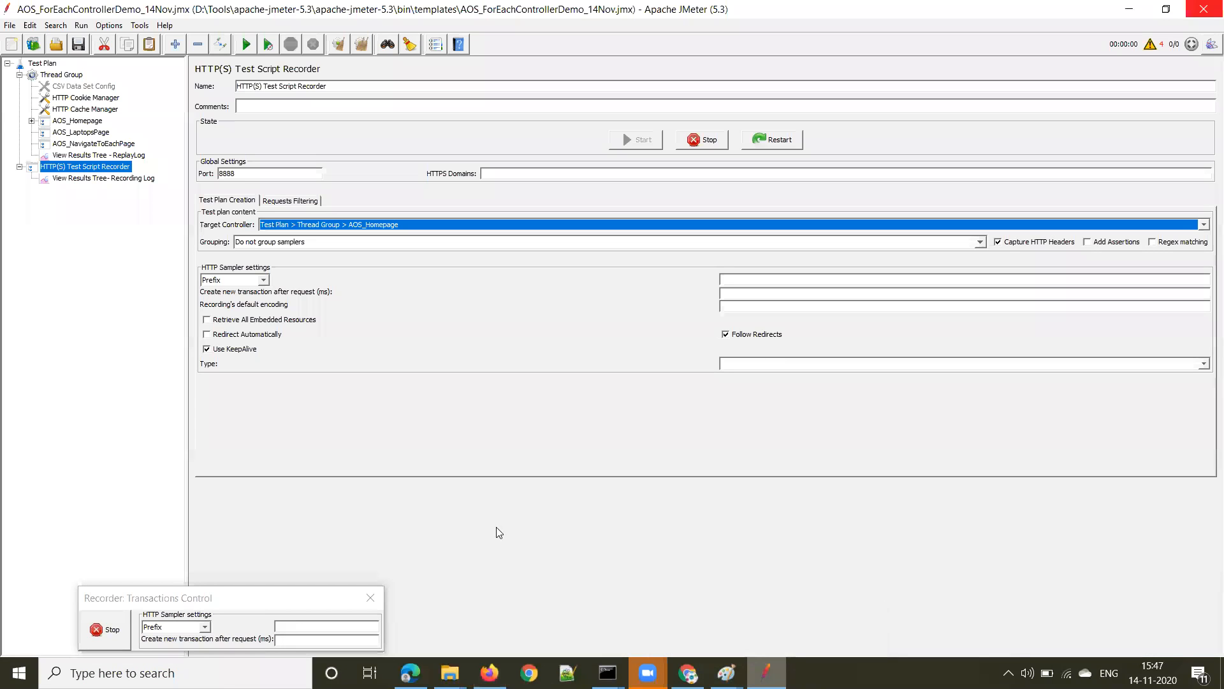
pyautogui.click(32, 121)
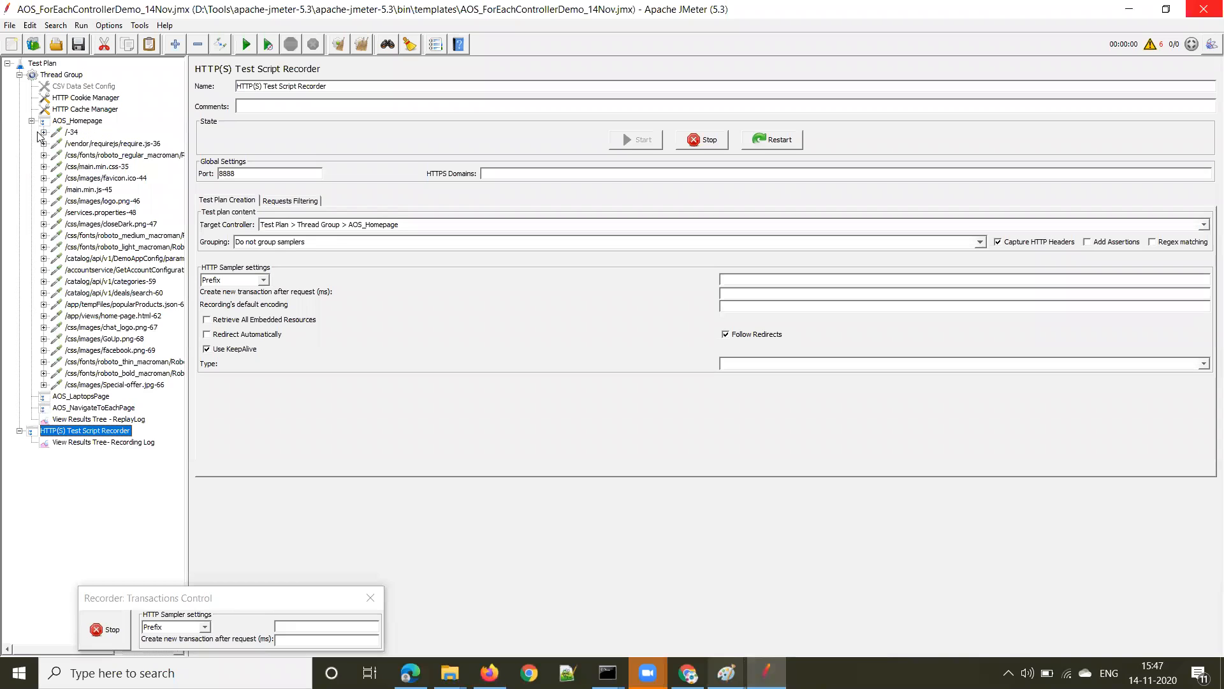
pyautogui.click(71, 132)
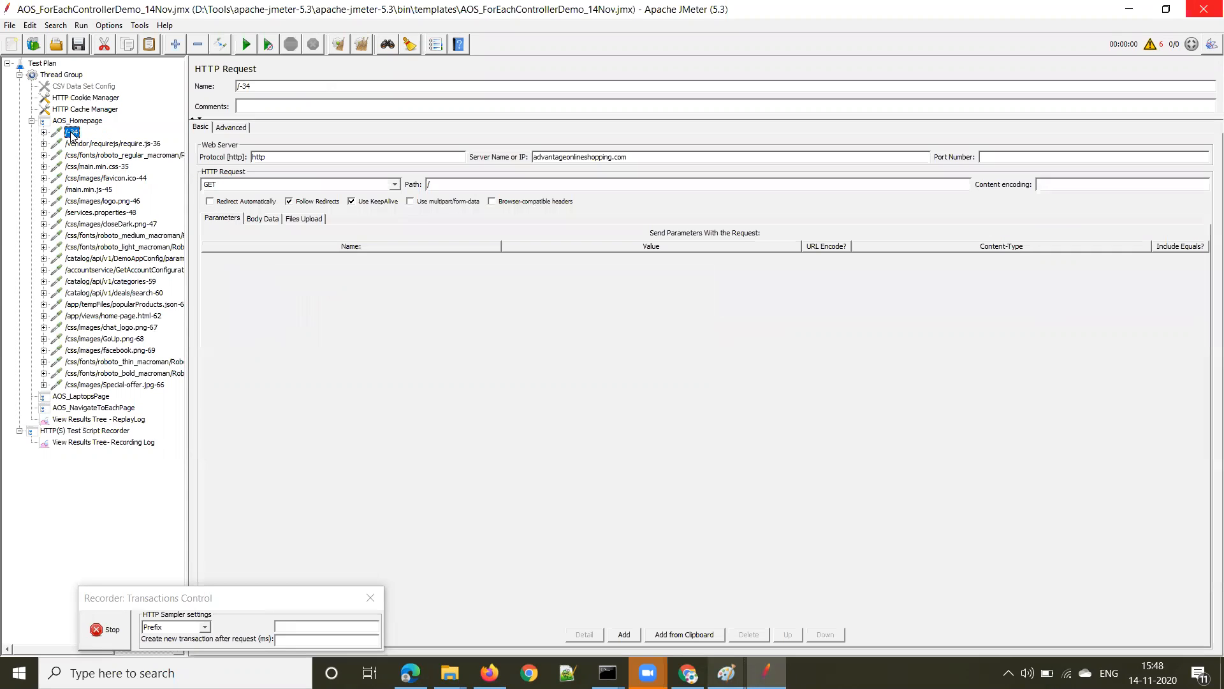
pyautogui.click(83, 144)
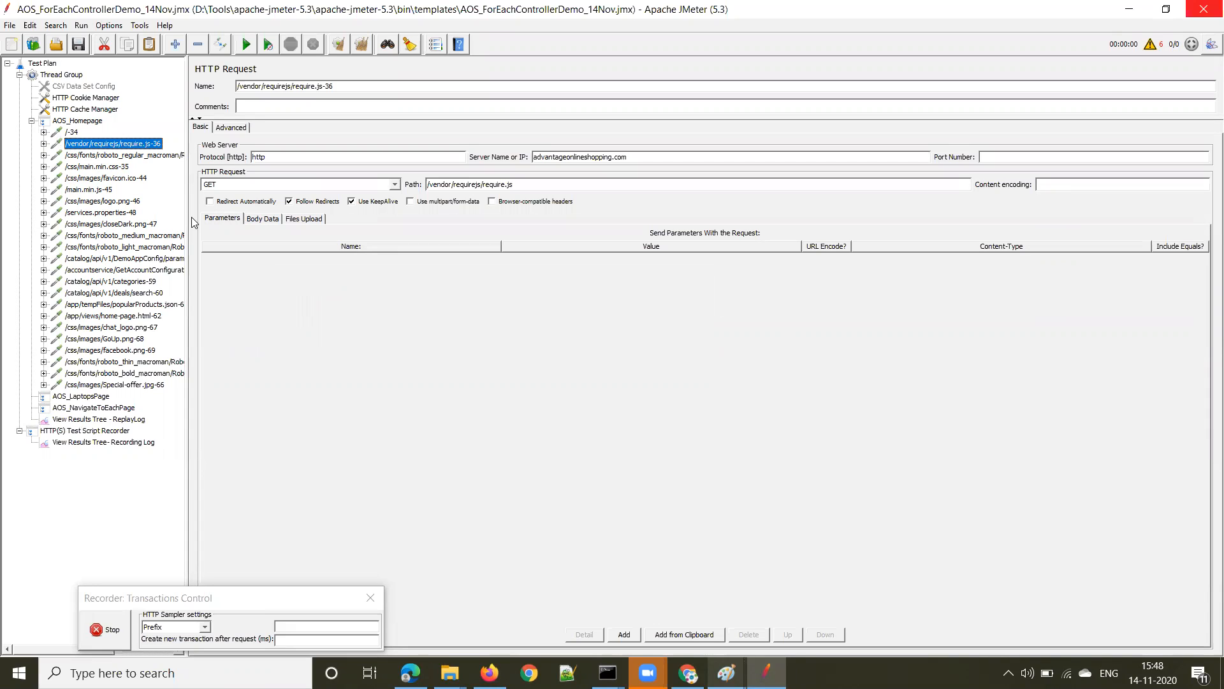
pyautogui.click(72, 132)
pyautogui.tripleClick(646, 156)
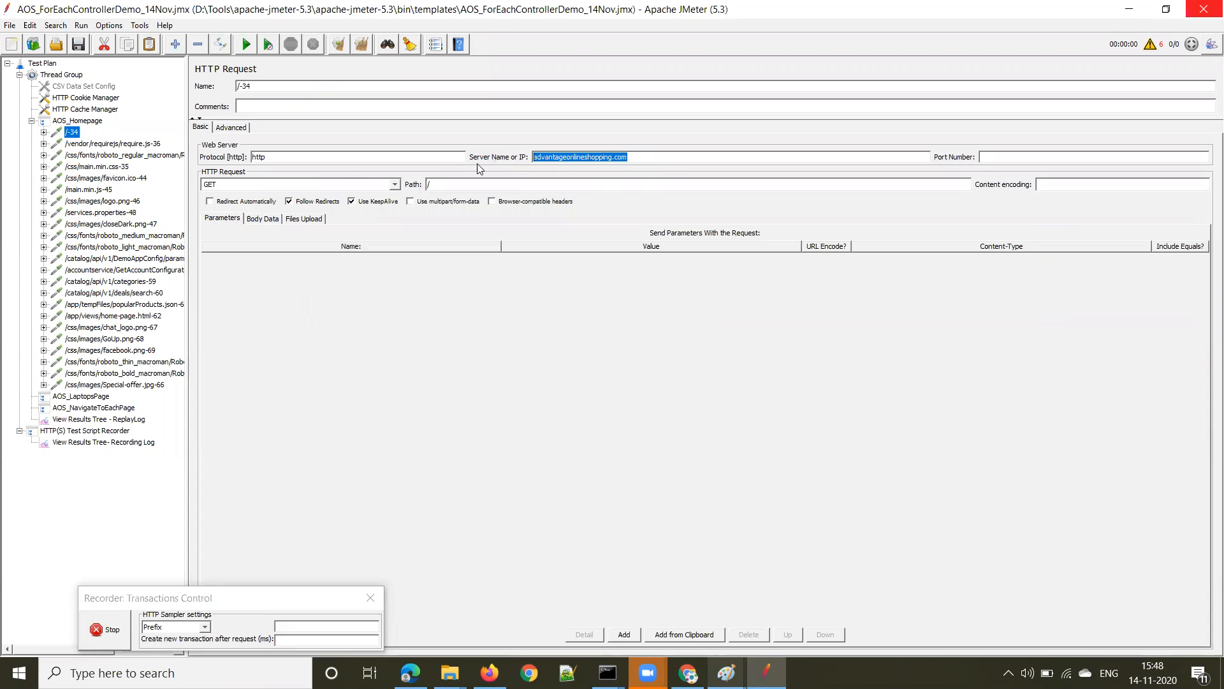
pyautogui.click(100, 145)
pyautogui.click(122, 153)
pyautogui.click(107, 168)
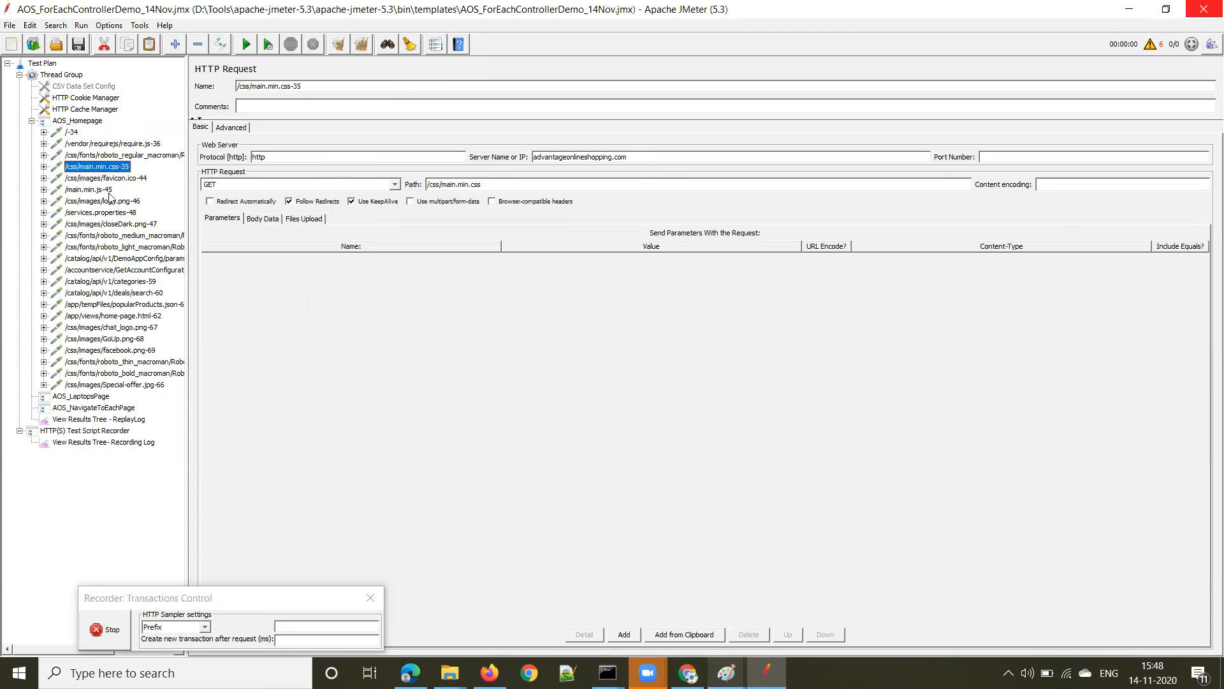
pyautogui.click(32, 121)
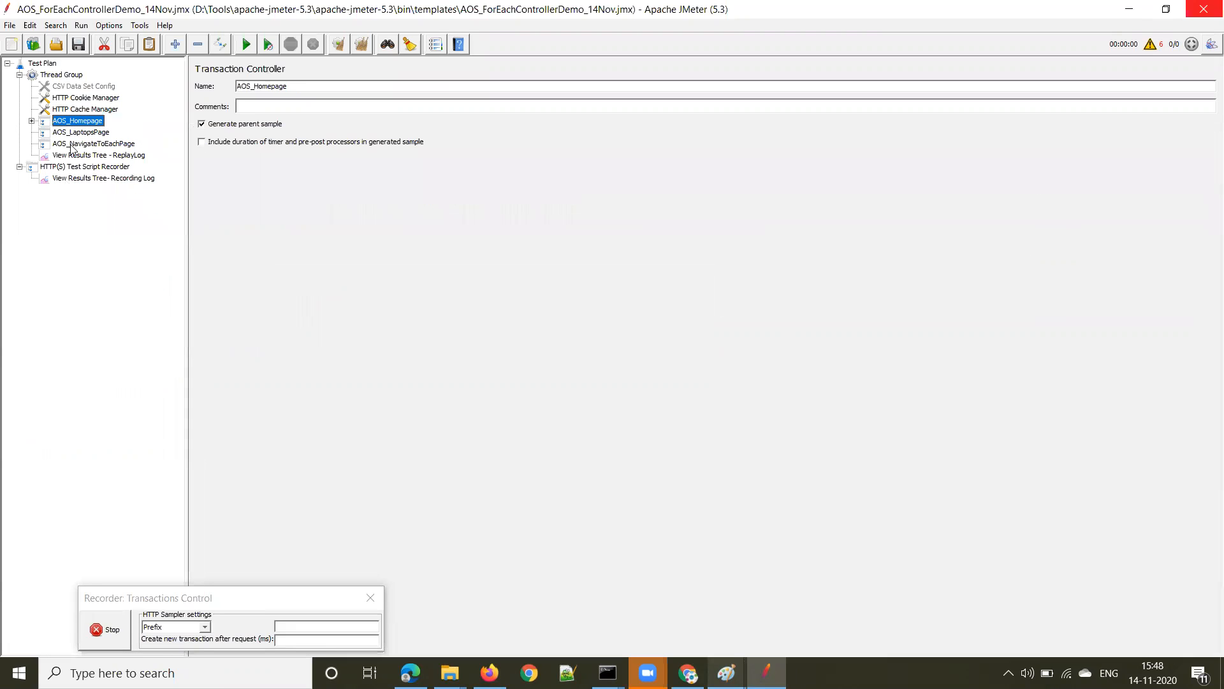
# Look over the whole Advantage Shopping homepage in Firefox and return to JMeter.
pyautogui.click(499, 664)
pyautogui.scroll(-5, 240, 451)
pyautogui.scroll(-3, 649, 525)
pyautogui.scroll(10, 649, 524)
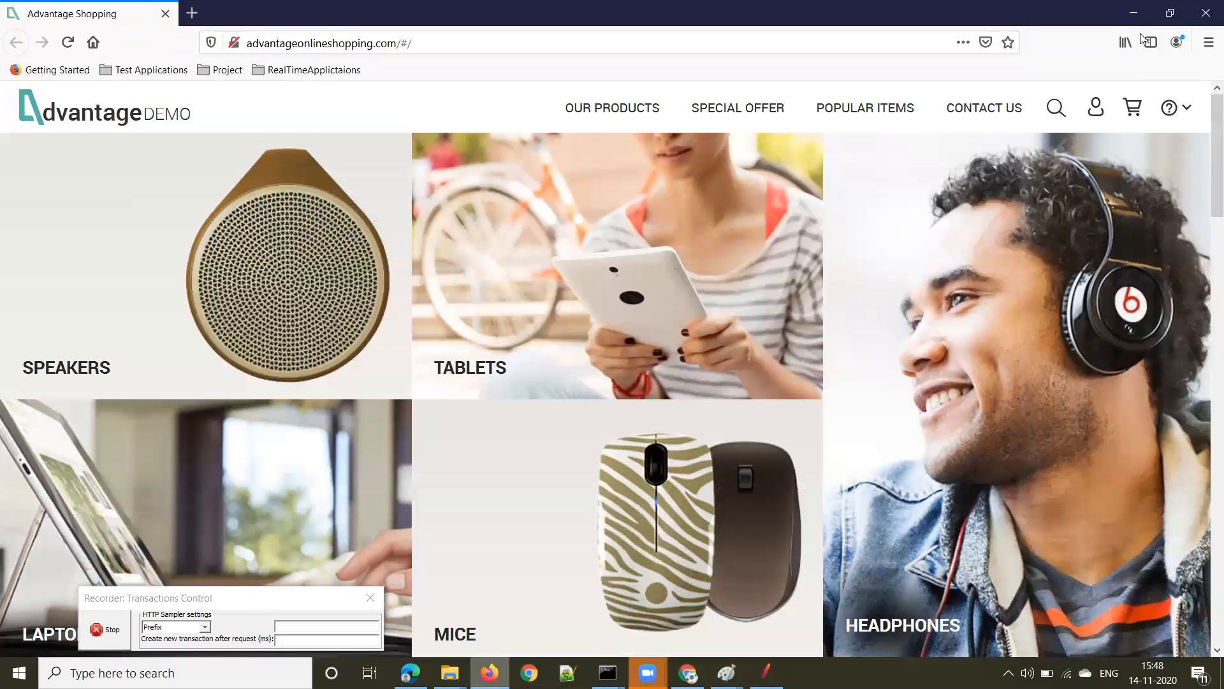
pyautogui.click(1134, 12)
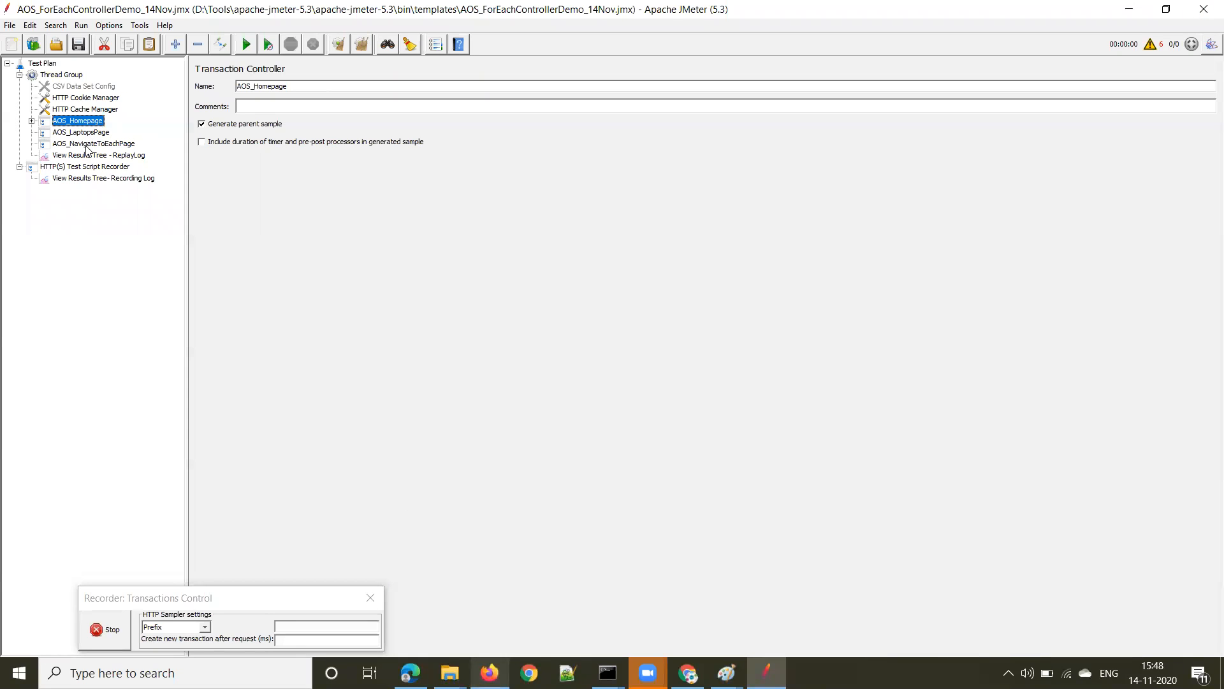
# Set the HTTP(S) Test Script Recorder's target controller to Test Plan > Thread Group > AOS_LaptopsPage.
pyautogui.click(82, 168)
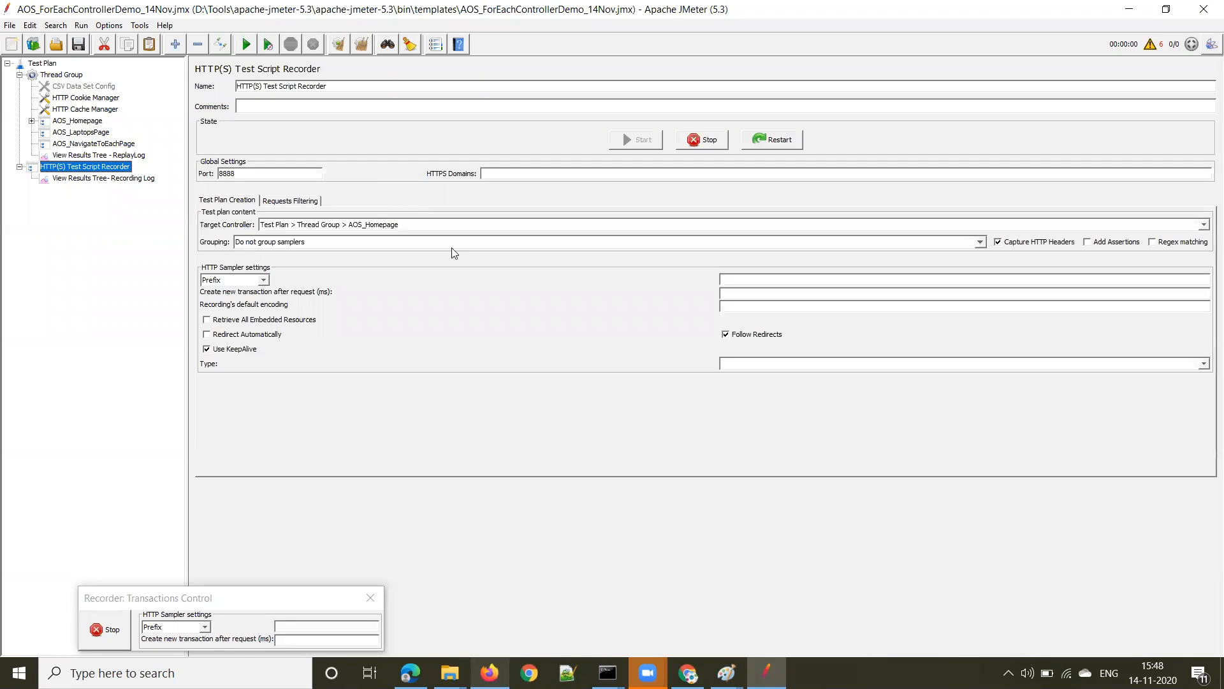
pyautogui.click(472, 231)
pyautogui.click(454, 266)
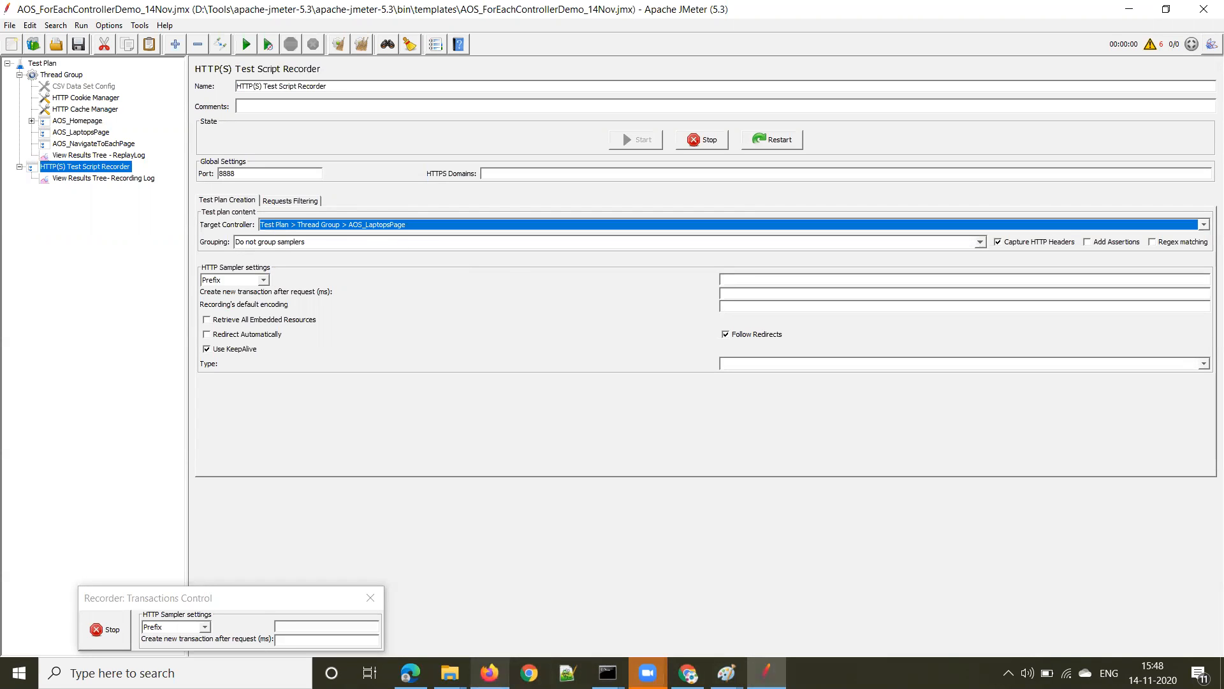
# Record the laptops page by opening the Laptops category in Firefox and looking over its product list.
pyautogui.click(490, 673)
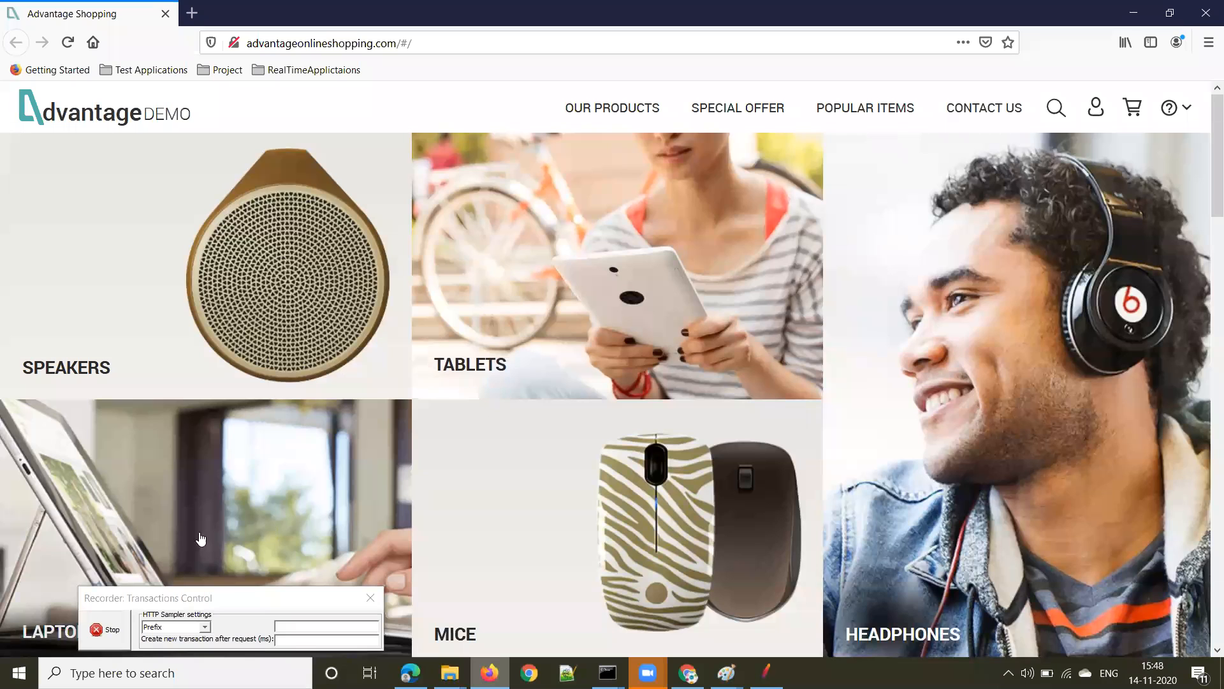
pyautogui.click(259, 507)
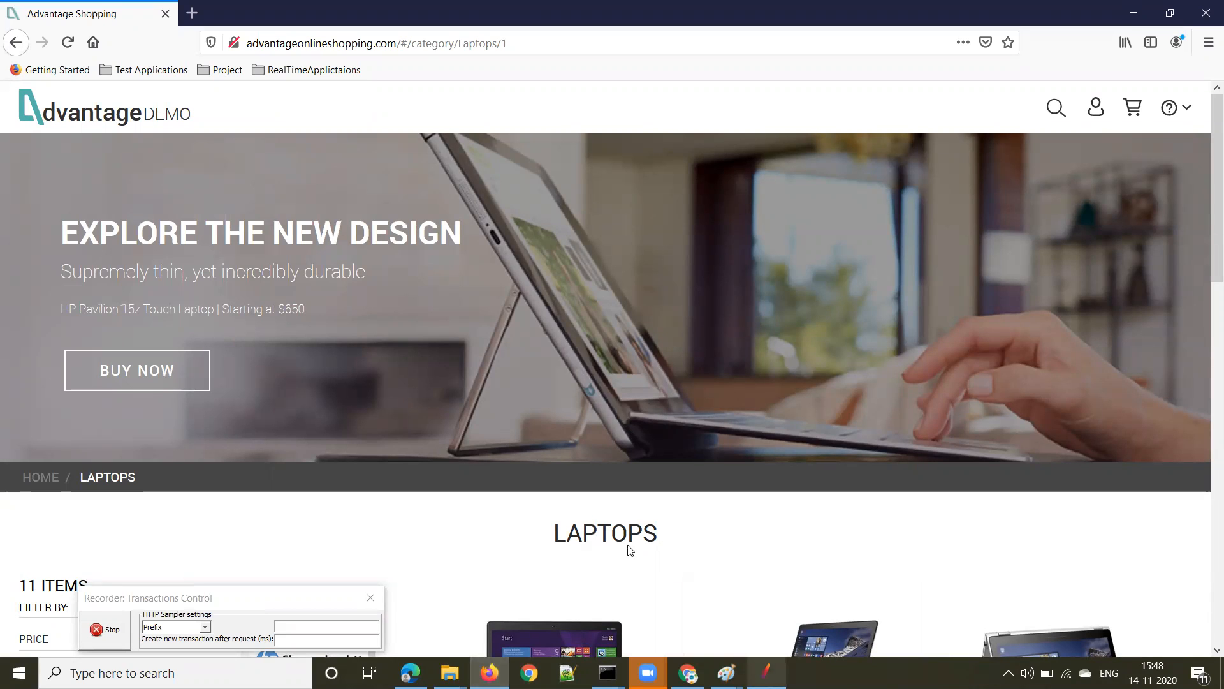
pyautogui.scroll(-4, 787, 495)
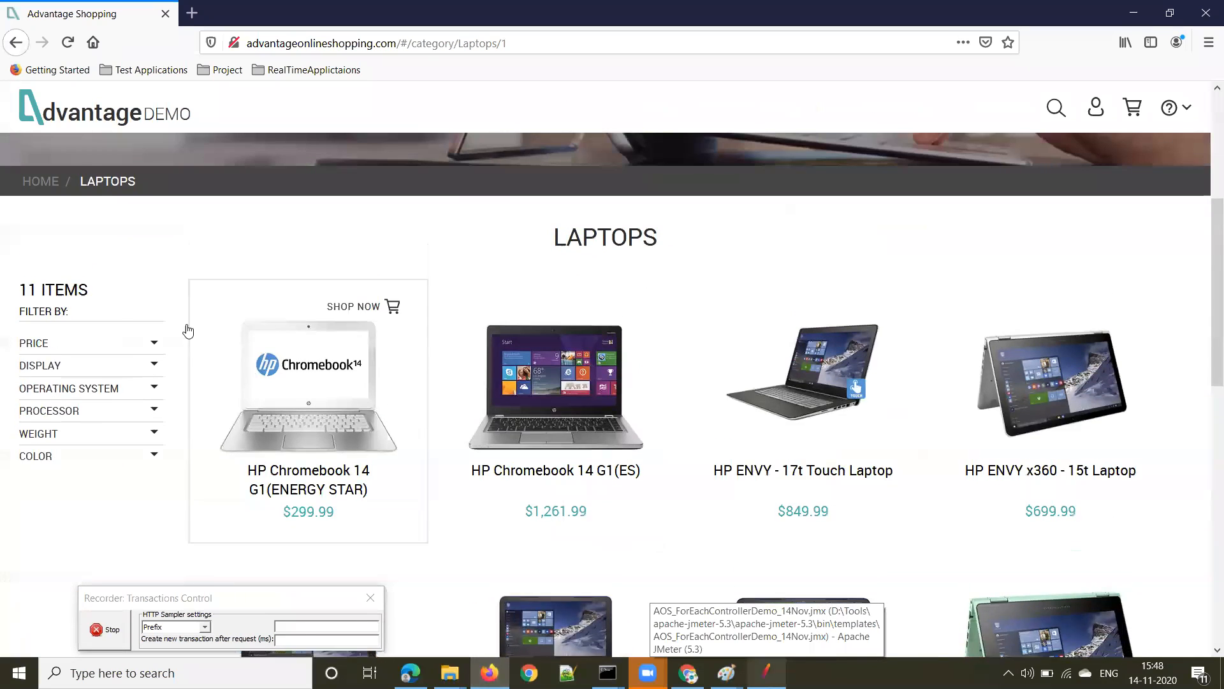
pyautogui.scroll(1, 188, 331)
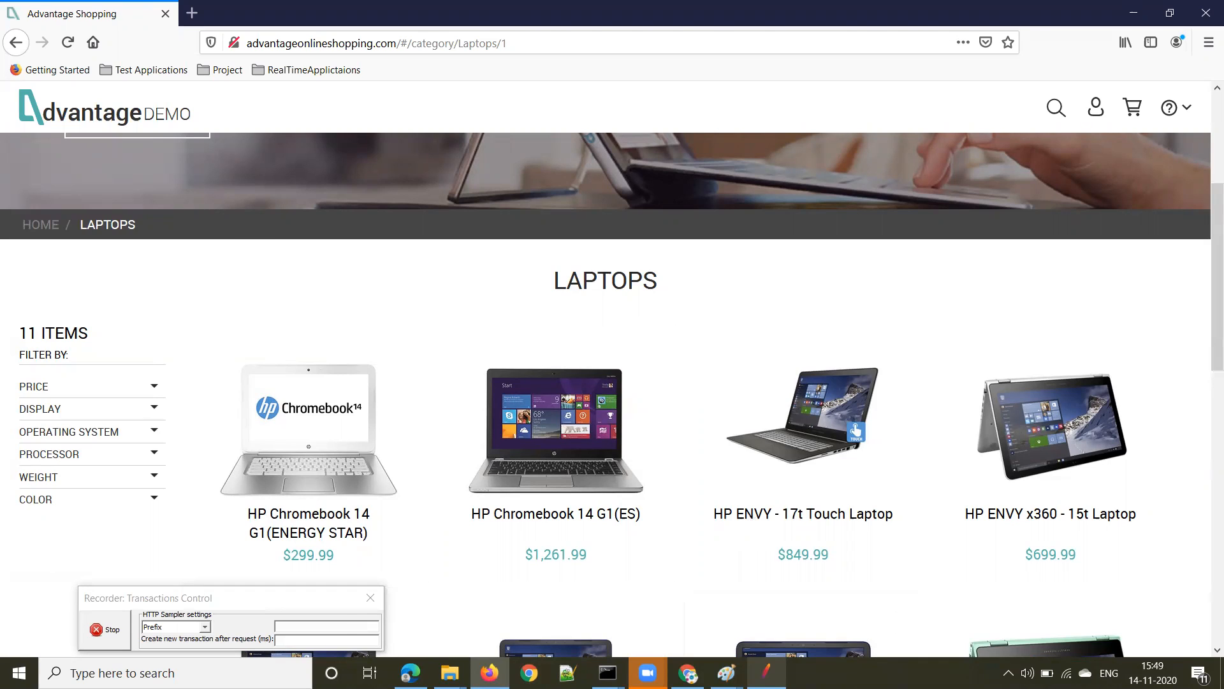
# Switch to JMeter, set the recorder's target controller to AOS_NavigateToEachPage, and check that transaction controller's settings.
pyautogui.click(766, 672)
pyautogui.click(520, 227)
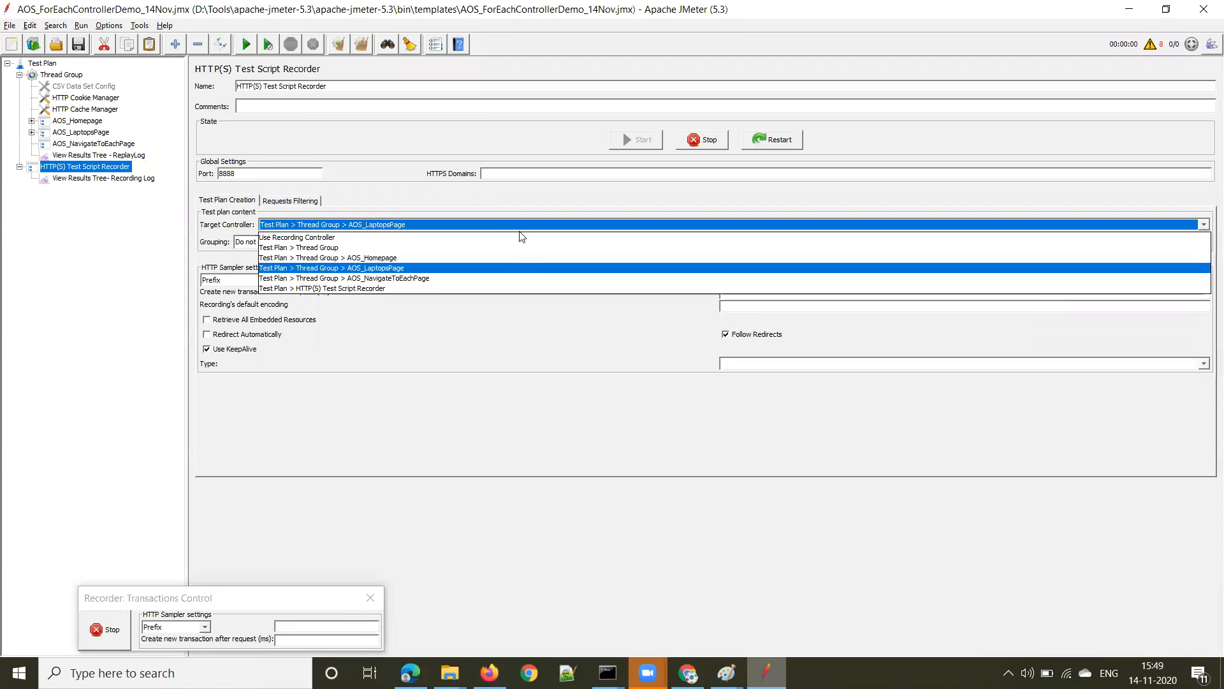
pyautogui.click(499, 275)
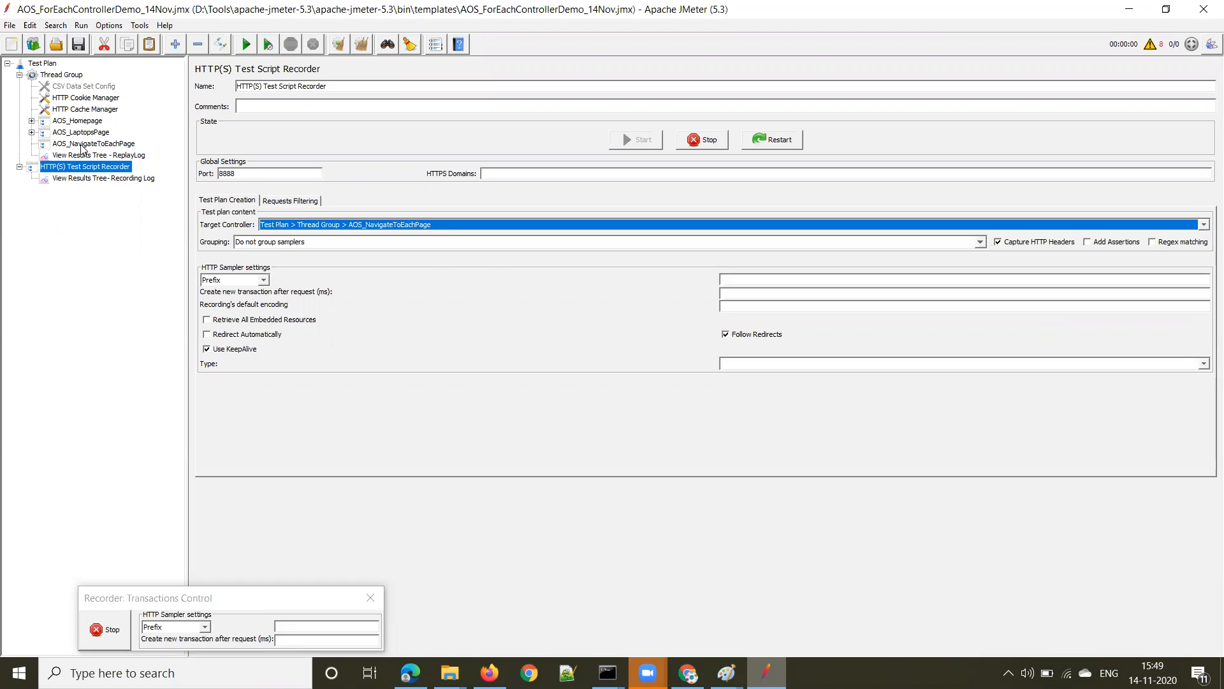
pyautogui.click(100, 146)
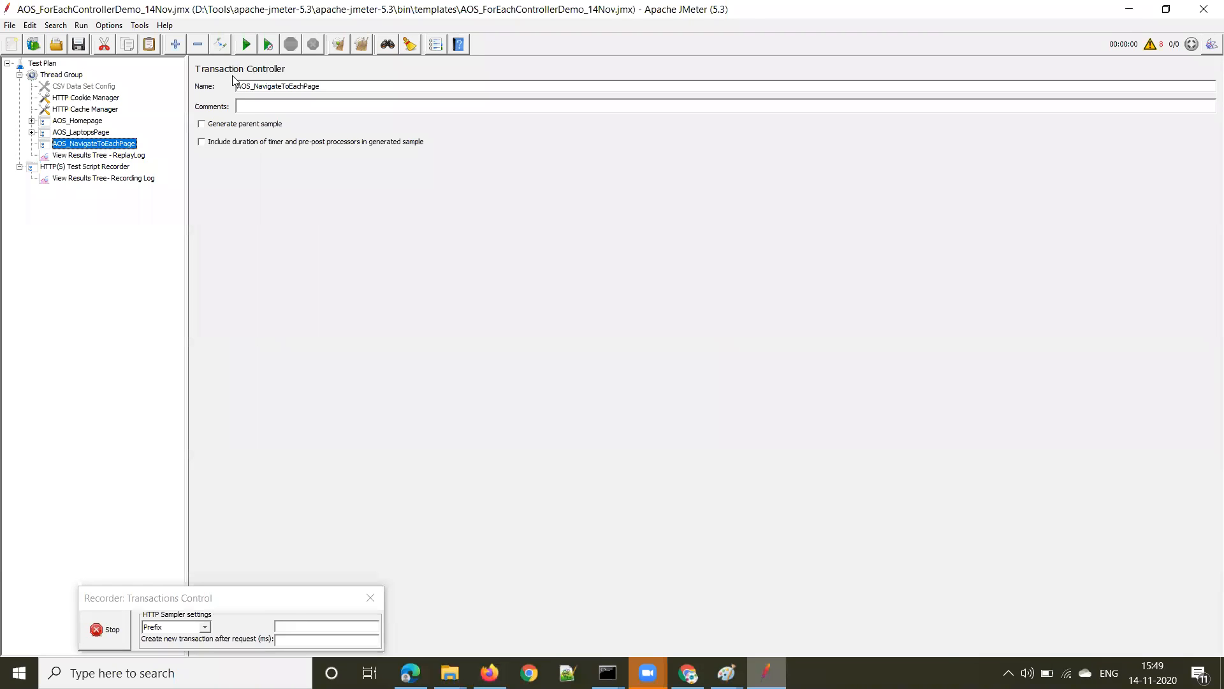
pyautogui.click(96, 168)
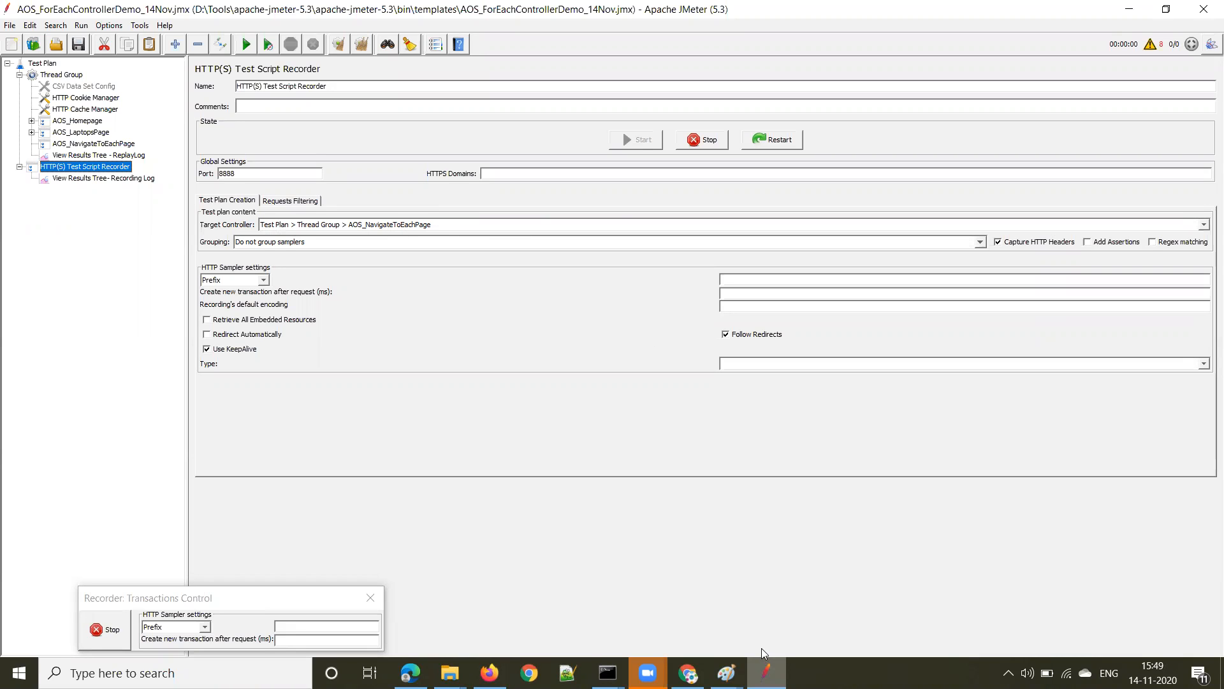
# Record an individual laptop page by opening HP Chromebook 14 G1(ENERGY STAR) in Firefox, and check the product ID in its address.
pyautogui.click(489, 673)
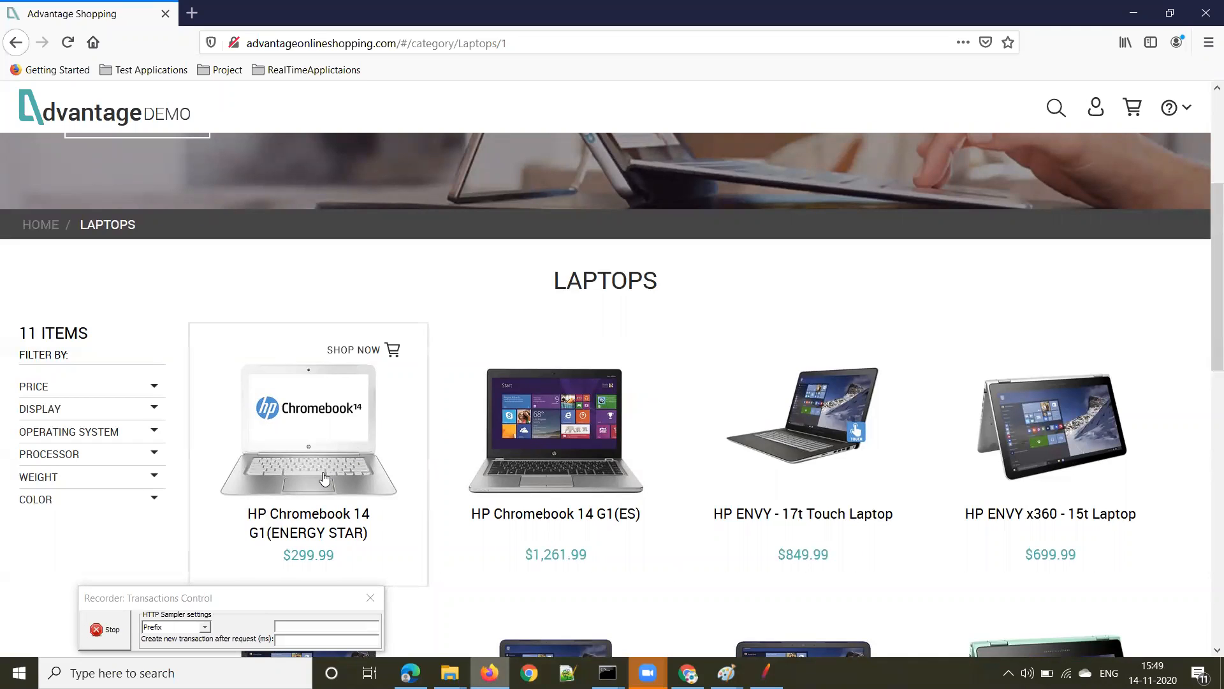
pyautogui.click(637, 419)
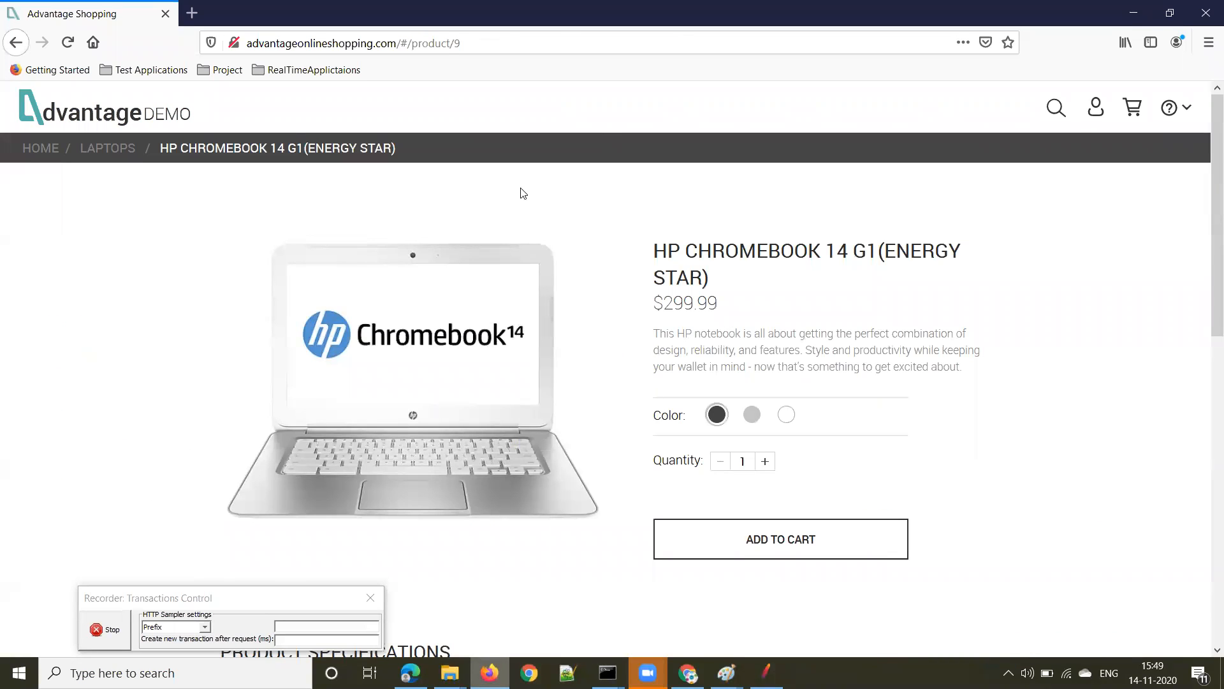
pyautogui.doubleClick(457, 43)
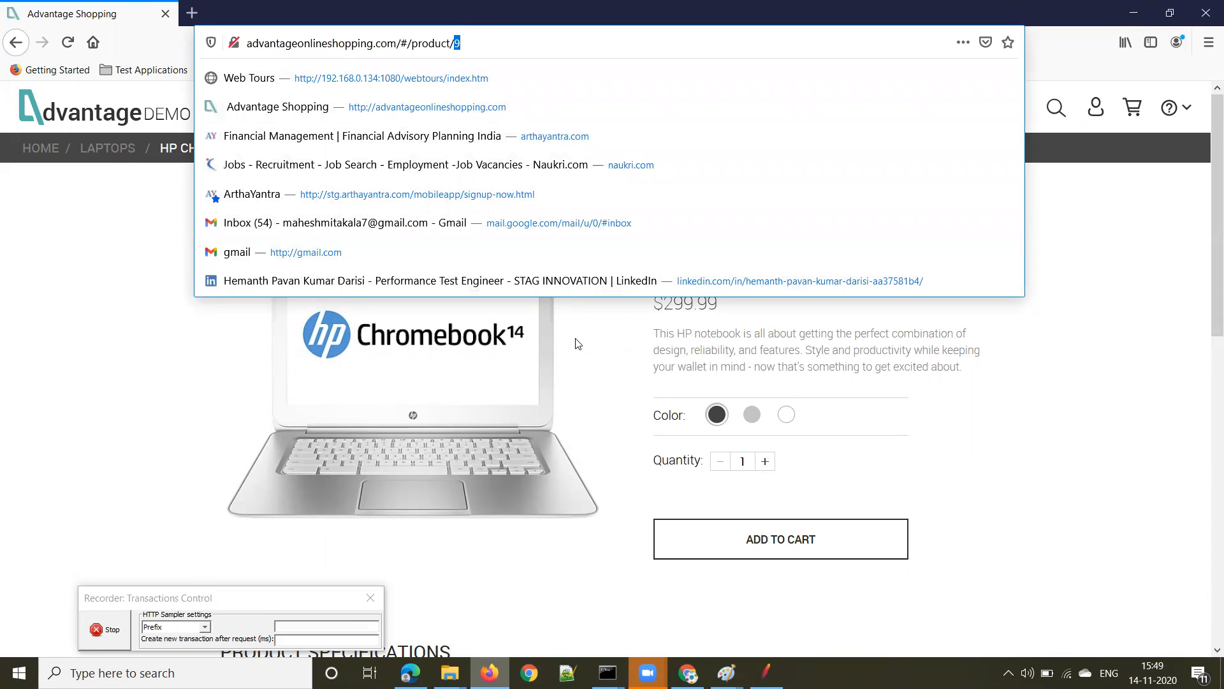
pyautogui.click(597, 355)
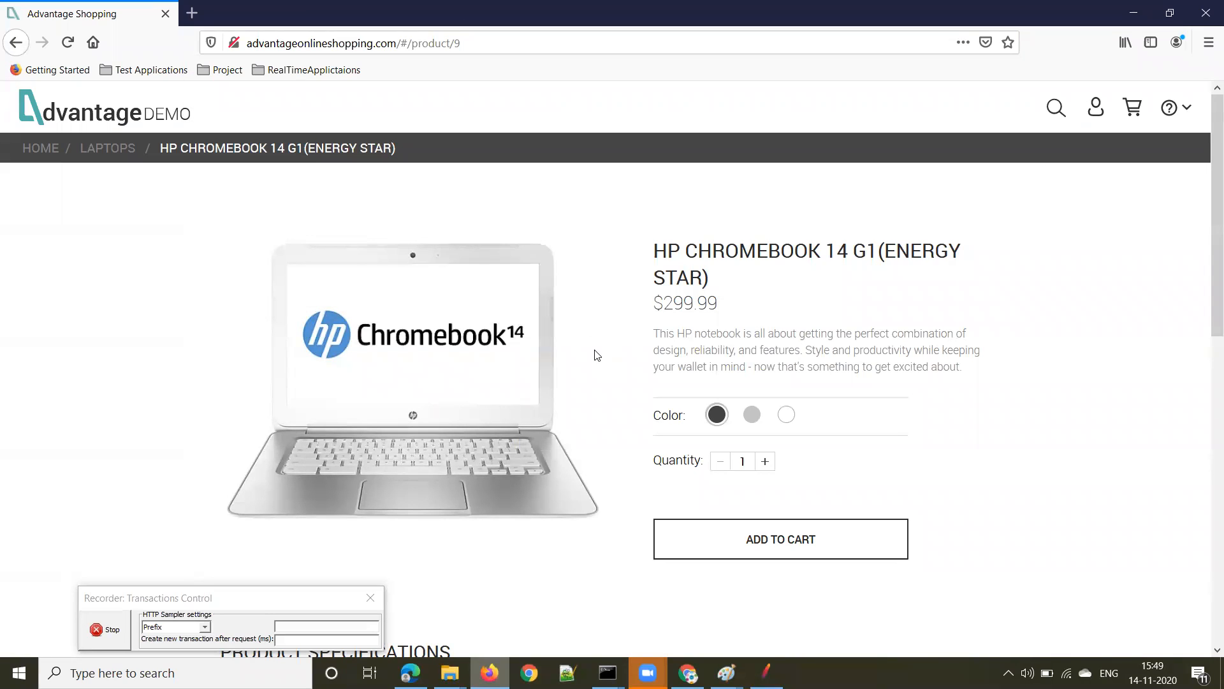
pyautogui.click(456, 43)
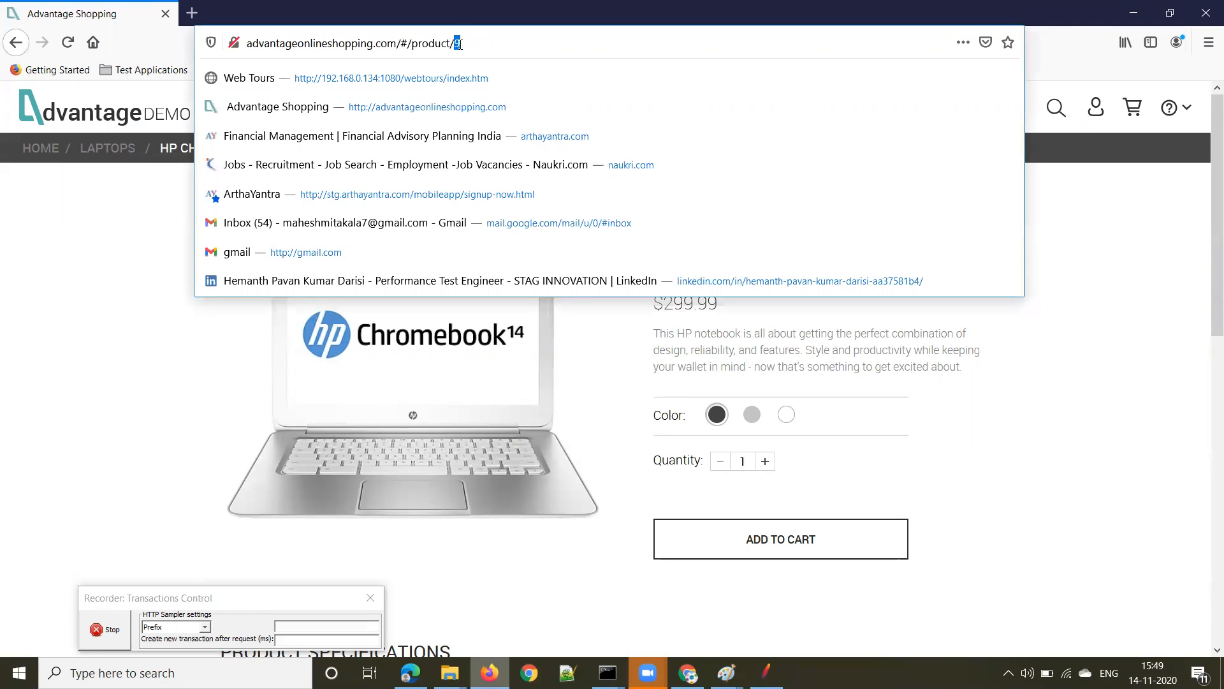
pyautogui.click(591, 323)
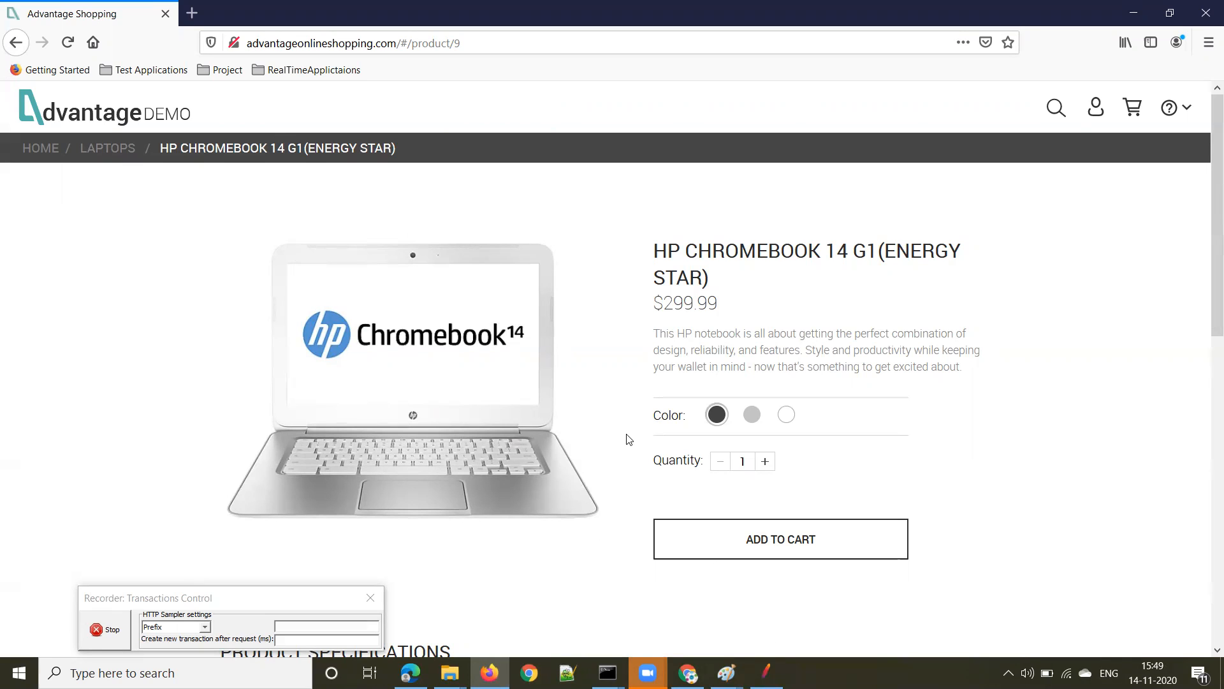
# Switch to JMeter, stop the HTTP(S) Test Script Recorder, and look over the requests recorded under AOS_Homepage.
pyautogui.click(766, 672)
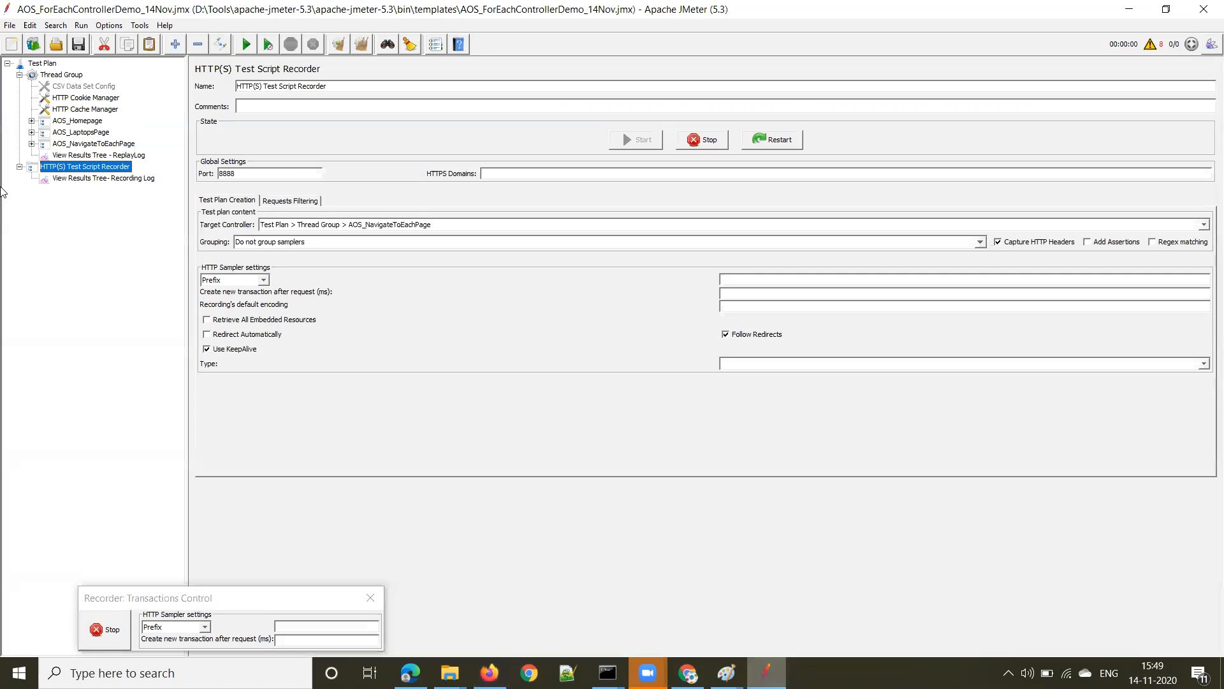
pyautogui.click(707, 141)
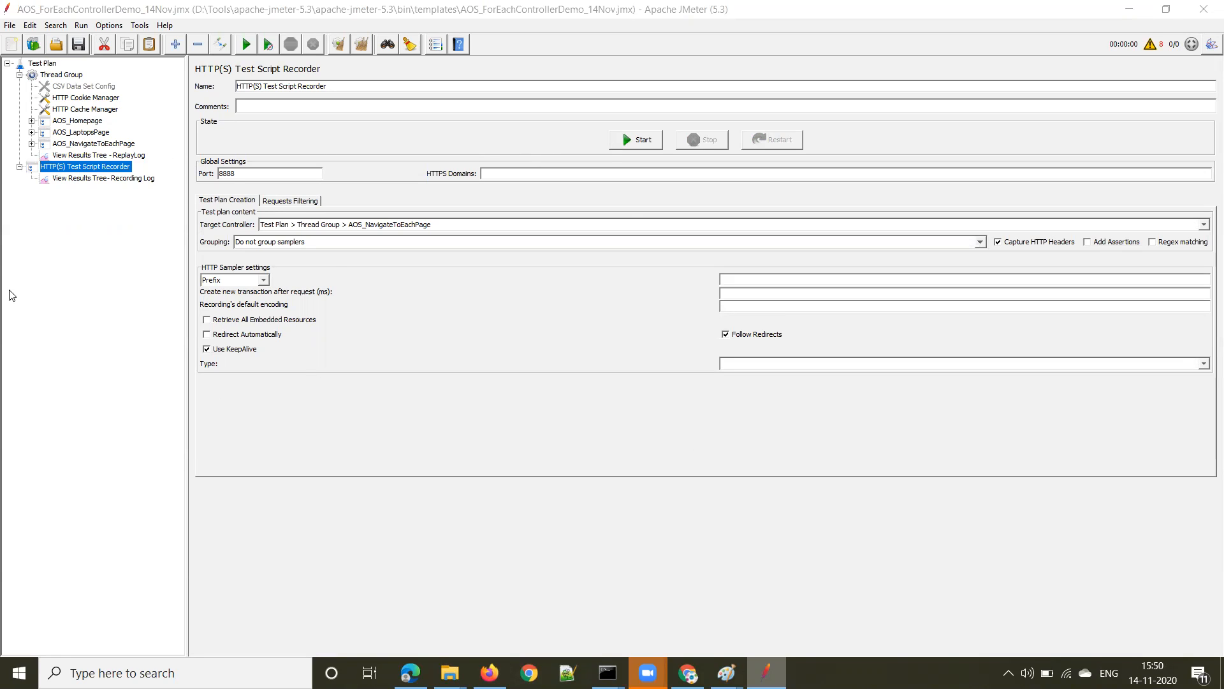
pyautogui.click(31, 122)
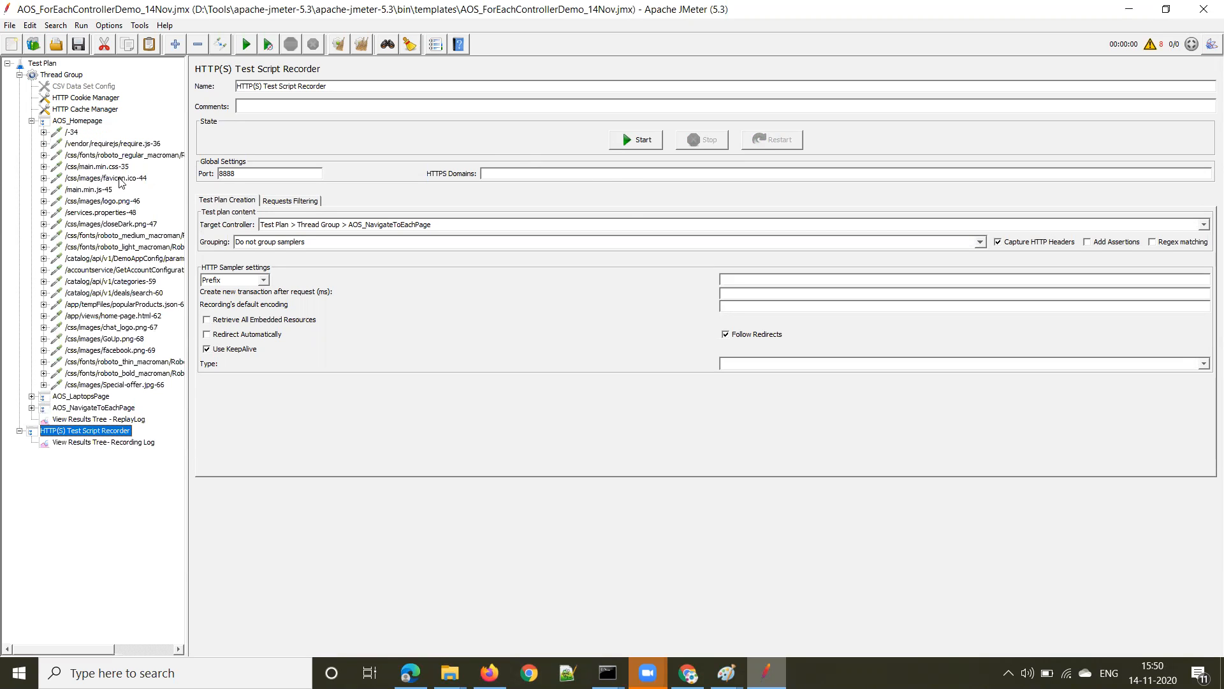
pyautogui.click(73, 132)
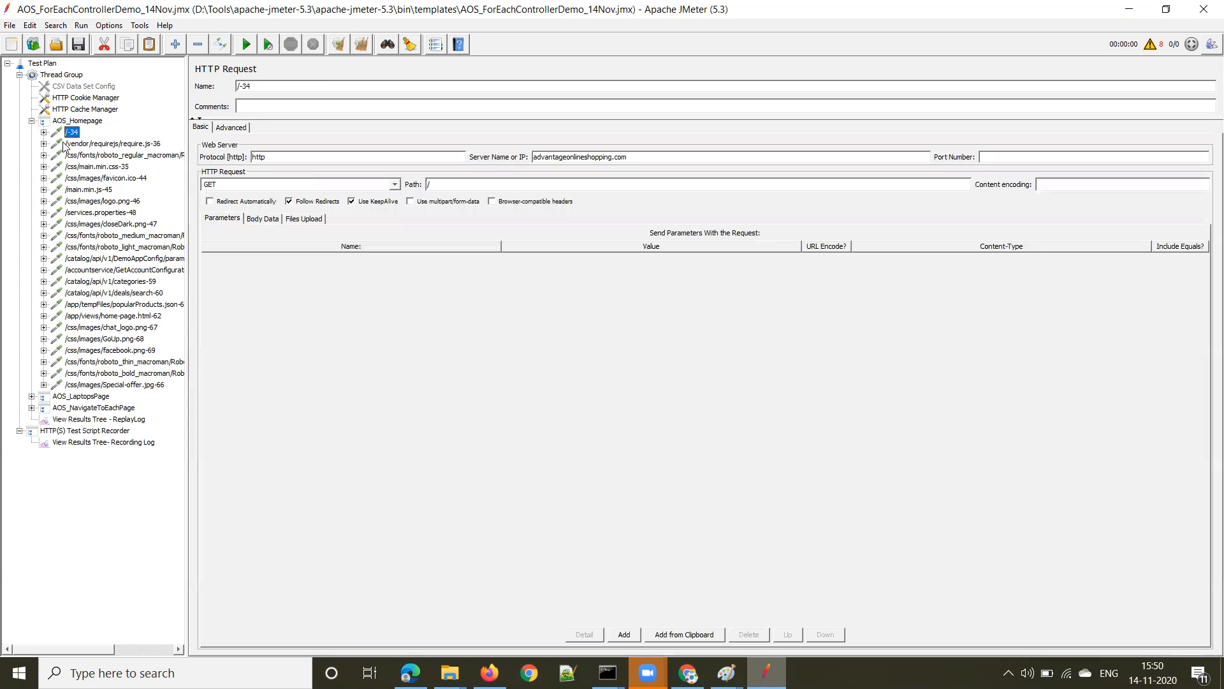
pyautogui.click(32, 121)
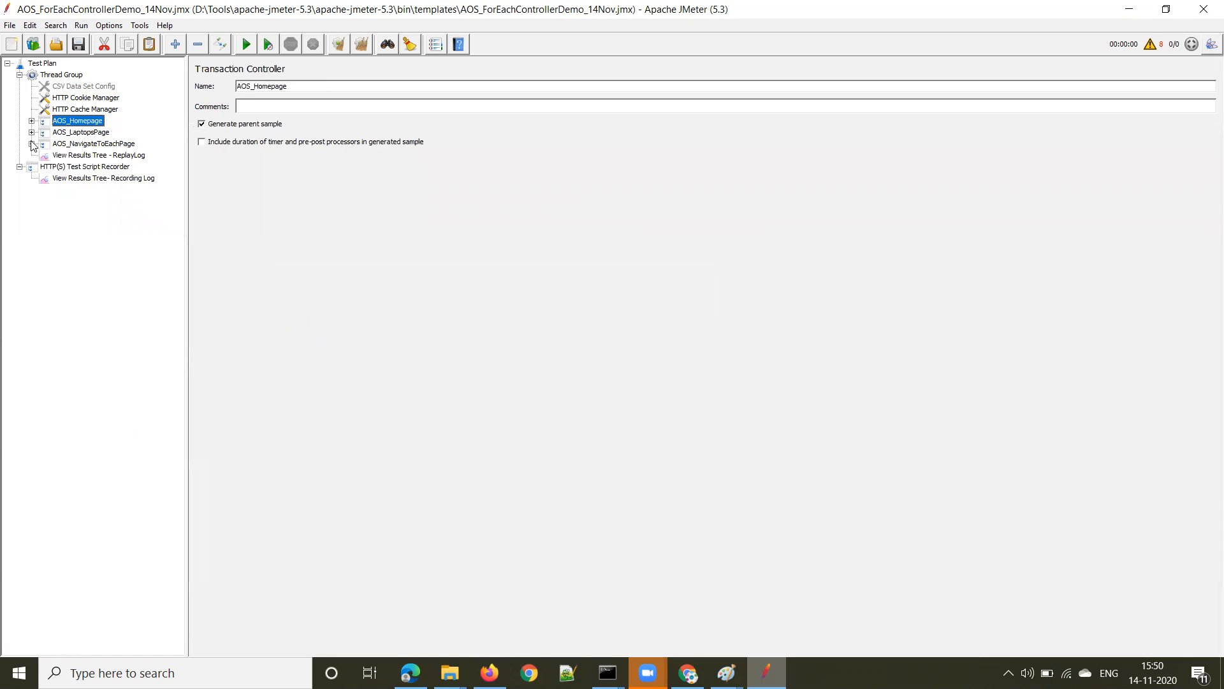
# Examine the path of the first products request recorded under AOS_LaptopsPage.
pyautogui.click(31, 132)
pyautogui.click(86, 144)
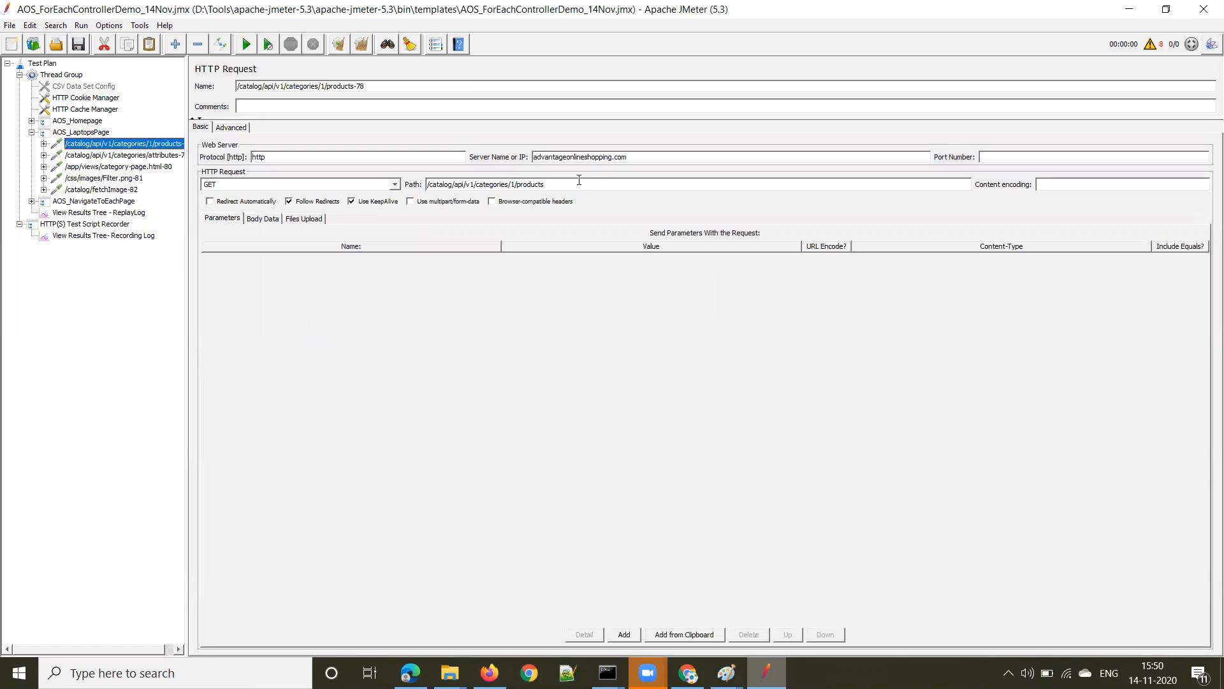
pyautogui.moveTo(571, 184); pyautogui.dragTo(427, 184)
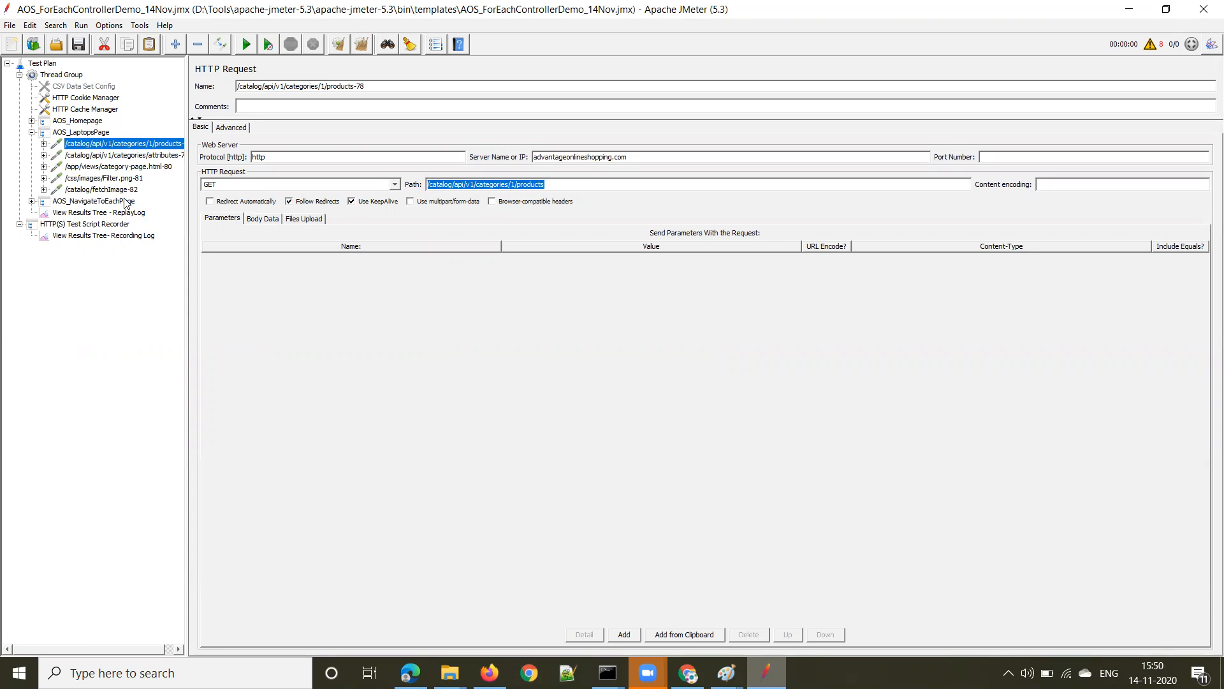
# Compare the path of the first request recorded under AOS_NavigateToEachPage with the laptop page's address in Firefox.
pyautogui.click(83, 201)
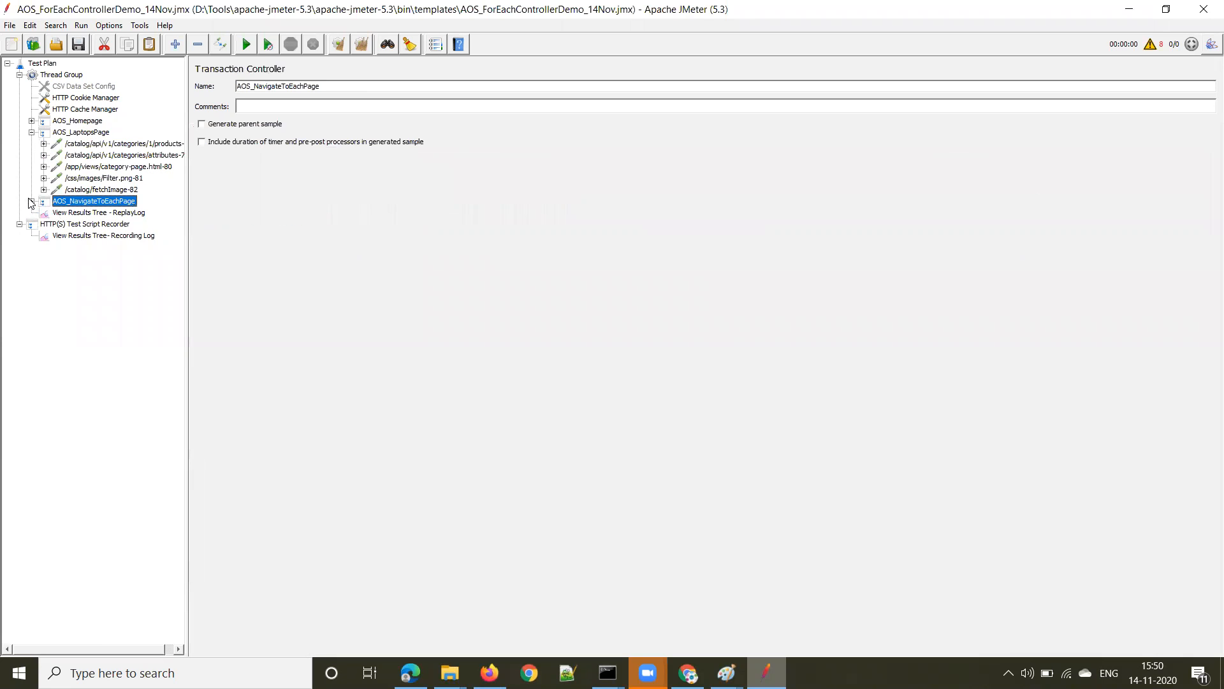
pyautogui.click(31, 201)
pyautogui.click(105, 213)
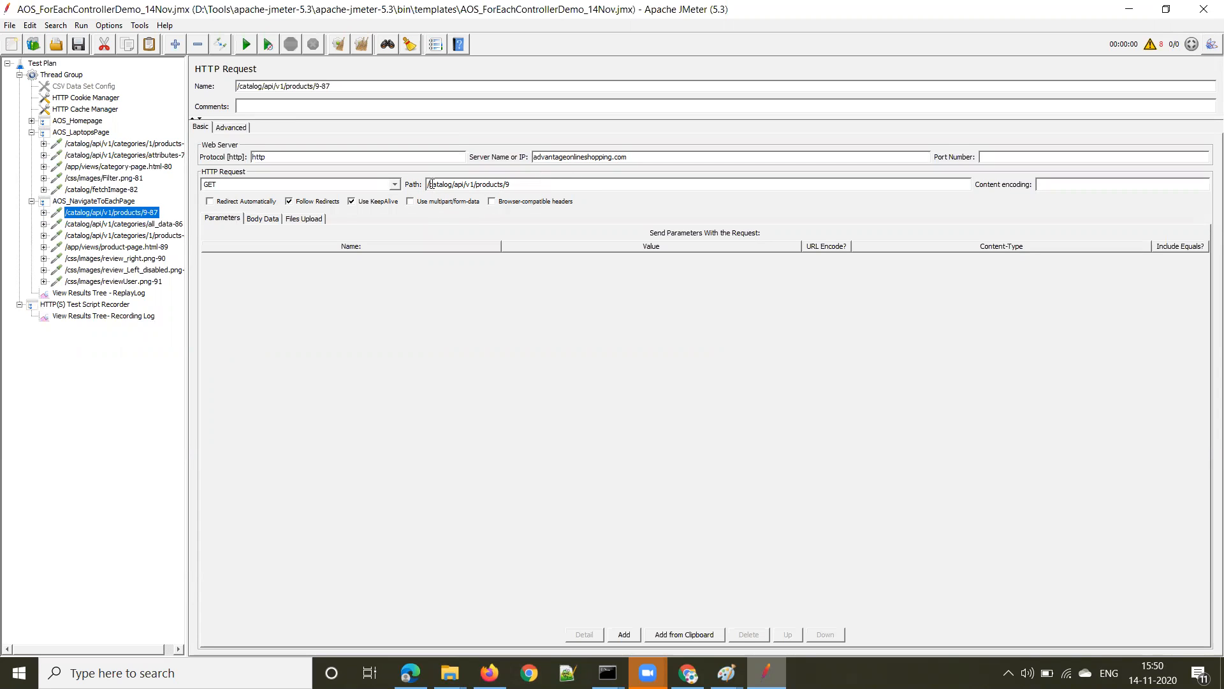
pyautogui.moveTo(432, 184); pyautogui.dragTo(520, 183)
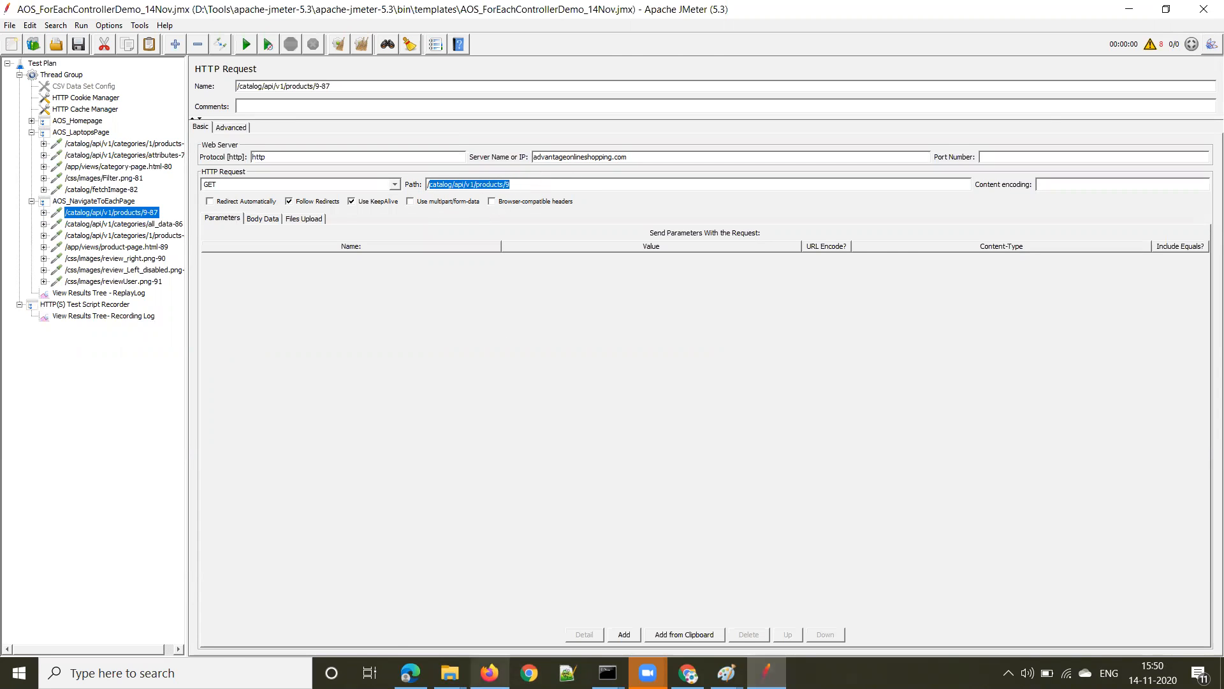
pyautogui.click(489, 673)
pyautogui.click(392, 44)
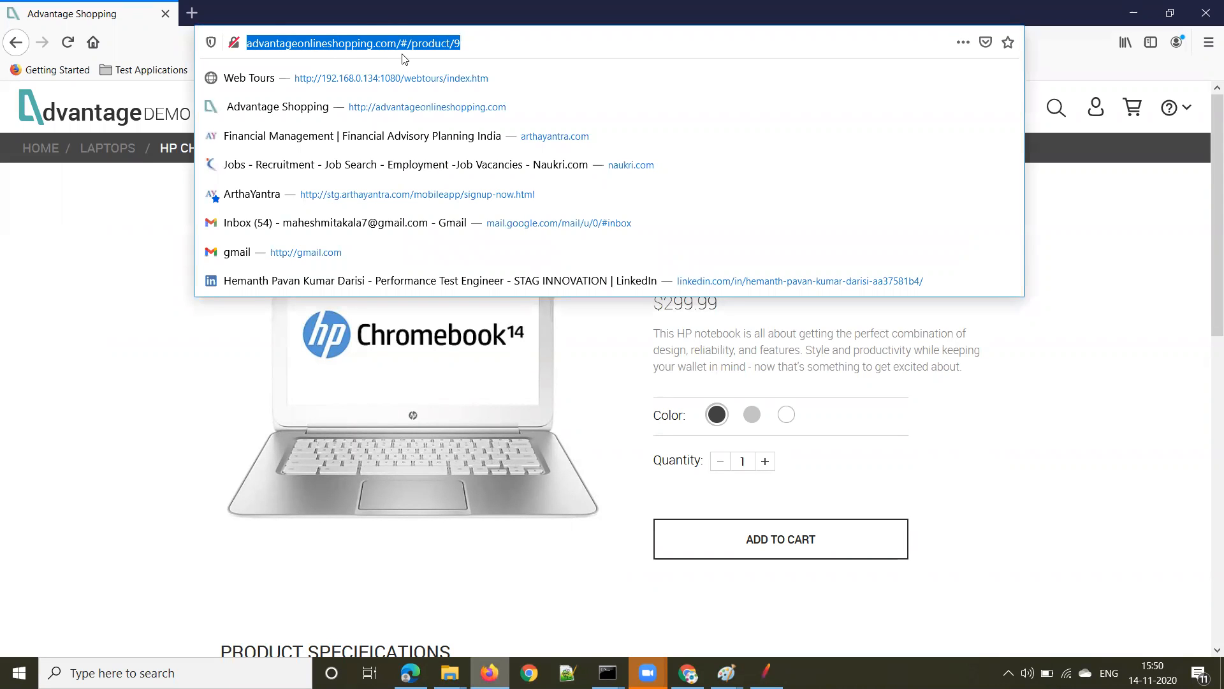
pyautogui.click(1133, 13)
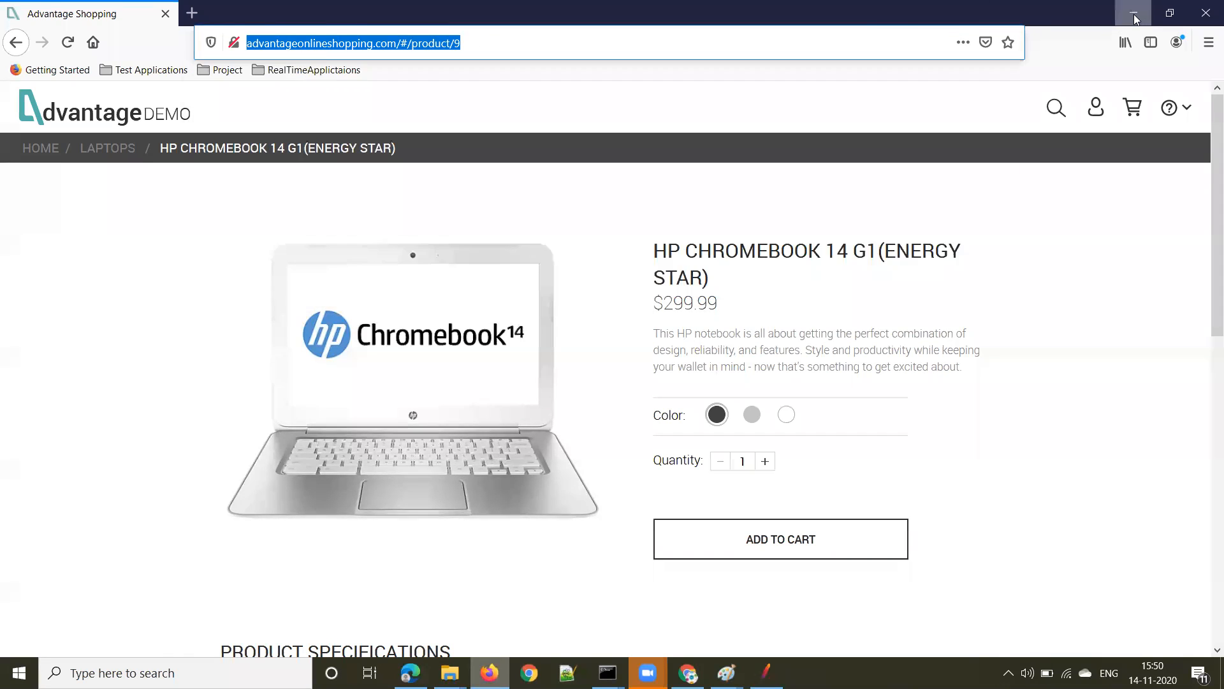
pyautogui.click(517, 184)
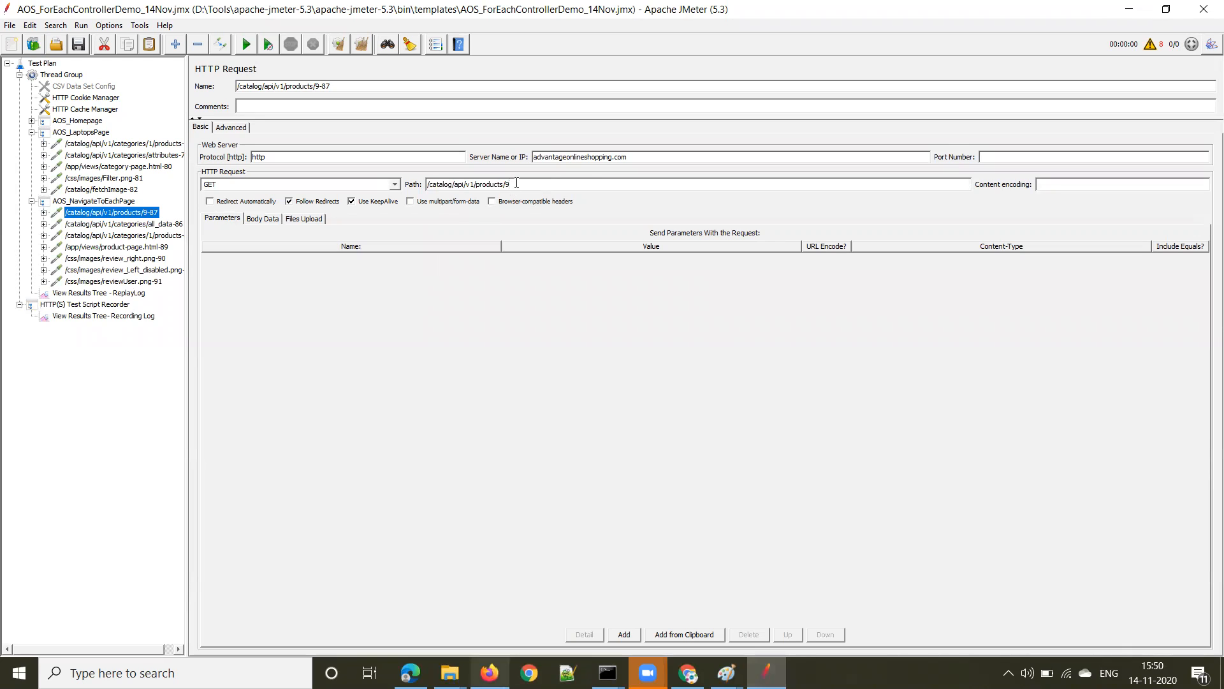
pyautogui.moveTo(516, 183); pyautogui.dragTo(406, 183)
# Check the categories requests under AOS_NavigateToEachPage against the laptop page in Firefox, and return to the /catalog/api/v1/products/9 request.
pyautogui.click(115, 226)
pyautogui.click(118, 237)
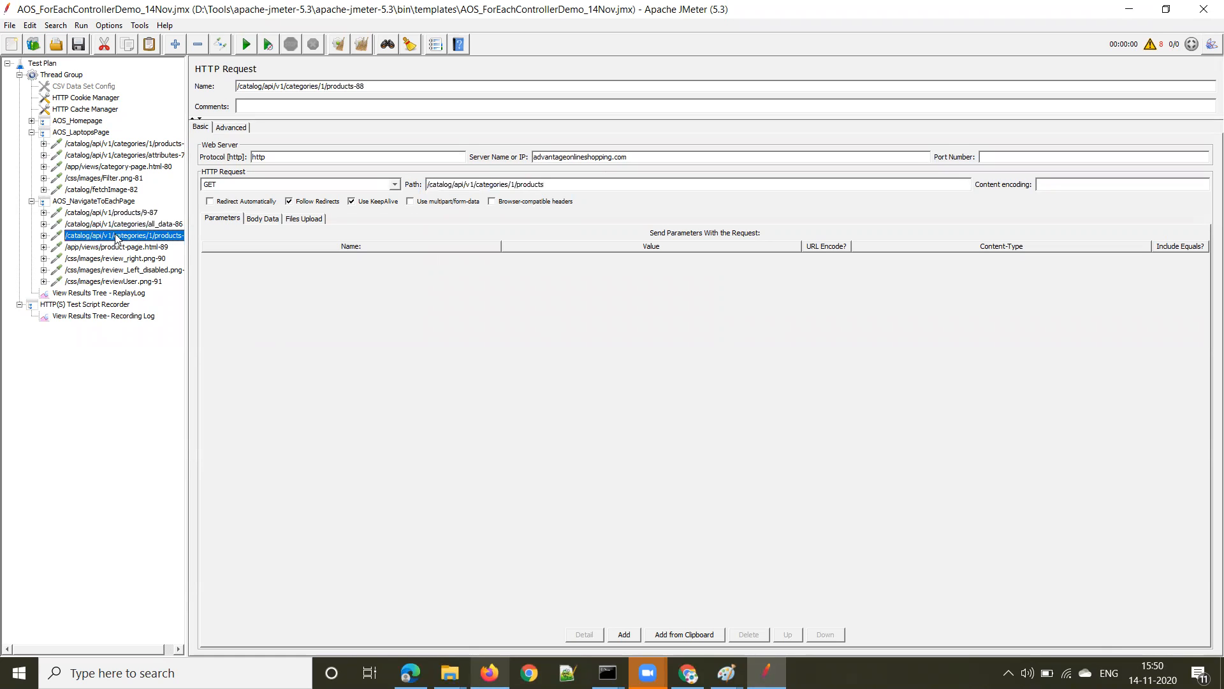
pyautogui.moveTo(476, 185); pyautogui.dragTo(556, 210)
pyautogui.click(490, 673)
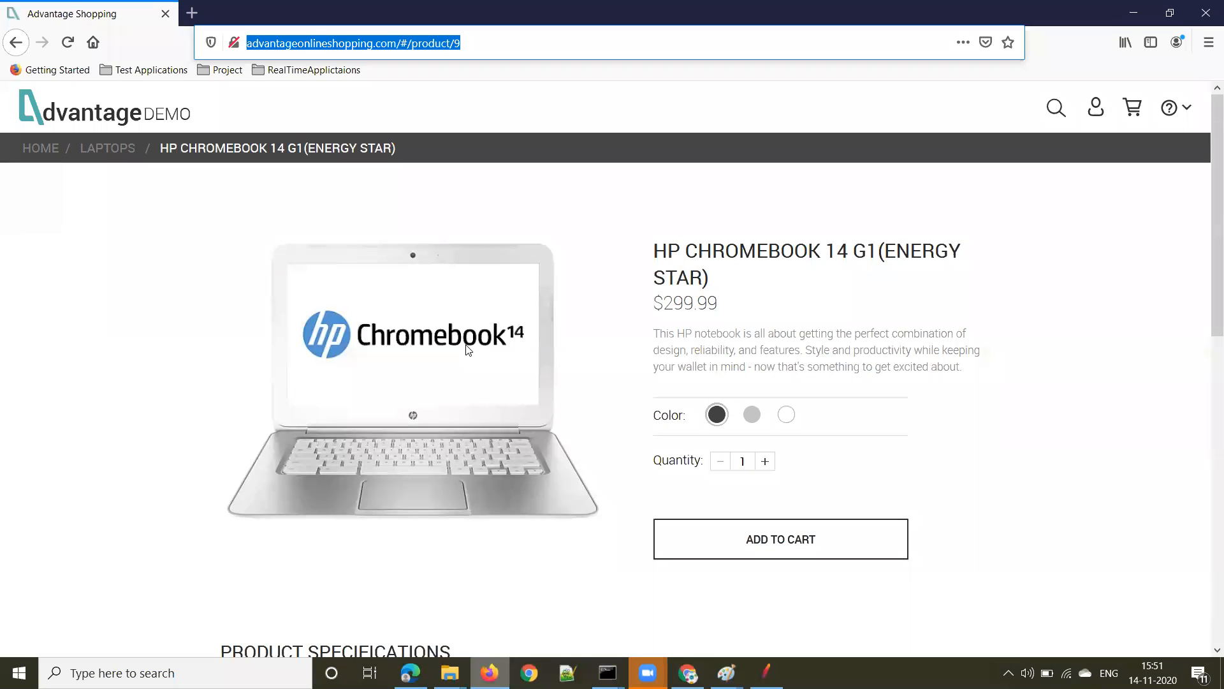
pyautogui.click(1134, 13)
pyautogui.click(116, 215)
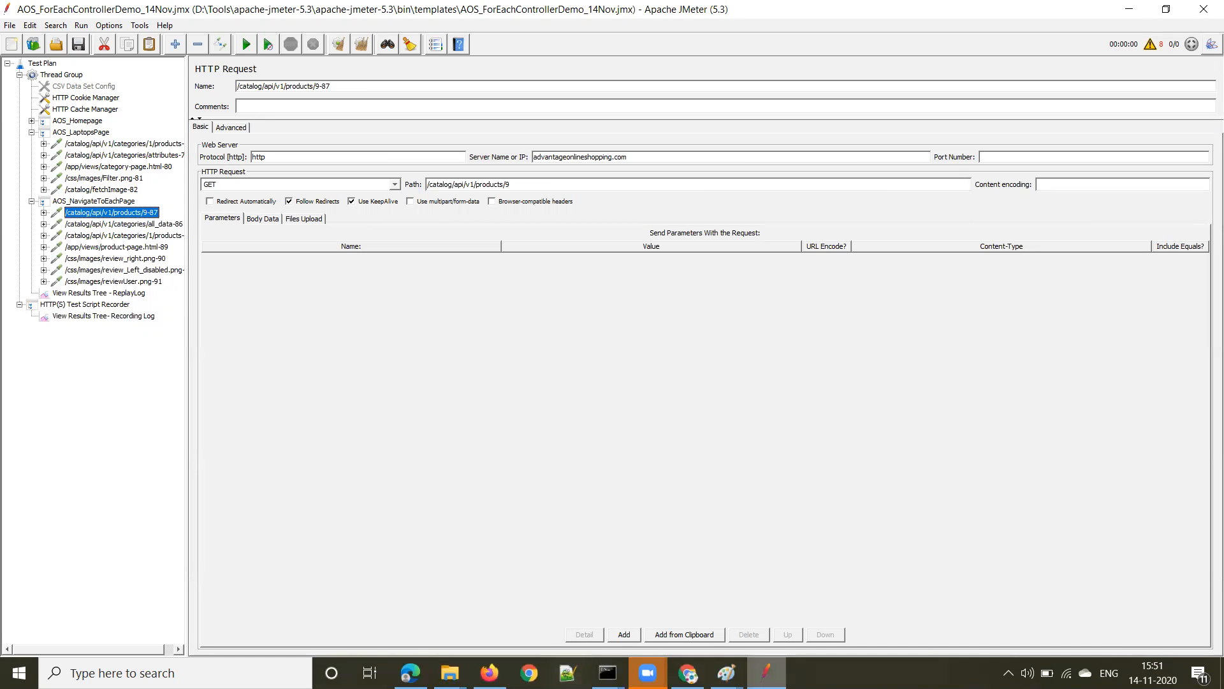
# Switch to Firefox, open the Laptops category, look over its whole product list, and return to JMeter.
pyautogui.click(490, 673)
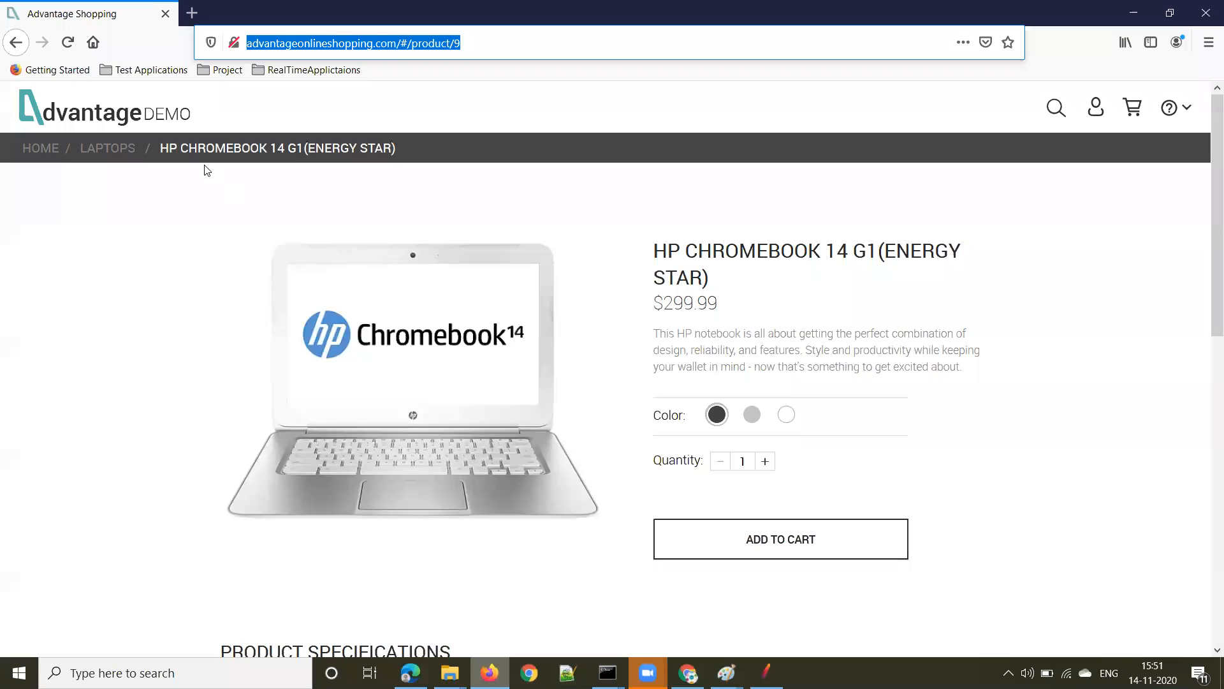
pyautogui.click(119, 149)
pyautogui.scroll(-5, 497, 490)
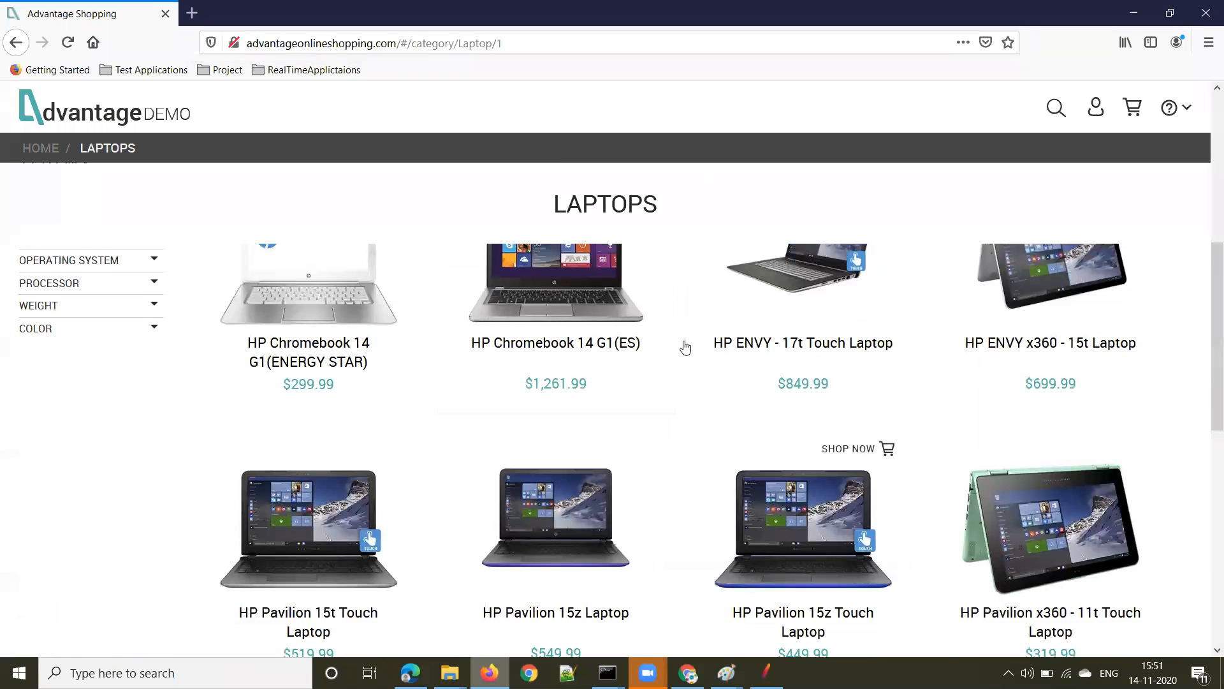
pyautogui.scroll(-3, 821, 453)
pyautogui.scroll(-2, 821, 452)
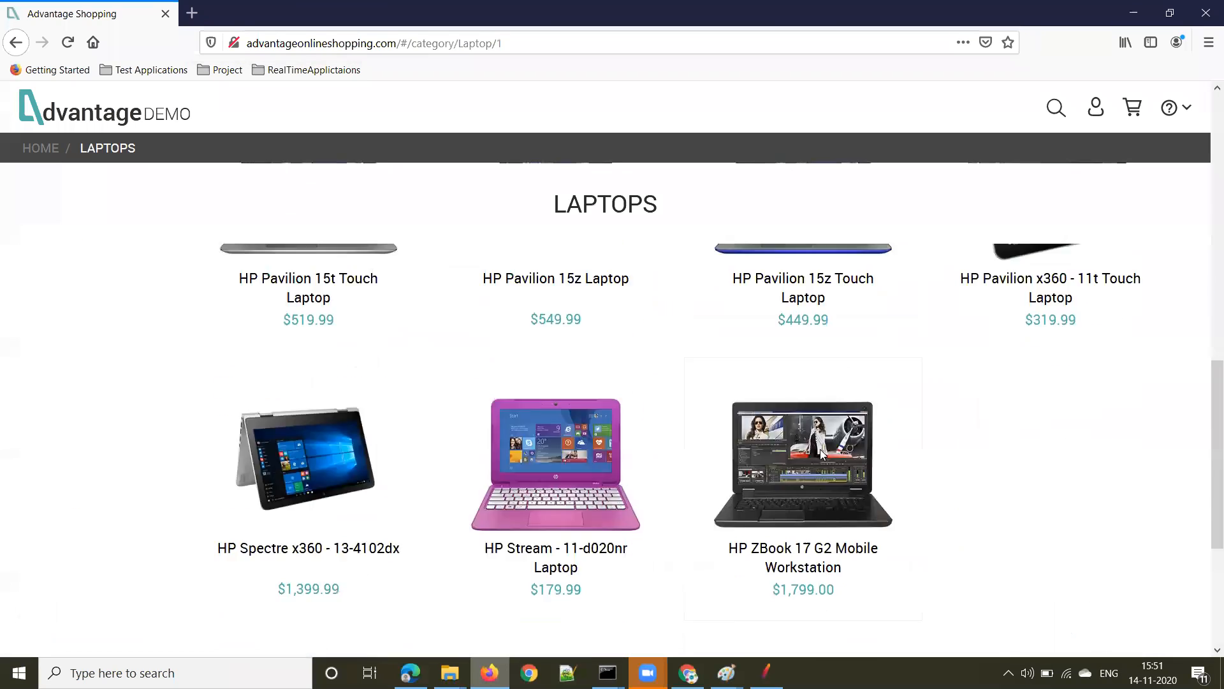
pyautogui.scroll(6, 495, 447)
pyautogui.scroll(-3, 562, 446)
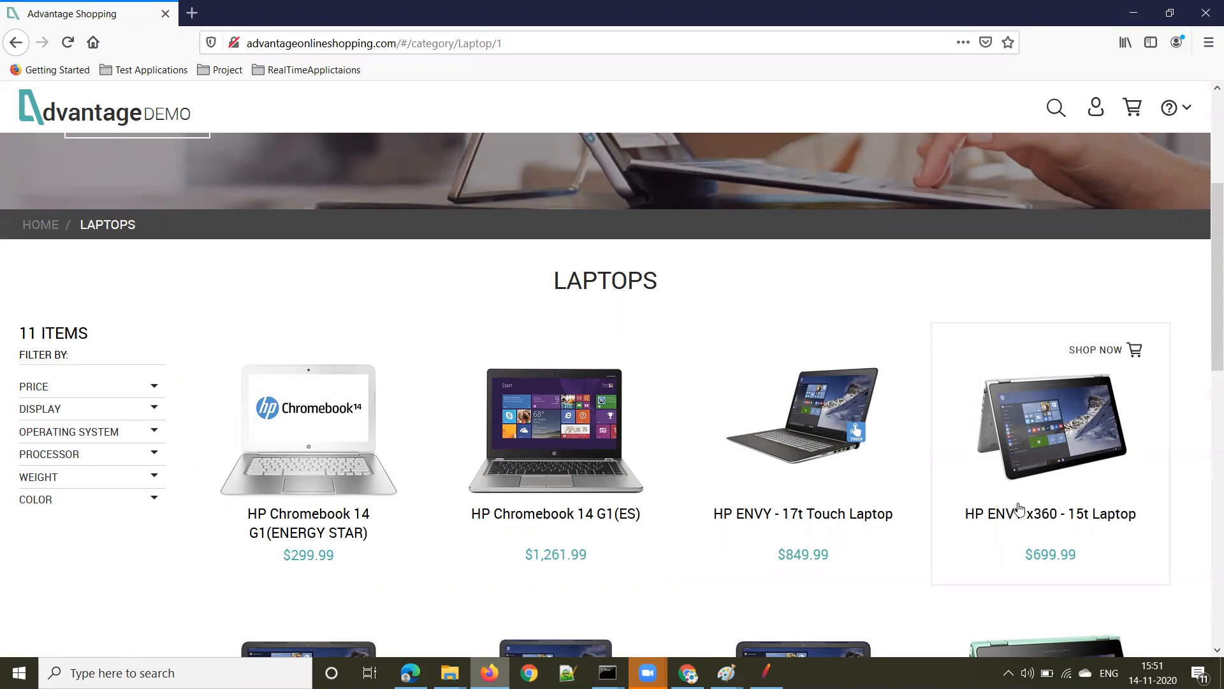
pyautogui.scroll(-10, 1014, 508)
pyautogui.scroll(10, 934, 497)
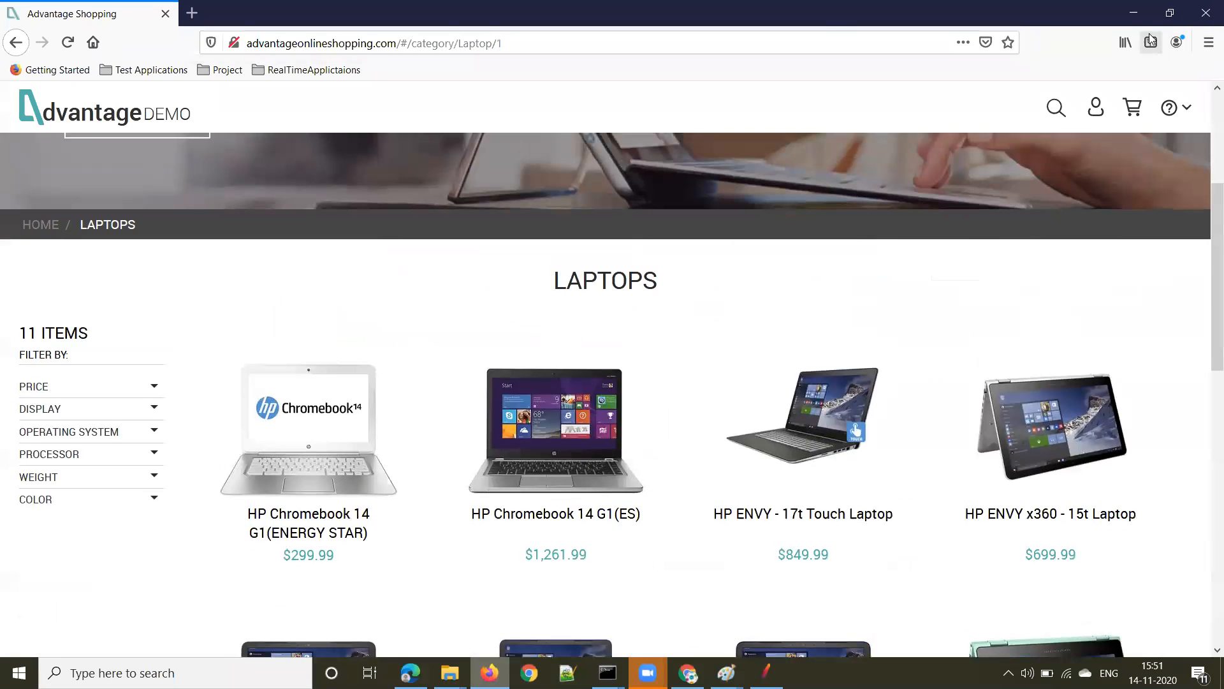
pyautogui.click(1133, 13)
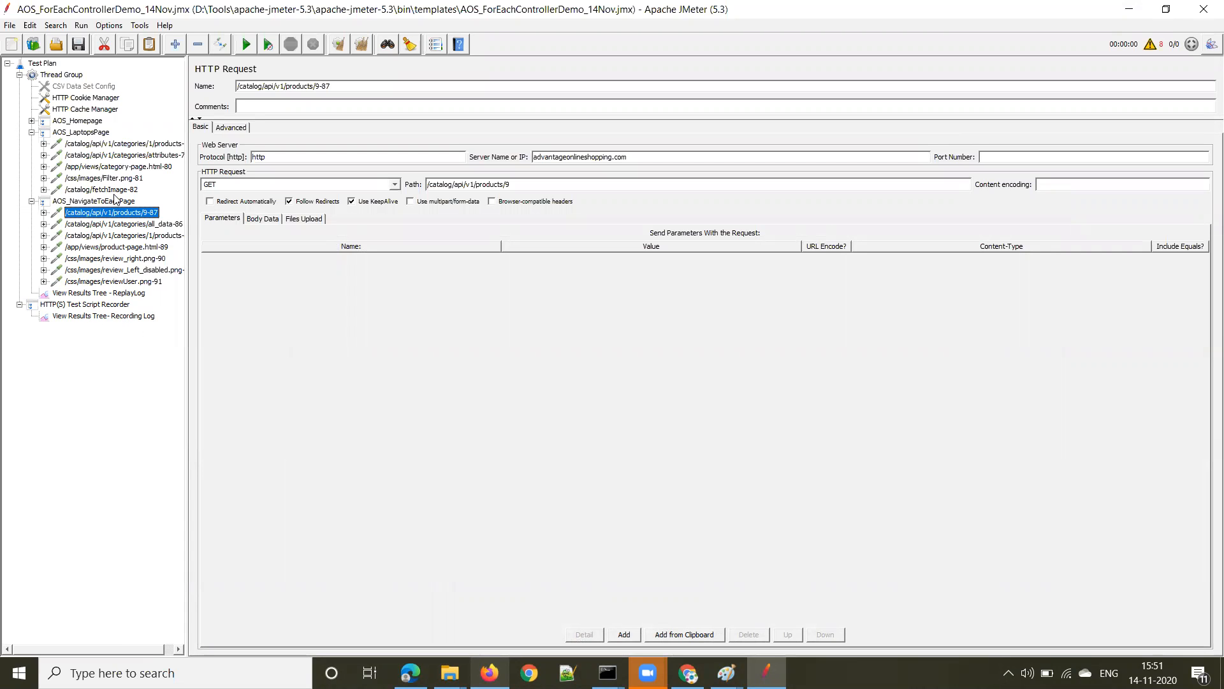
# Open View Results Tree - Recording Log and widen the sample list and the test plan tree to show full request names.
pyautogui.click(93, 317)
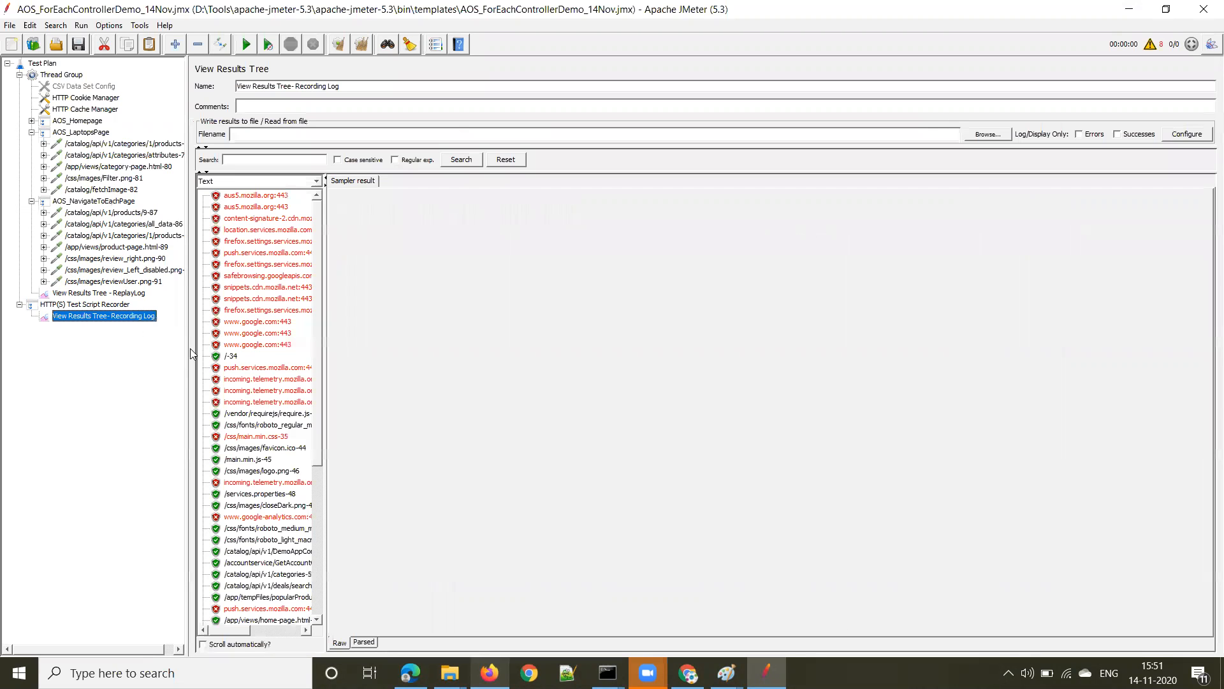
pyautogui.moveTo(325, 285); pyautogui.dragTo(441, 284)
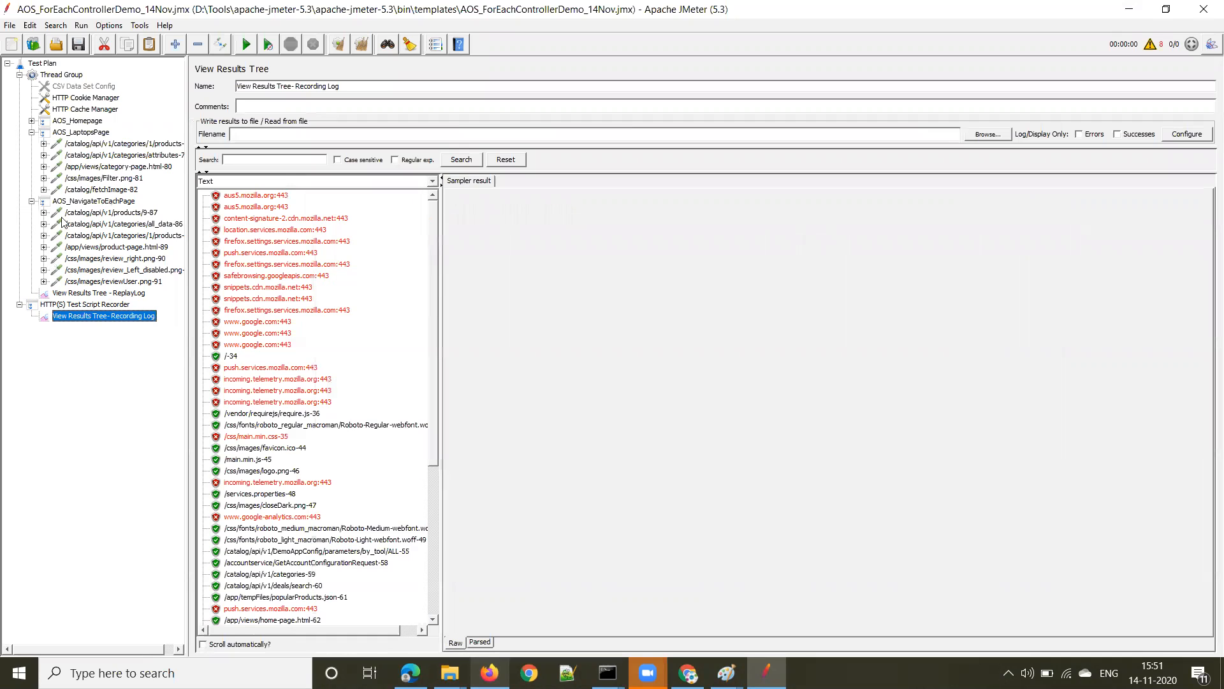
pyautogui.moveTo(188, 144); pyautogui.dragTo(266, 143)
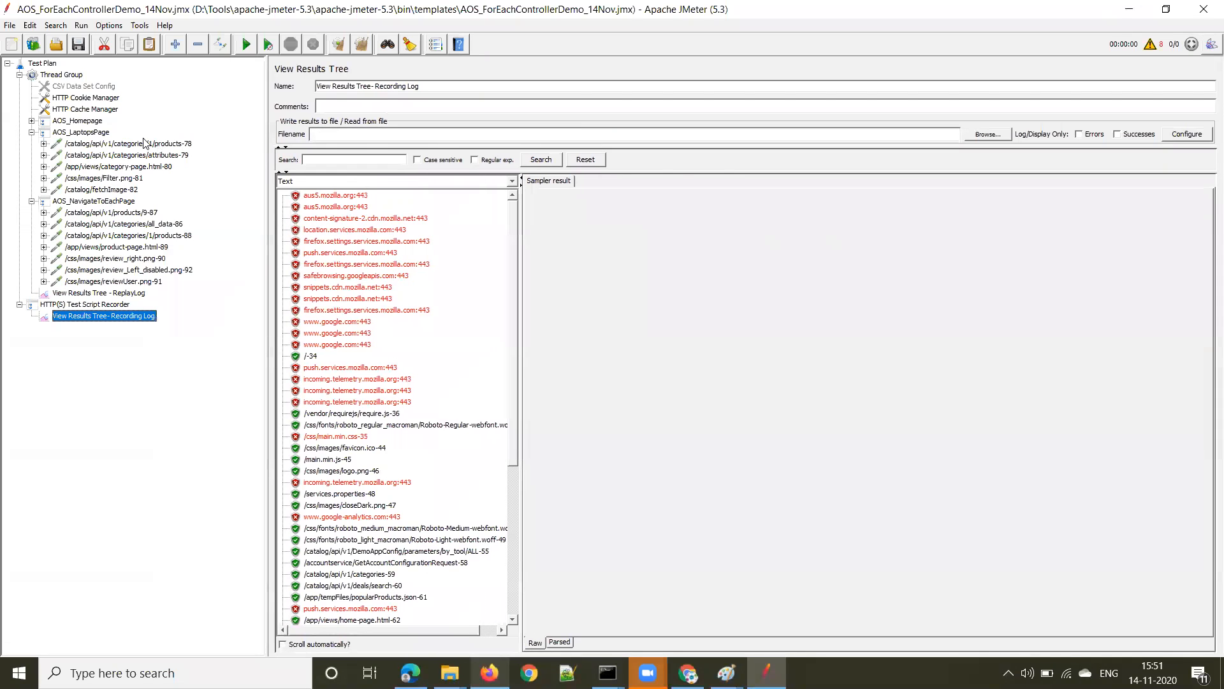
# Open the response body of /catalog/api/v1/categories/1/products-78 in View Results Tree - Recording Log and widen the response area.
pyautogui.click(153, 144)
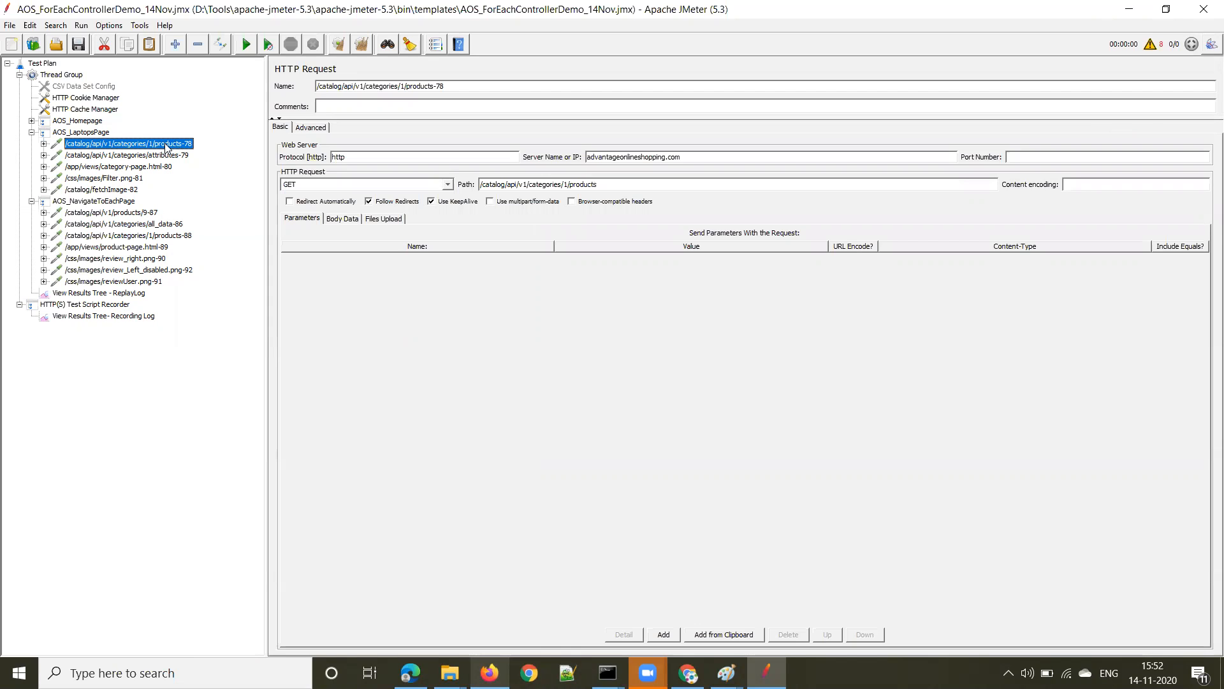
pyautogui.click(127, 317)
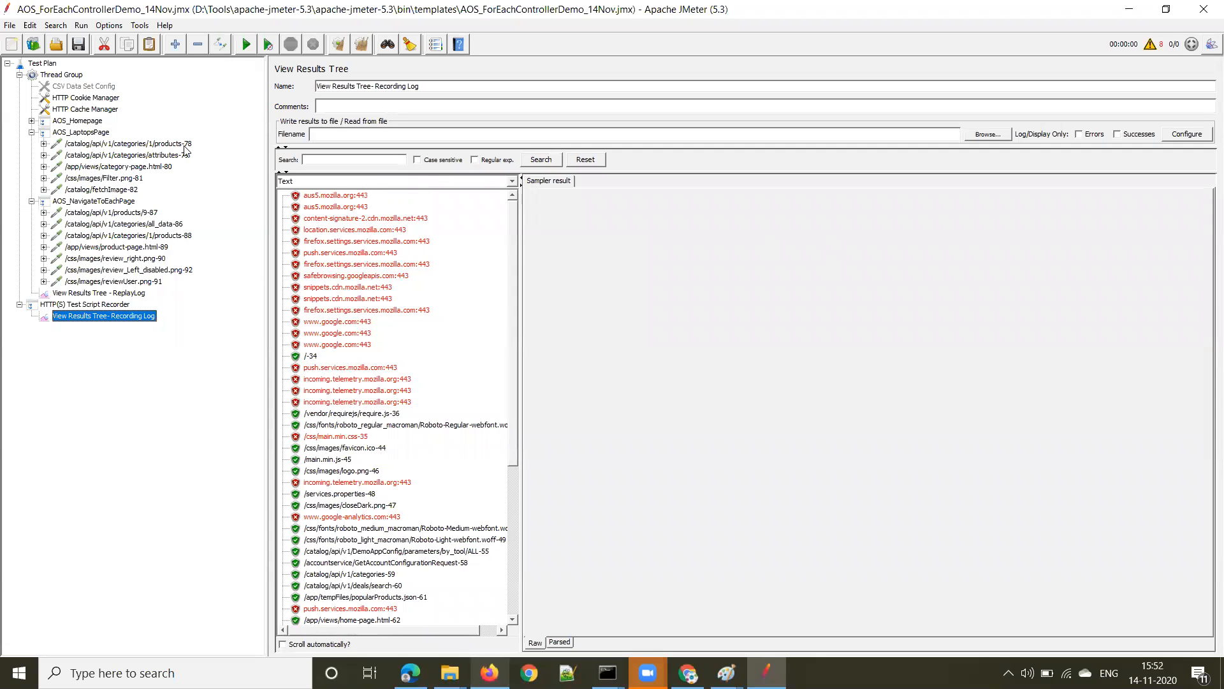
pyautogui.click(187, 147)
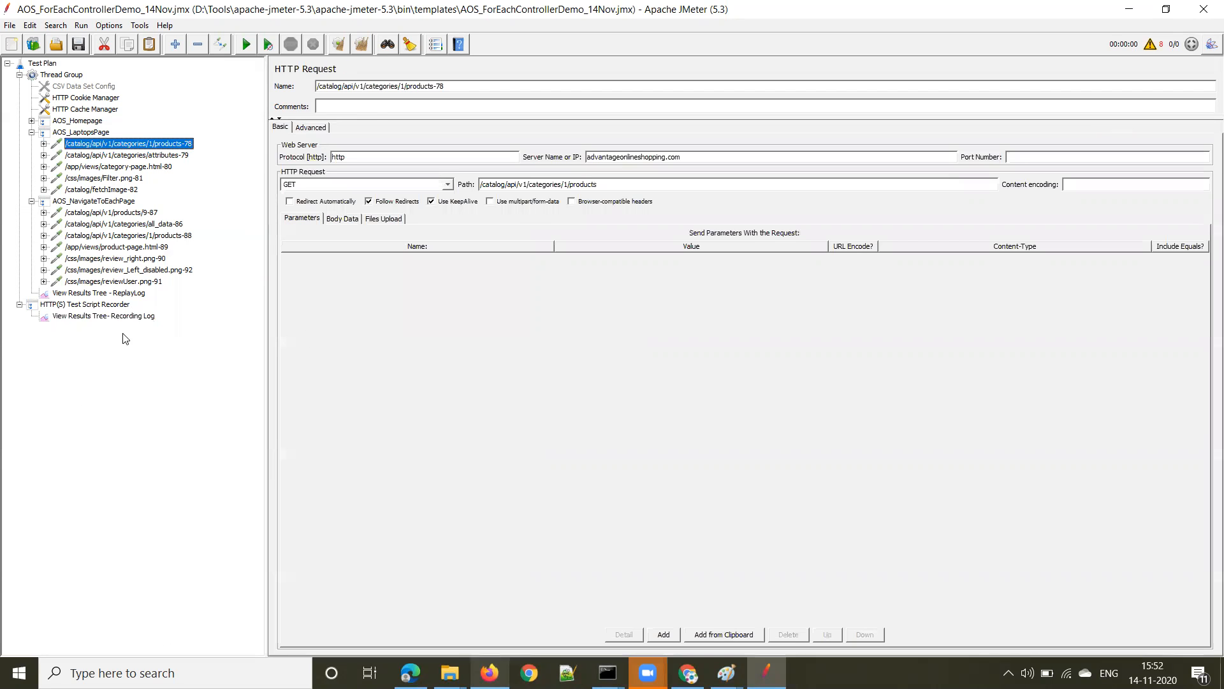
pyautogui.click(125, 317)
pyautogui.scroll(-7, 437, 418)
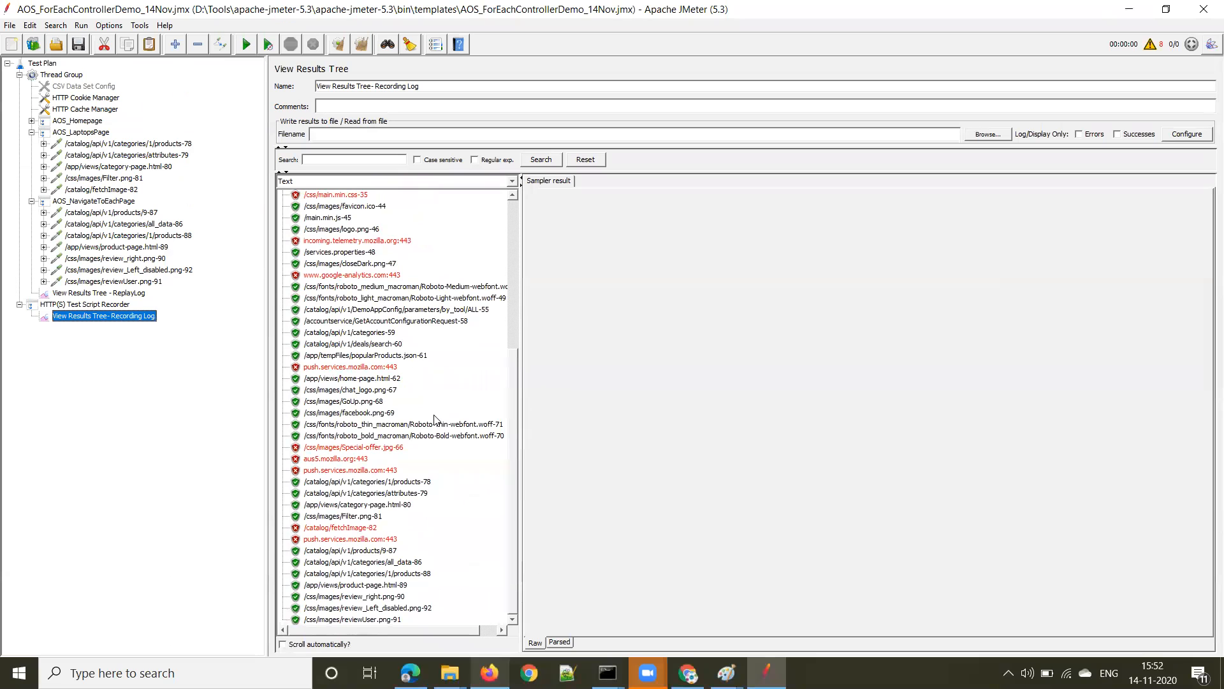
pyautogui.click(391, 482)
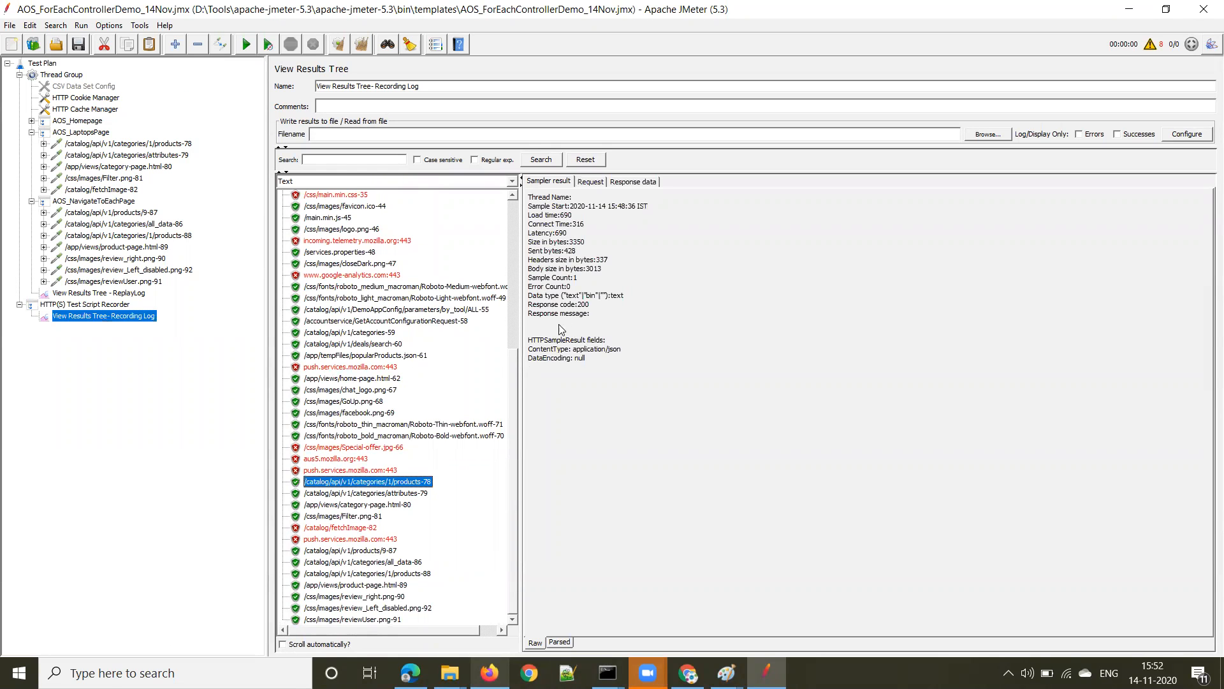
pyautogui.click(646, 181)
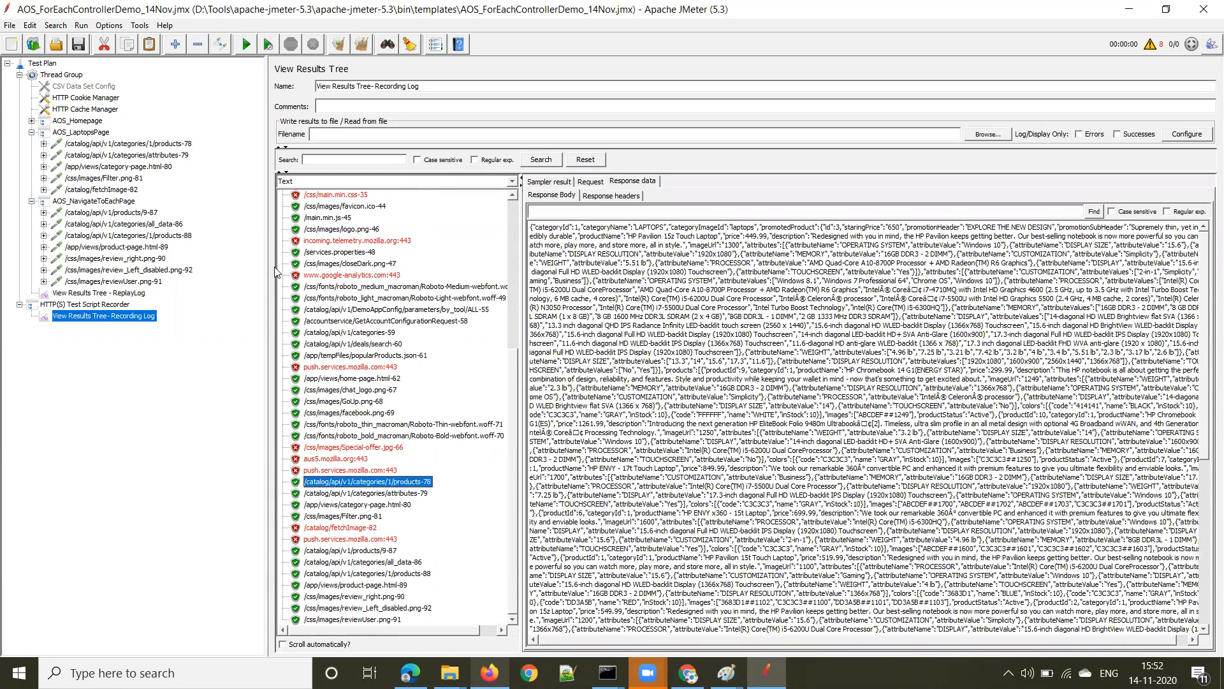
pyautogui.moveTo(267, 219); pyautogui.dragTo(203, 220)
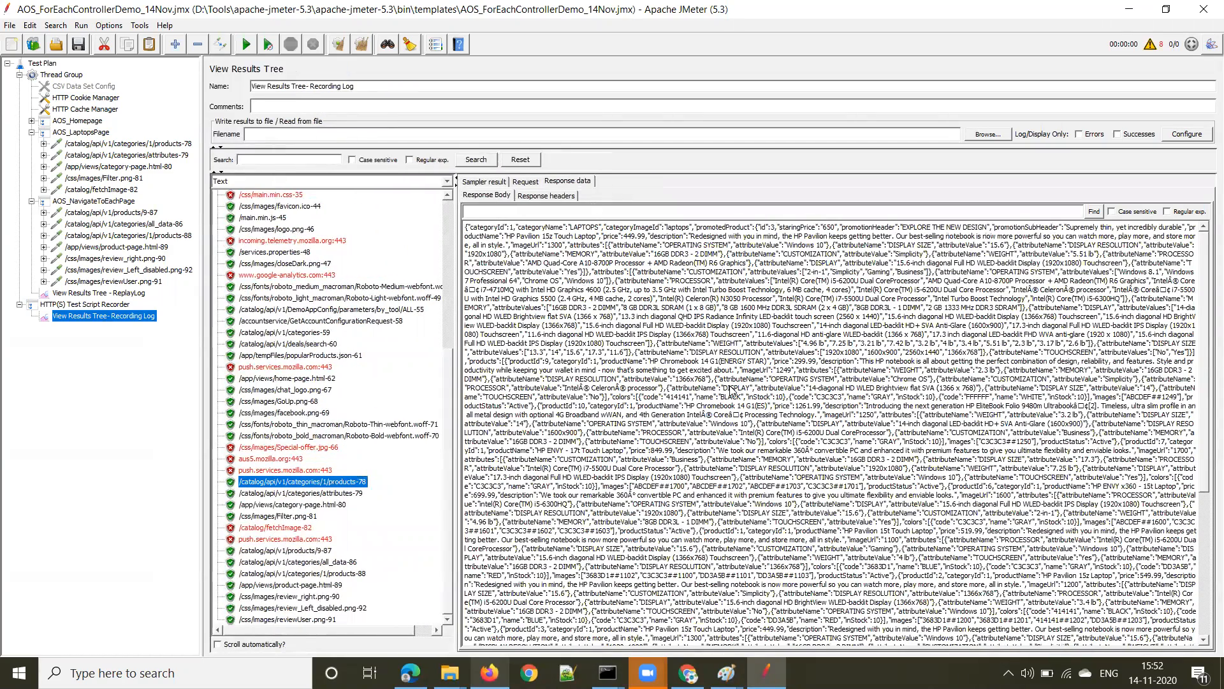
# Copy "HP CHROMEBOOK 14 G1" from the laptop's product page in Firefox and find it in the products-78 response body in JMeter.
pyautogui.click(490, 673)
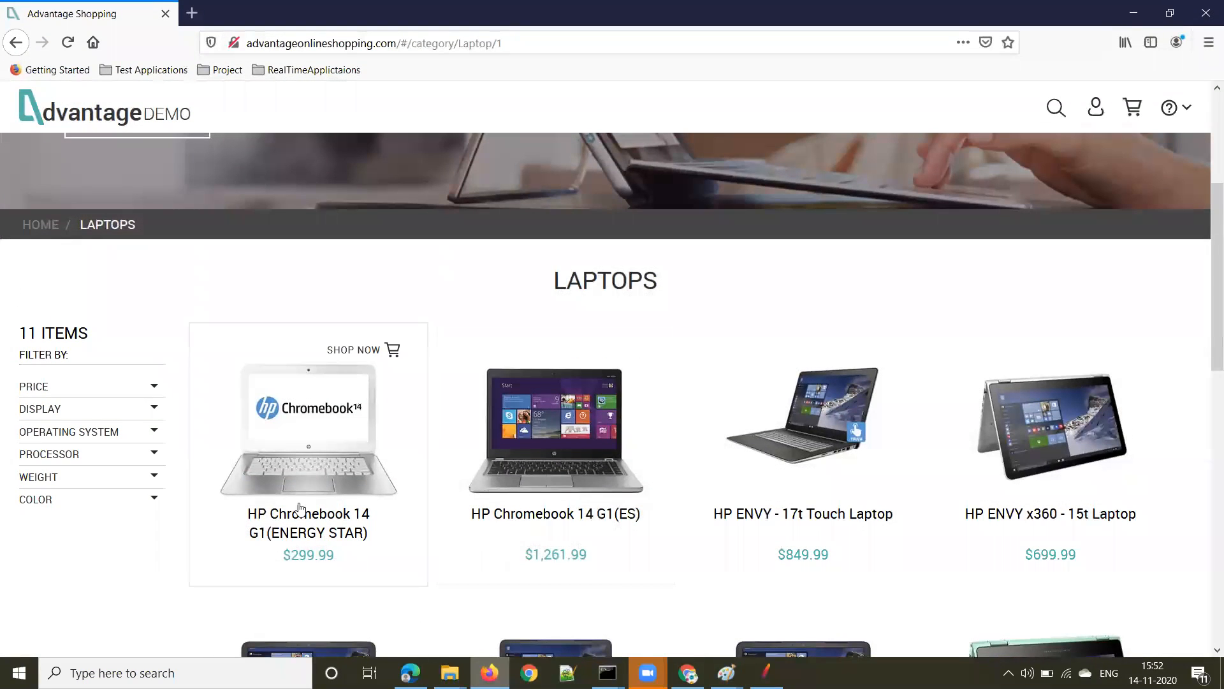
pyautogui.click(286, 522)
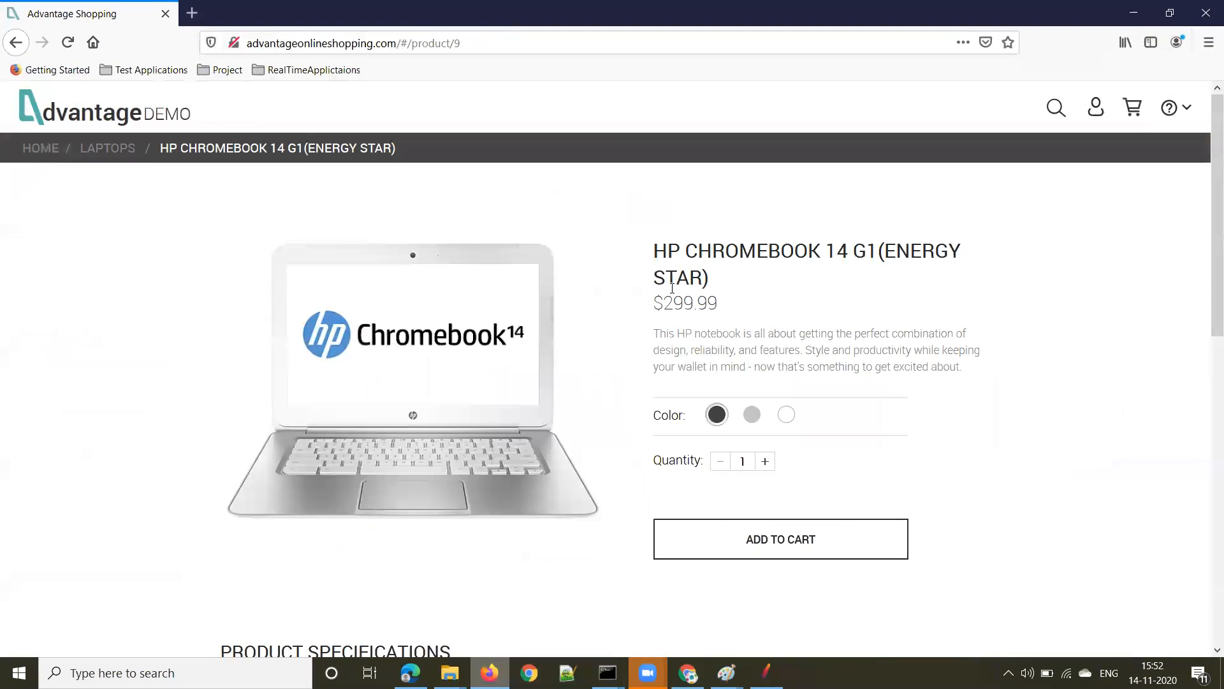
pyautogui.moveTo(656, 250); pyautogui.dragTo(878, 251)
pyautogui.hotkey('ctrl', 'c')
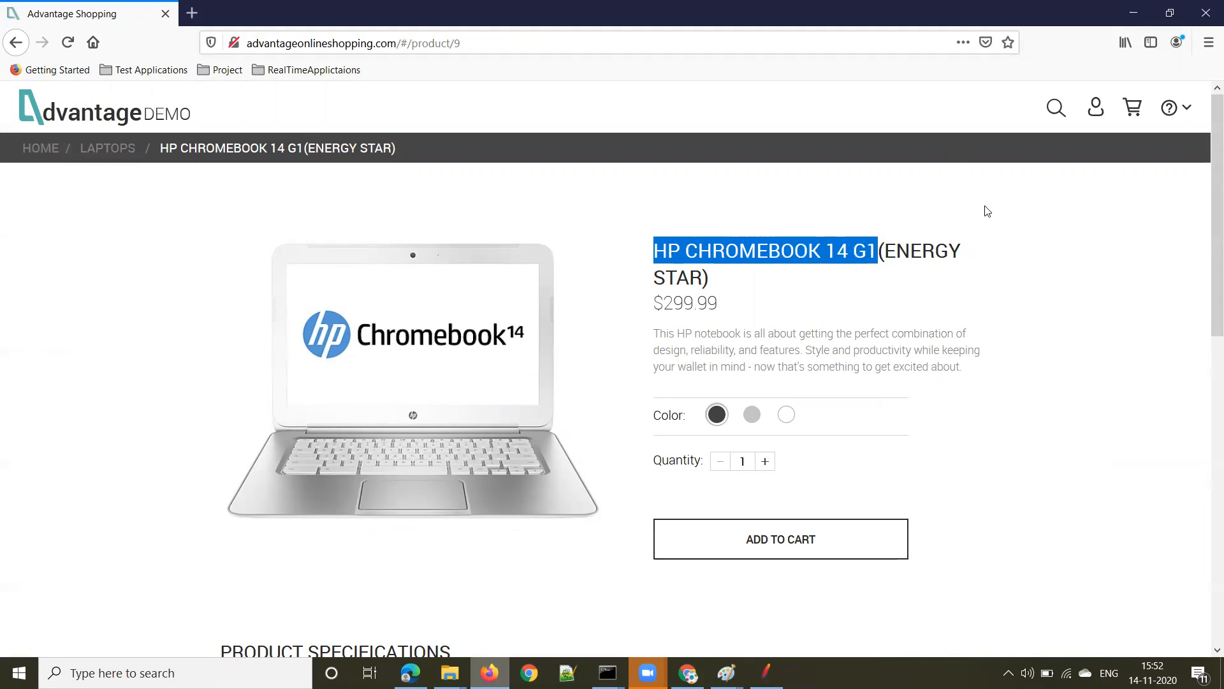
pyautogui.click(1133, 14)
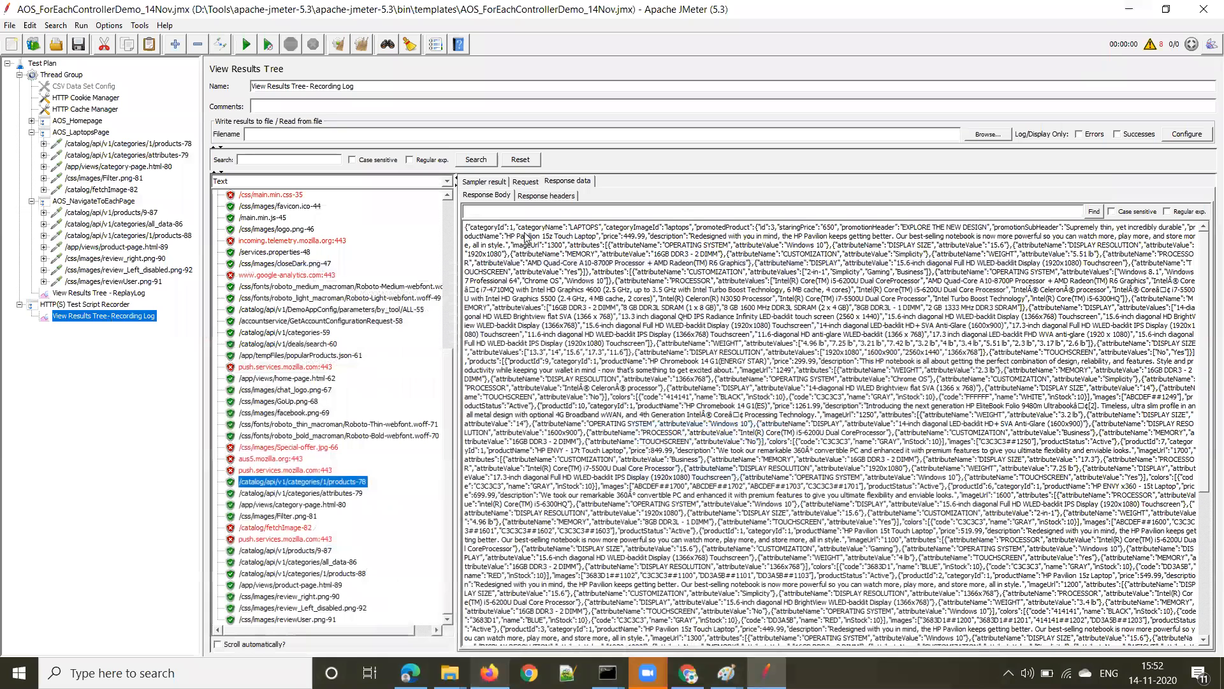
pyautogui.hotkey('ctrl', 'v')
pyautogui.click(1095, 212)
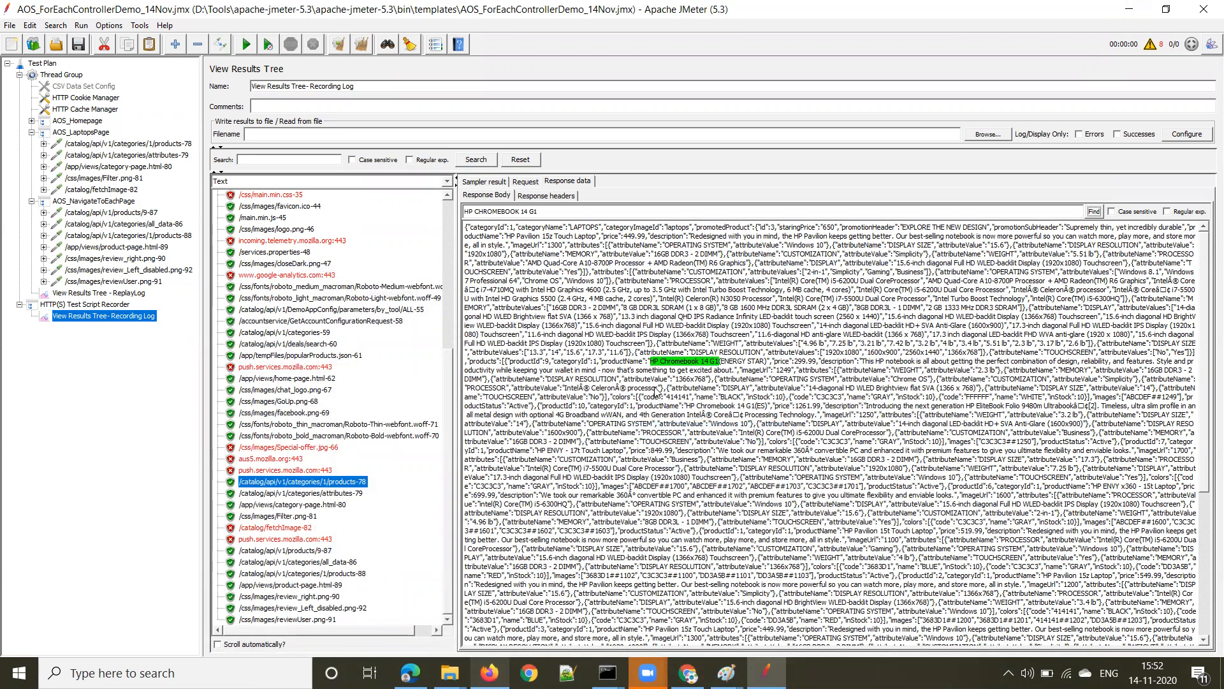
# Compare the HP Chromebook 14 G1 price in the products-78 response with the product page in Firefox, and return to JMeter.
pyautogui.moveTo(511, 366); pyautogui.dragTo(814, 367)
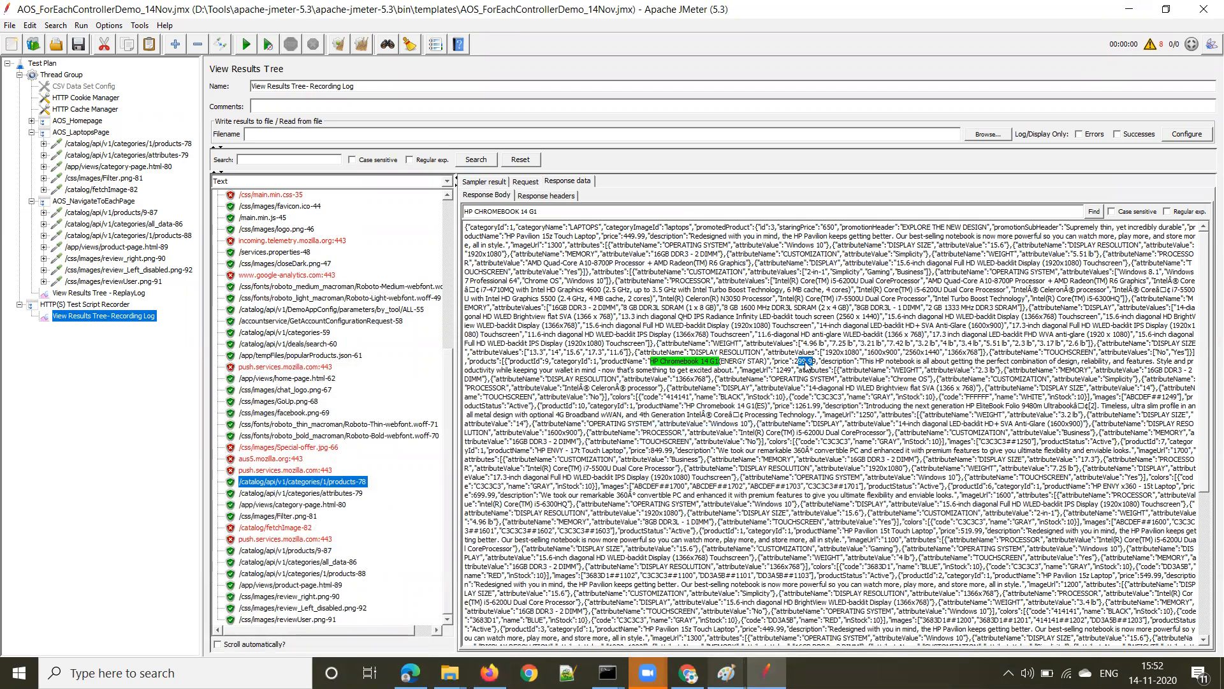
pyautogui.click(410, 673)
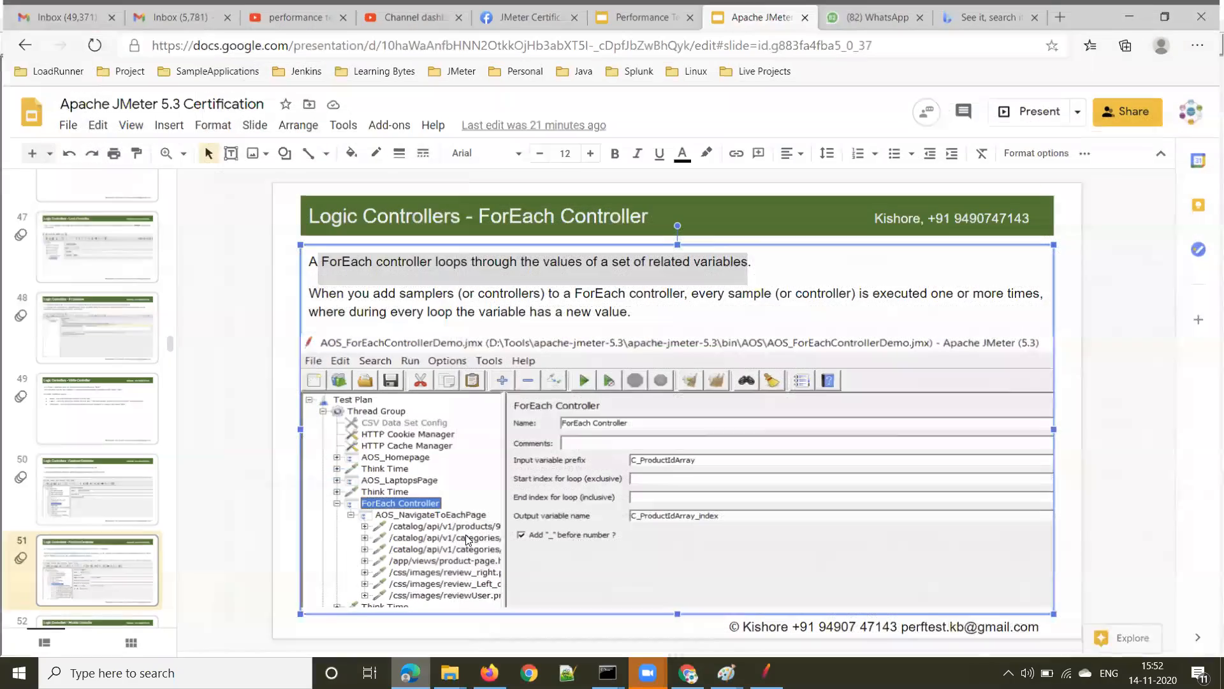
pyautogui.click(490, 672)
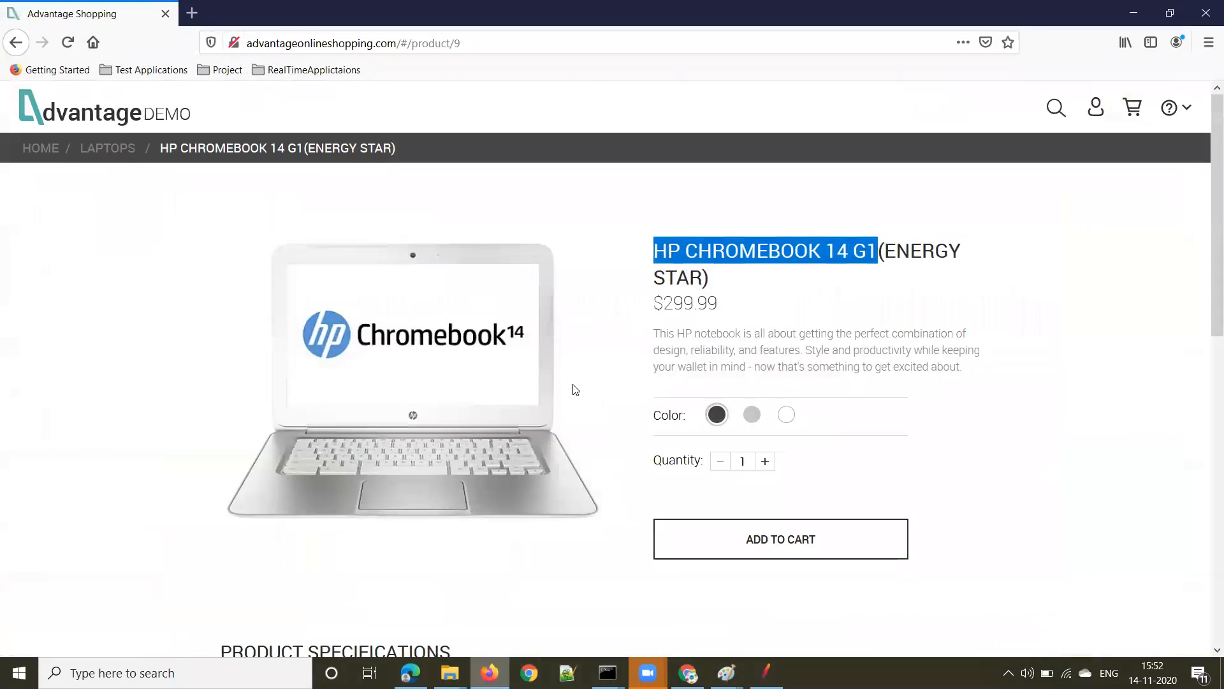
pyautogui.moveTo(654, 308); pyautogui.dragTo(719, 306)
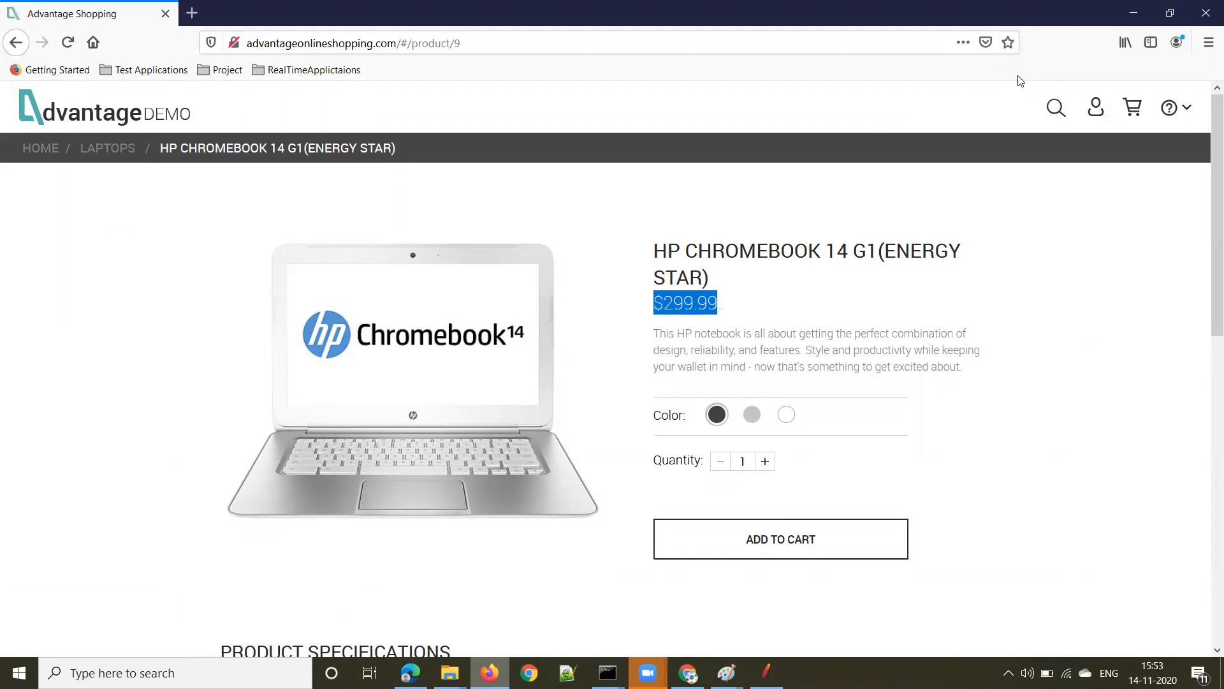
pyautogui.click(1133, 12)
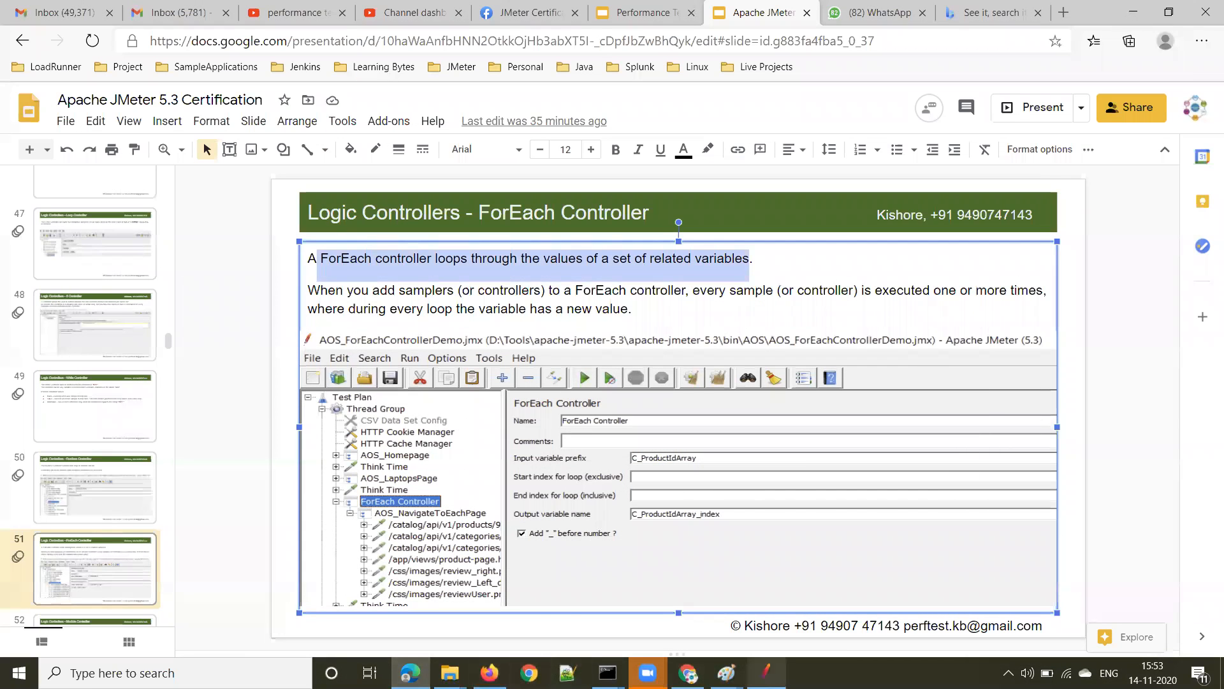
pyautogui.click(766, 671)
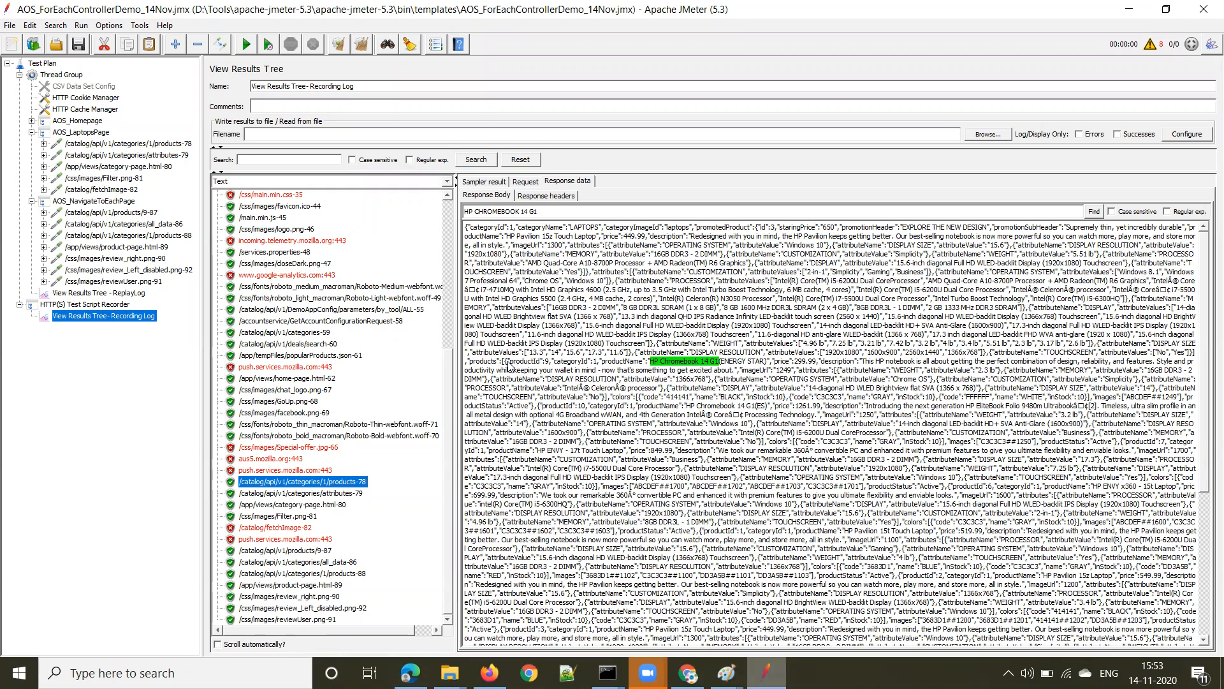
# Compare the HP Chromebook 14 G1's productId in the response with the product page's address in Firefox, and return to JMeter.
pyautogui.moveTo(508, 363); pyautogui.dragTo(545, 366)
pyautogui.click(489, 672)
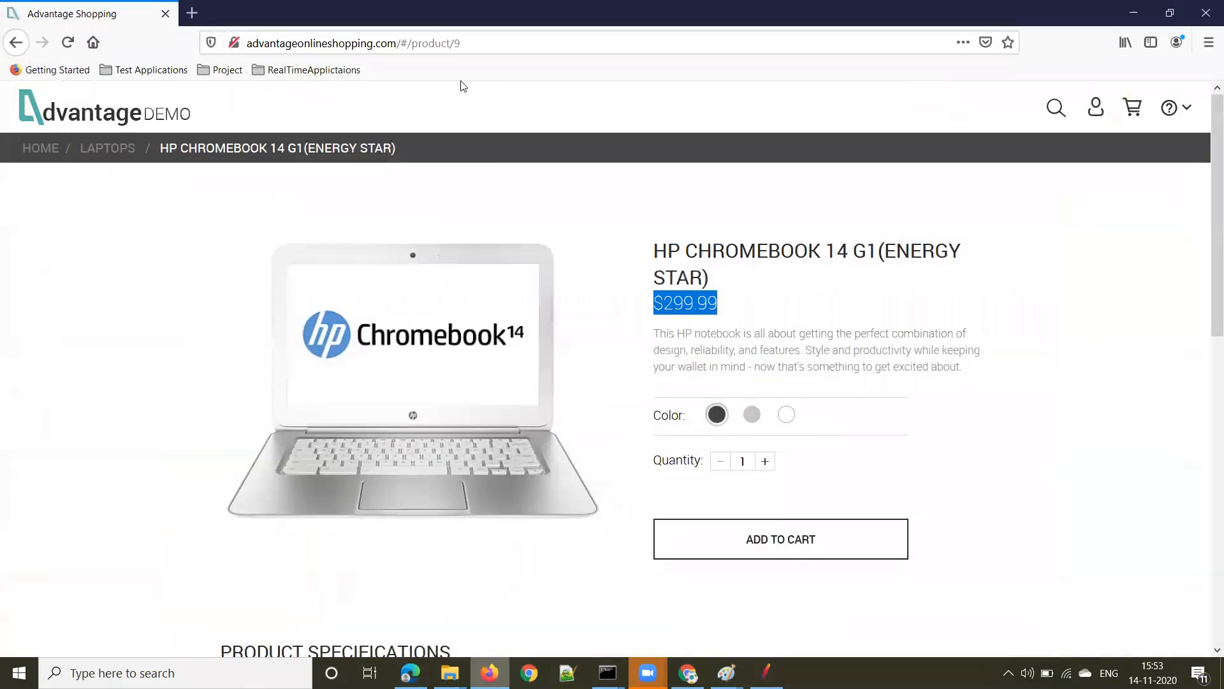
pyautogui.moveTo(460, 43); pyautogui.dragTo(417, 46)
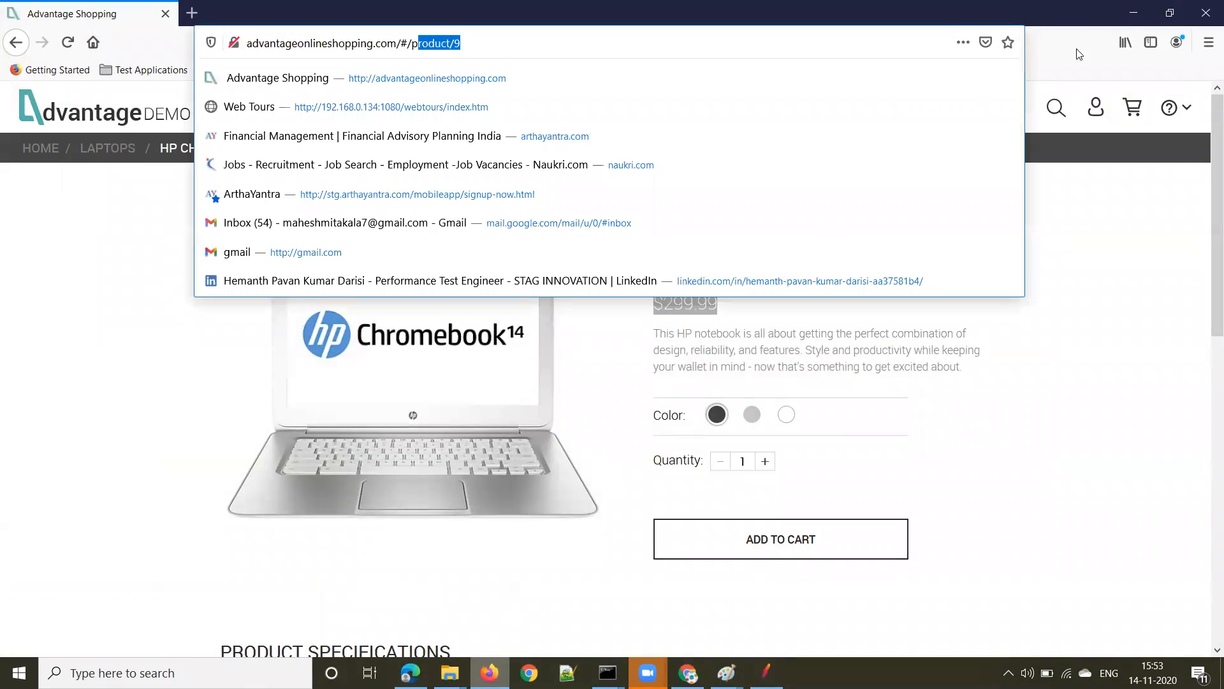
pyautogui.click(1125, 12)
pyautogui.click(550, 365)
pyautogui.moveTo(507, 366); pyautogui.dragTo(556, 366)
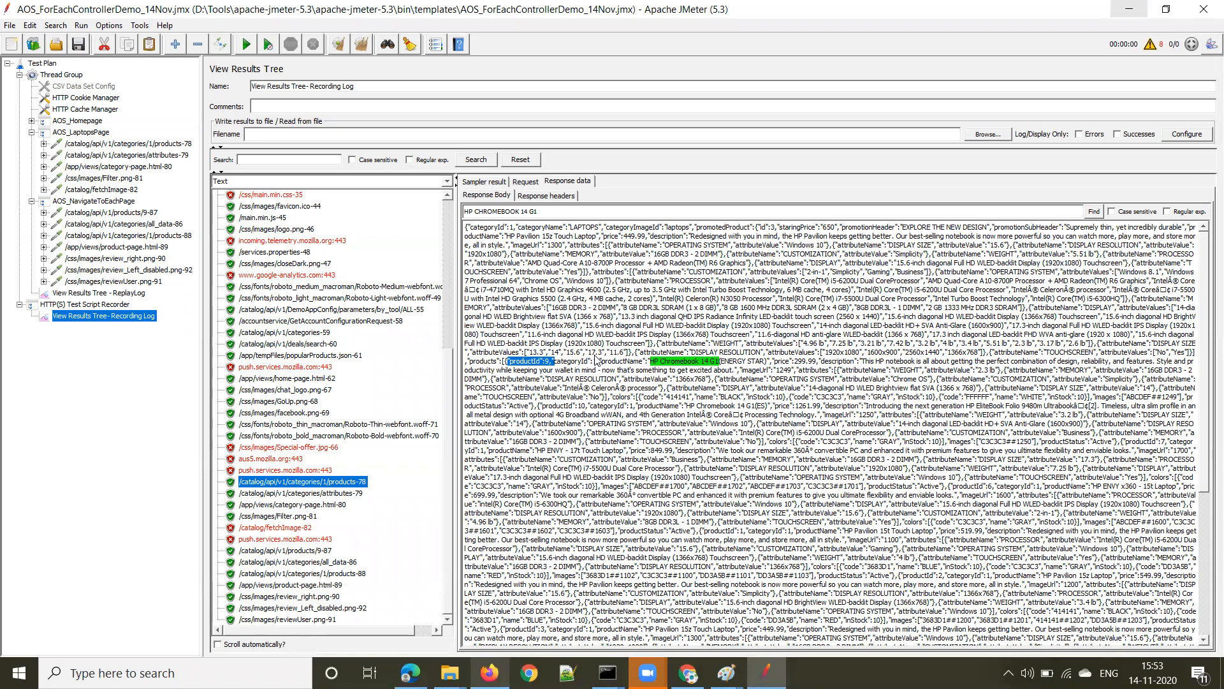
# Copy {"productId":9," from the response, add a Boundary Extractor under the products-78 request, and put the copied text in its comments.
pyautogui.click(544, 369)
pyautogui.moveTo(506, 363); pyautogui.dragTo(554, 367)
pyautogui.rightClick(138, 144)
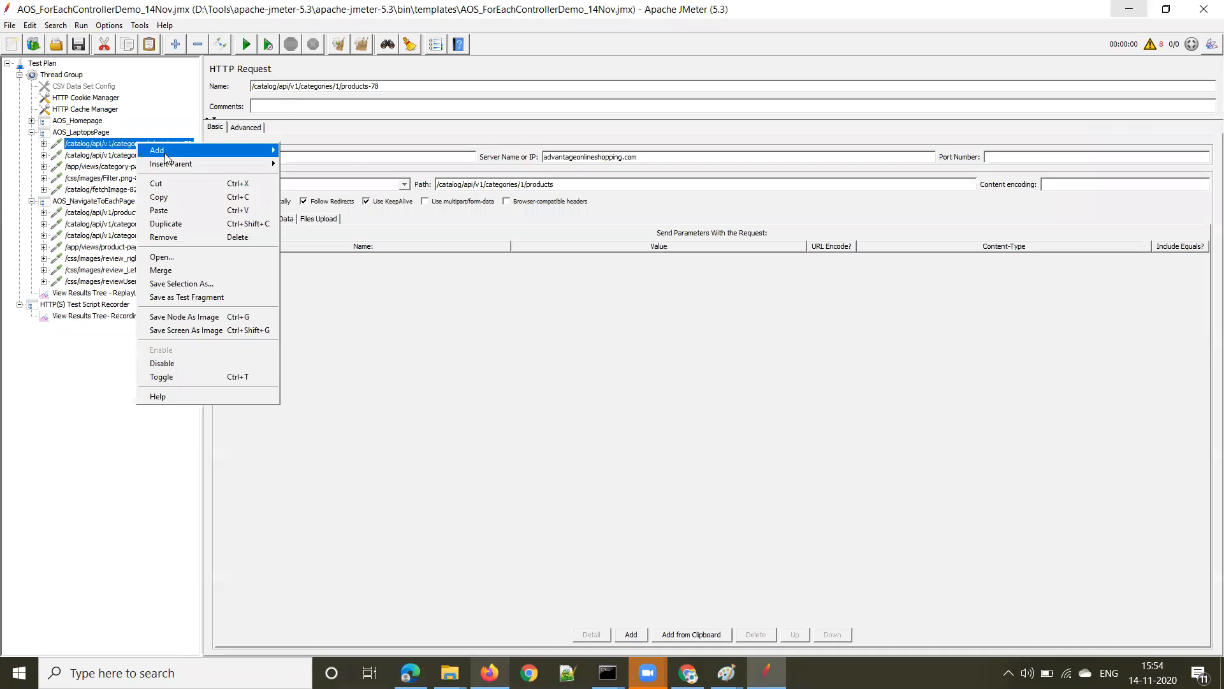
pyautogui.moveTo(197, 151)
pyautogui.moveTo(319, 201)
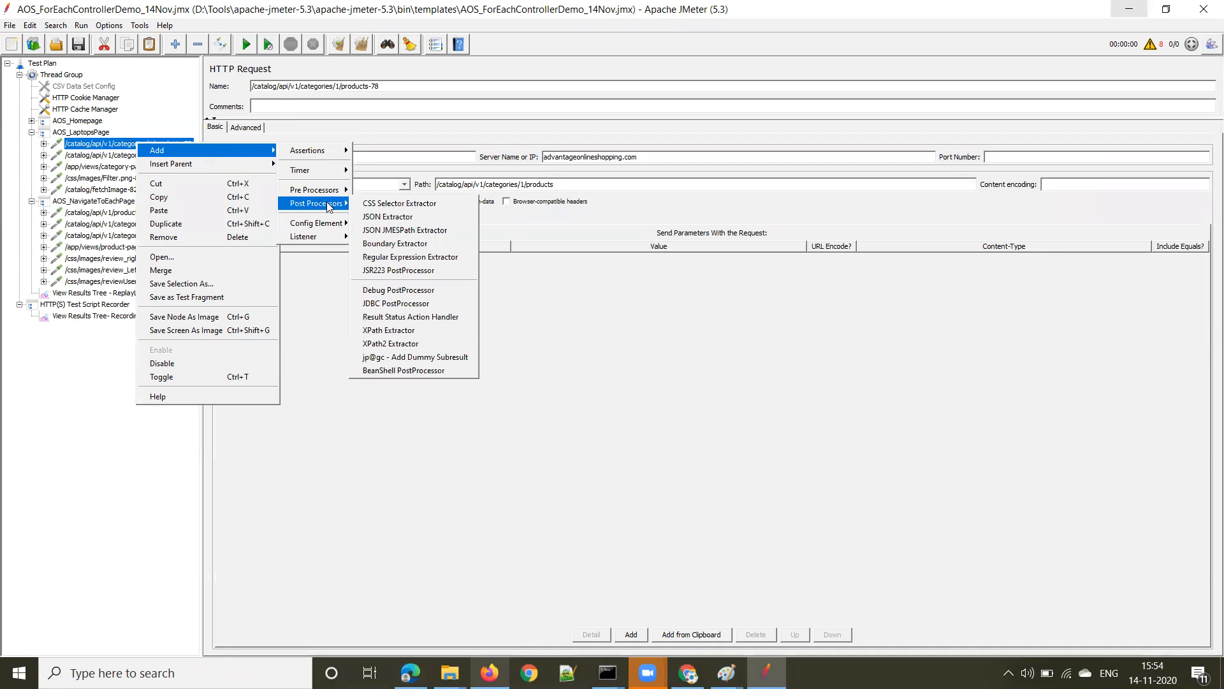
pyautogui.click(403, 245)
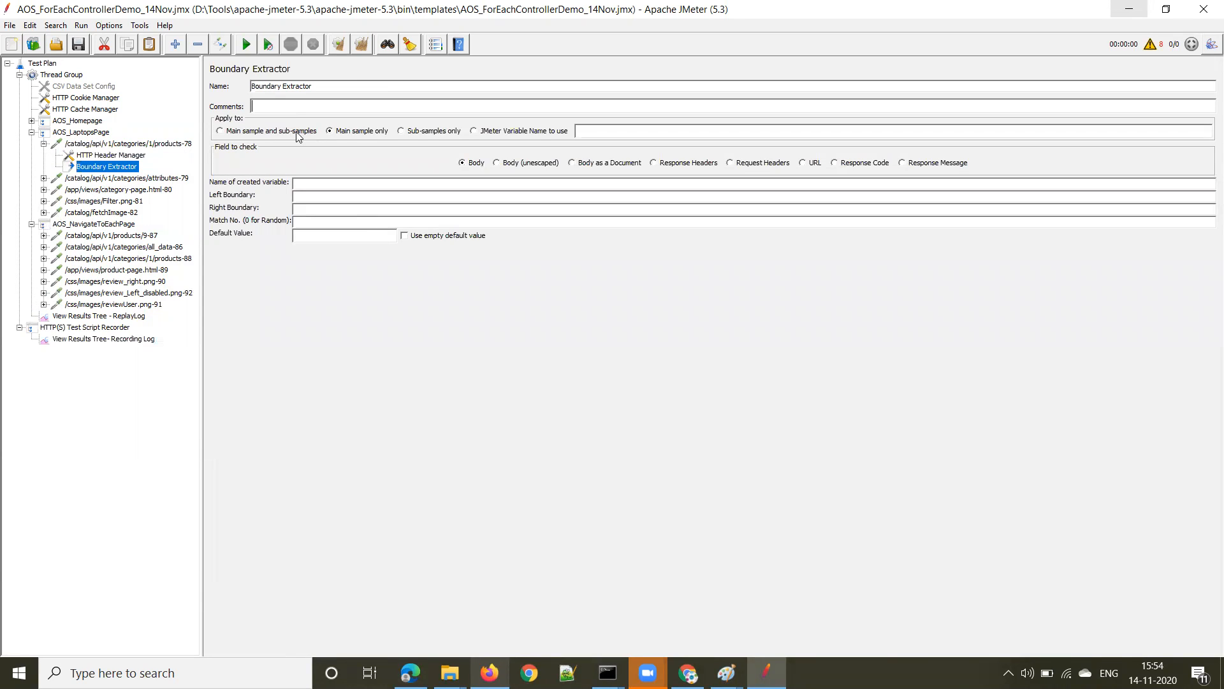
pyautogui.write('"productId":9,"')
# Set the Boundary Extractor's left boundary to {"productId": and its right boundary to ," using the text in the comments.
pyautogui.moveTo(318, 107); pyautogui.dragTo(242, 107)
pyautogui.hotkey('ctrl', 'c')
pyautogui.click(319, 196)
pyautogui.hotkey('ctrl', 'v')
pyautogui.moveTo(324, 108); pyautogui.dragTo(335, 110)
pyautogui.hotkey('ctrl', 'c')
pyautogui.click(329, 209)
pyautogui.hotkey('ctrl', 'v')
# Name the Boundary Extractor's created variable C_productIdArray and check it against the ForEach Controller slide in the browser.
pyautogui.write('C')
pyautogui.doubleClick(318, 196)
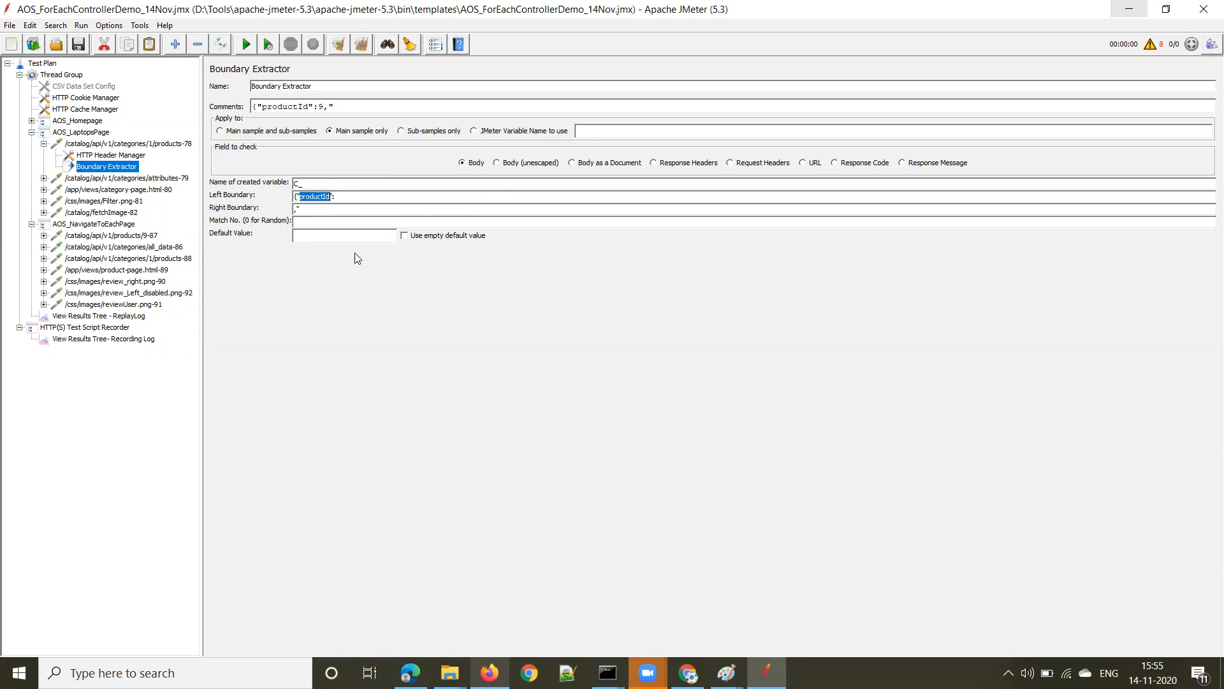
pyautogui.click(314, 184)
pyautogui.hotkey('ctrl', 'v')
pyautogui.write('Array')
pyautogui.hotkey('alt', 'Tab')
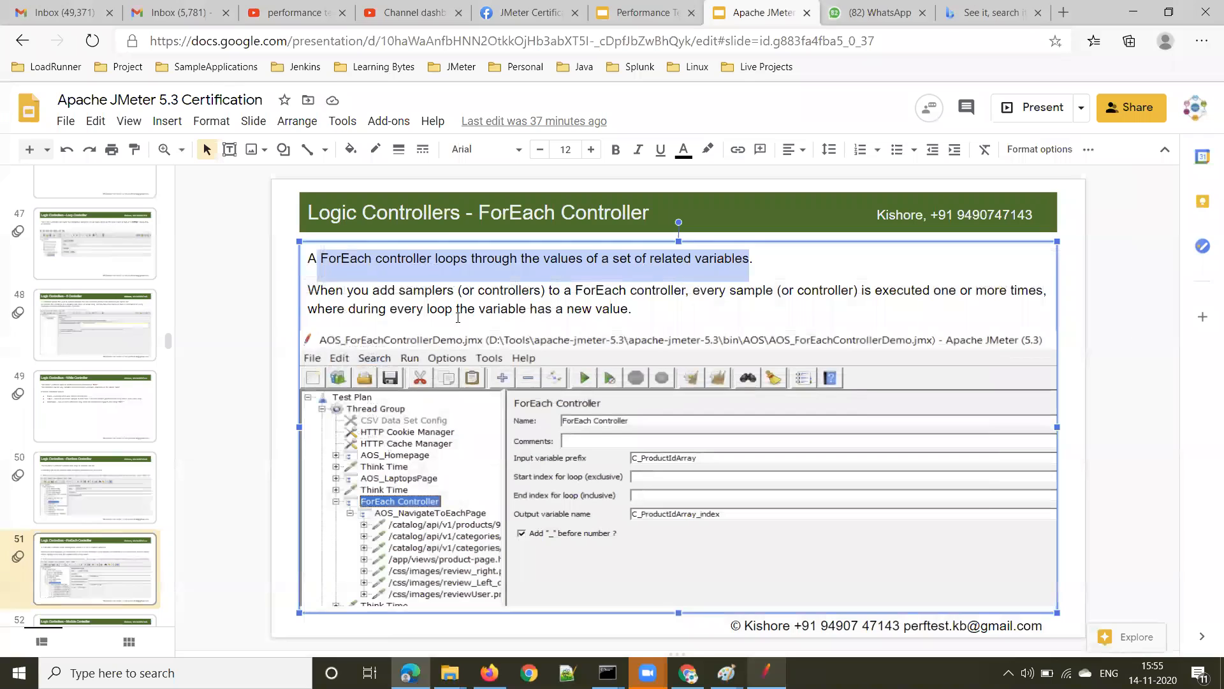
pyautogui.hotkey('alt', 'Tab')
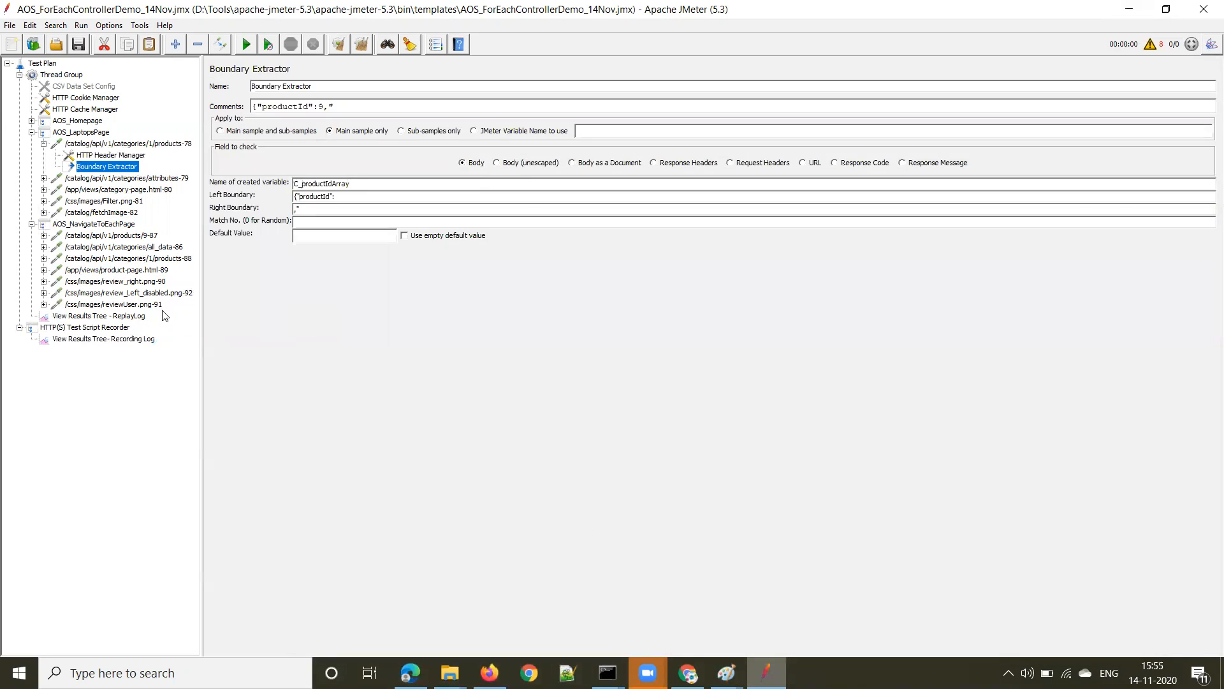
# In the Recording Log, switch the products-78 sample to the Boundary Extractor Tester and enter {"productId":9," as the left boundary.
pyautogui.click(116, 339)
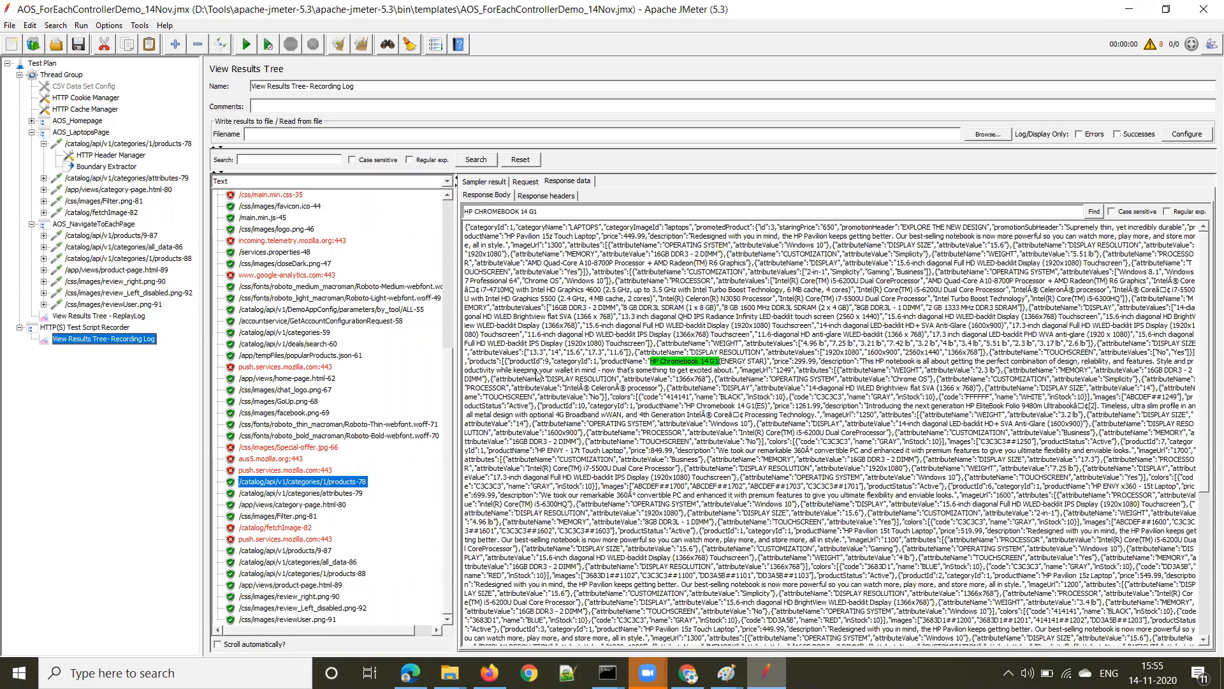
pyautogui.moveTo(507, 365); pyautogui.dragTo(556, 365)
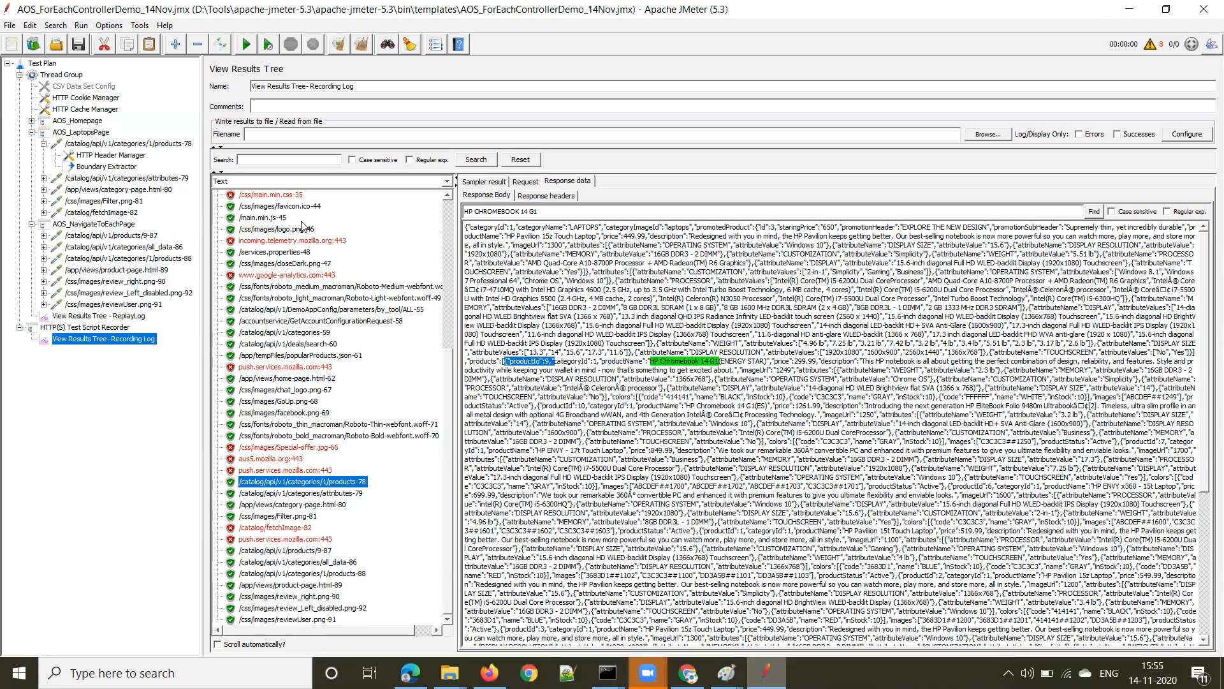
pyautogui.click(380, 182)
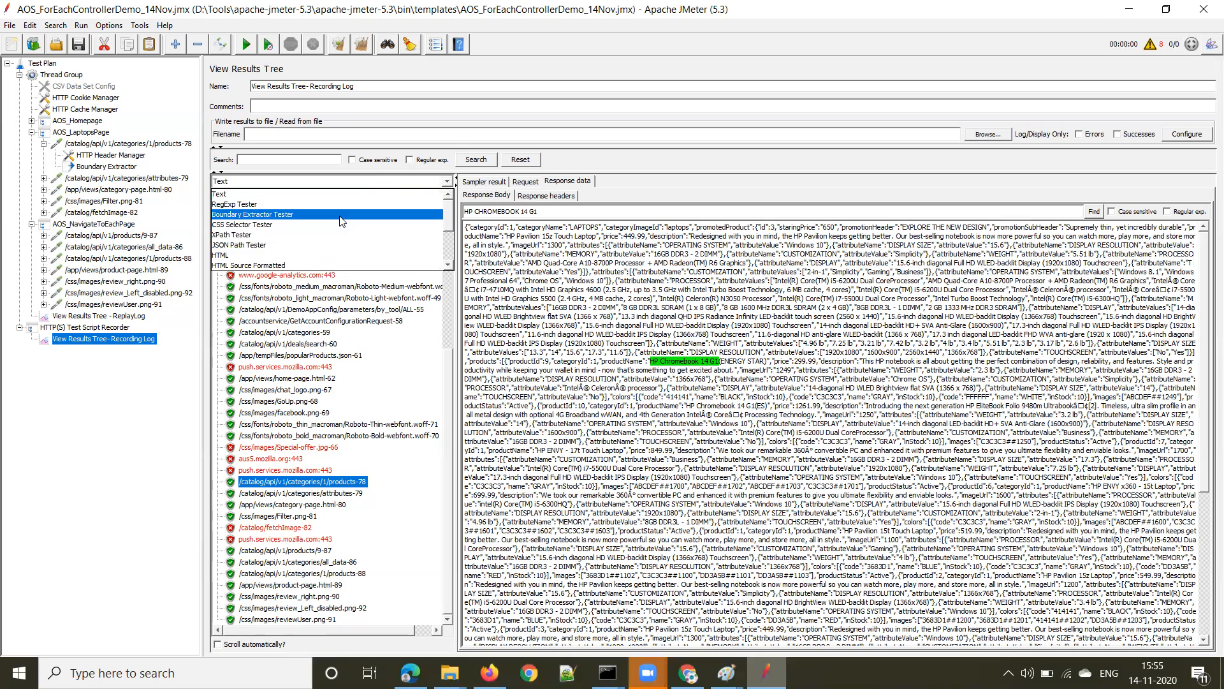
pyautogui.click(343, 221)
pyautogui.click(539, 333)
pyautogui.hotkey('ctrl', 'v')
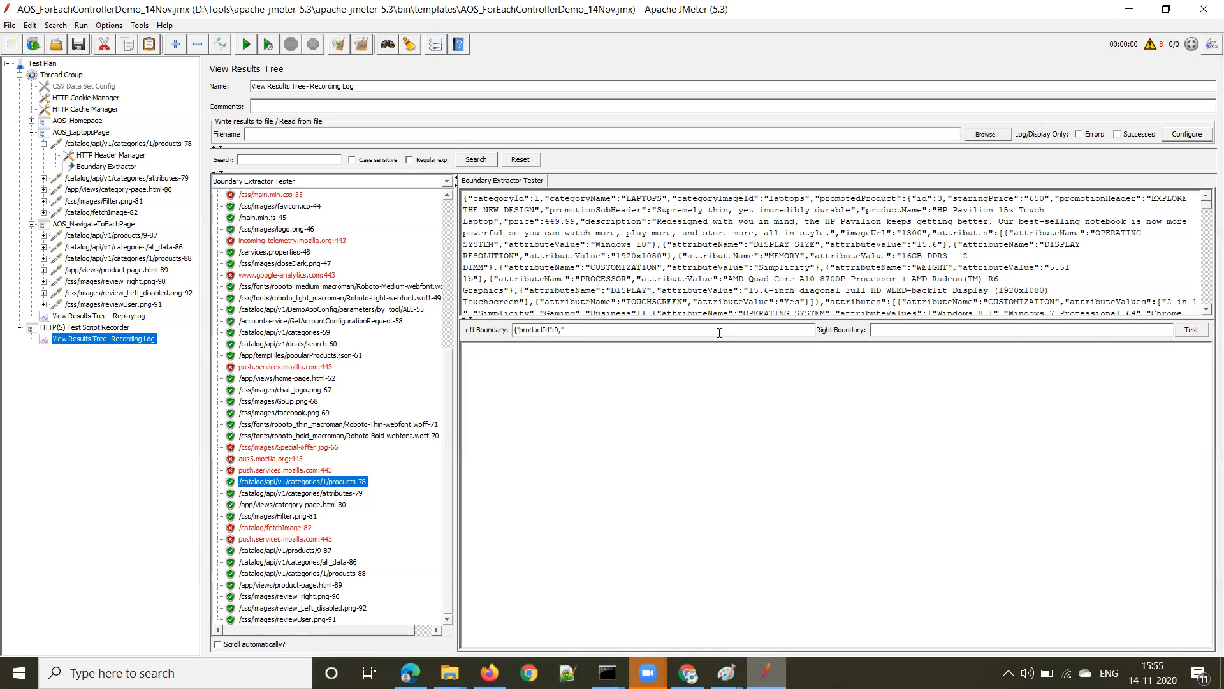
# Split the tester's boundaries into {"productId": on the left and ," on the right, and test the extraction.
pyautogui.moveTo(560, 330); pyautogui.dragTo(566, 330)
pyautogui.hotkey('ctrl', 'x')
pyautogui.click(886, 331)
pyautogui.hotkey('ctrl', 'v')
pyautogui.moveTo(554, 331); pyautogui.dragTo(560, 330)
pyautogui.tripleClick(564, 332)
pyautogui.click(561, 331)
pyautogui.click(1192, 331)
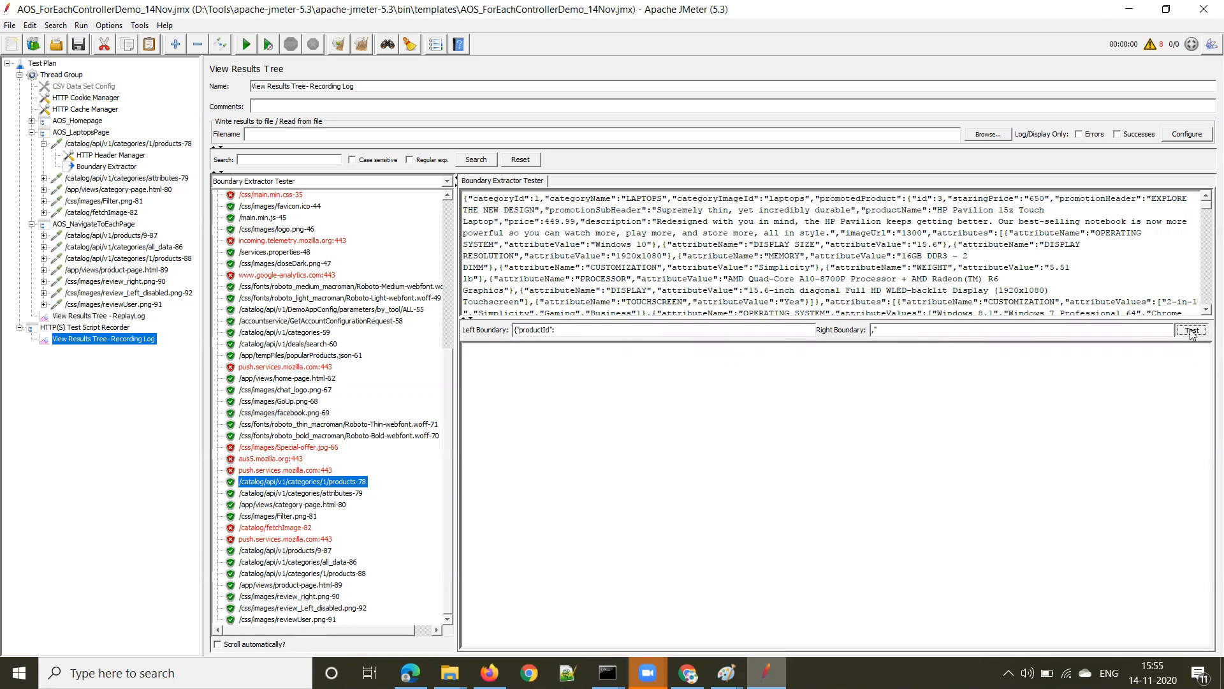
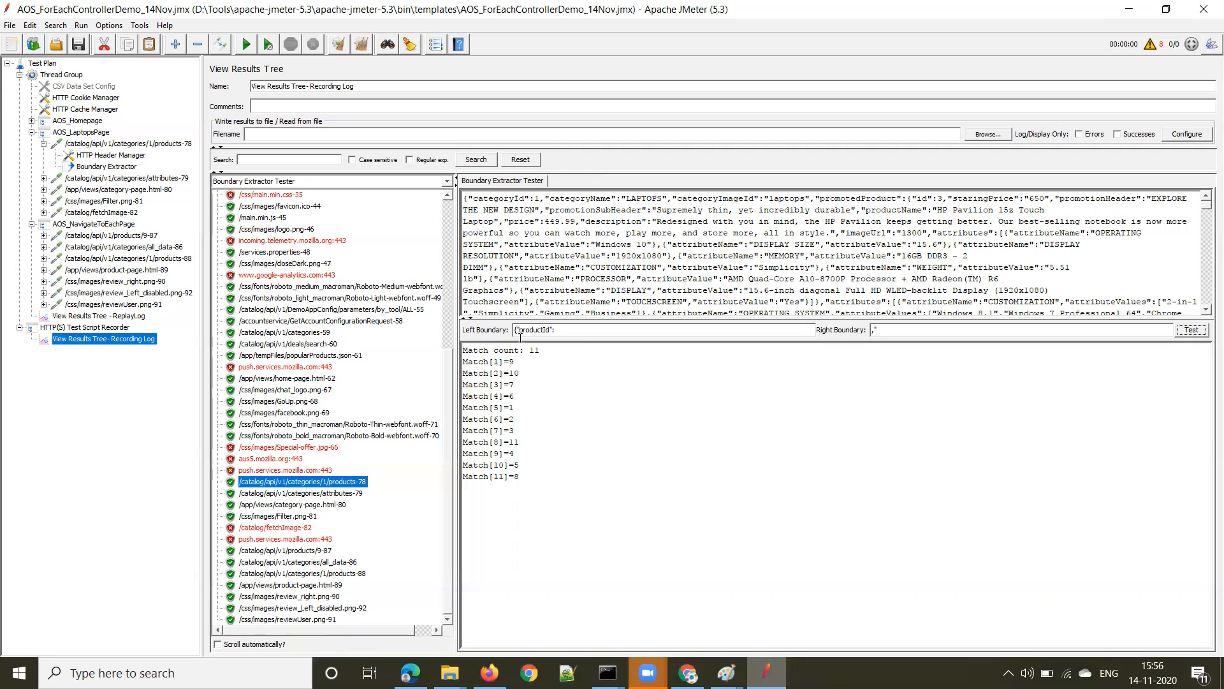
pyautogui.doubleClick(531, 352)
# Review the Boundary Extractor's boundaries under the products-78 request, fill in its match number, and save the test plan.
pyautogui.click(118, 167)
pyautogui.moveTo(301, 208); pyautogui.dragTo(282, 207)
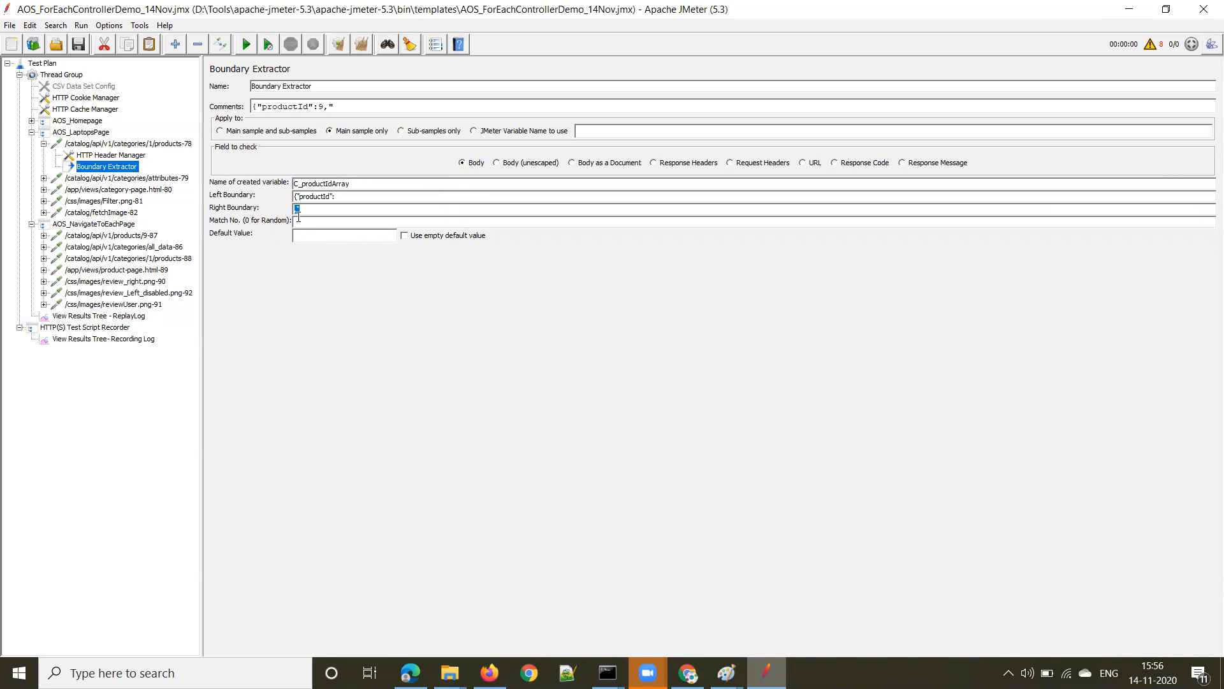
pyautogui.click(318, 221)
pyautogui.doubleClick(303, 222)
pyautogui.click(81, 47)
# Add a Debug Sampler to the AOS_LaptopsPage transaction controller.
pyautogui.click(80, 133)
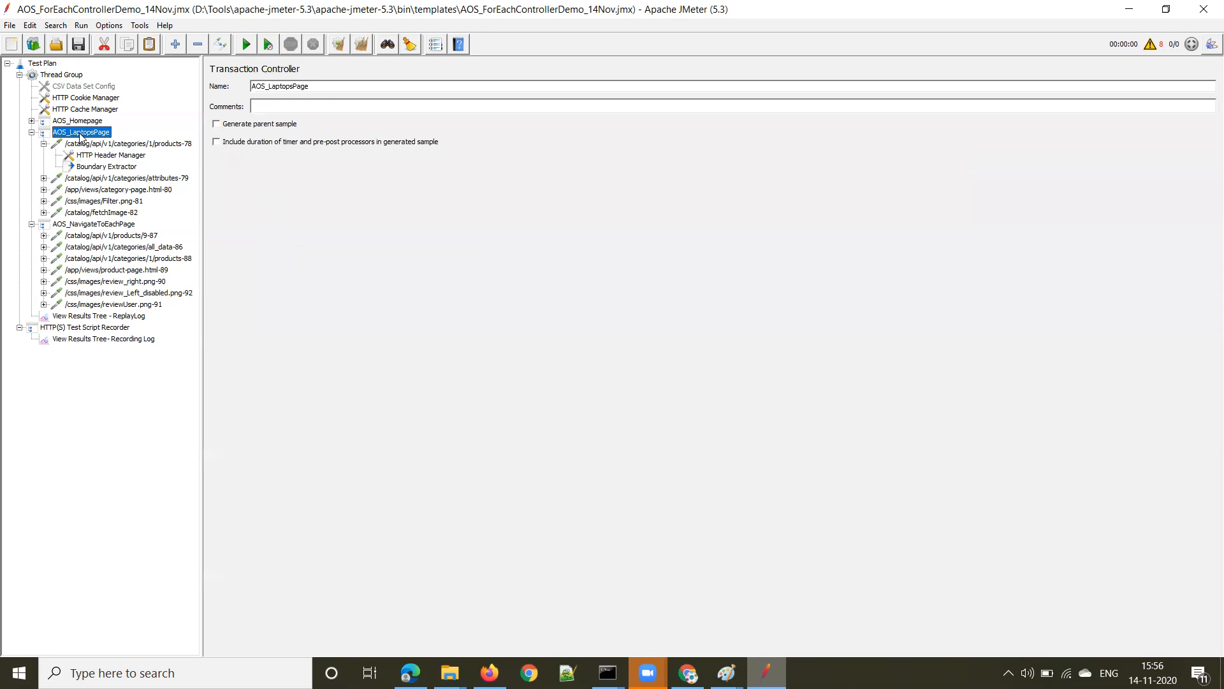
pyautogui.rightClick(80, 133)
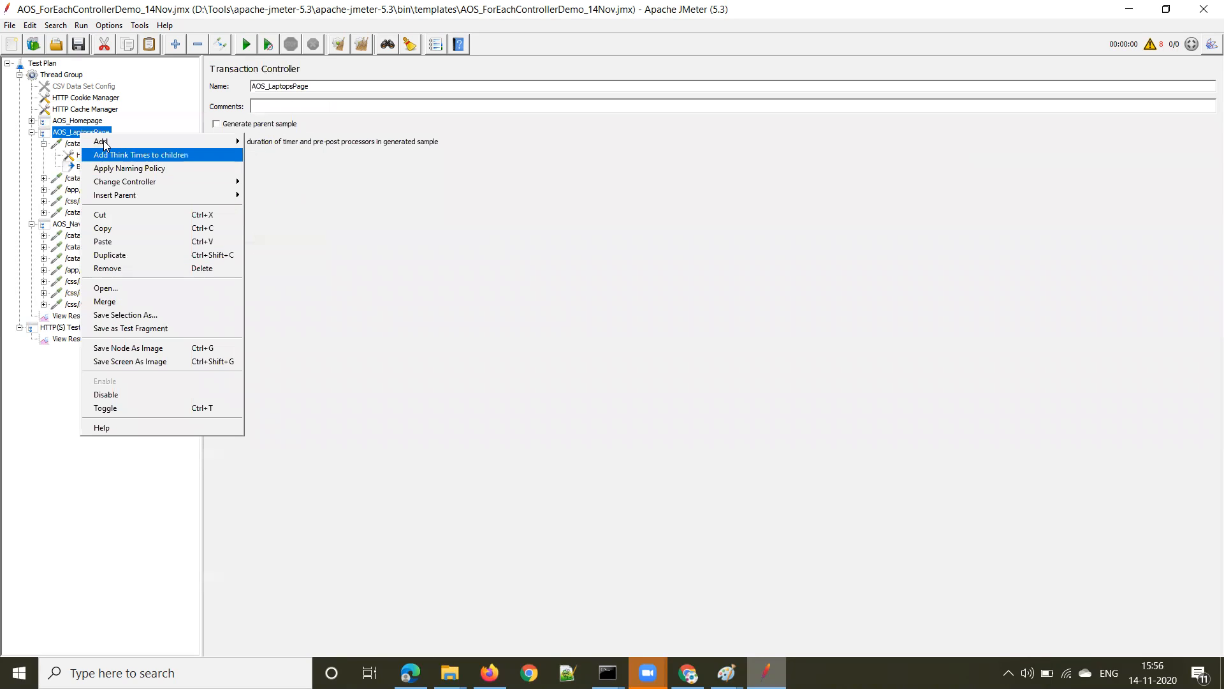
pyautogui.moveTo(136, 141)
pyautogui.moveTo(280, 141)
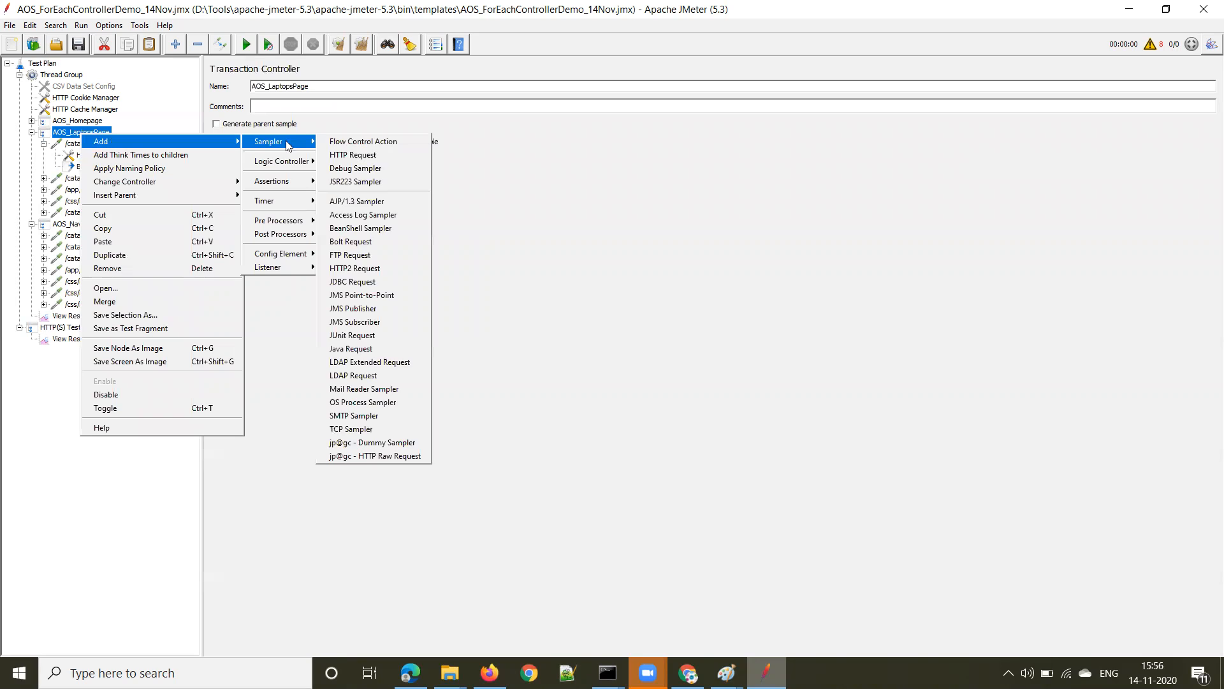
pyautogui.click(355, 169)
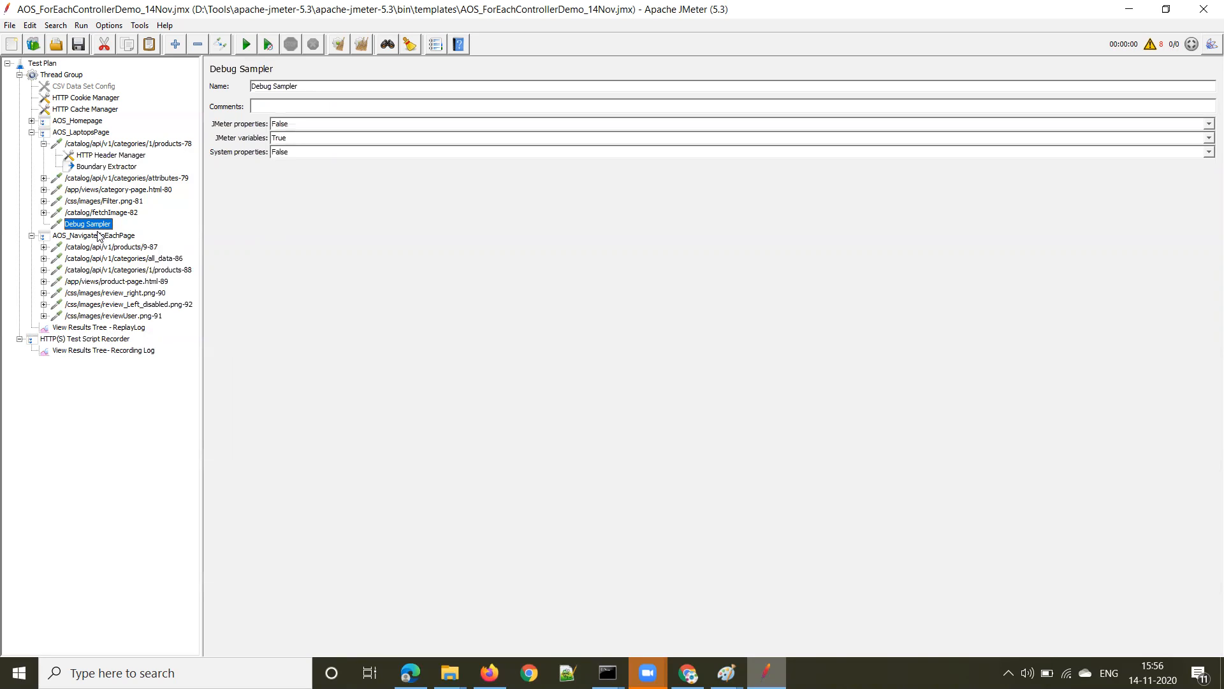
pyautogui.click(89, 327)
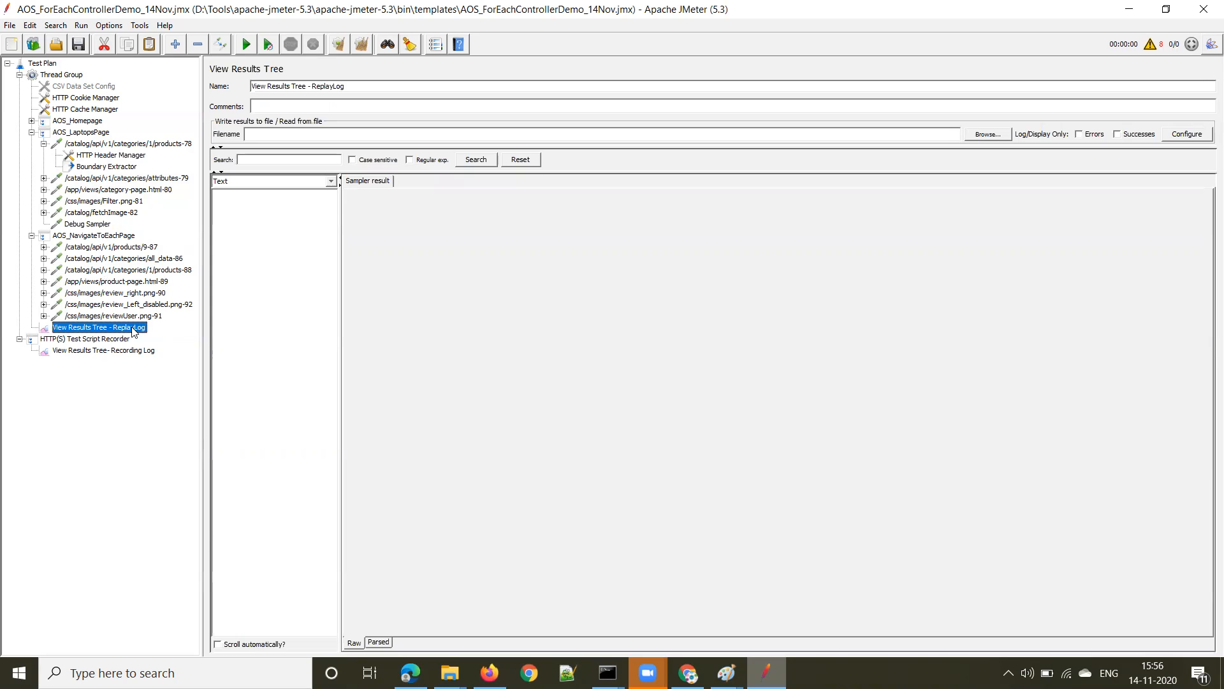
# Rename the Boundary Extractor after its created variable, C_productIdArray, and save the test plan.
pyautogui.click(91, 167)
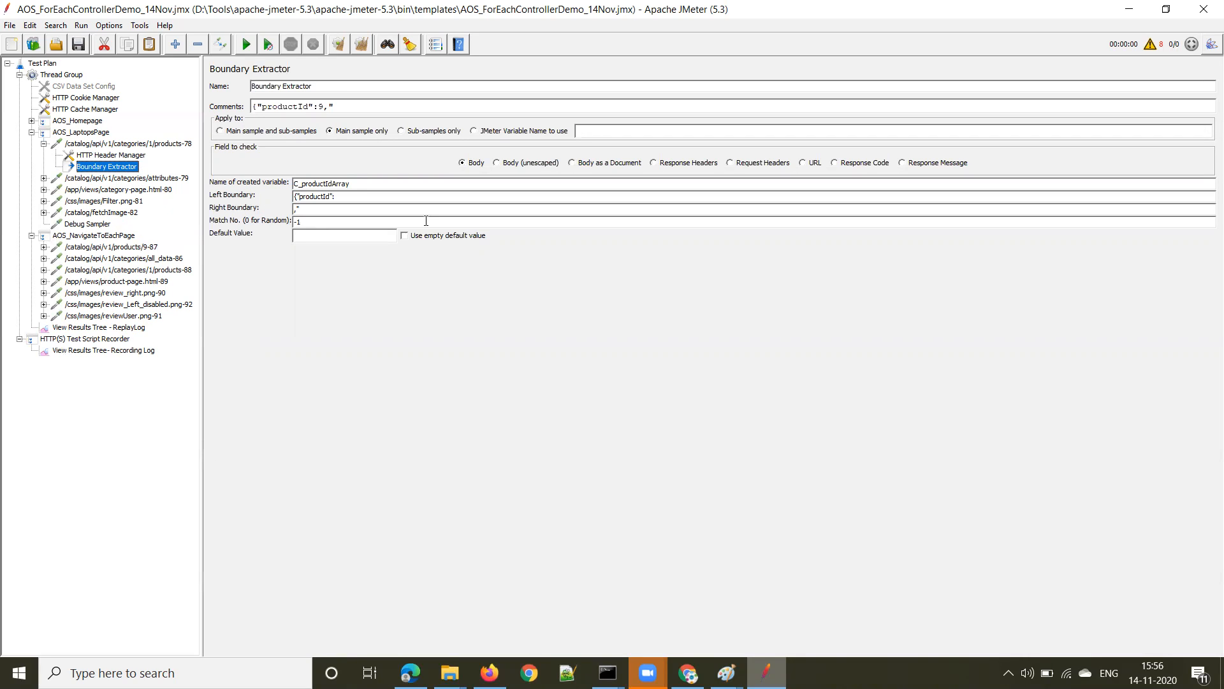
pyautogui.moveTo(358, 187); pyautogui.dragTo(233, 163)
pyautogui.hotkey('ctrl', 'c')
pyautogui.moveTo(321, 89); pyautogui.dragTo(252, 89)
pyautogui.hotkey('ctrl', 'v')
pyautogui.click(119, 155)
pyautogui.click(124, 168)
pyautogui.click(76, 45)
# Run the test plan and enable Generate parent sample for the AOS_LaptopsPage and AOS_NavigateToEachPage transaction controllers.
pyautogui.click(102, 328)
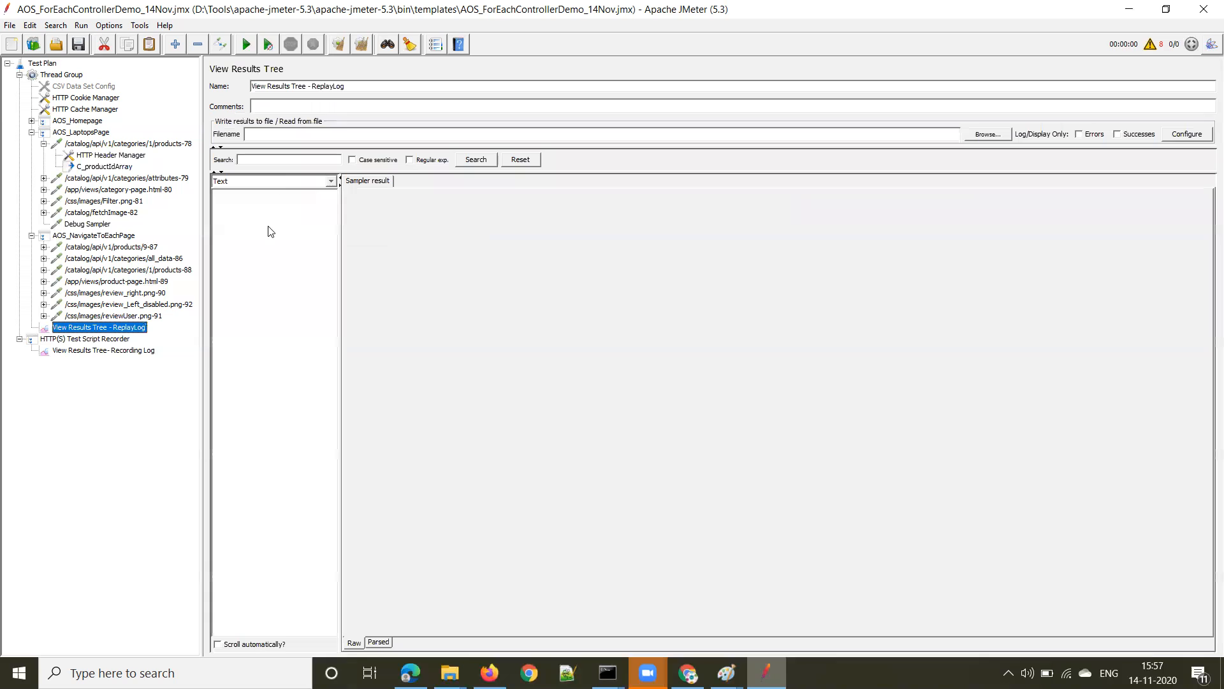
pyautogui.click(247, 44)
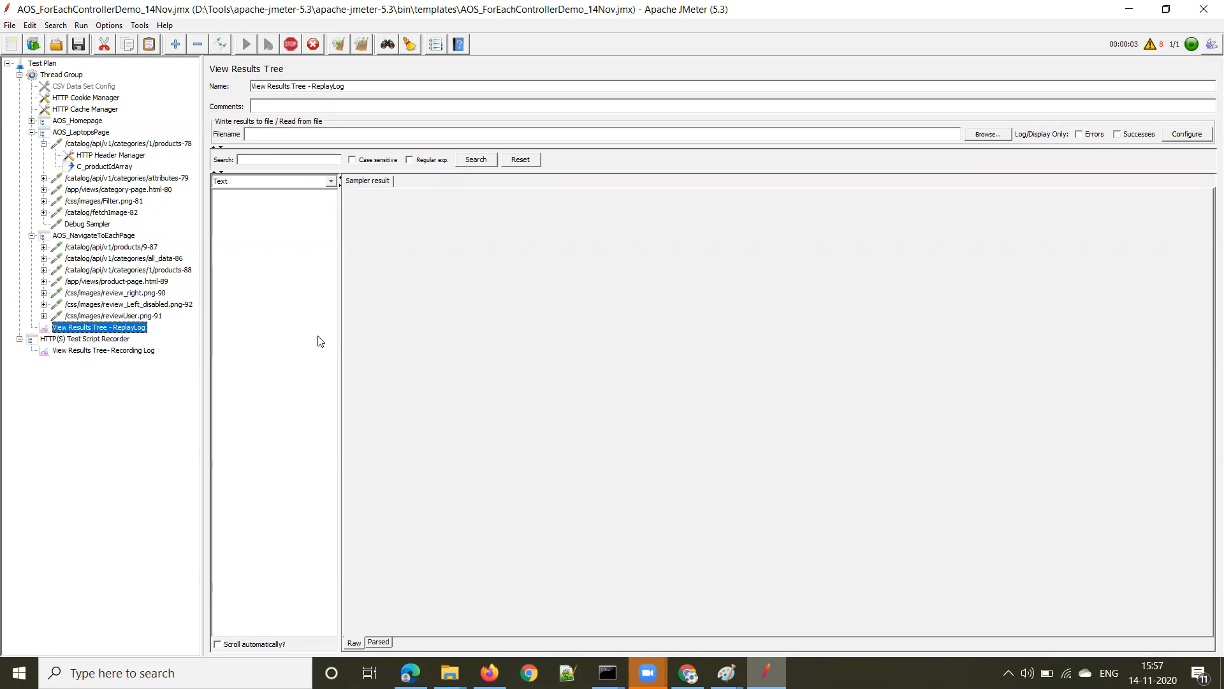
pyautogui.click(78, 120)
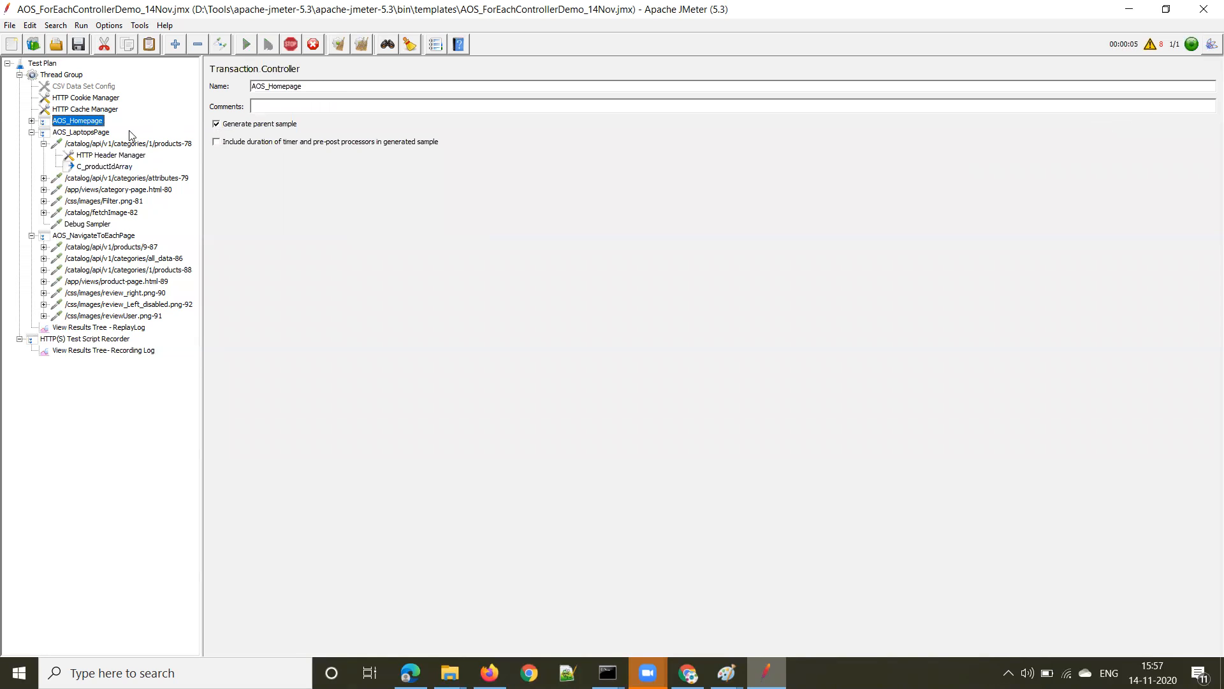
pyautogui.click(92, 132)
pyautogui.click(217, 125)
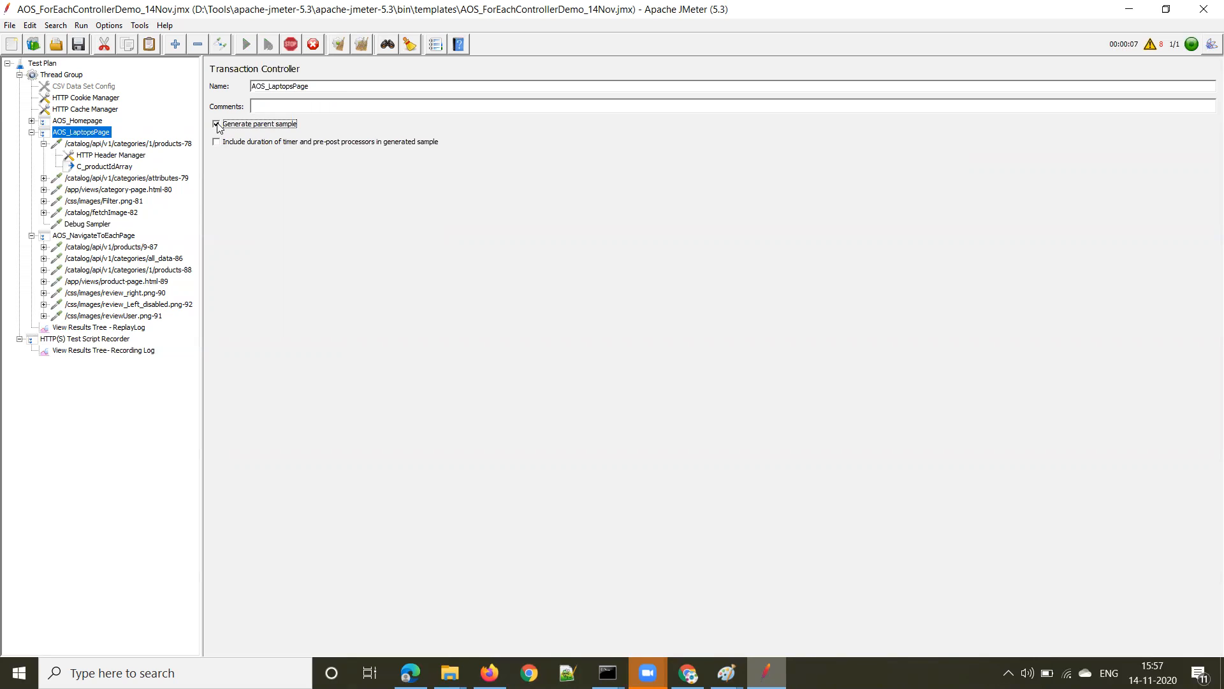
pyautogui.click(94, 236)
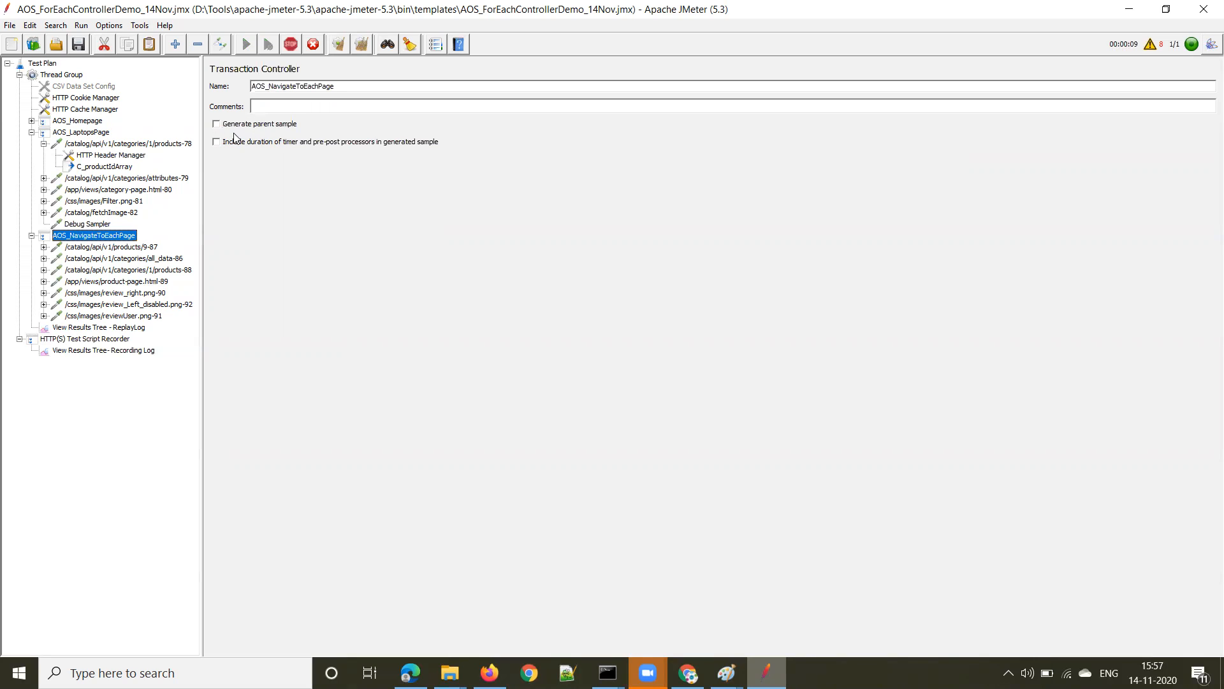
pyautogui.click(216, 124)
# Examine the Debug Sampler's response body in the ReplayLog results tree for the C_productIdArray variables and their match count.
pyautogui.click(101, 328)
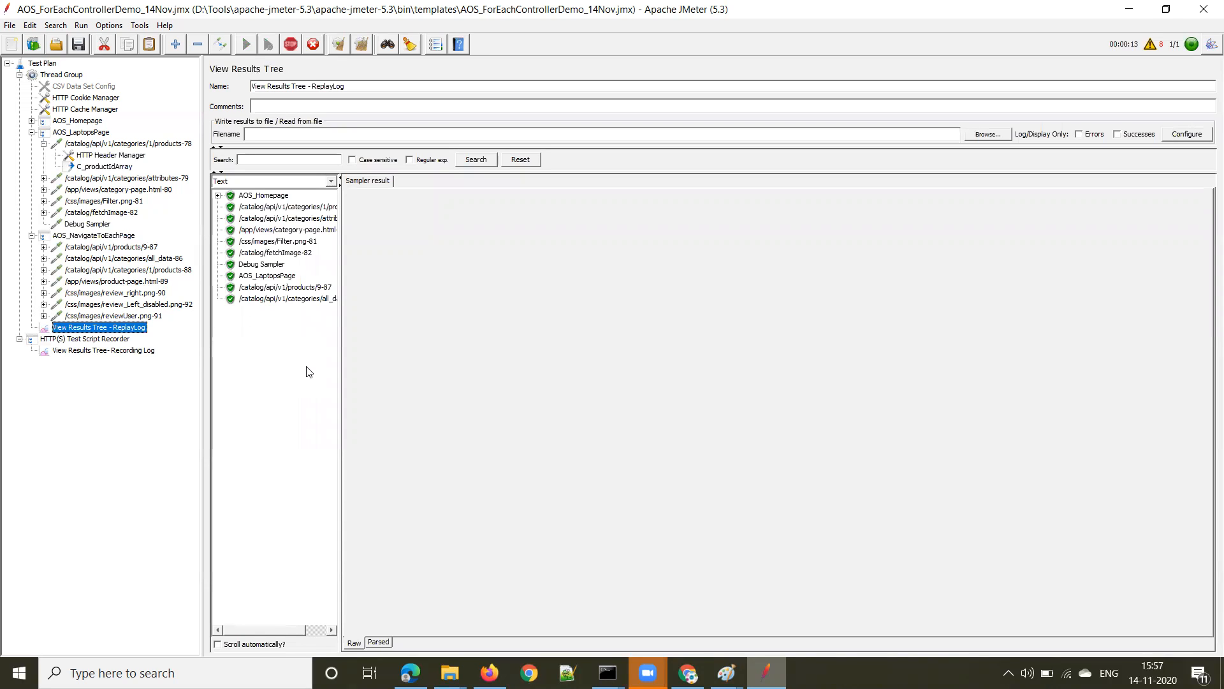
pyautogui.click(265, 264)
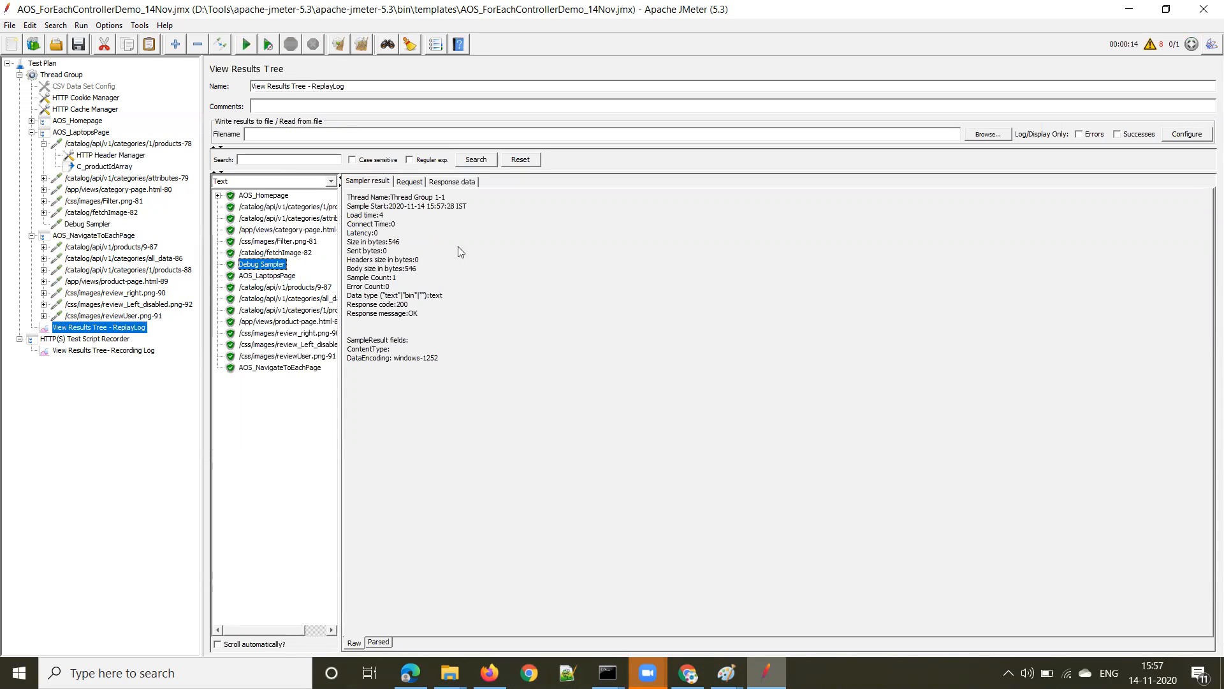
pyautogui.click(458, 183)
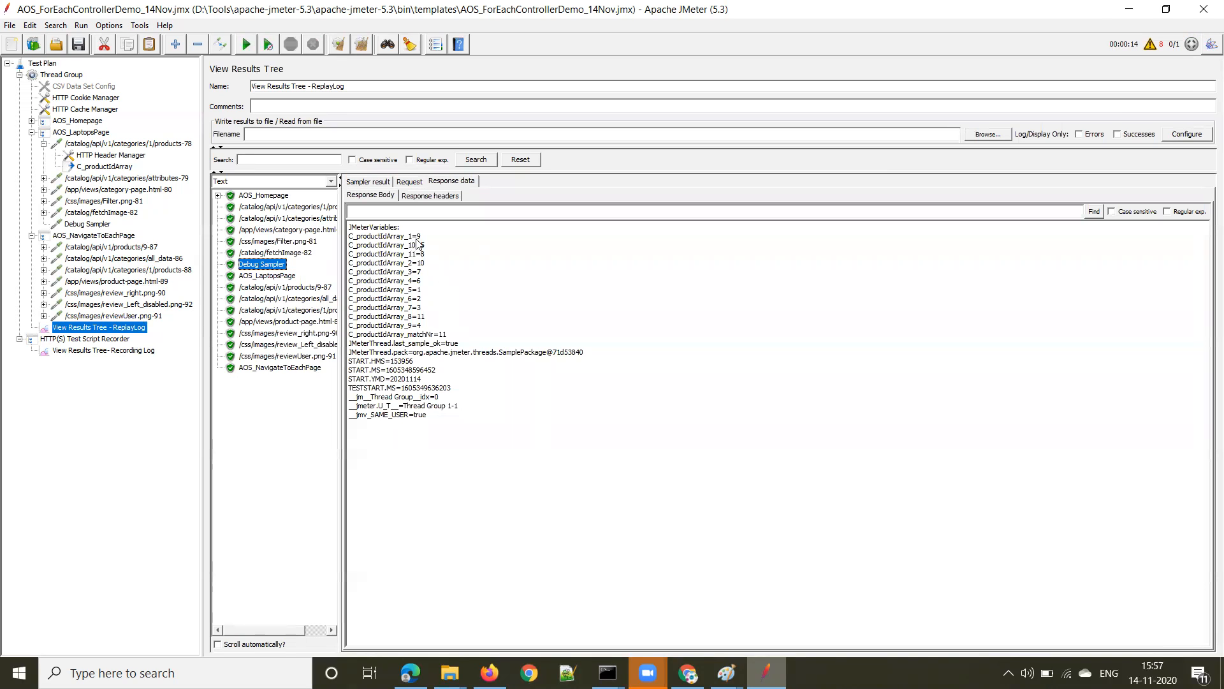
pyautogui.moveTo(448, 335); pyautogui.dragTo(349, 336)
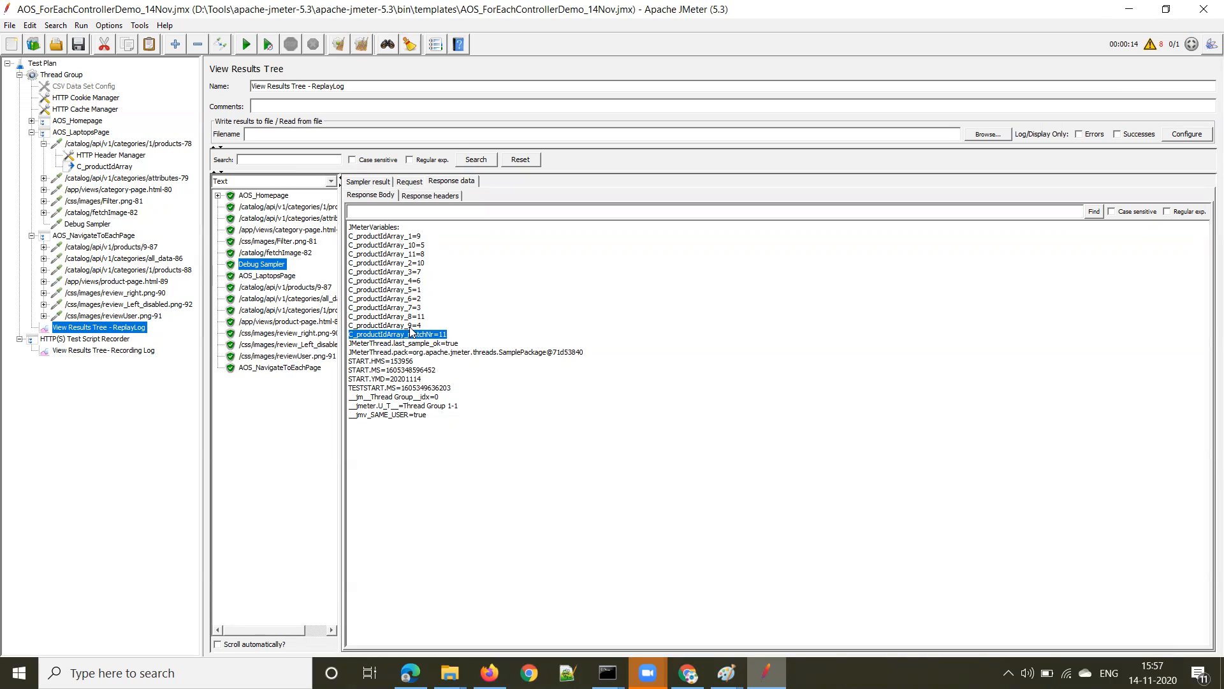
pyautogui.moveTo(445, 339); pyautogui.dragTo(348, 336)
pyautogui.click(113, 237)
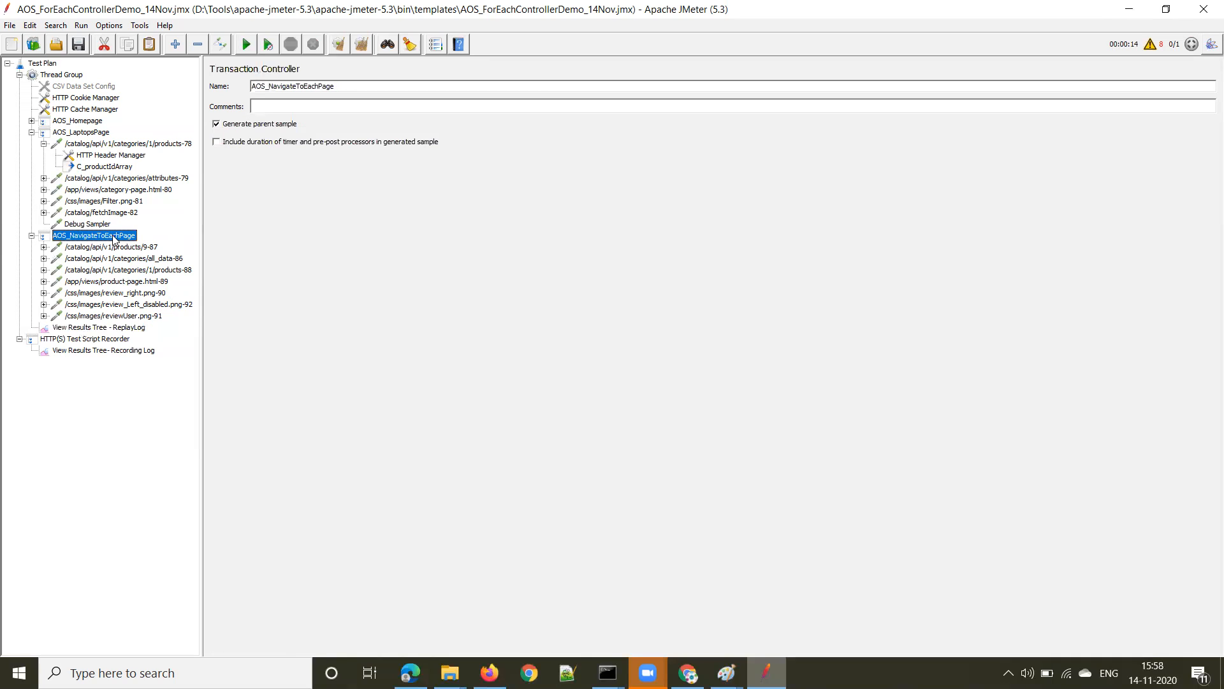
pyautogui.click(73, 225)
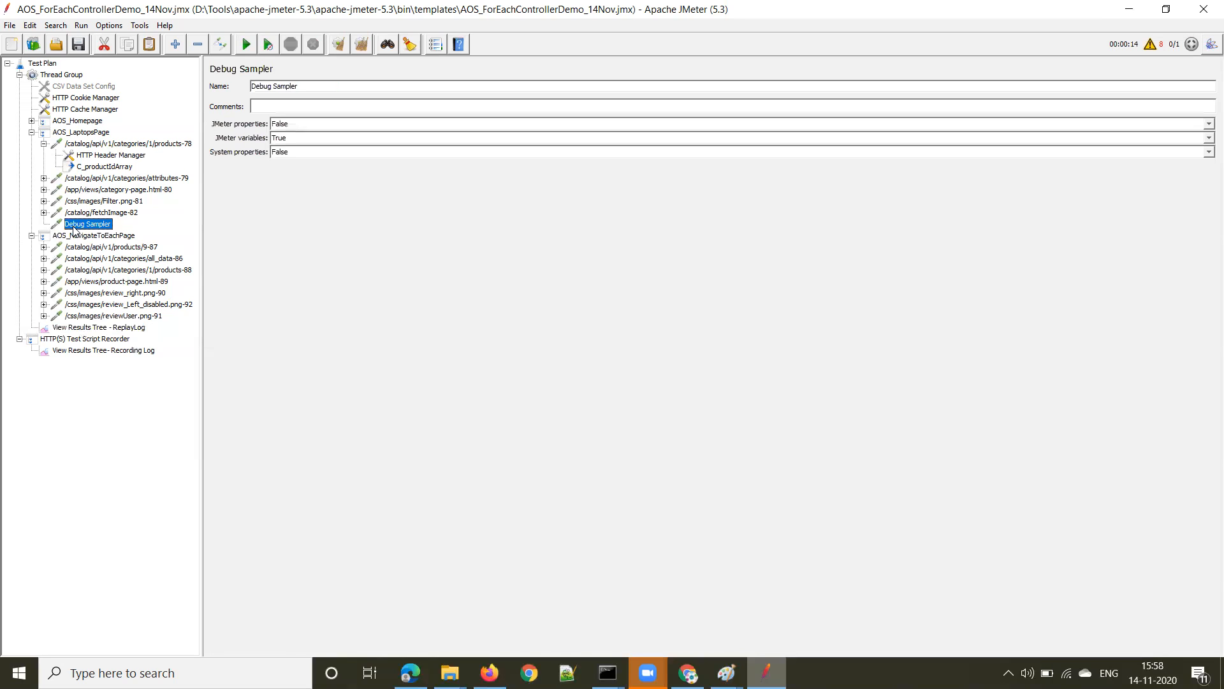
pyautogui.click(106, 329)
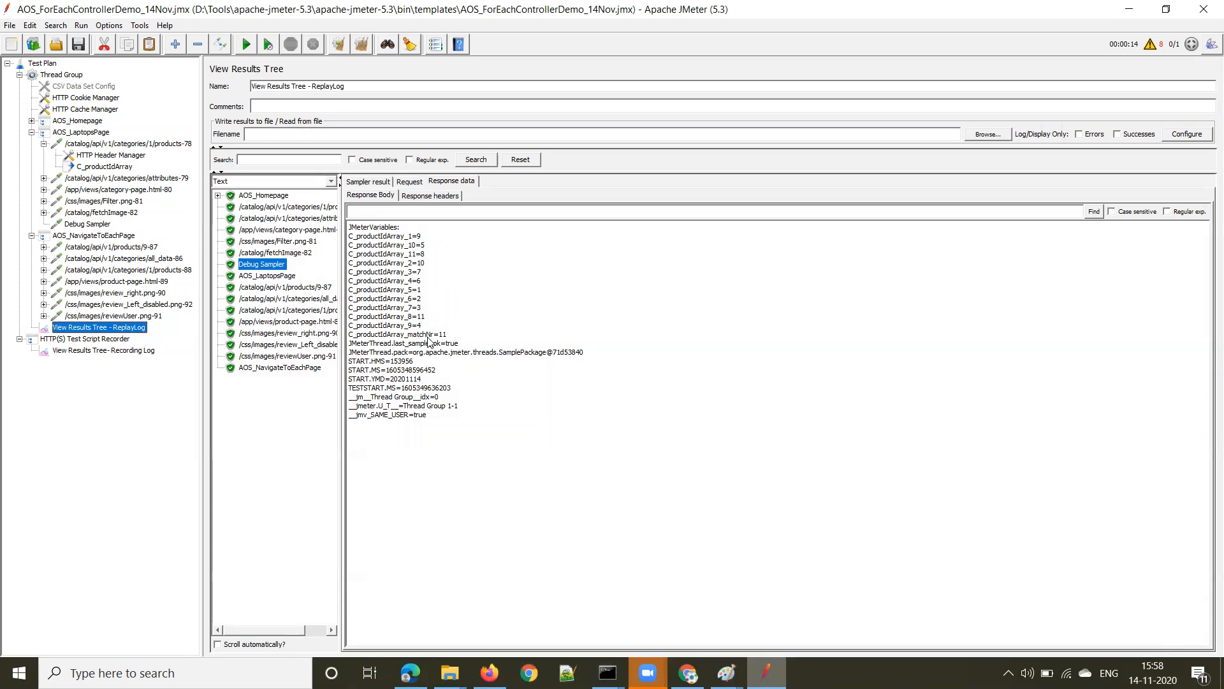
pyautogui.moveTo(449, 336); pyautogui.dragTo(345, 336)
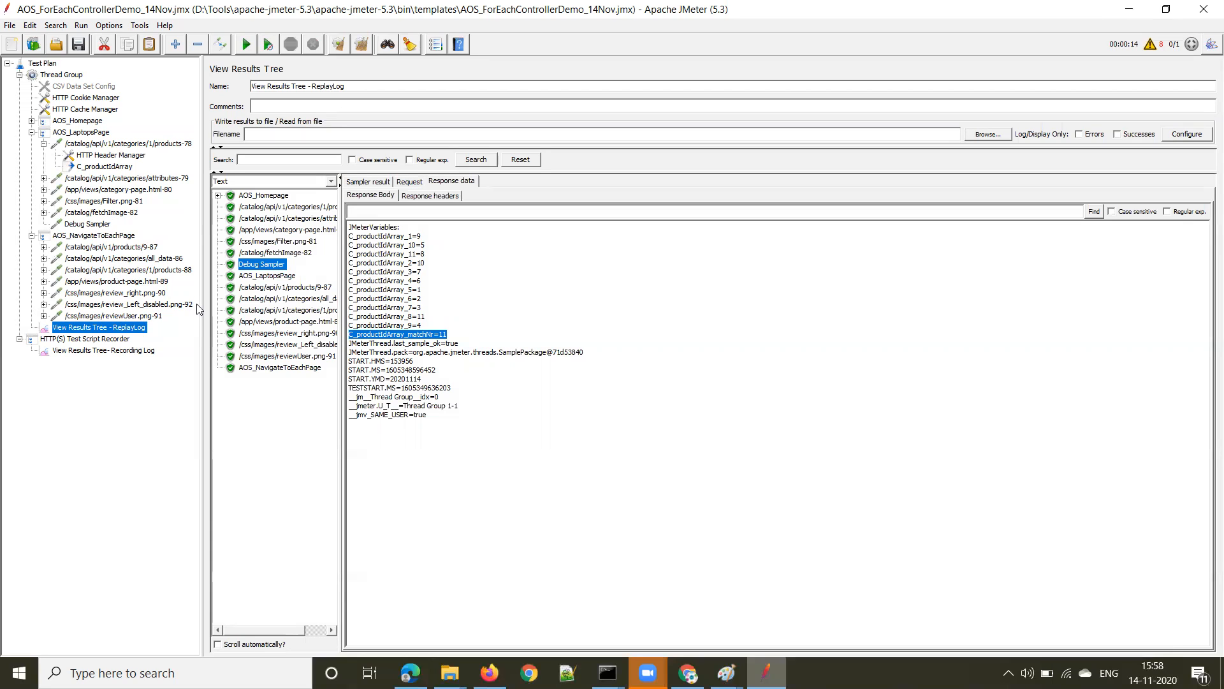
# Inspect the hard-coded product ID in the path of the products/9-87 request under AOS_NavigateToEachPage.
pyautogui.click(75, 237)
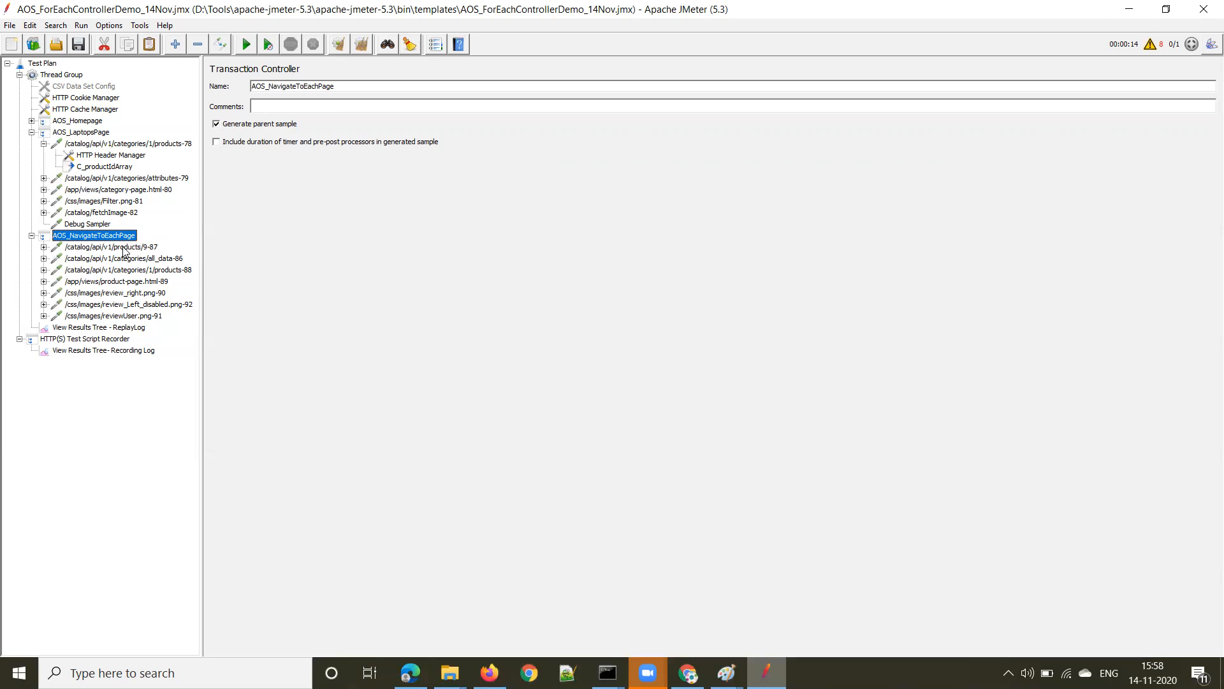
pyautogui.click(123, 248)
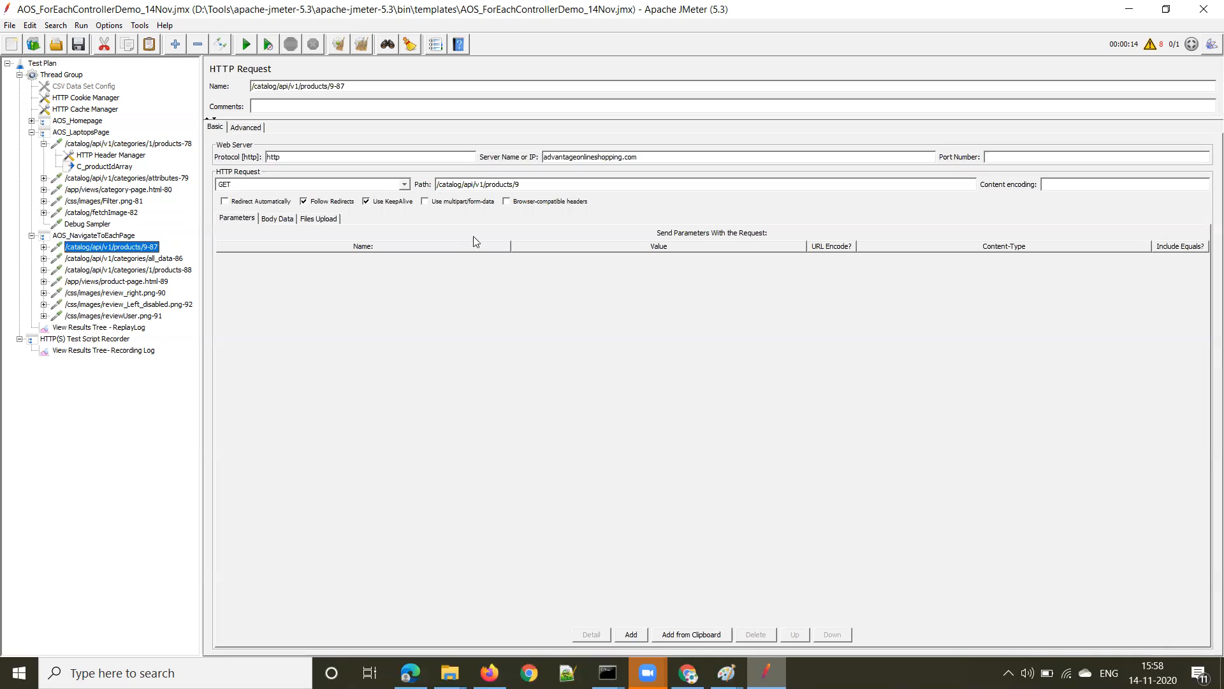
pyautogui.moveTo(524, 185); pyautogui.dragTo(511, 185)
# Add a ForEach Controller to the Thread Group and place it between AOS_LaptopsPage and AOS_NavigateToEachPage.
pyautogui.click(59, 132)
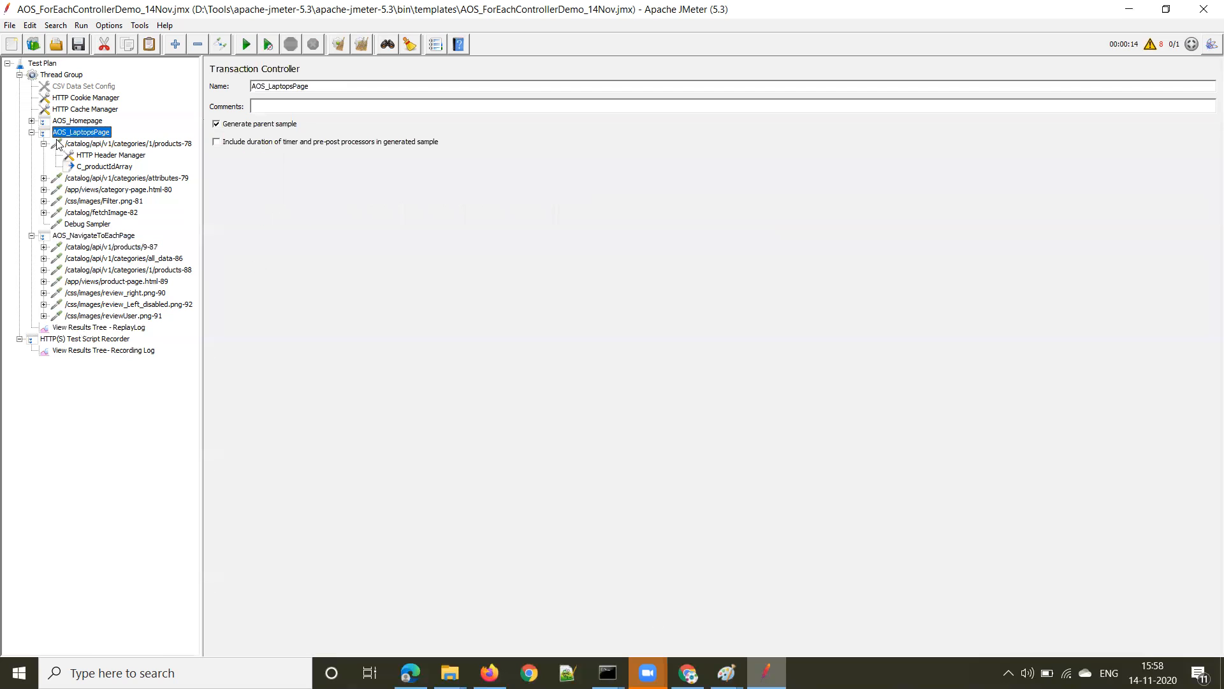
pyautogui.click(31, 132)
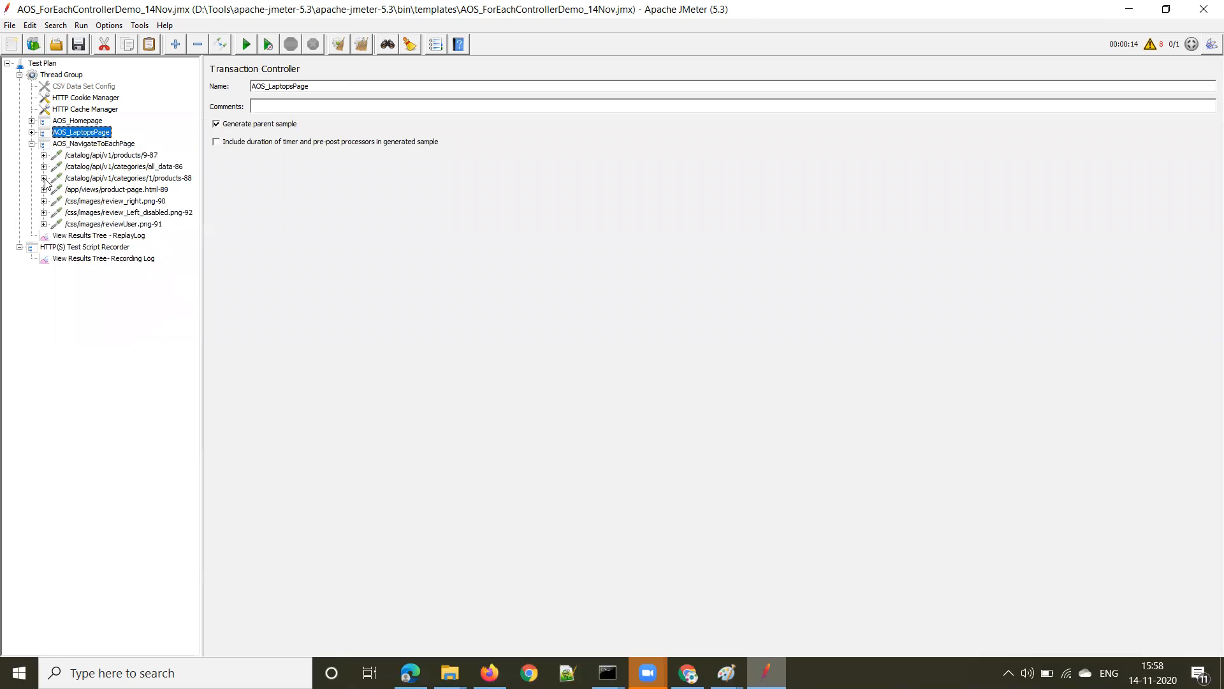
pyautogui.click(32, 144)
pyautogui.click(63, 76)
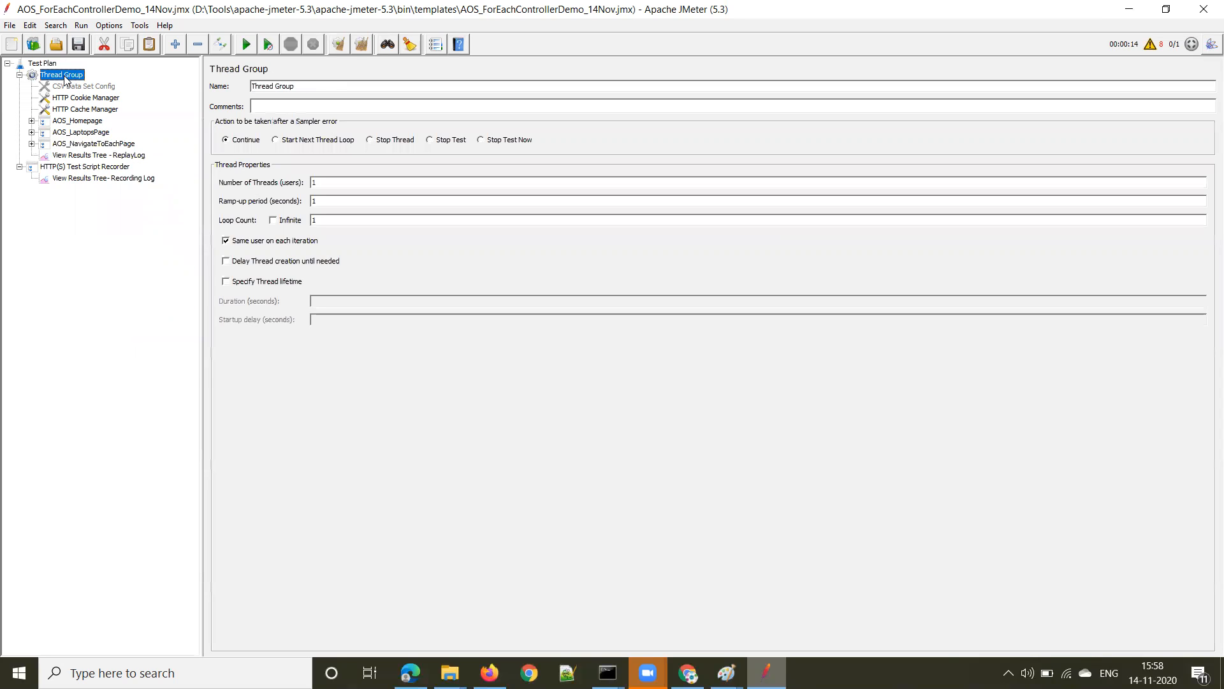
pyautogui.rightClick(63, 75)
pyautogui.moveTo(129, 85)
pyautogui.moveTo(264, 104)
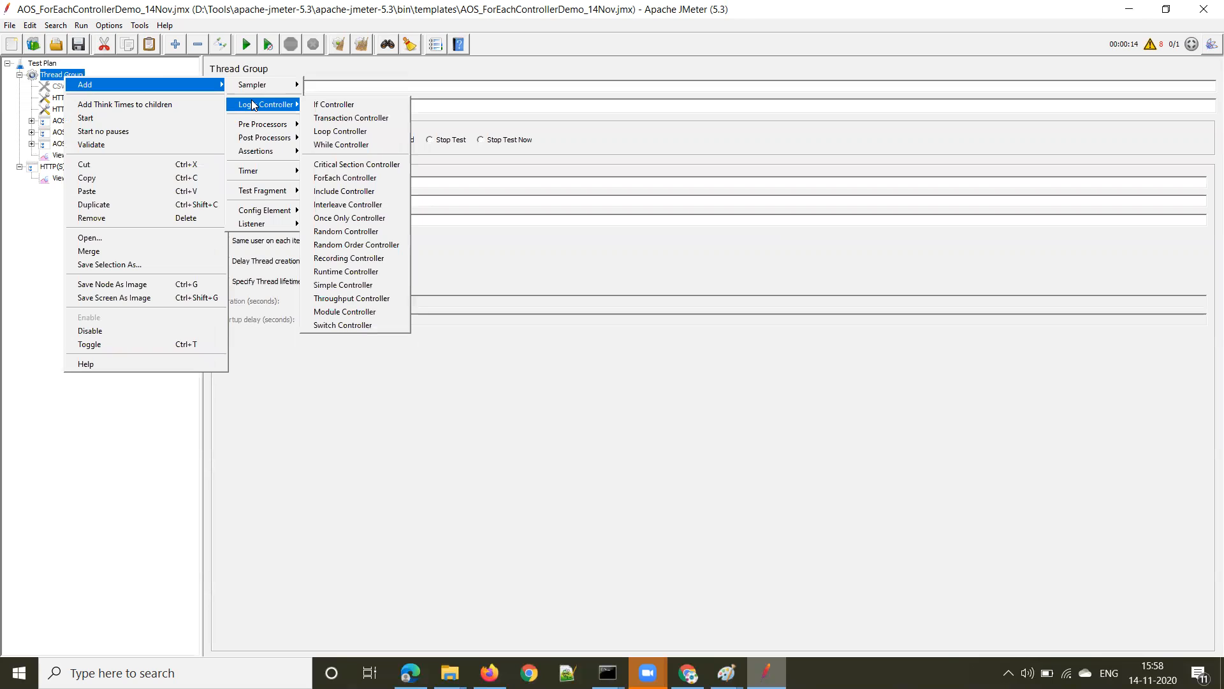
pyautogui.click(345, 177)
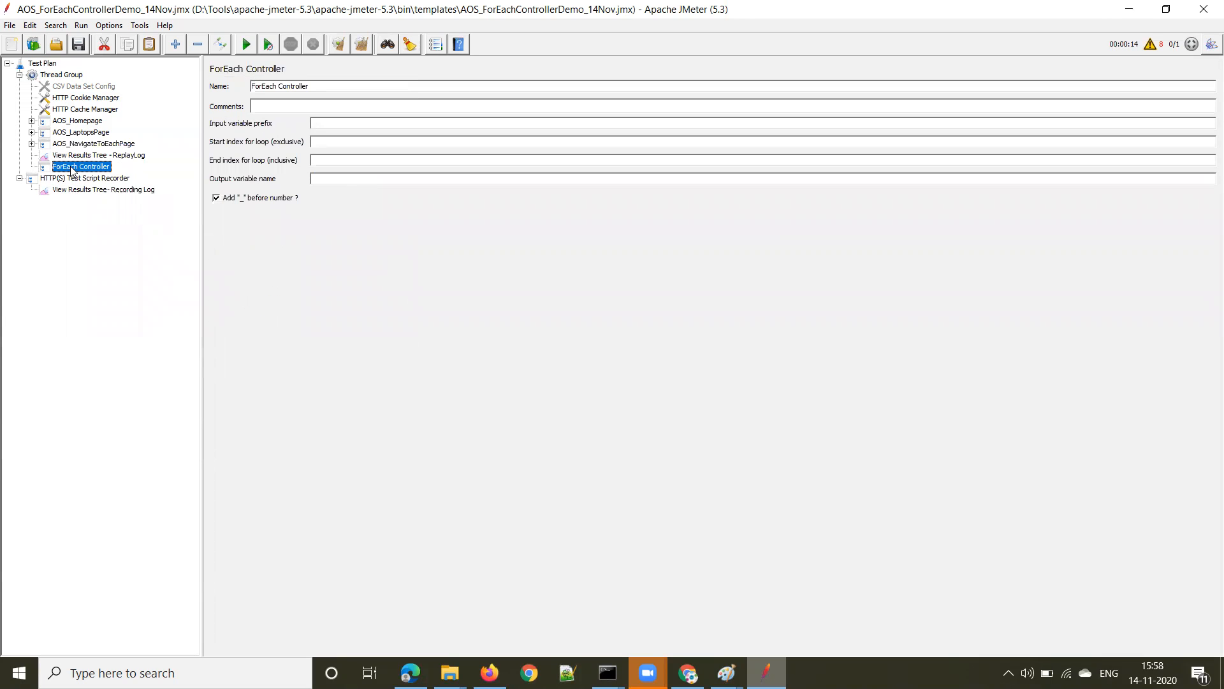
pyautogui.moveTo(72, 169); pyautogui.dragTo(73, 145)
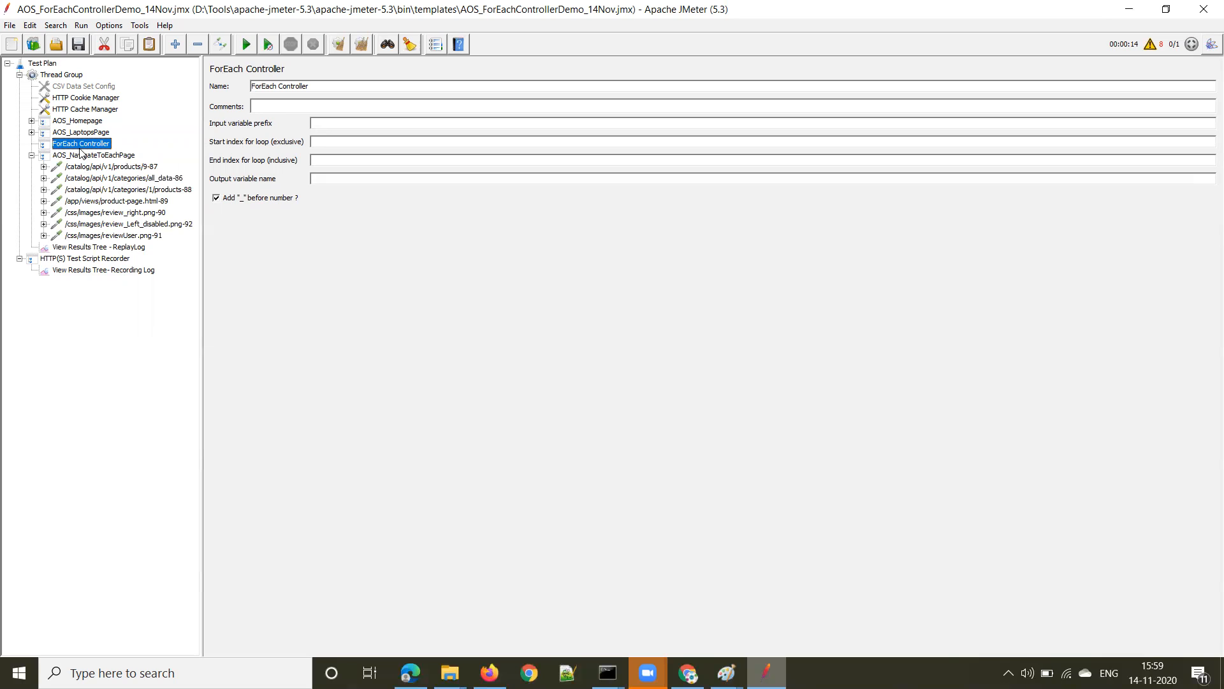
# Nest the AOS_NavigateToEachPage transaction controller inside the ForEach Controller.
pyautogui.click(93, 156)
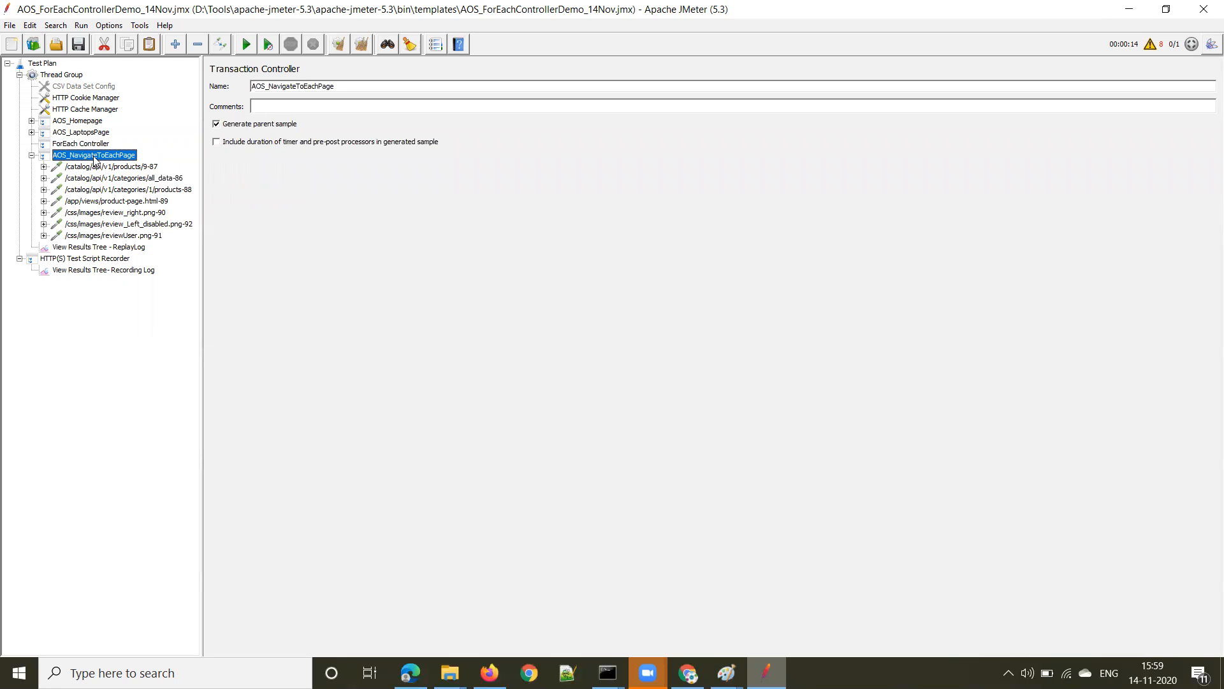
pyautogui.click(30, 155)
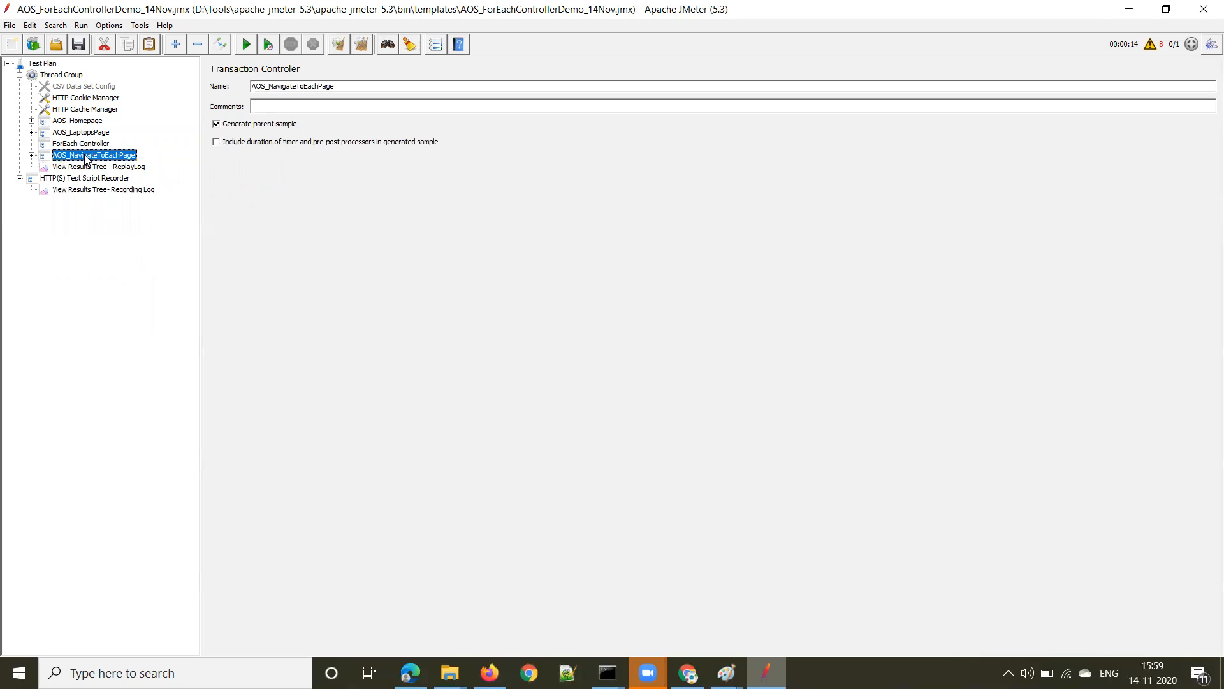
pyautogui.keyDown('ctrl'); pyautogui.click(86, 144); pyautogui.keyUp('ctrl')
pyautogui.moveTo(85, 146); pyautogui.dragTo(86, 145)
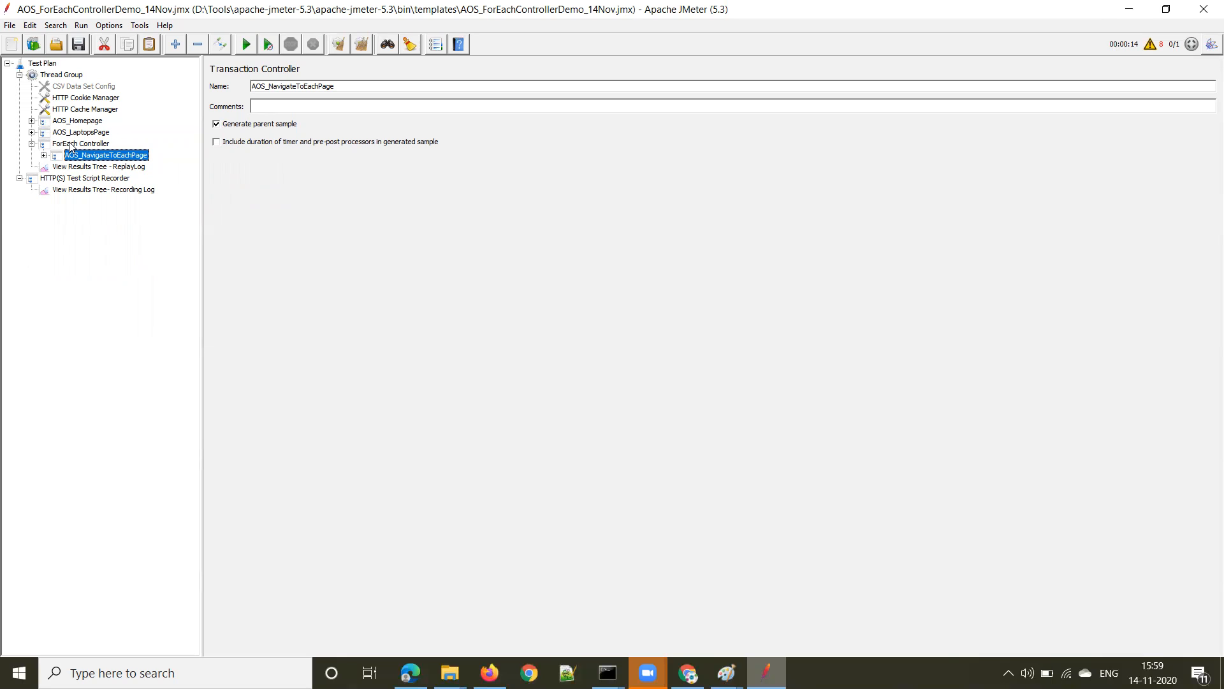
# Open the ForEach Controller's settings, launch Epic Pen and move its toolbar clear of the controller's fields.
pyautogui.click(61, 146)
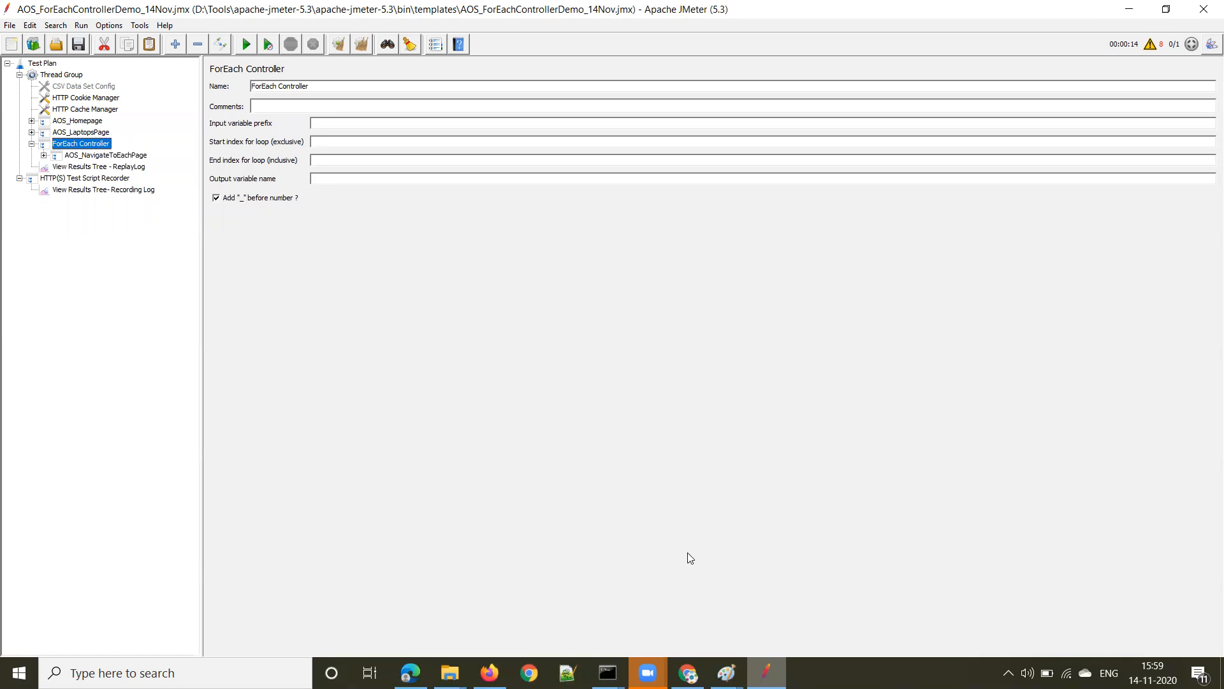
pyautogui.click(245, 666)
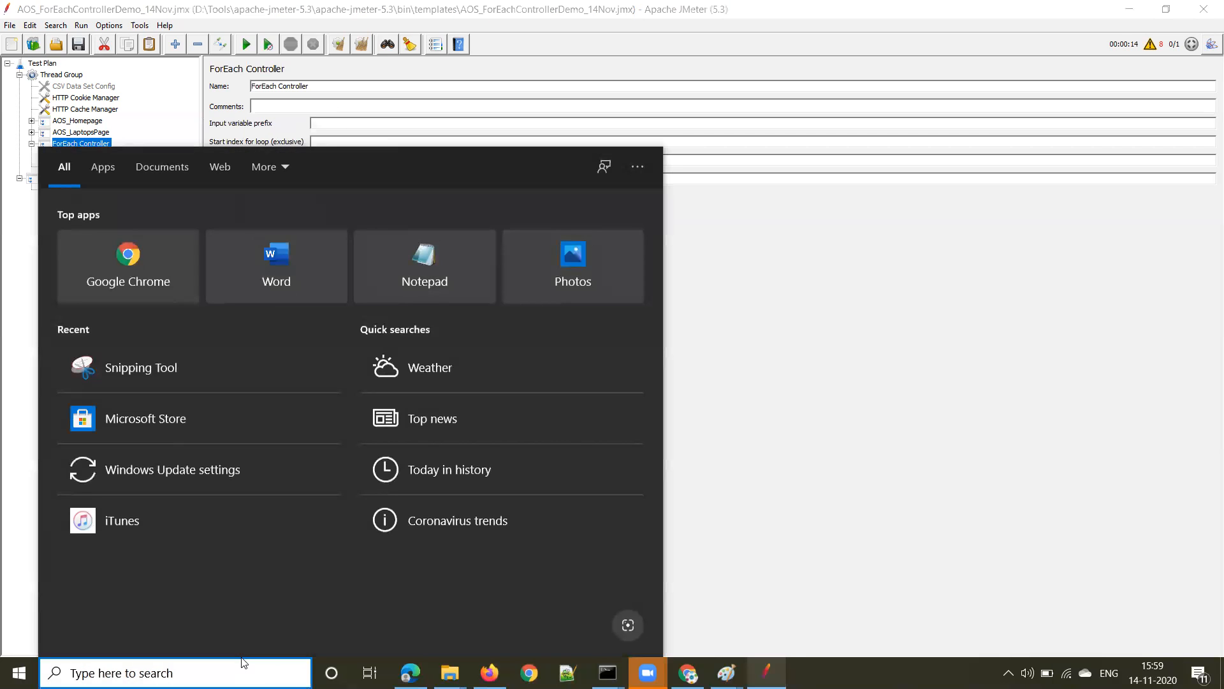
pyautogui.write('epic')
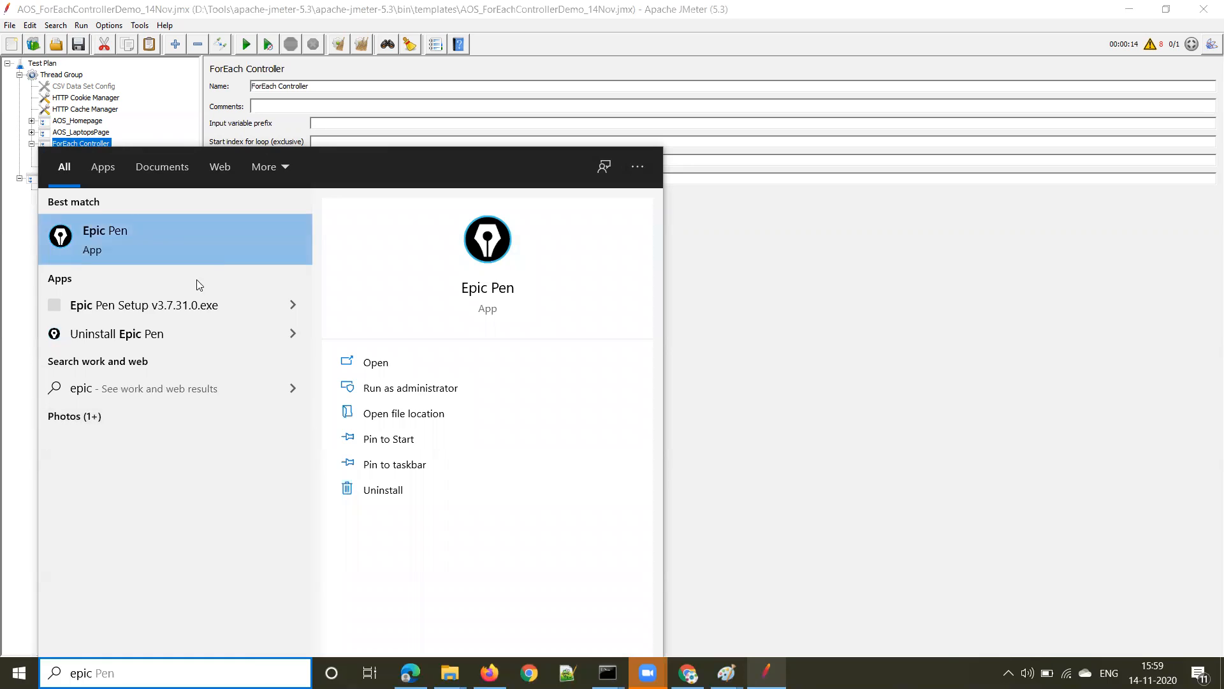
pyautogui.click(104, 231)
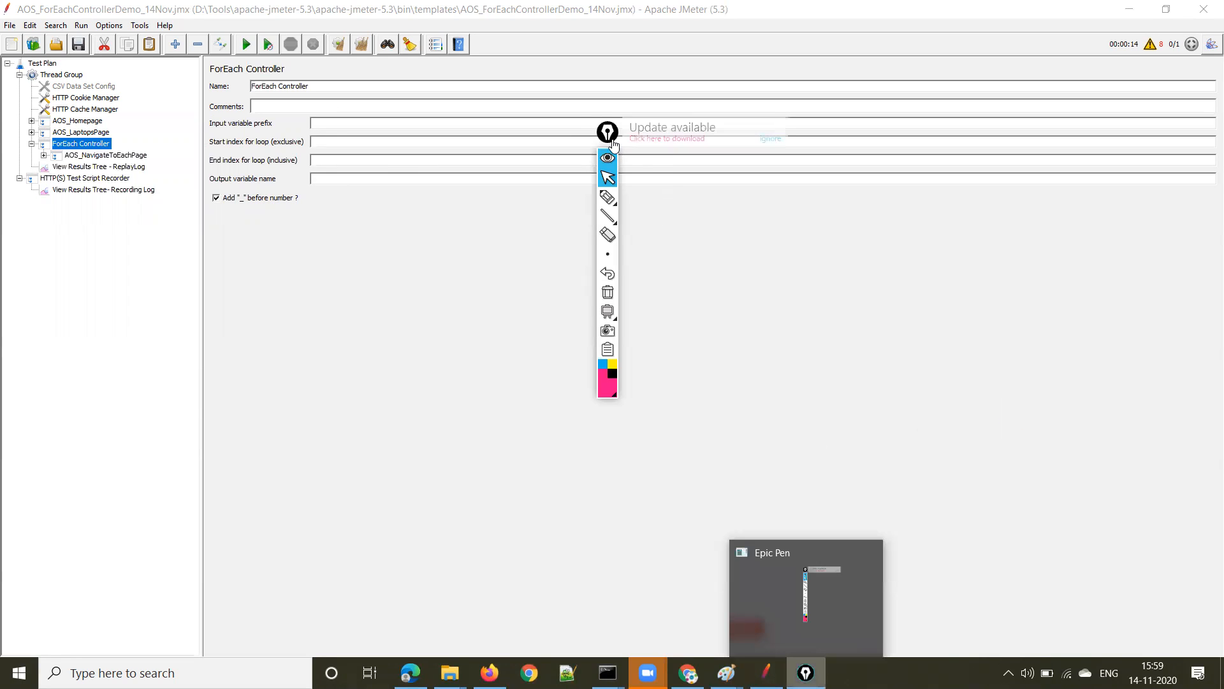
pyautogui.moveTo(612, 145); pyautogui.dragTo(1045, 253)
# Outline the Input variable prefix and Output variable name labels with Epic Pen rectangles, clear the drawings and return to the cursor.
pyautogui.moveTo(1037, 333)
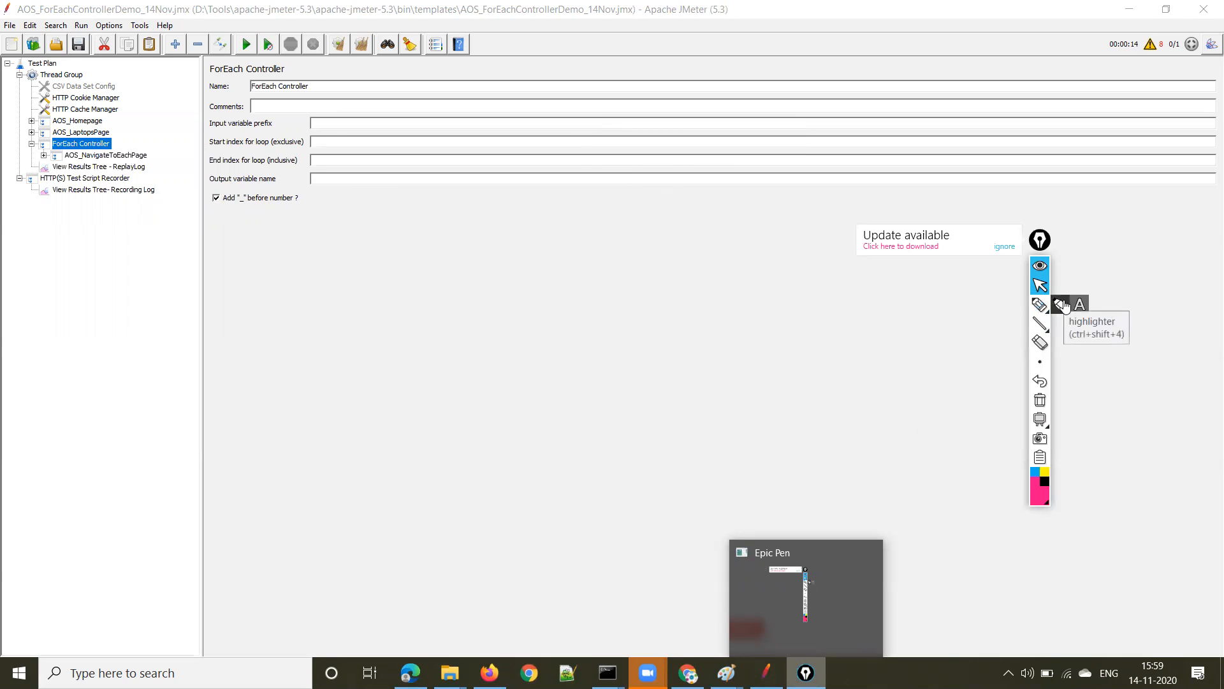
pyautogui.click(1063, 306)
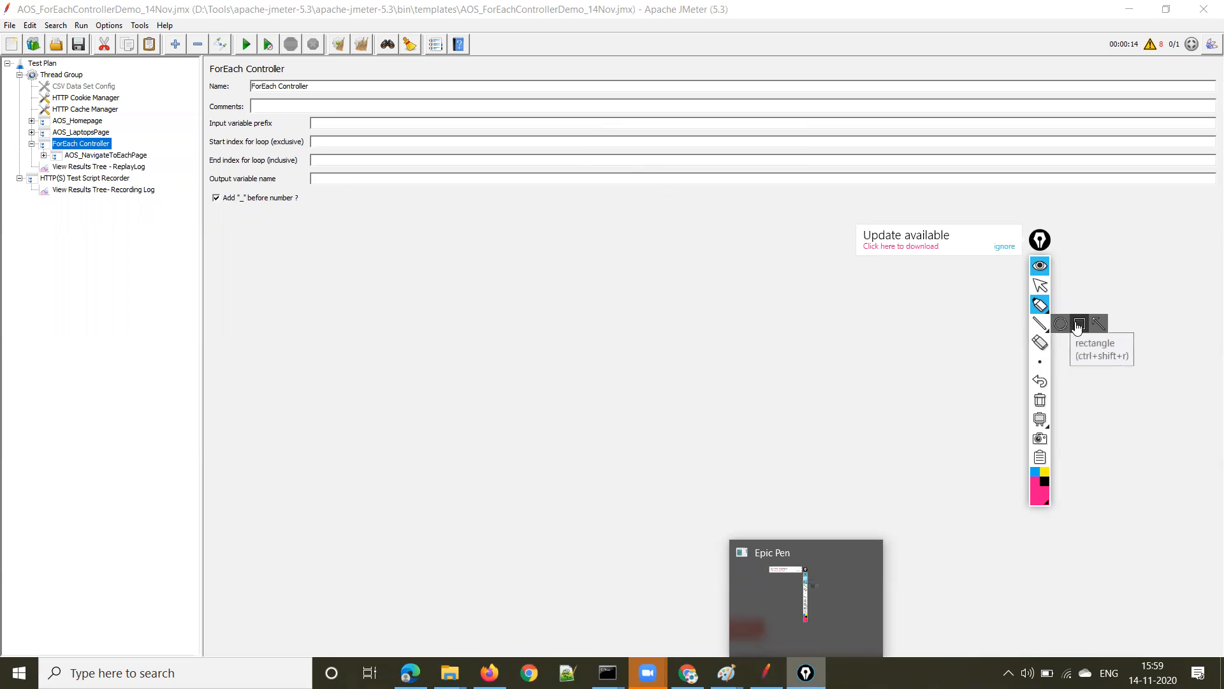
pyautogui.click(1078, 326)
pyautogui.moveTo(206, 118); pyautogui.dragTo(283, 138)
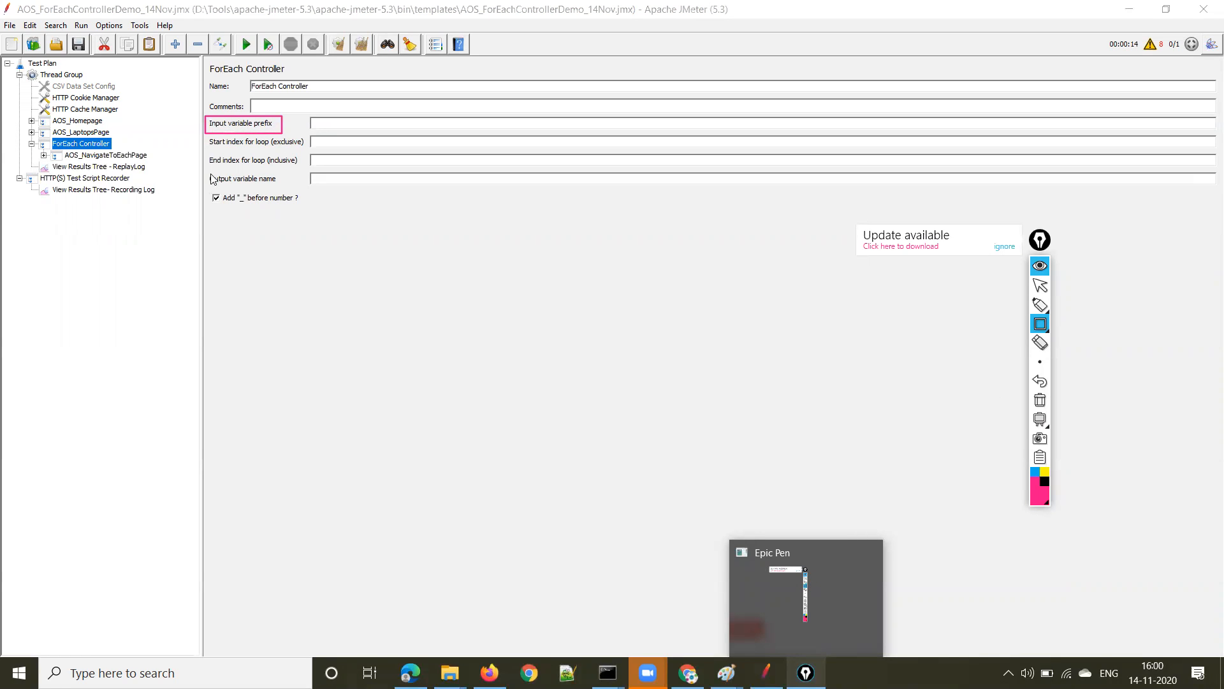
pyautogui.moveTo(206, 169); pyautogui.dragTo(282, 189)
pyautogui.hotkey('ctrl', 'shift', '7')
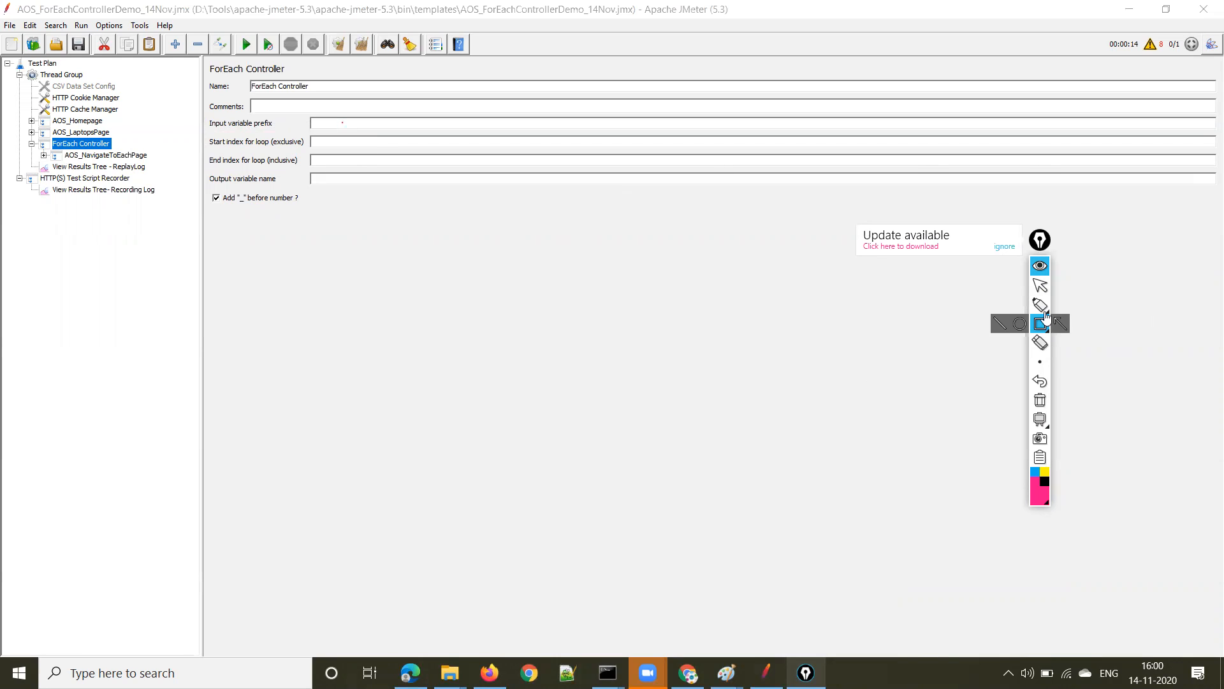
pyautogui.click(1040, 285)
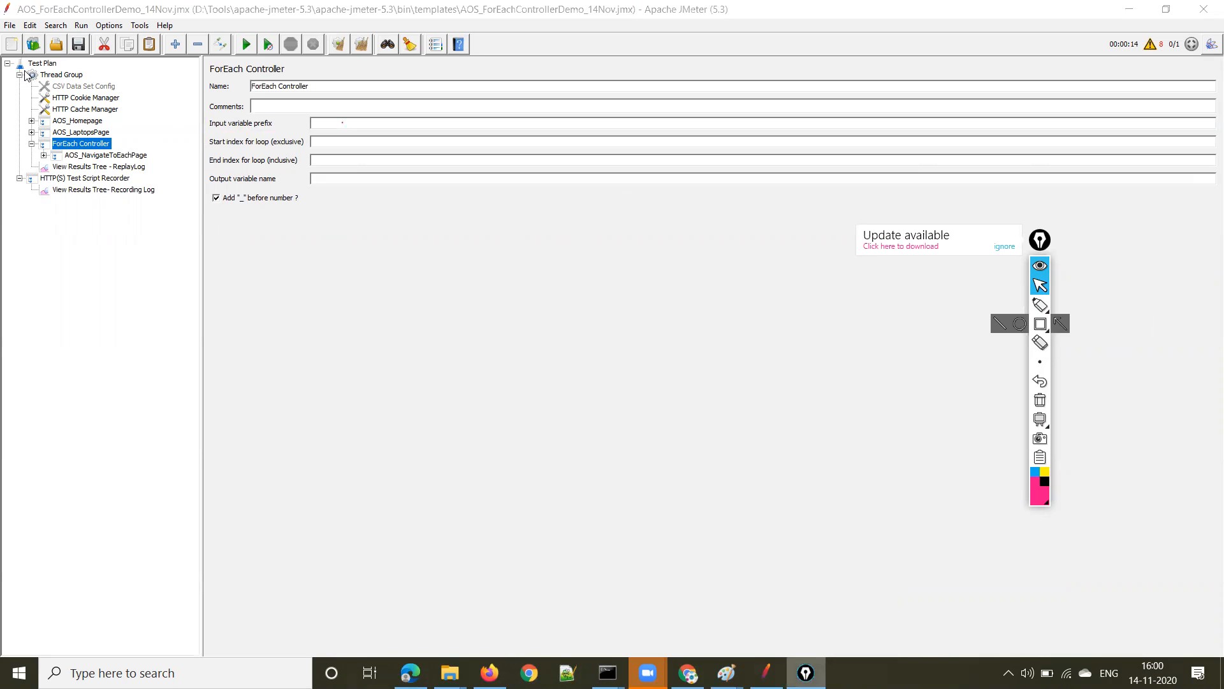
# Copy the created variable name C_productIdArray from the Boundary Extractor into the ForEach Controller's input variable prefix.
pyautogui.click(31, 133)
pyautogui.click(106, 167)
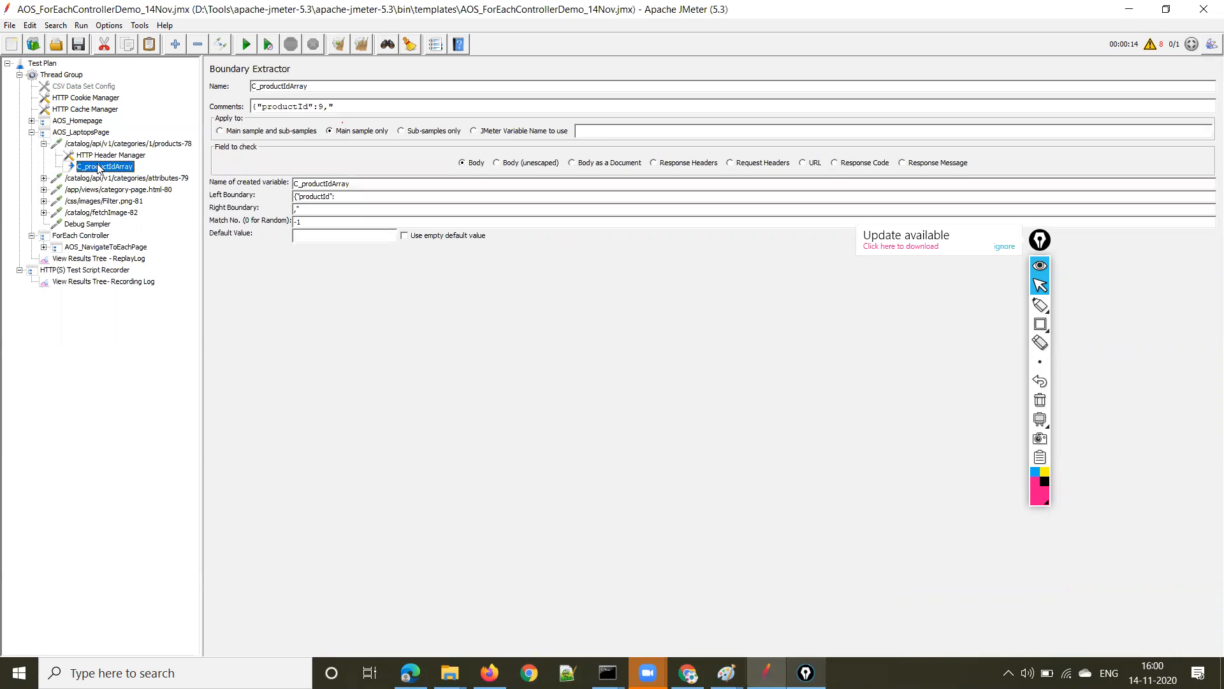
pyautogui.doubleClick(363, 187)
pyautogui.hotkey('ctrl', 'c')
pyautogui.click(98, 237)
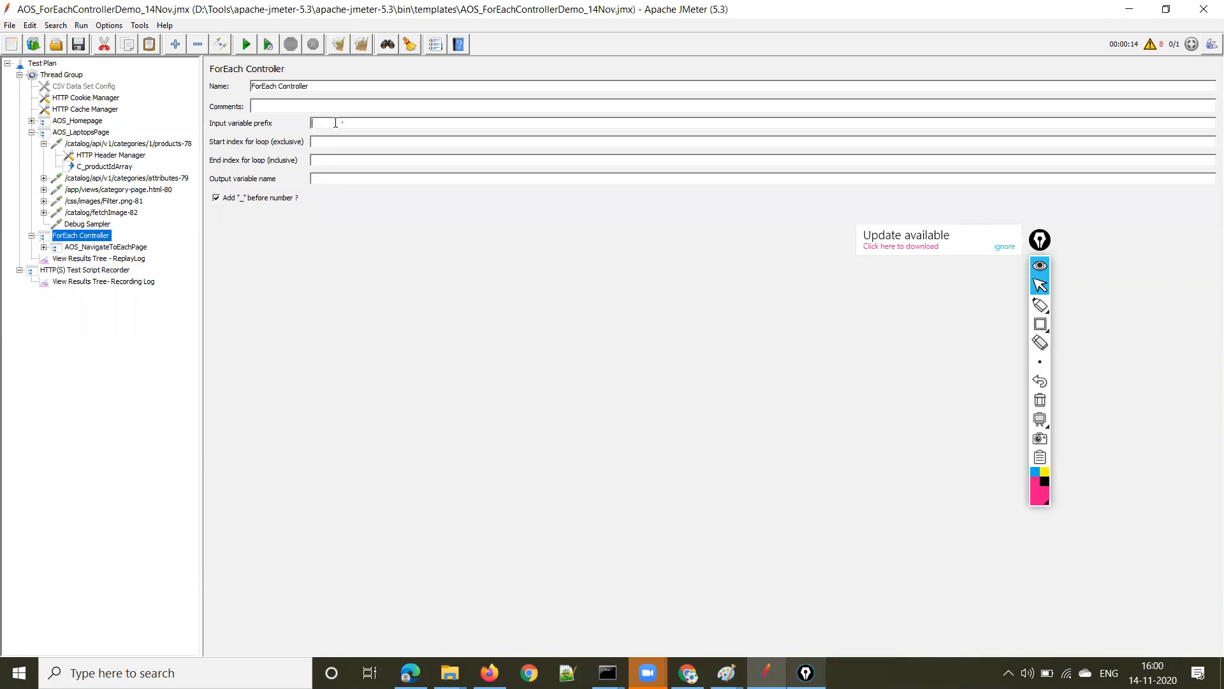
pyautogui.hotkey('ctrl', 'v')
# Set the ForEach Controller's output variable name to C_productIdArray_index.
pyautogui.moveTo(376, 126); pyautogui.dragTo(305, 129)
pyautogui.hotkey('ctrl', 'c')
pyautogui.click(338, 182)
pyautogui.hotkey('ctrl', 'v')
pyautogui.moveTo(390, 179); pyautogui.dragTo(375, 181)
pyautogui.click(418, 183)
# Replace the hard-coded product ID in the path of the products/9-87 request with ${C_productIdArray_index}.
pyautogui.moveTo(407, 181); pyautogui.dragTo(310, 181)
pyautogui.hotkey('ctrl', 'c')
pyautogui.click(44, 247)
pyautogui.click(99, 259)
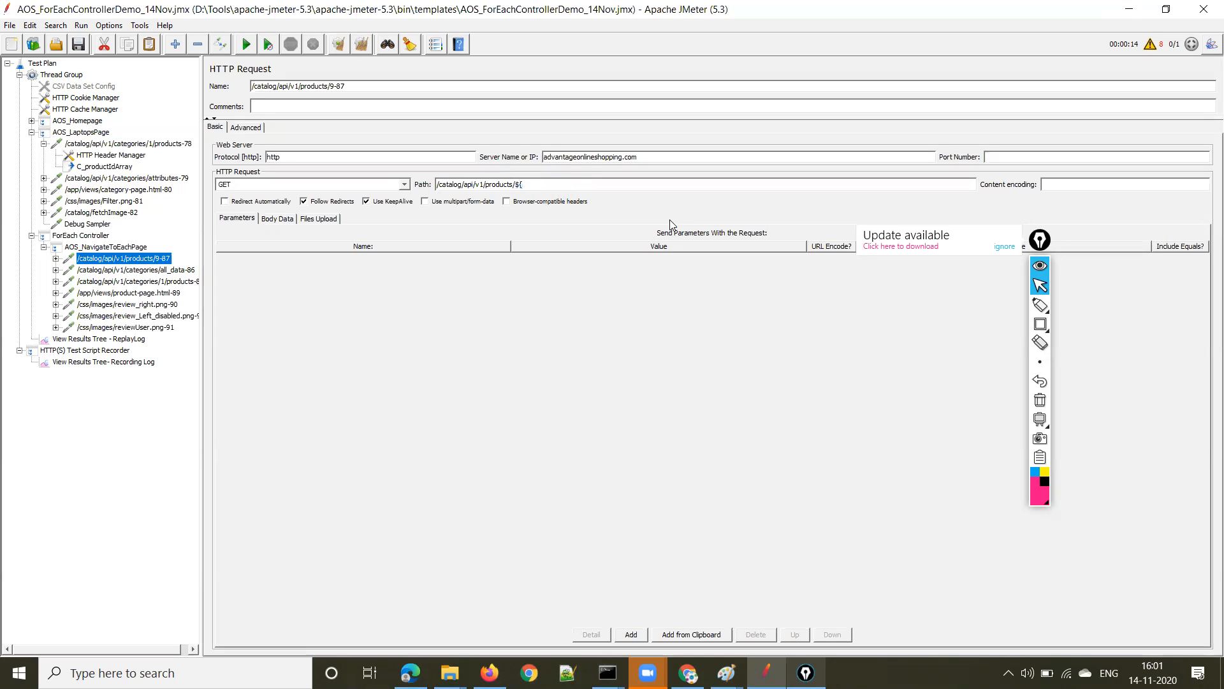
pyautogui.hotkey('ctrl', 'v')
# Compare the ForEach Controller's output variable name with the variable used in the products/9-87 request path.
pyautogui.click(85, 237)
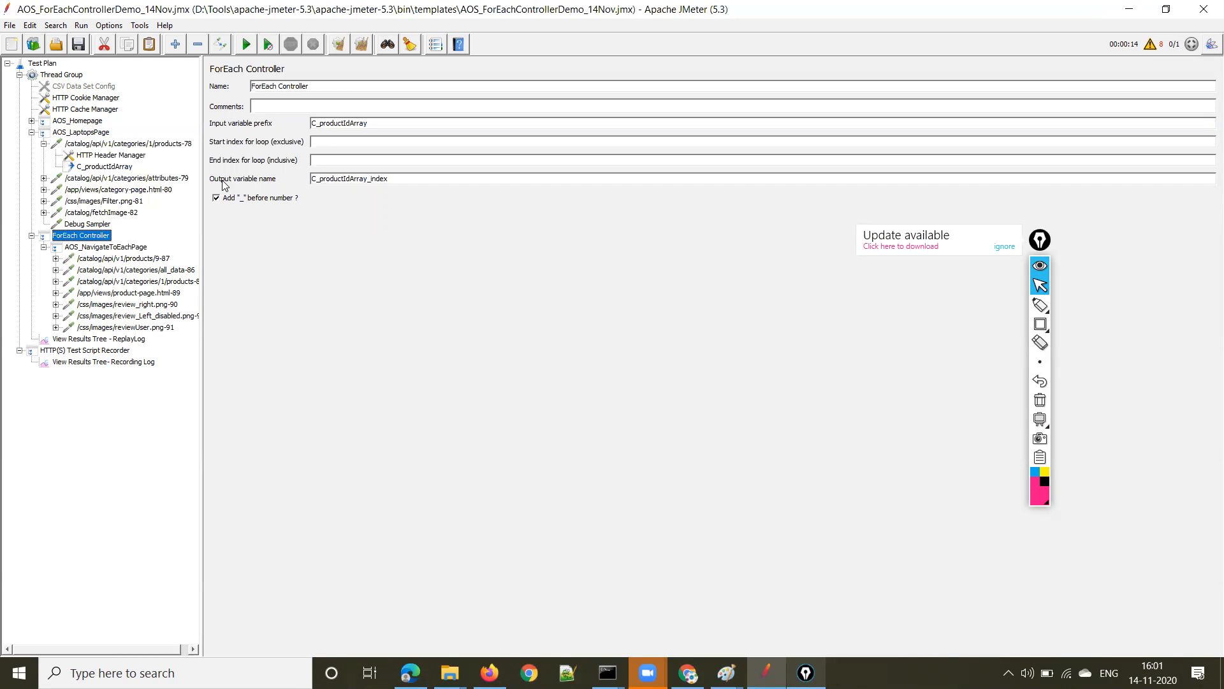
pyautogui.moveTo(405, 179); pyautogui.dragTo(312, 180)
pyautogui.click(124, 259)
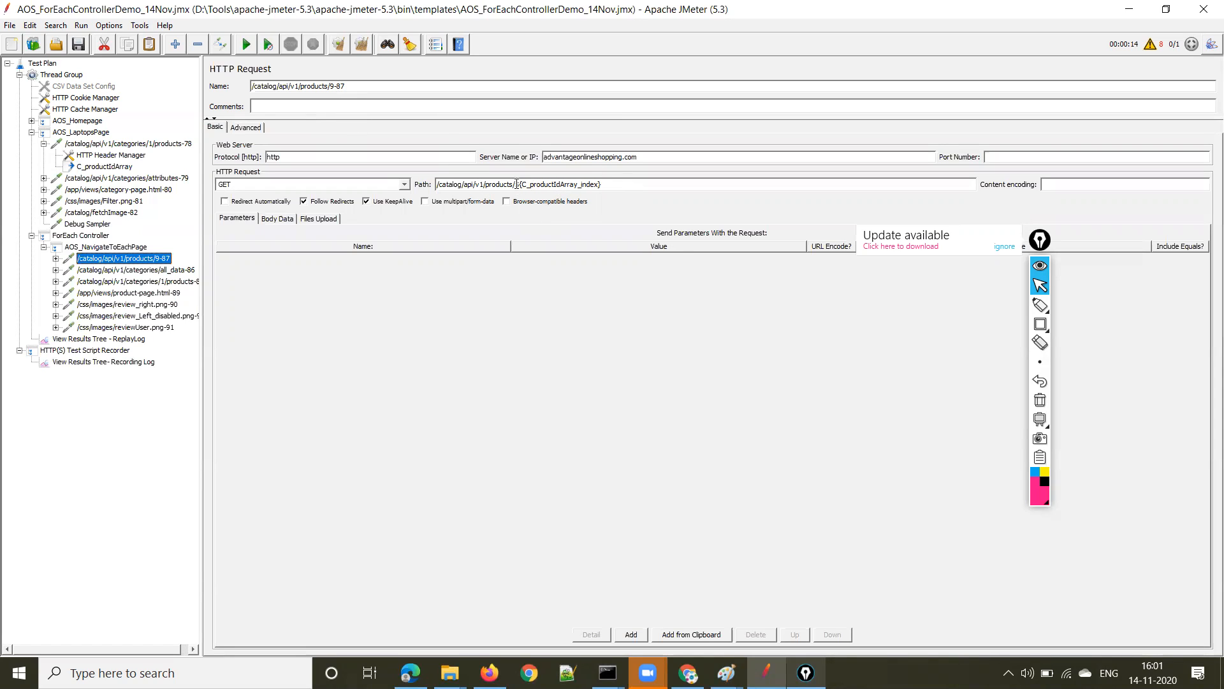
pyautogui.moveTo(516, 184); pyautogui.dragTo(609, 187)
# Clear the old results from the ReplayLog results tree and run the test plan.
pyautogui.click(124, 341)
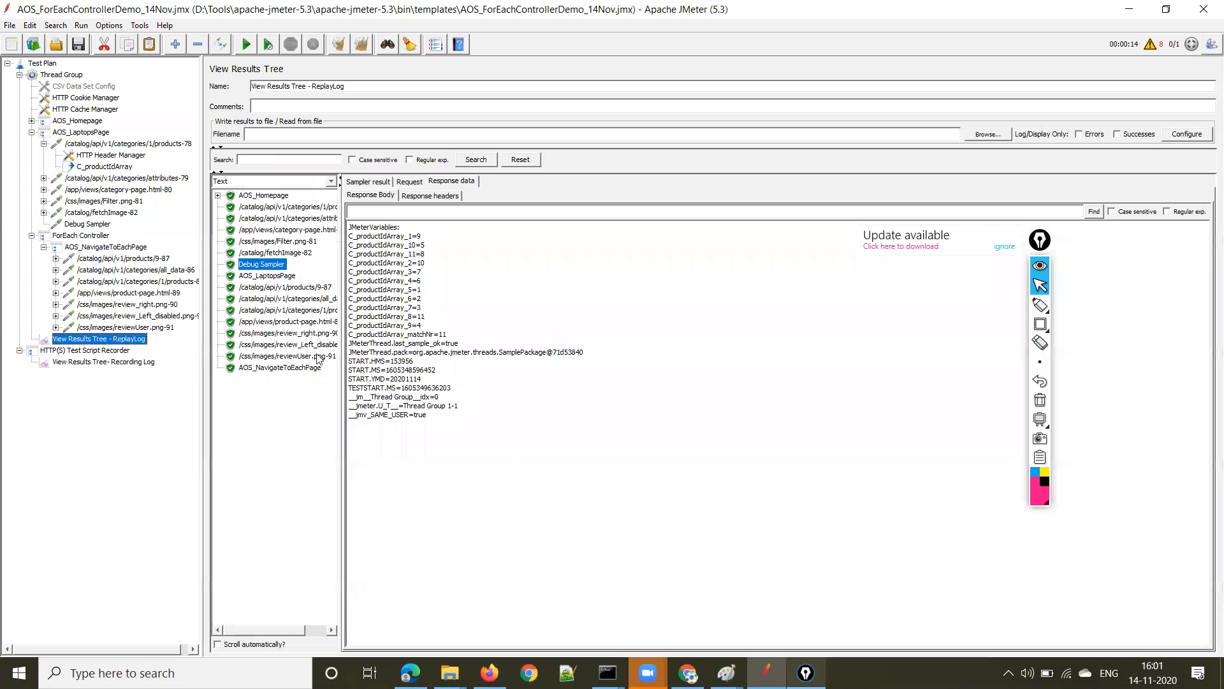
pyautogui.click(340, 46)
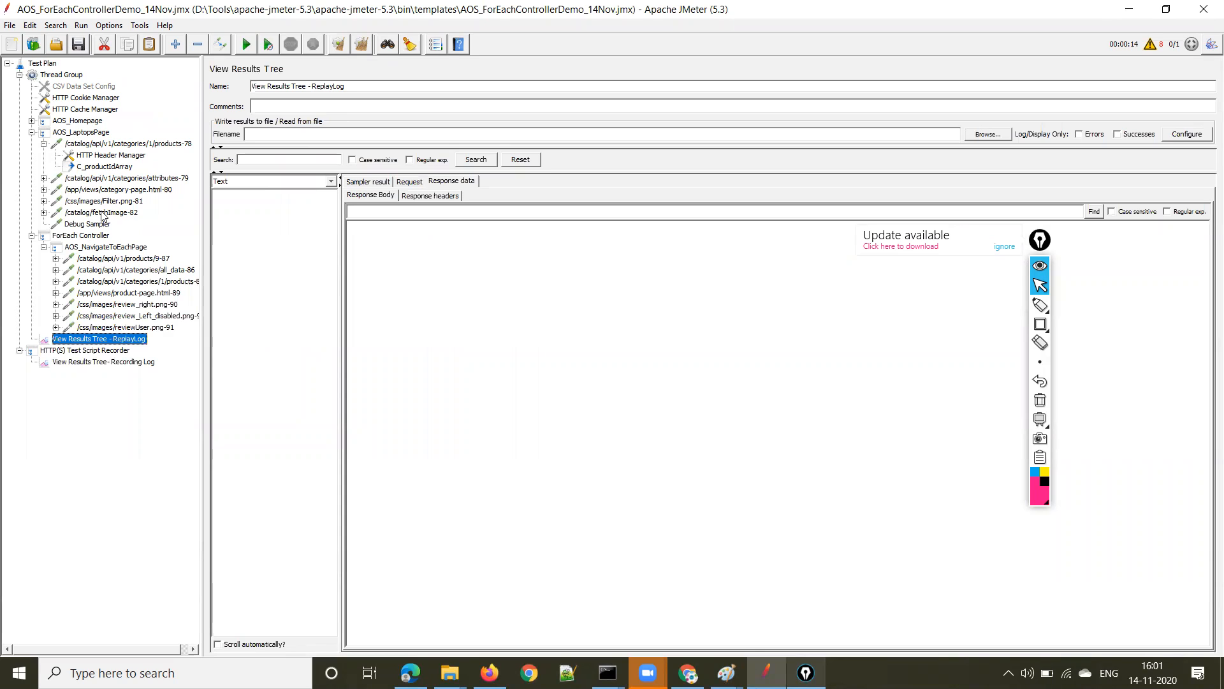
pyautogui.click(77, 236)
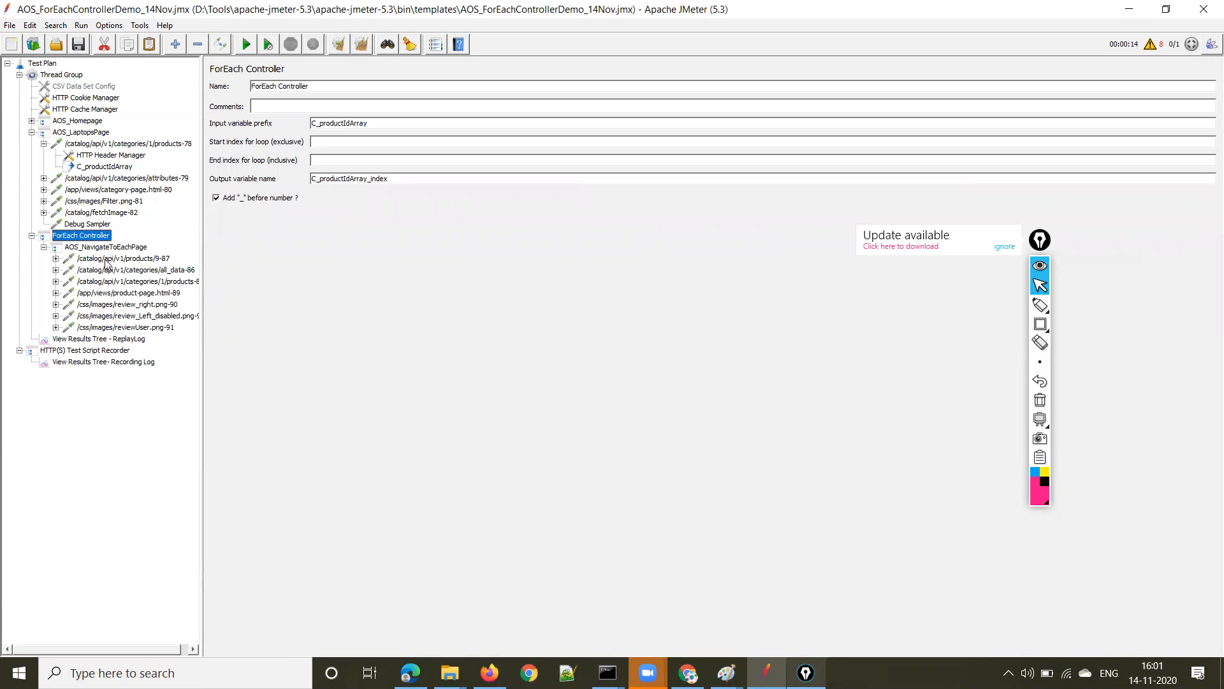
pyautogui.click(126, 249)
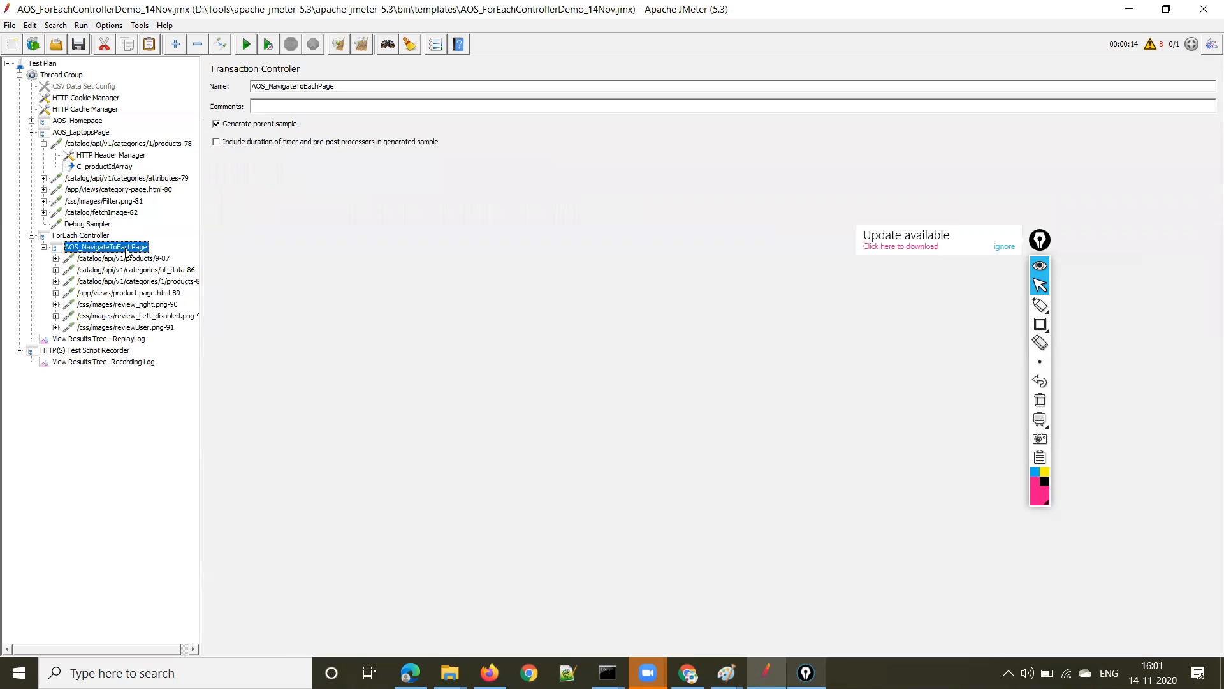
pyautogui.click(68, 134)
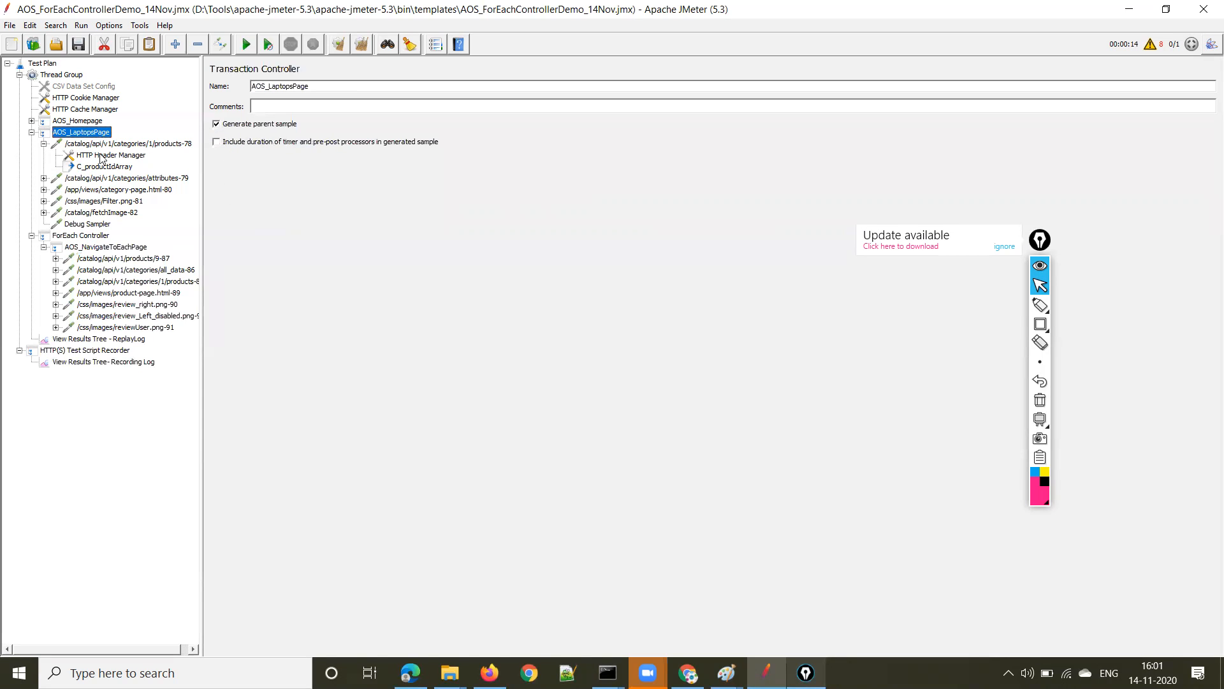
pyautogui.click(110, 341)
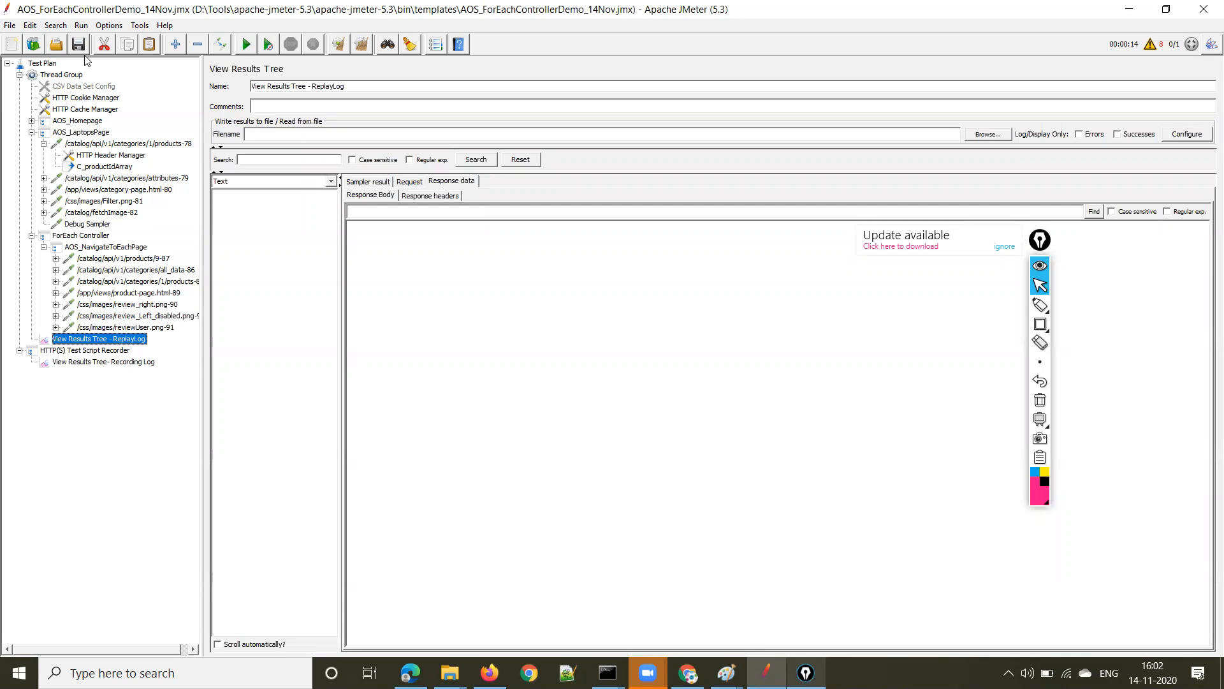
pyautogui.click(246, 44)
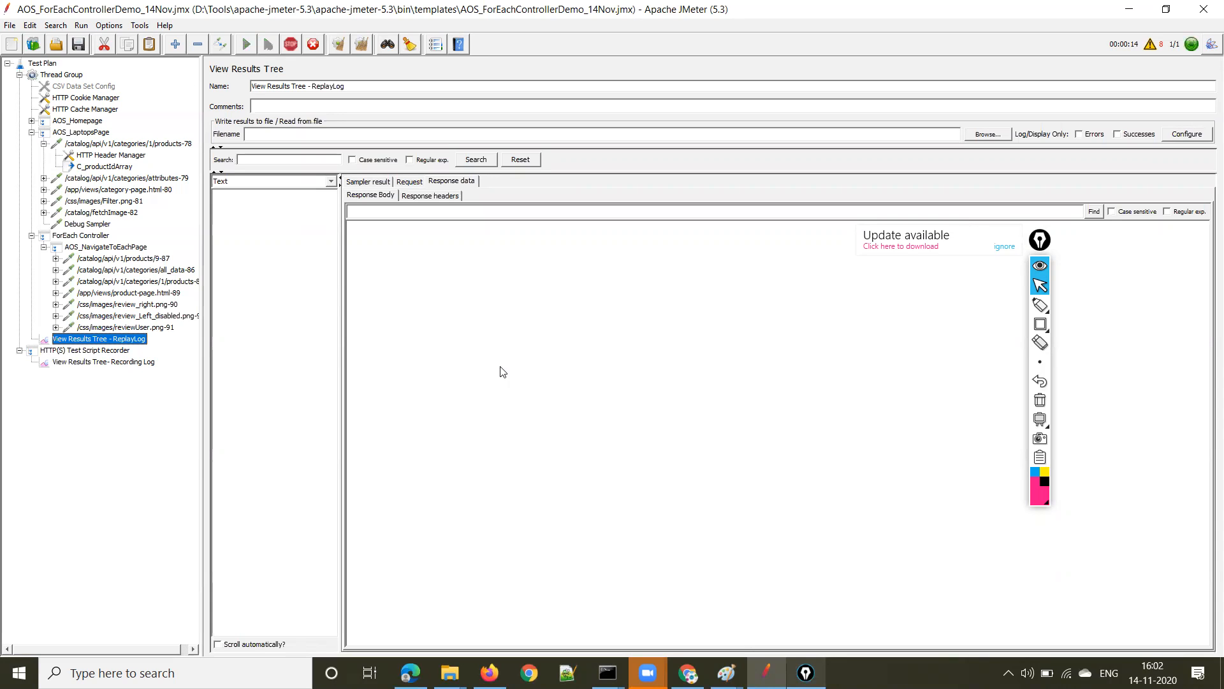
# Widen the ReplayLog sample list and go through all AOS_NavigateToEachPage samples one by one to count the iterations.
pyautogui.moveTo(345, 282); pyautogui.dragTo(405, 271)
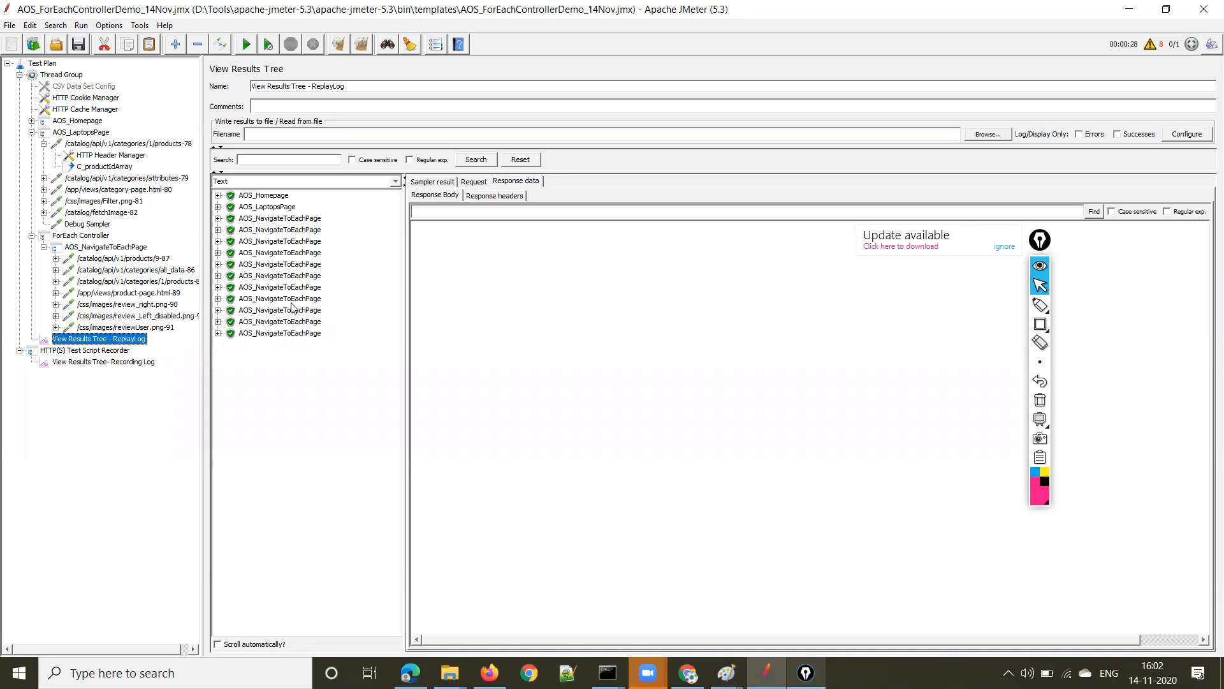
pyautogui.click(285, 220)
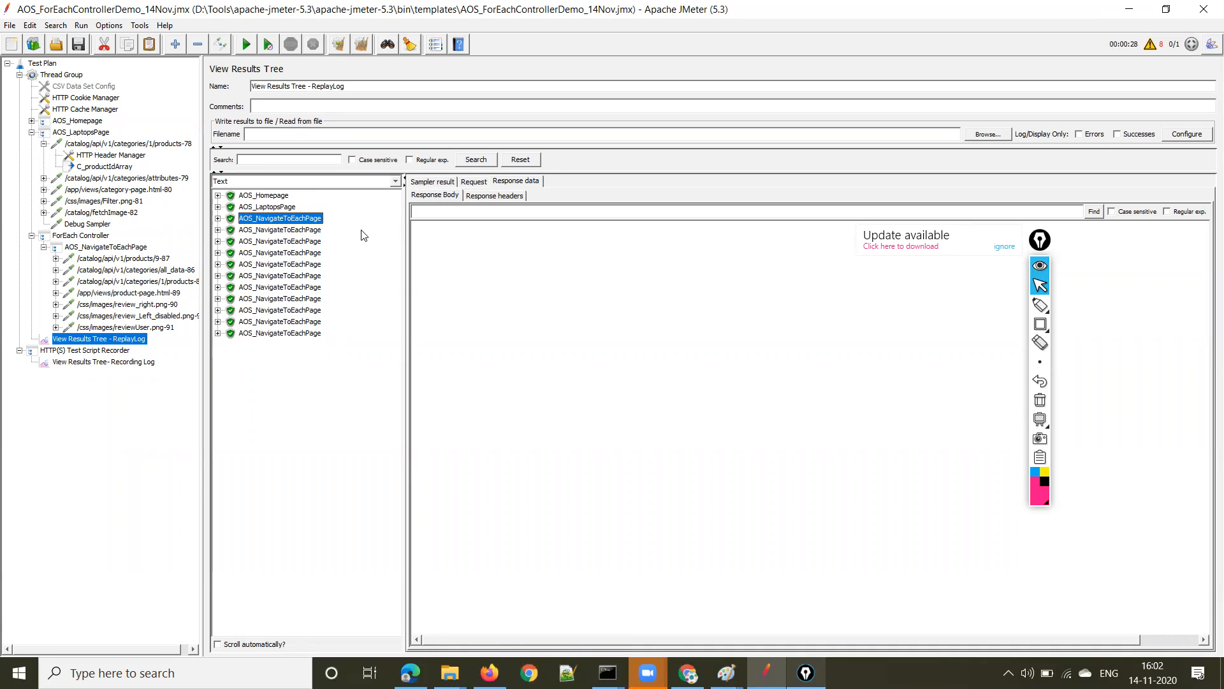
pyautogui.press('Down')
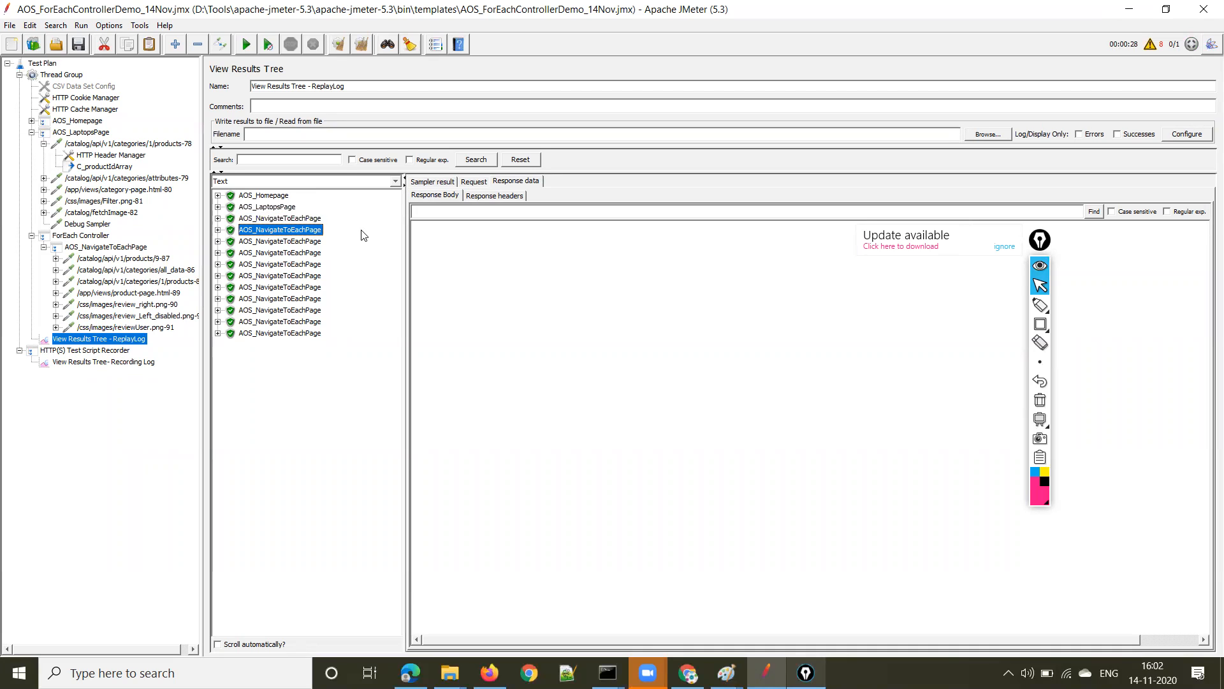
pyautogui.press('Down')
pyautogui.press('Down')
pyautogui.press('Down')
pyautogui.press('Down')
pyautogui.press('Down')
pyautogui.press('Down')
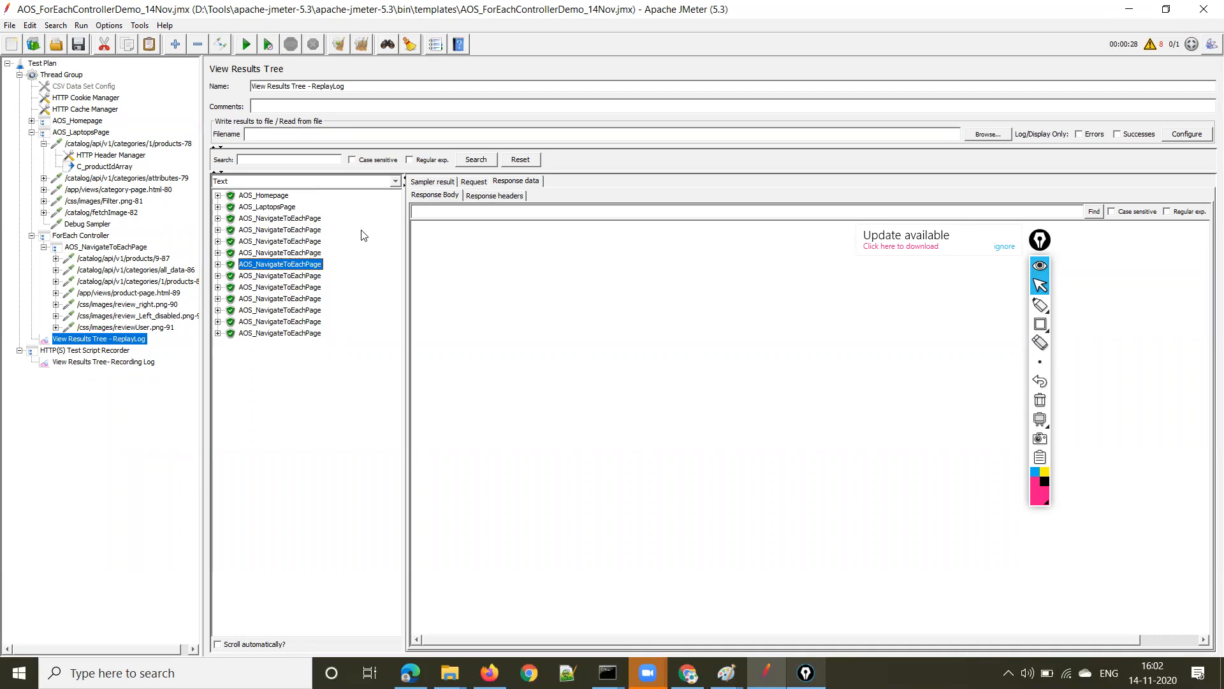
pyautogui.press('Down')
pyautogui.press('Down')
pyautogui.press('Down')
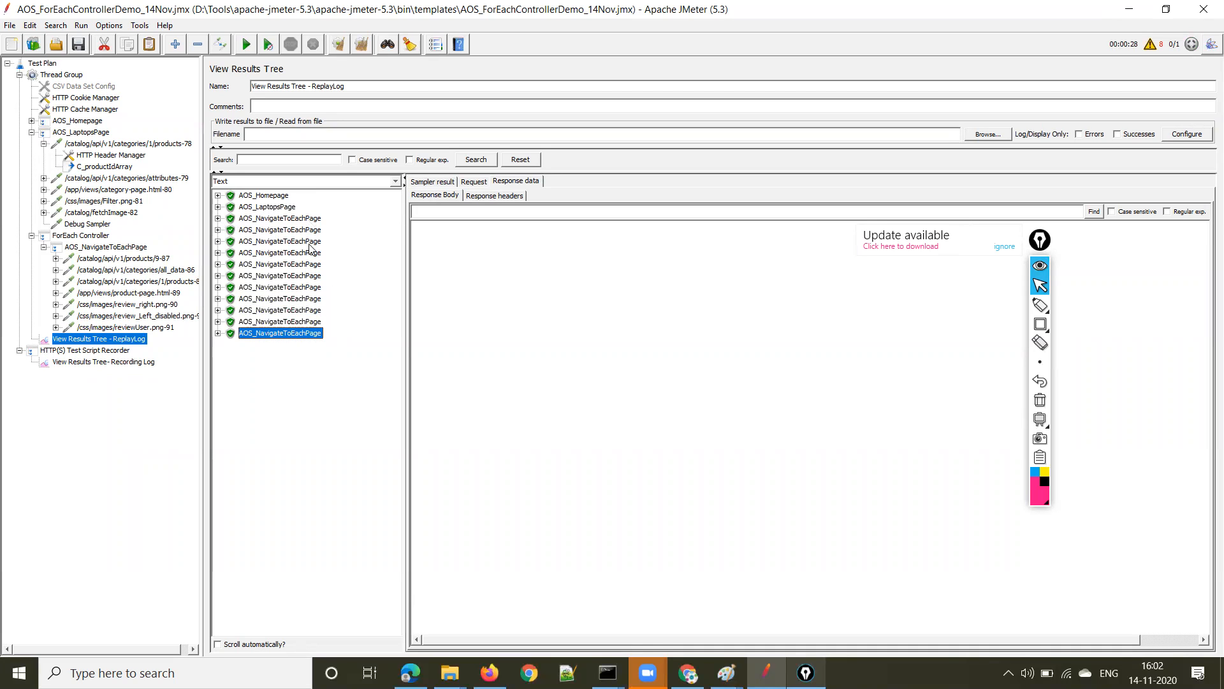
# Inspect the product name in the products/9-87 response of the first AOS_NavigateToEachPage iteration, moving the Epic Pen toolbar off the text.
pyautogui.click(218, 219)
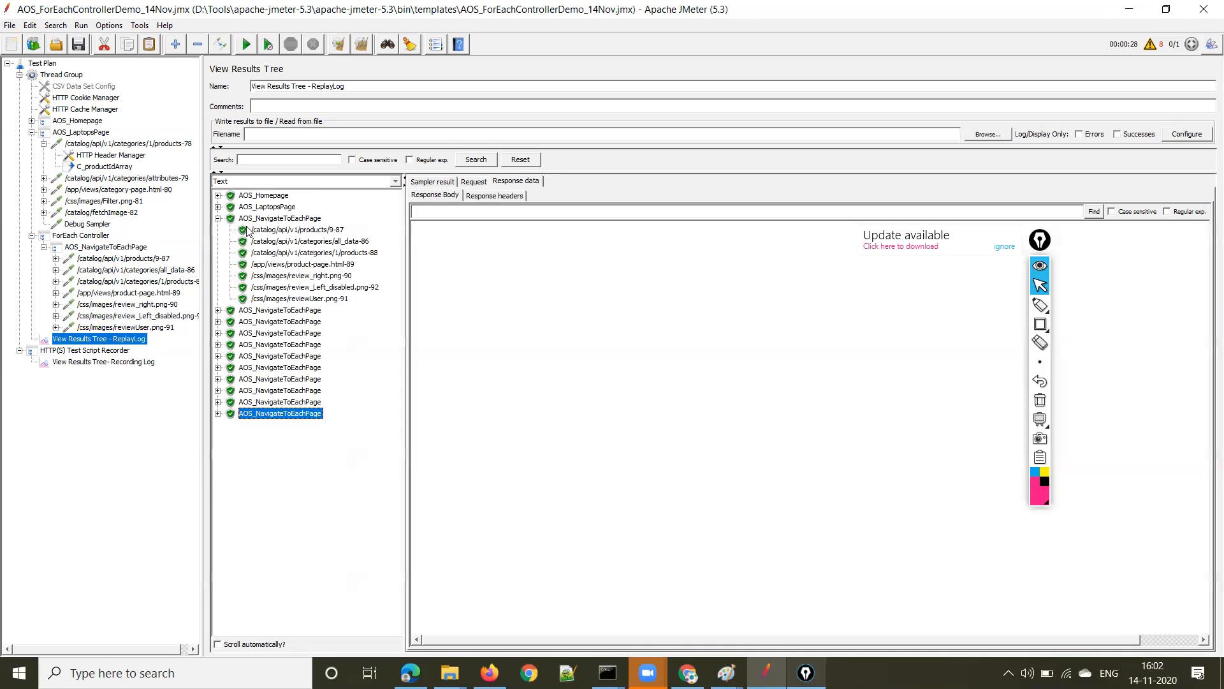
pyautogui.click(293, 231)
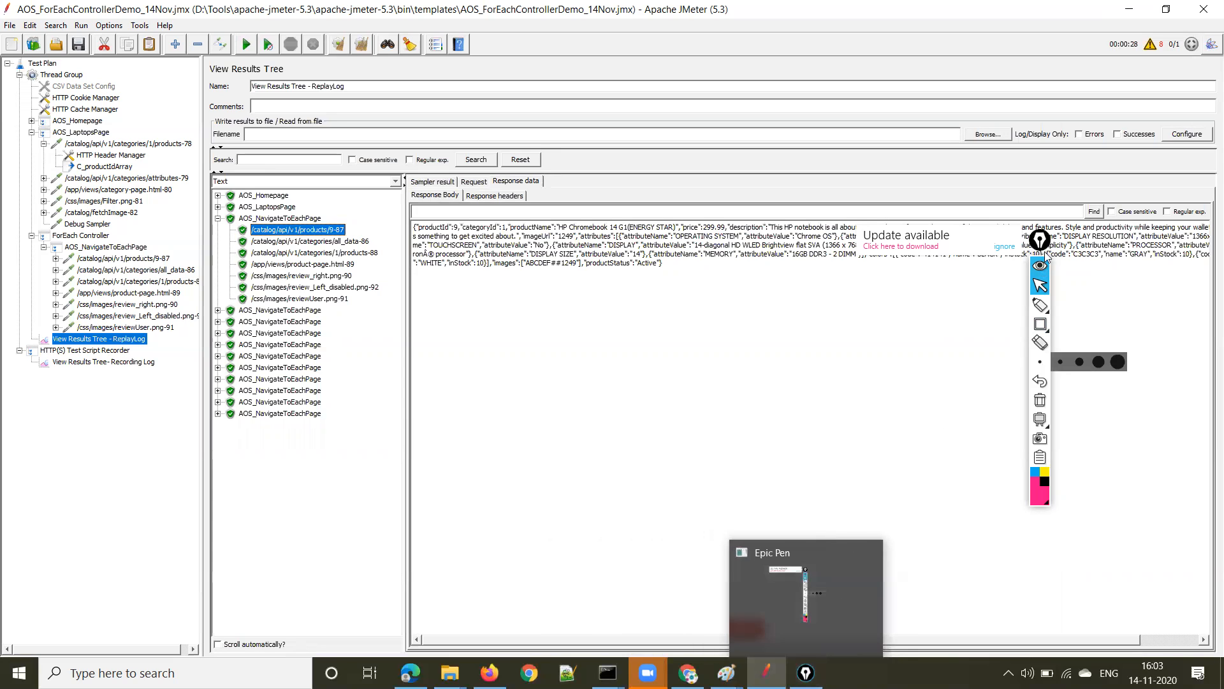
pyautogui.moveTo(1039, 239); pyautogui.dragTo(1061, 311)
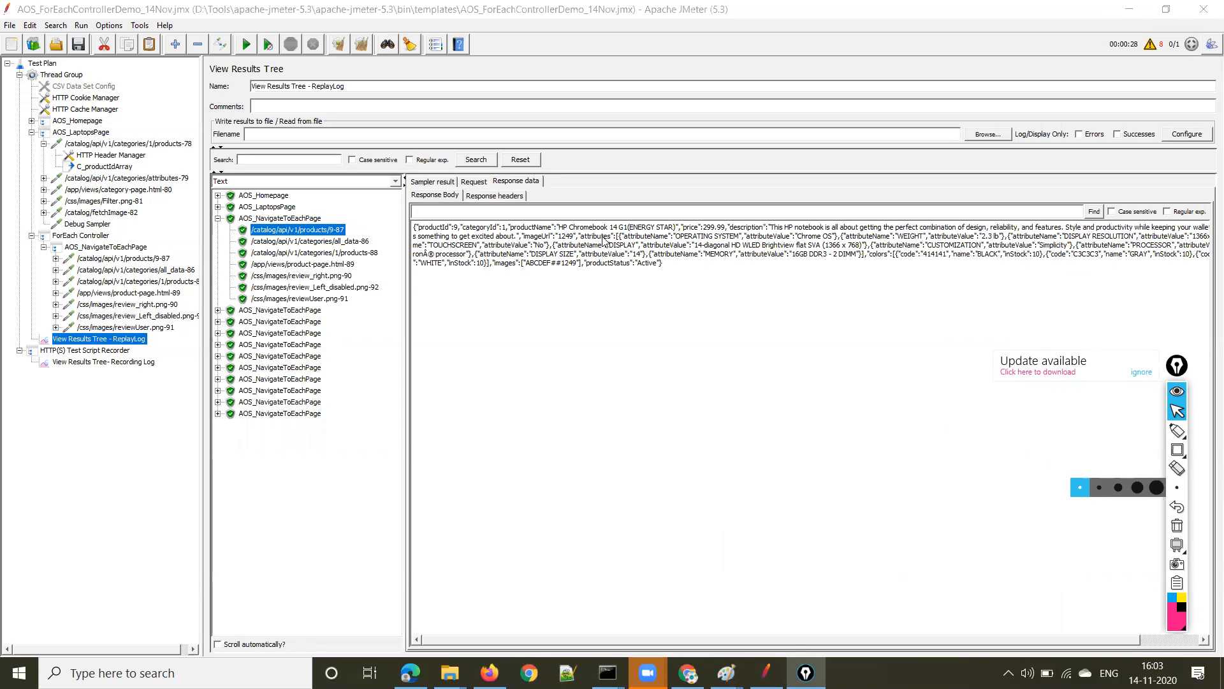
pyautogui.moveTo(560, 228); pyautogui.dragTo(686, 234)
# Inspect the product ID, name and price in the products/9-87 response of the second AOS_NavigateToEachPage iteration.
pyautogui.click(218, 310)
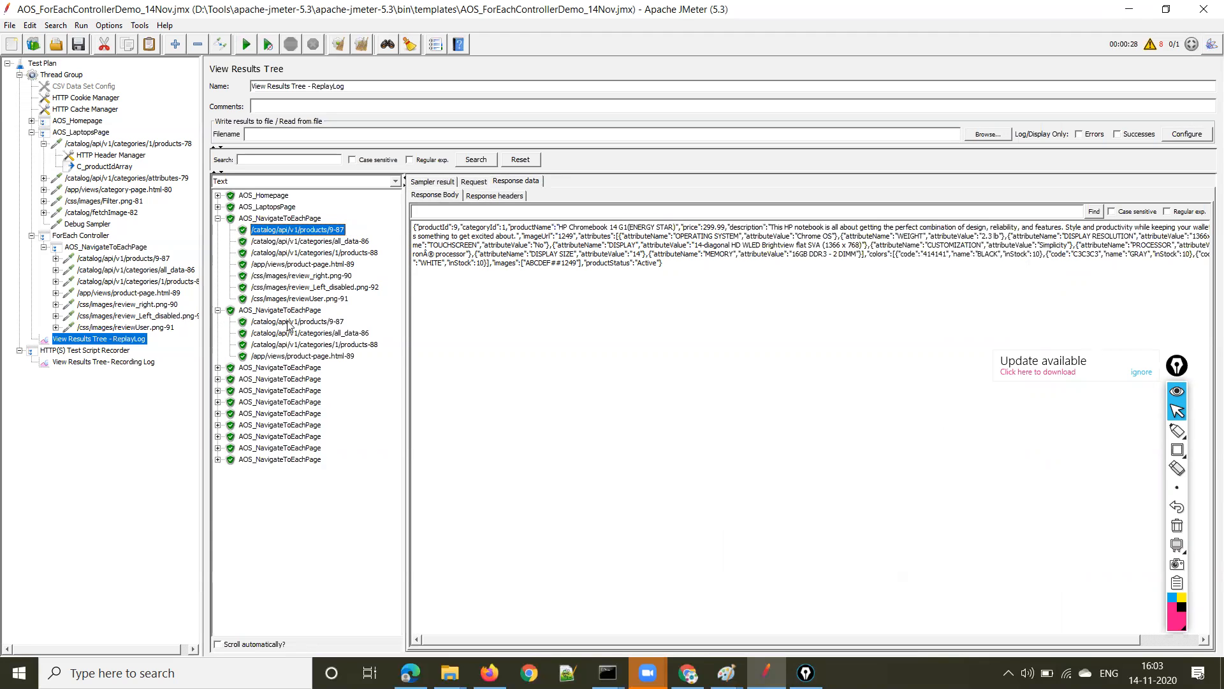
pyautogui.click(297, 321)
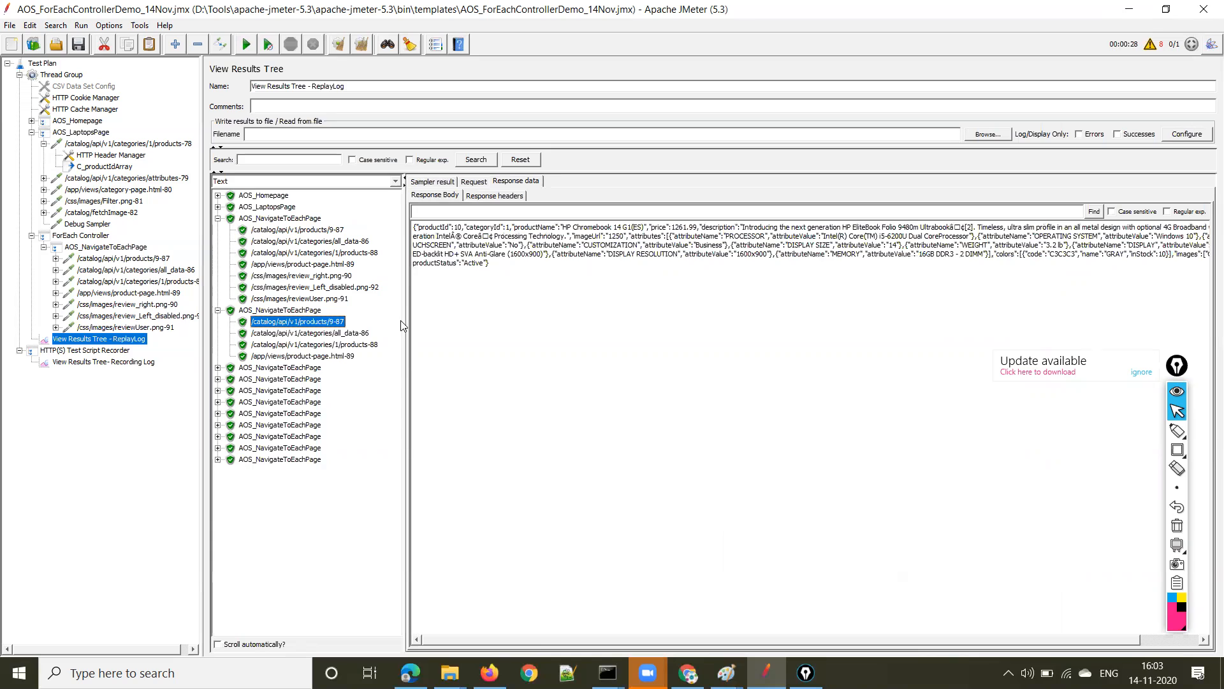
pyautogui.doubleClick(457, 230)
pyautogui.doubleClick(566, 228)
pyautogui.moveTo(577, 231); pyautogui.dragTo(623, 232)
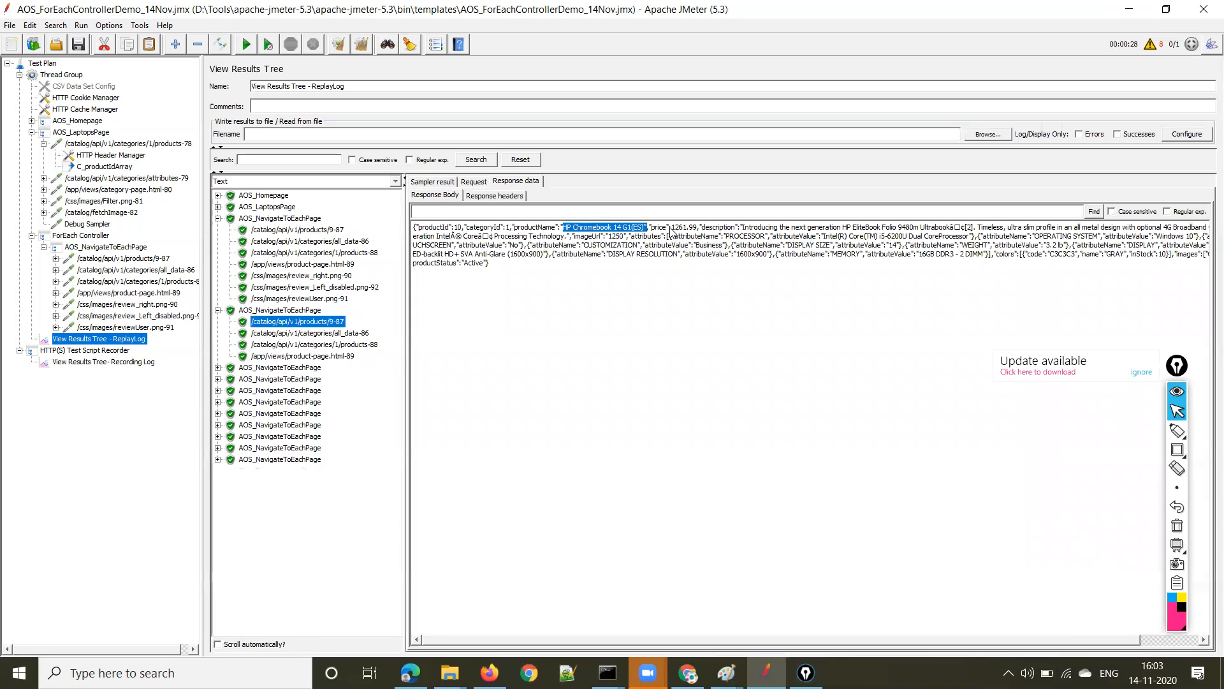
pyautogui.moveTo(669, 228); pyautogui.dragTo(699, 234)
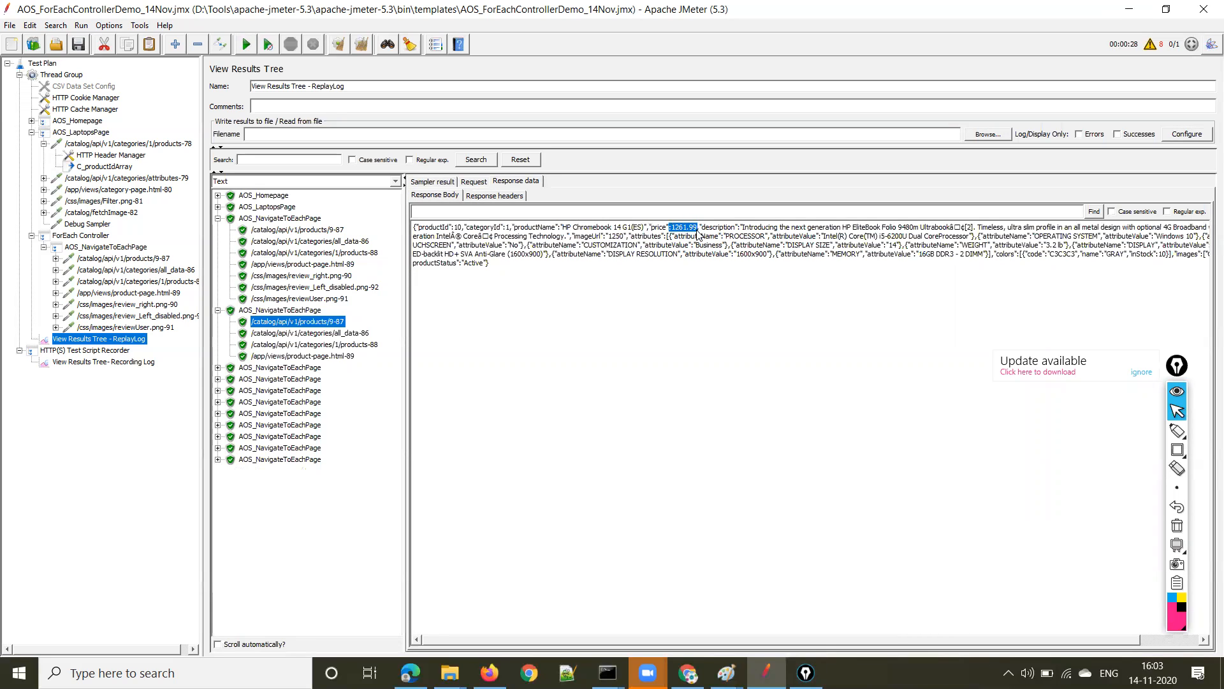
# Switch to Firefox and open the Advantage Shopping Laptops category page to compare the listed products with the responses.
pyautogui.click(489, 673)
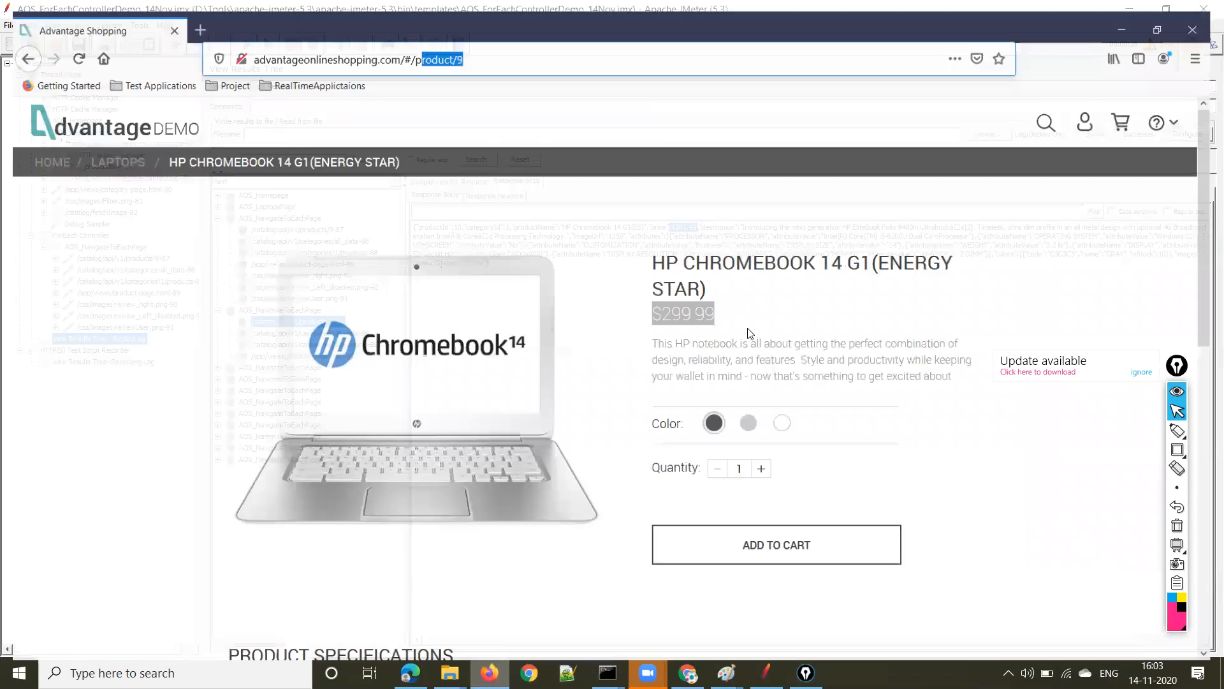
pyautogui.click(123, 148)
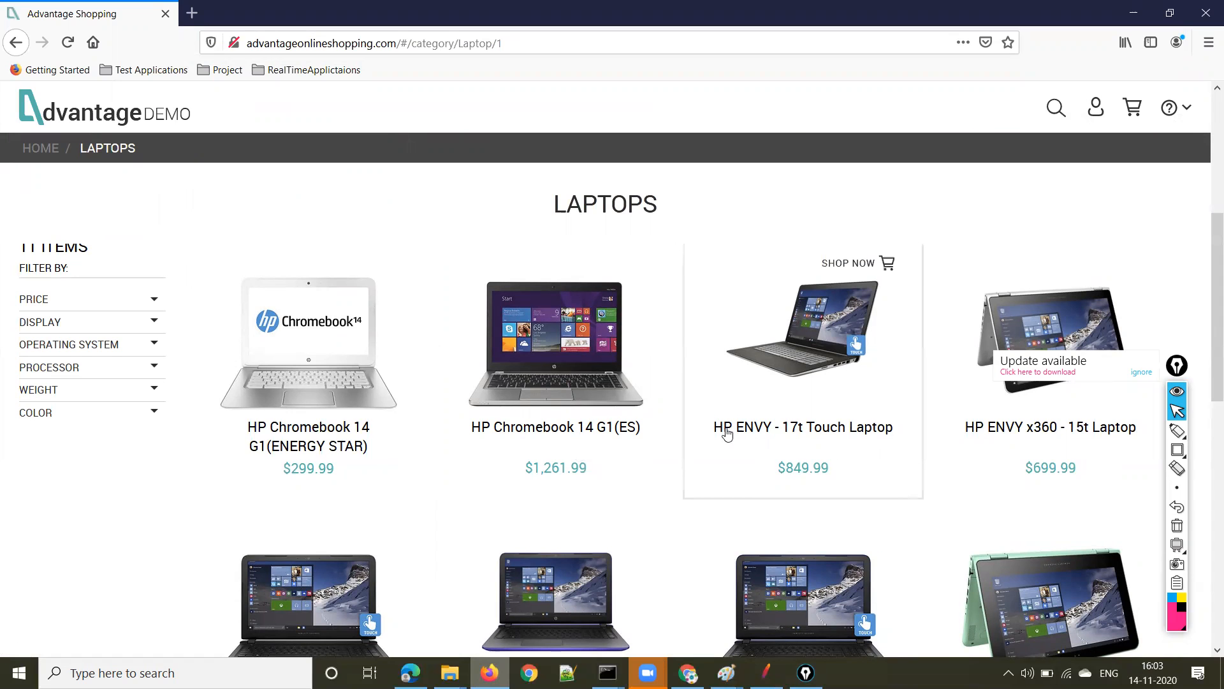
# Switch back to JMeter and inspect the product ID, name and price in the products/9-87 response of the last AOS_NavigateToEachPage iteration.
pyautogui.click(766, 672)
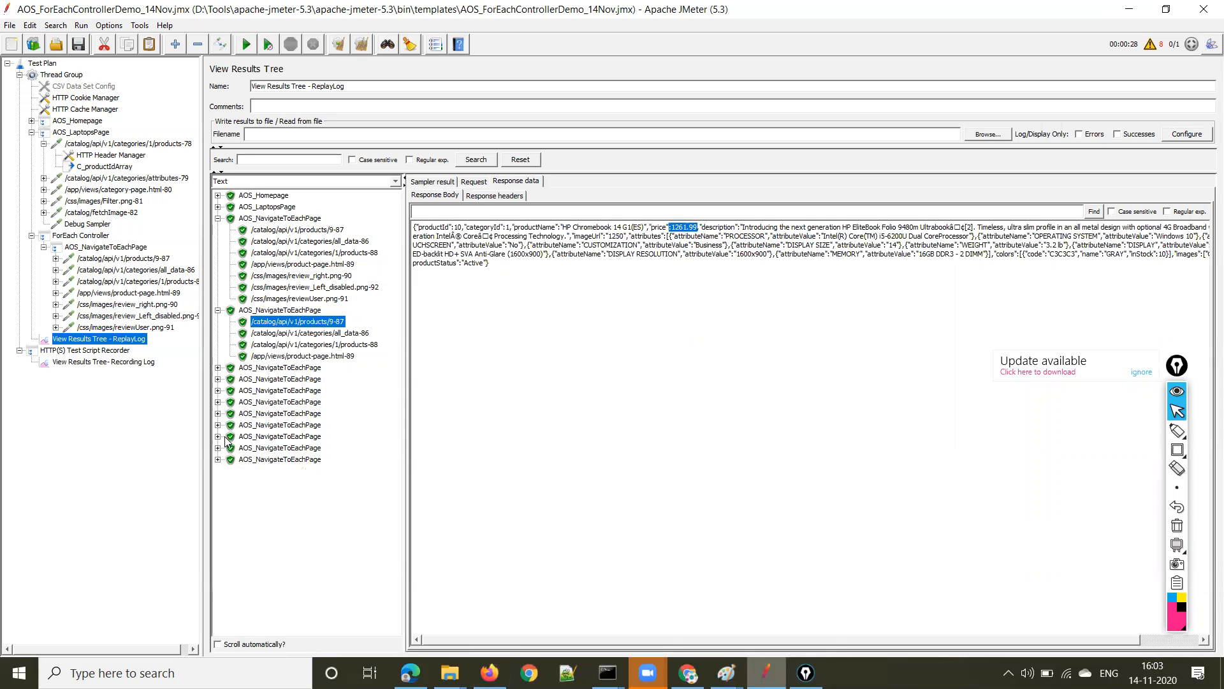
pyautogui.click(218, 460)
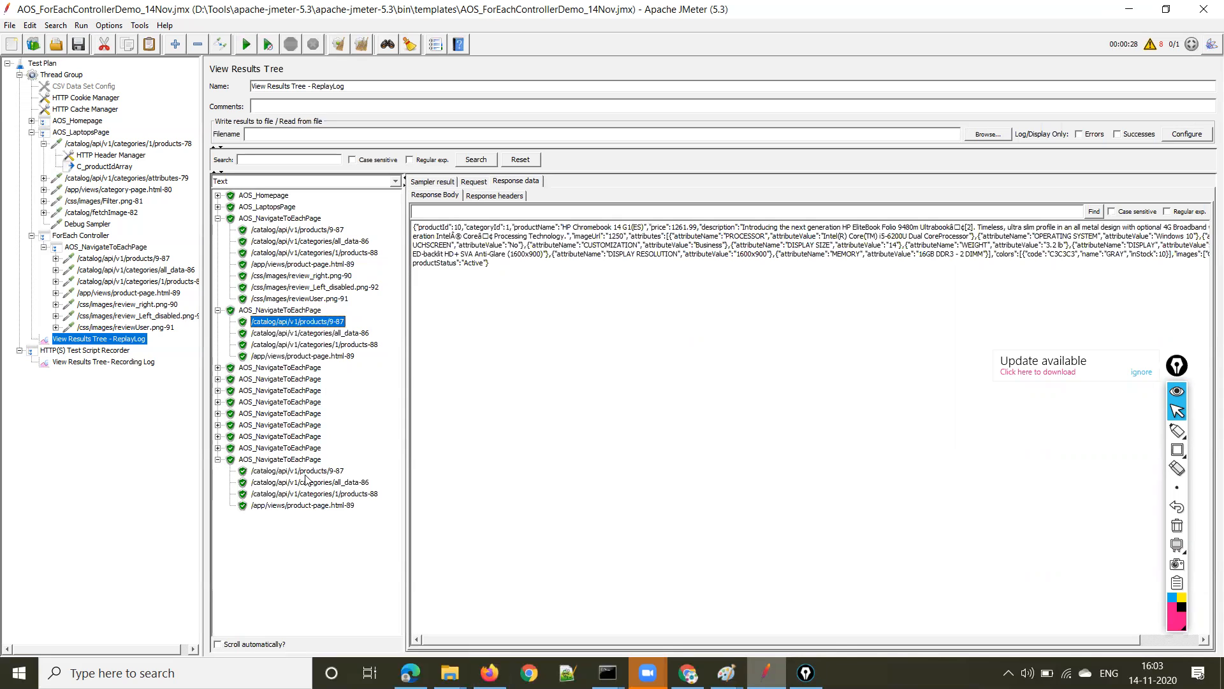
pyautogui.click(306, 472)
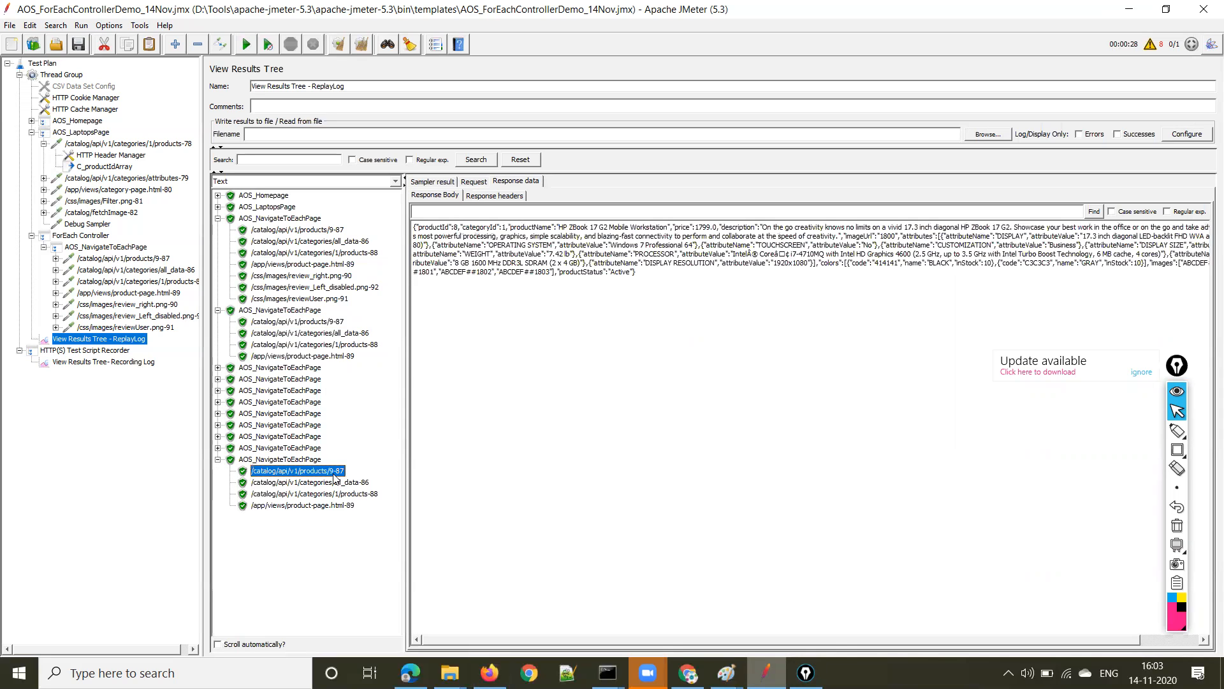
pyautogui.doubleClick(454, 228)
pyautogui.moveTo(560, 229); pyautogui.dragTo(626, 234)
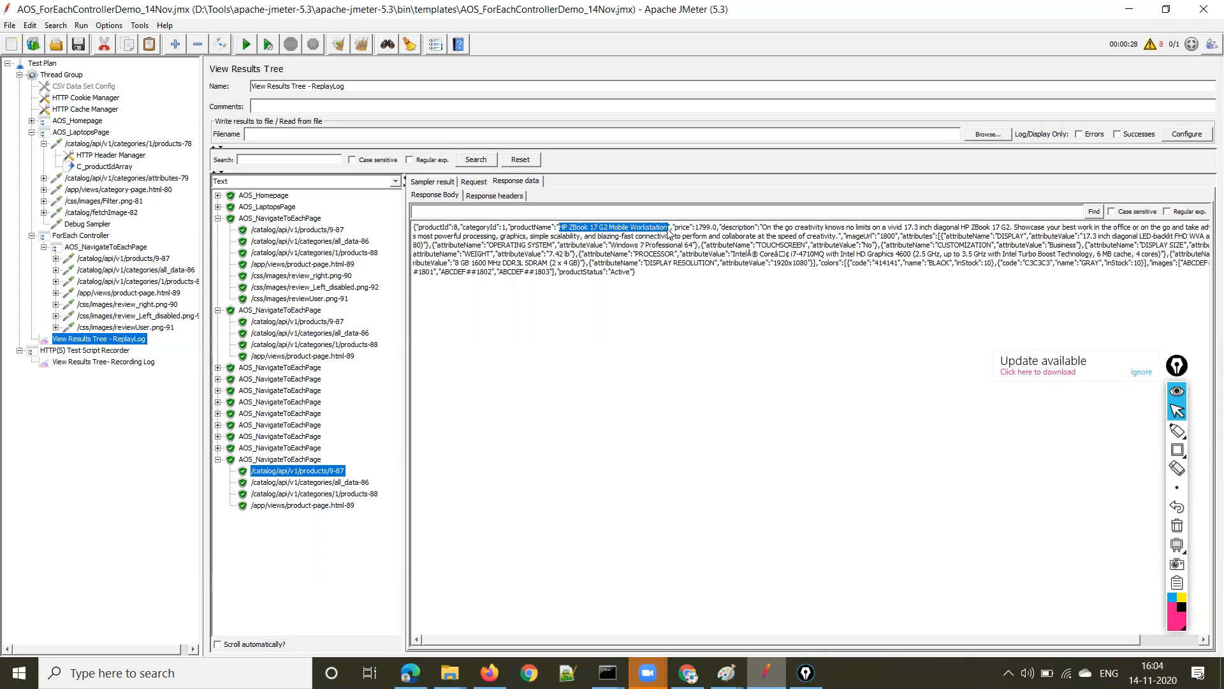
pyautogui.moveTo(695, 231); pyautogui.dragTo(719, 231)
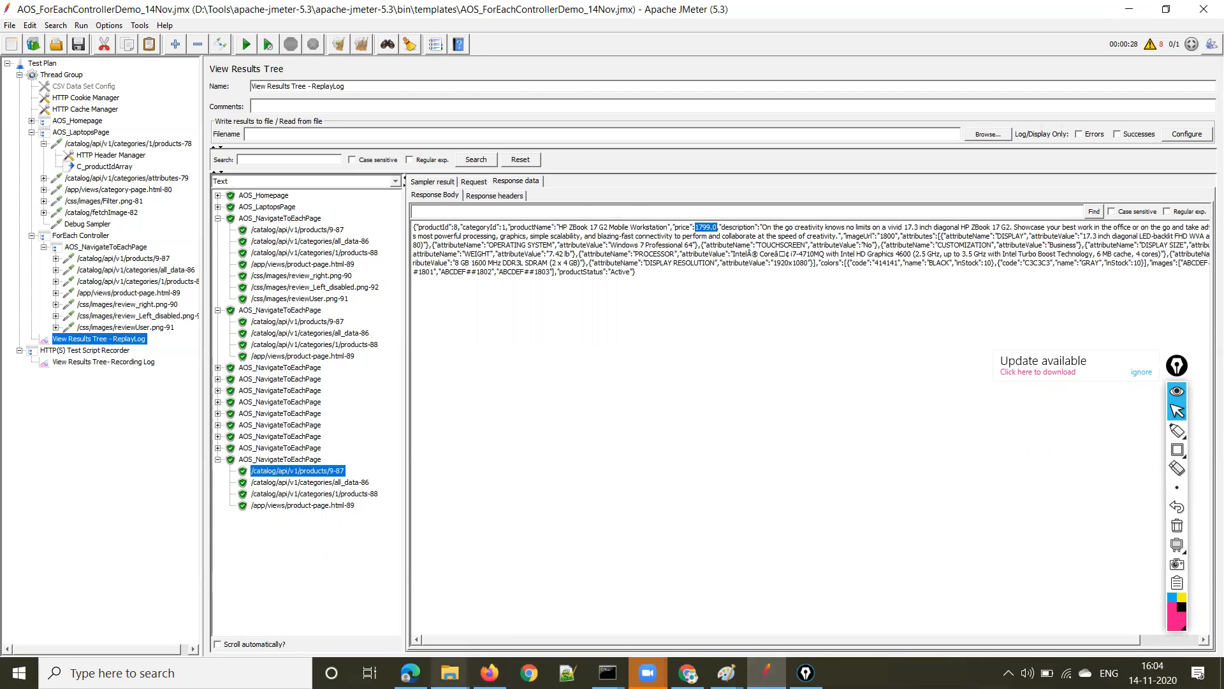
# Switch to Firefox and compare the last laptop on the Laptops page with the last iteration's name and price.
pyautogui.click(489, 673)
pyautogui.scroll(-10, 805, 486)
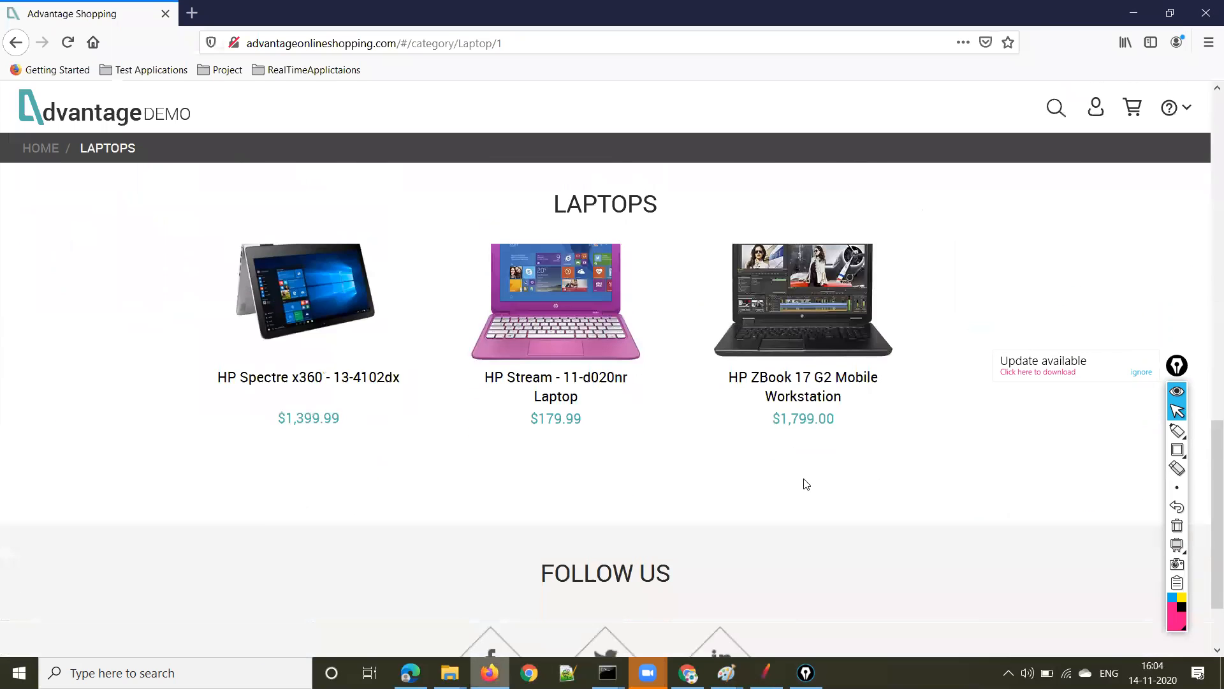
pyautogui.scroll(3, 899, 380)
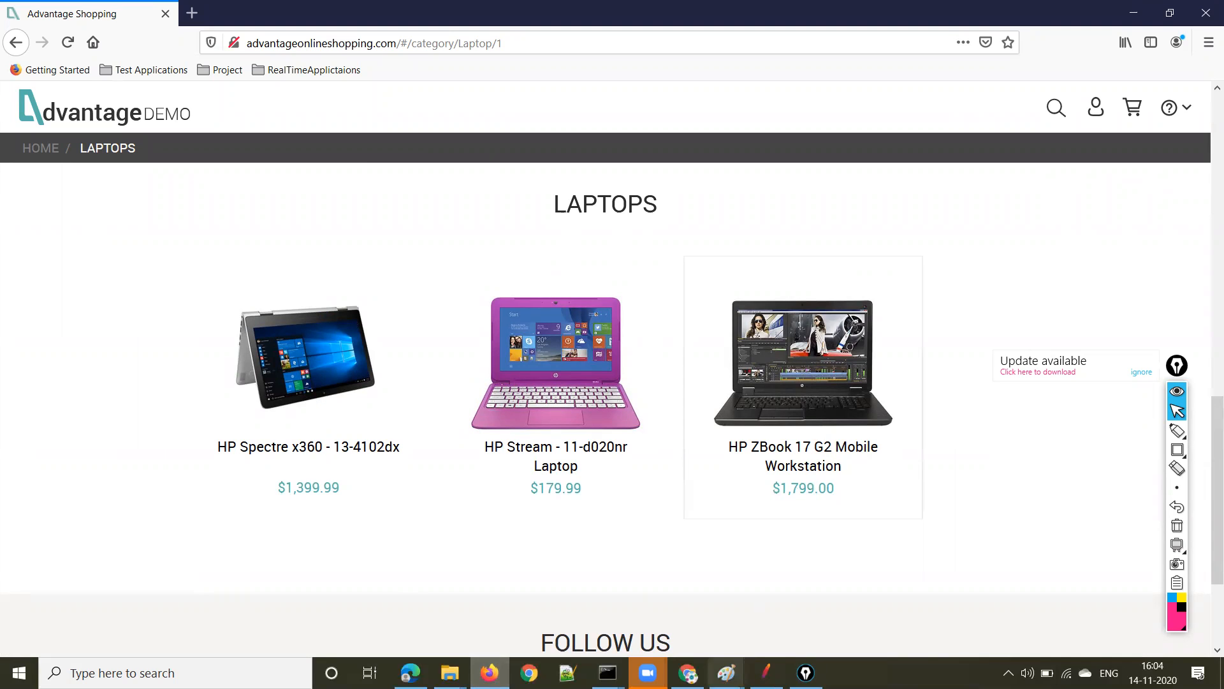
# Back in JMeter, rename the products/9-87 sampler to /catalog/api/v1/products/${C_productIdArray_index}-87 and save the test plan.
pyautogui.click(766, 672)
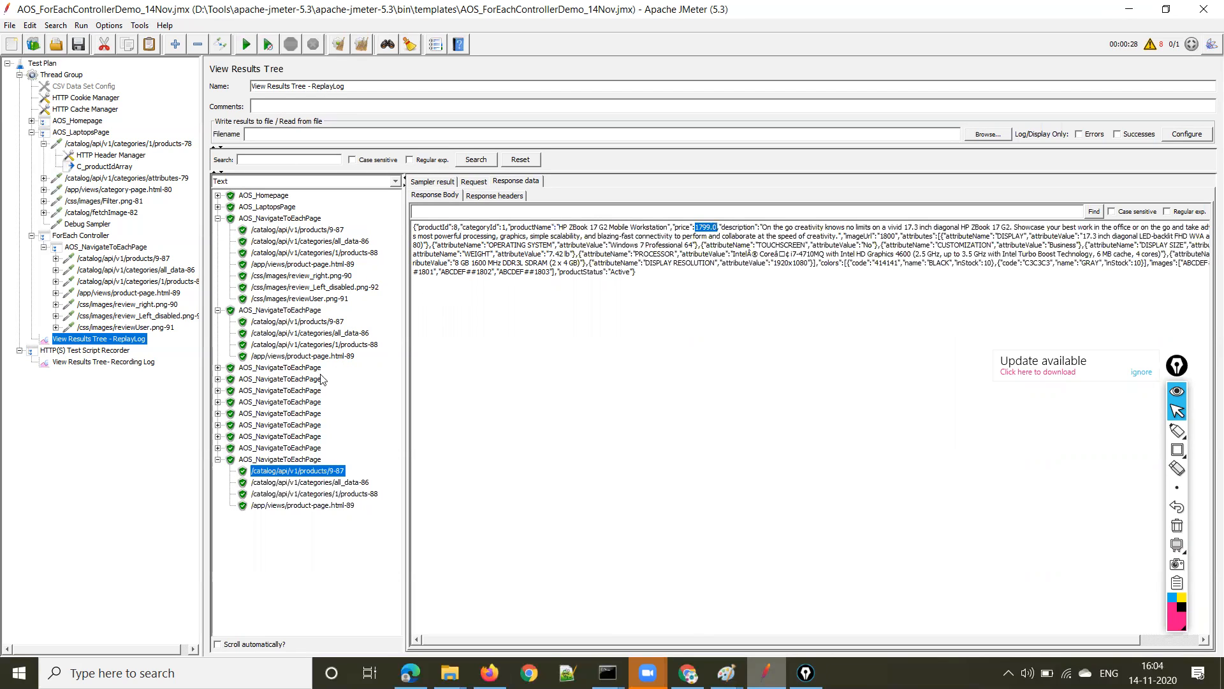
pyautogui.click(332, 233)
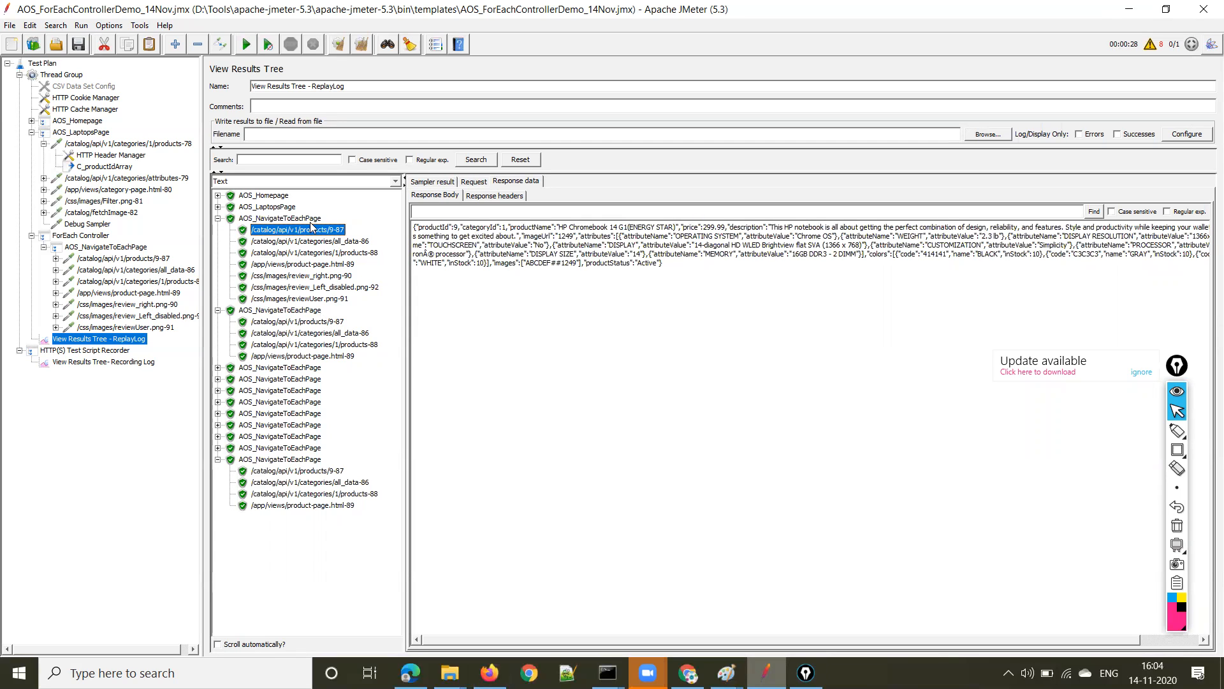
pyautogui.click(102, 247)
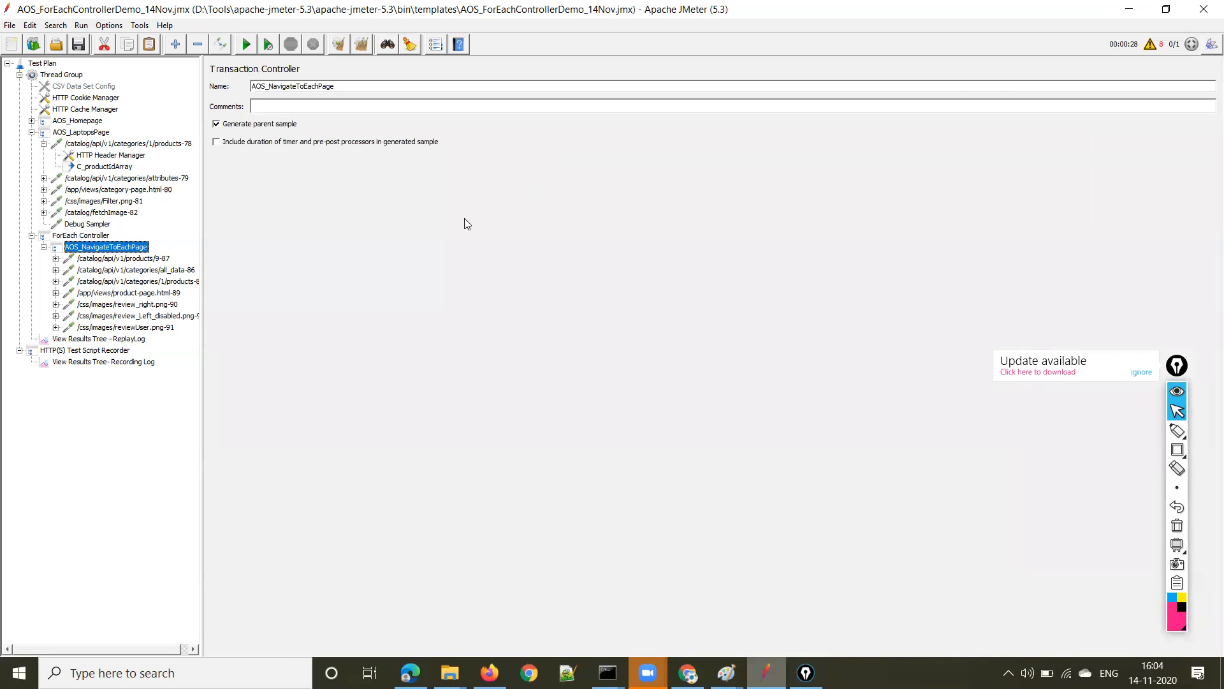
pyautogui.click(86, 259)
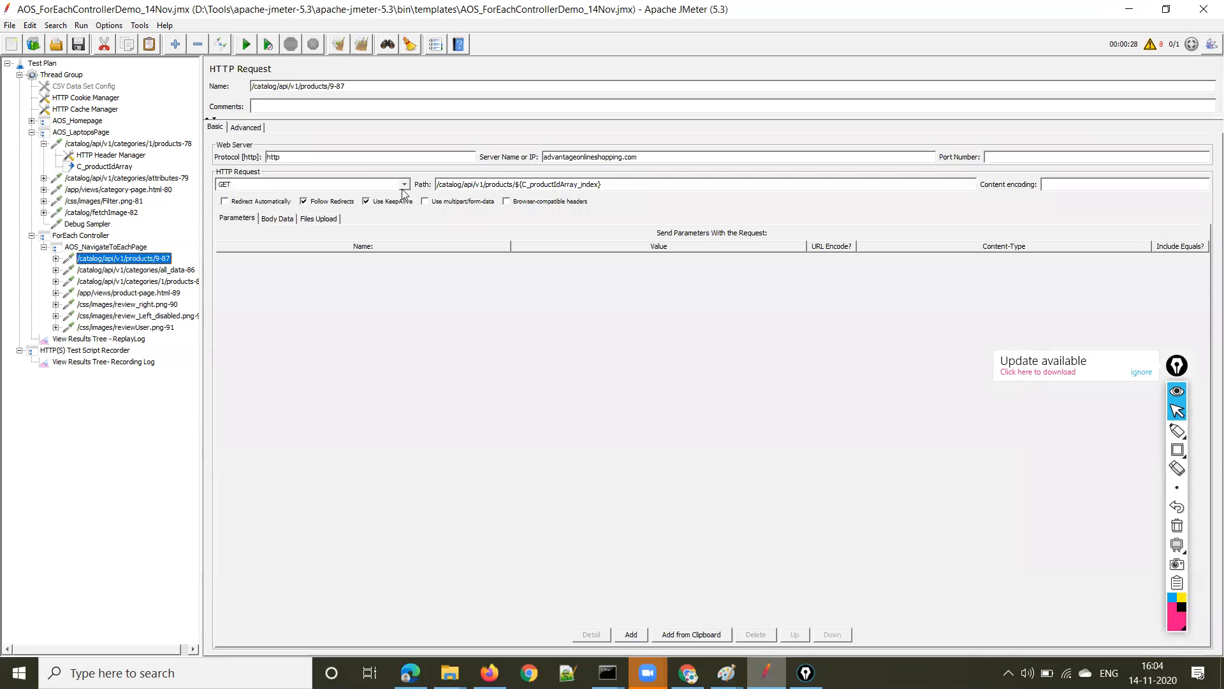
pyautogui.moveTo(516, 185); pyautogui.dragTo(610, 186)
pyautogui.hotkey('ctrl', 'c')
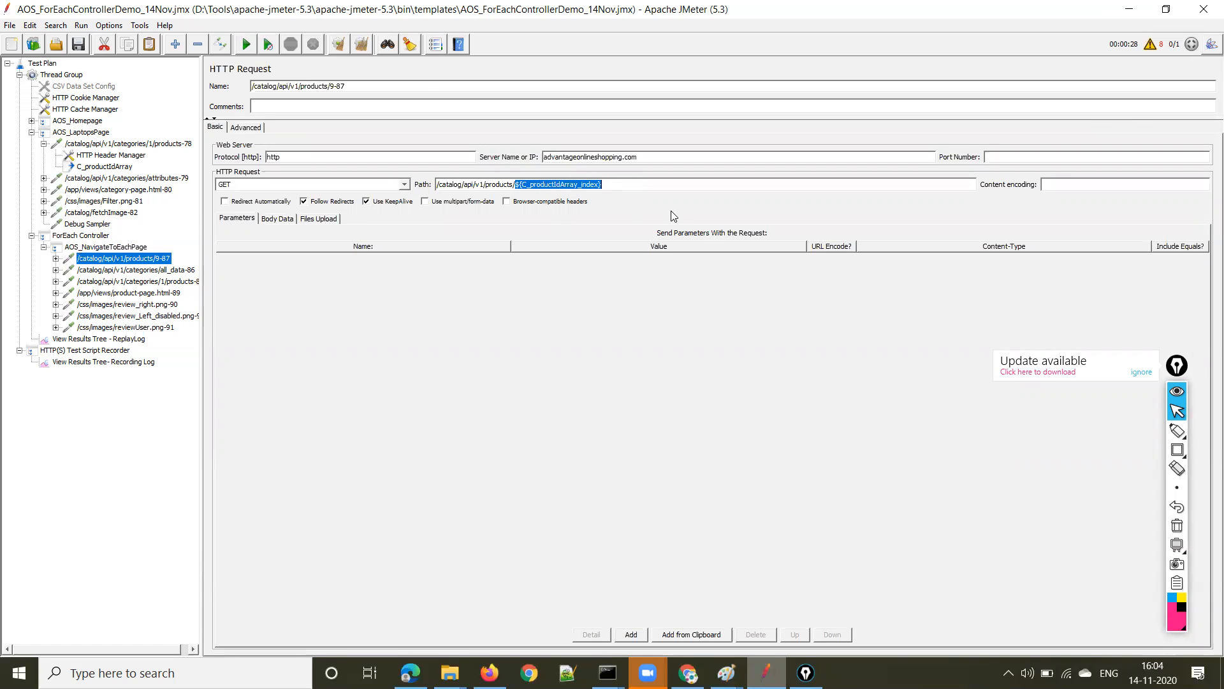
pyautogui.click(332, 85)
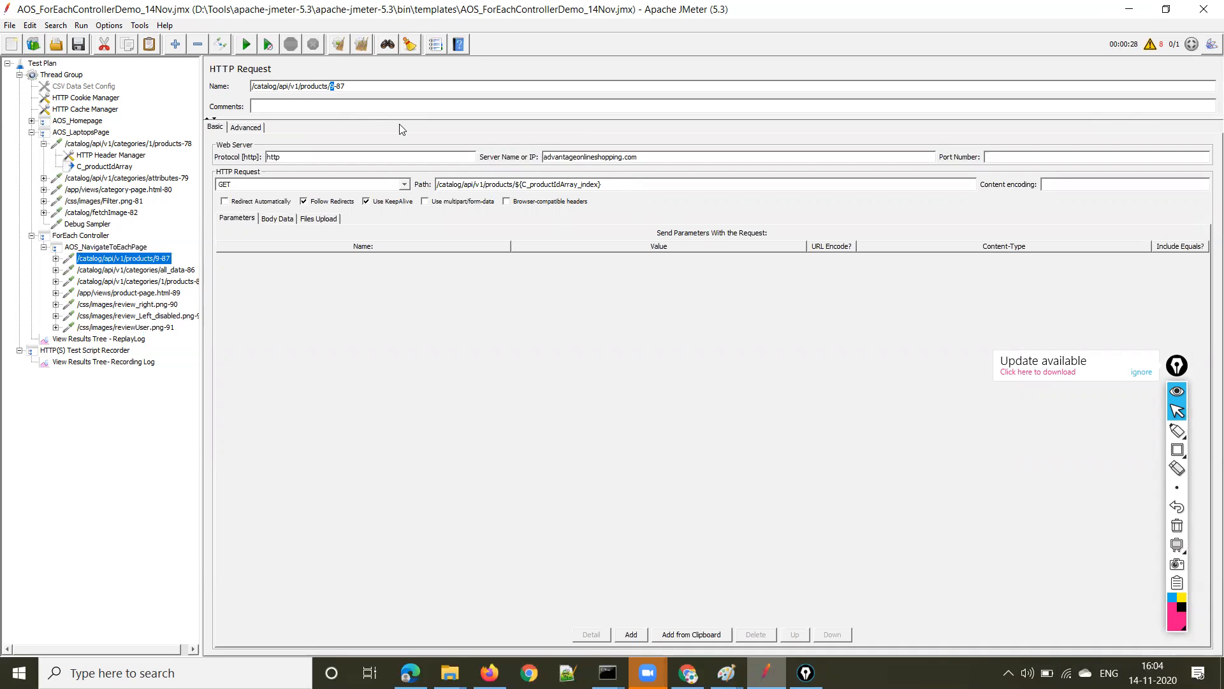
pyautogui.hotkey('ctrl', 'v')
pyautogui.click(77, 45)
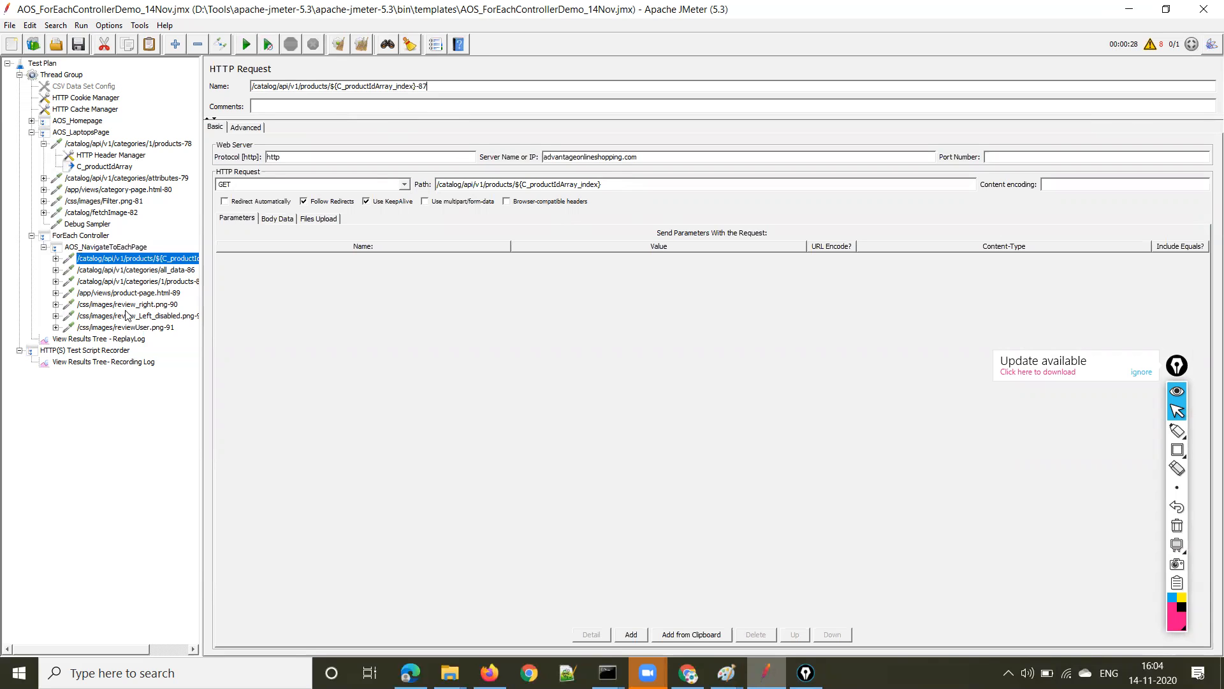
# Reopen the ReplayLog results and collapse the expanded AOS_NavigateToEachPage samples.
pyautogui.click(106, 340)
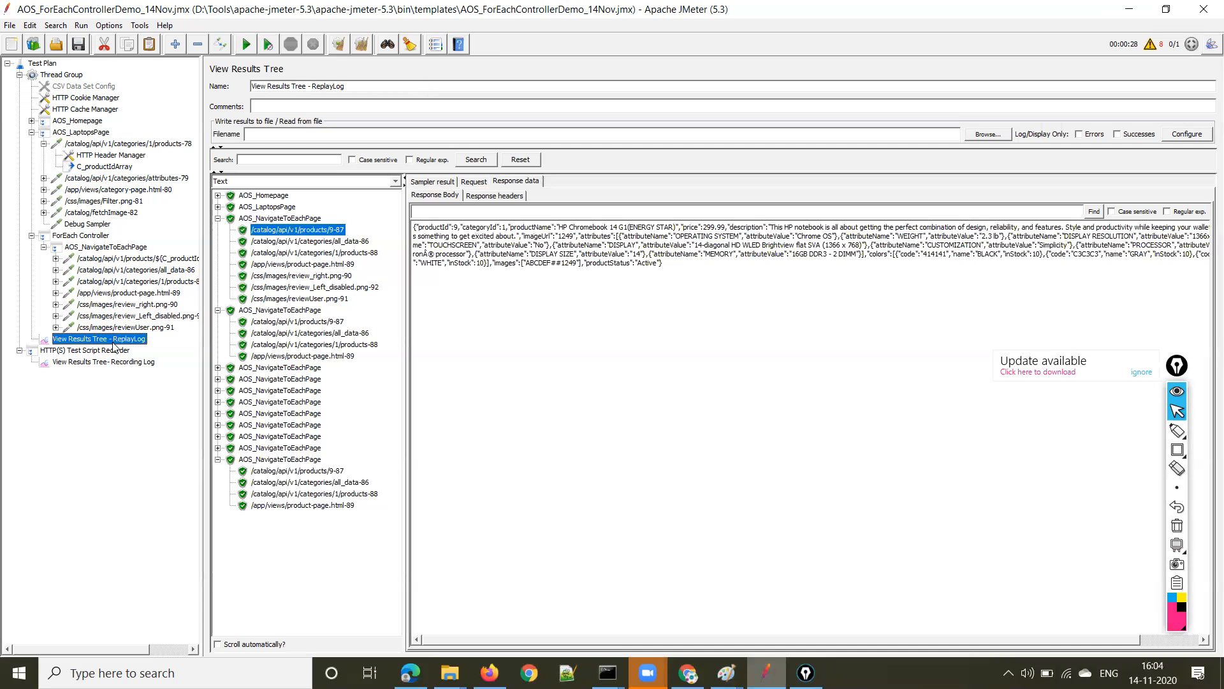
pyautogui.click(219, 460)
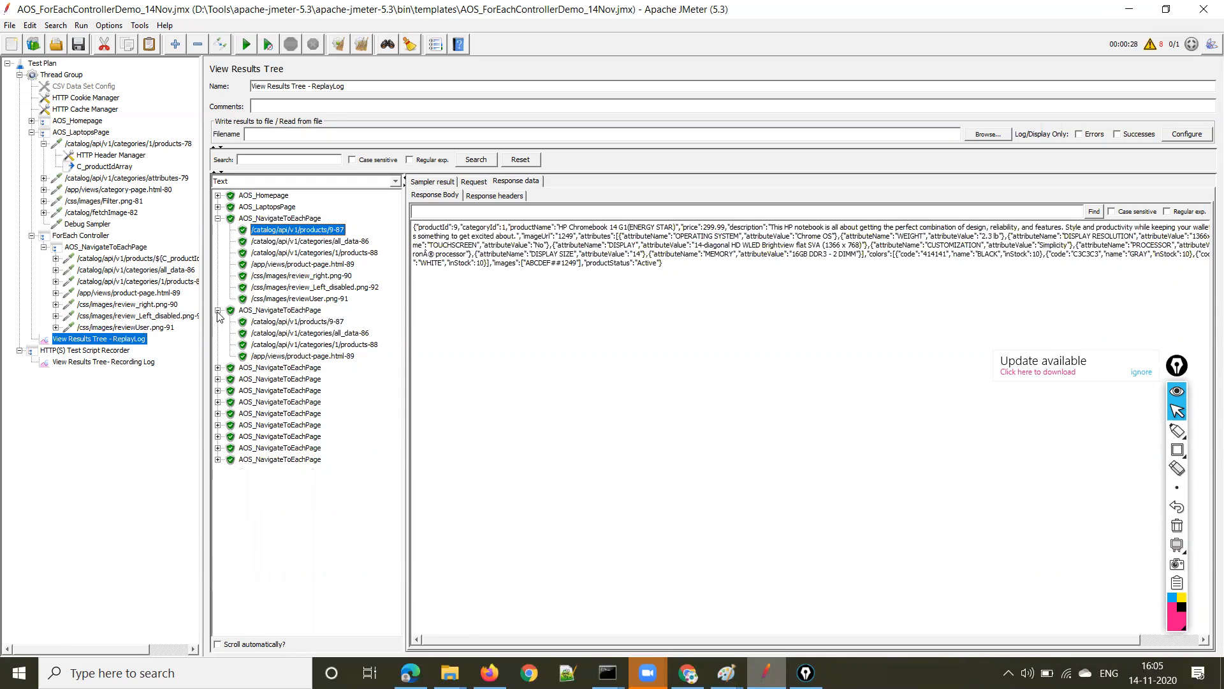
pyautogui.click(218, 310)
pyautogui.click(218, 218)
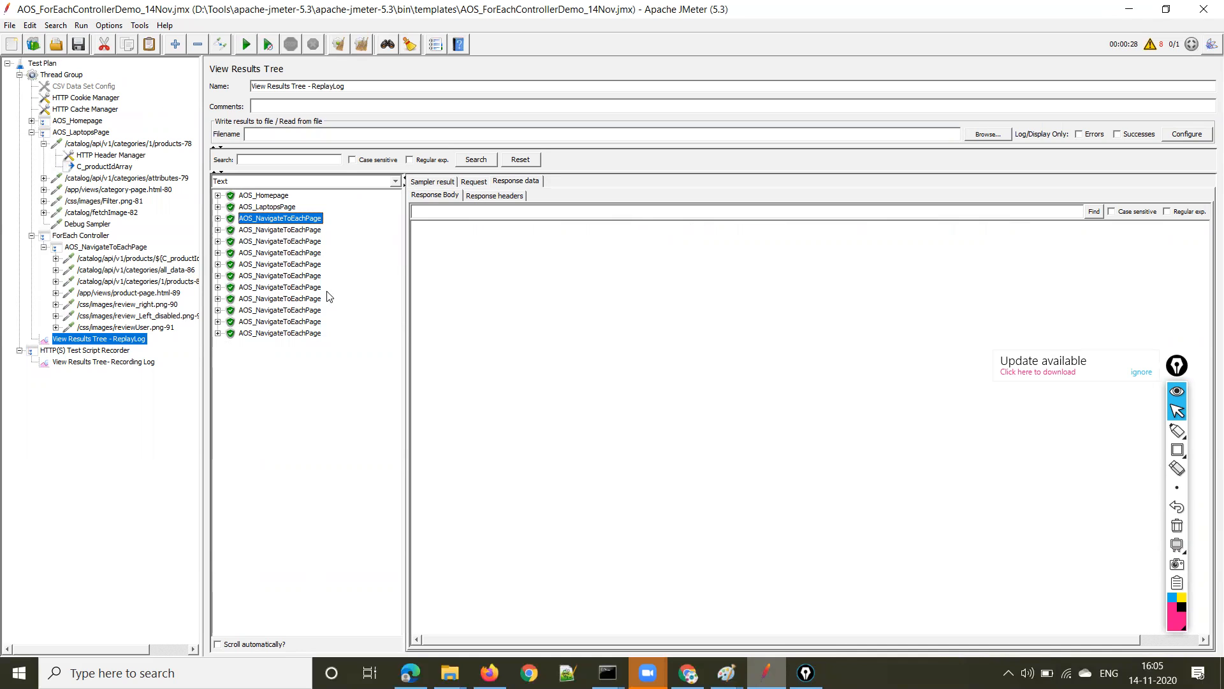
# Review the ForEach Controller's input variable prefix and output variable name.
pyautogui.click(86, 238)
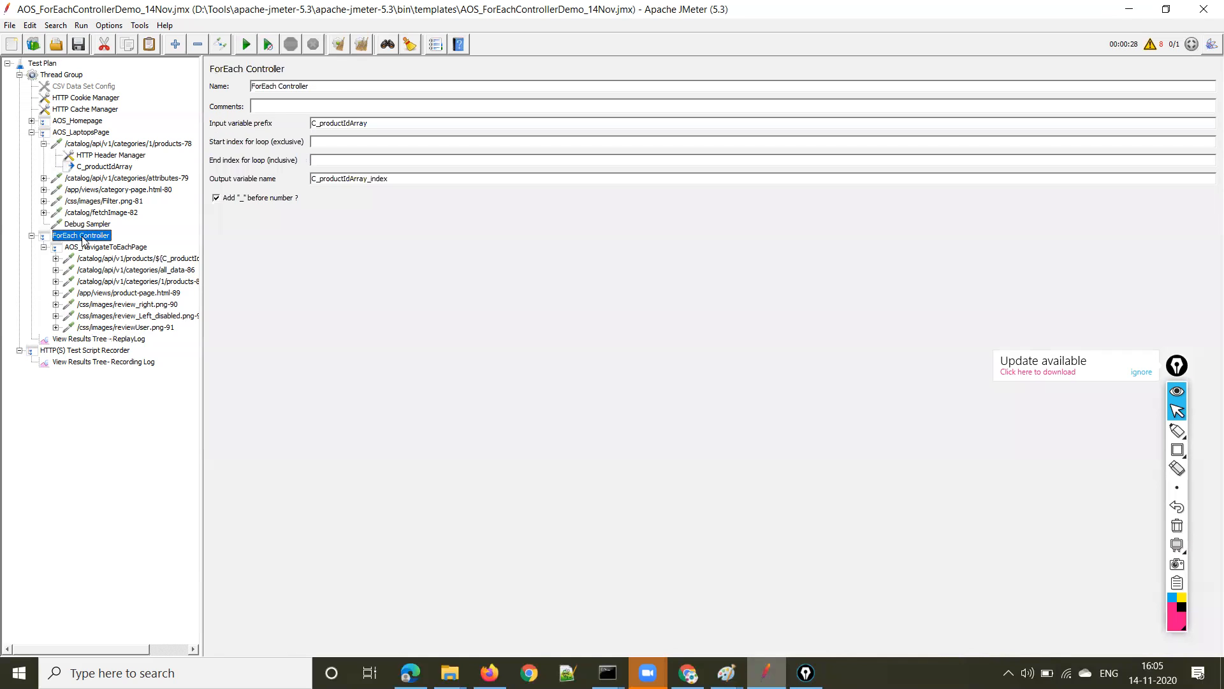
pyautogui.moveTo(387, 125); pyautogui.dragTo(305, 124)
pyautogui.moveTo(390, 179); pyautogui.dragTo(287, 172)
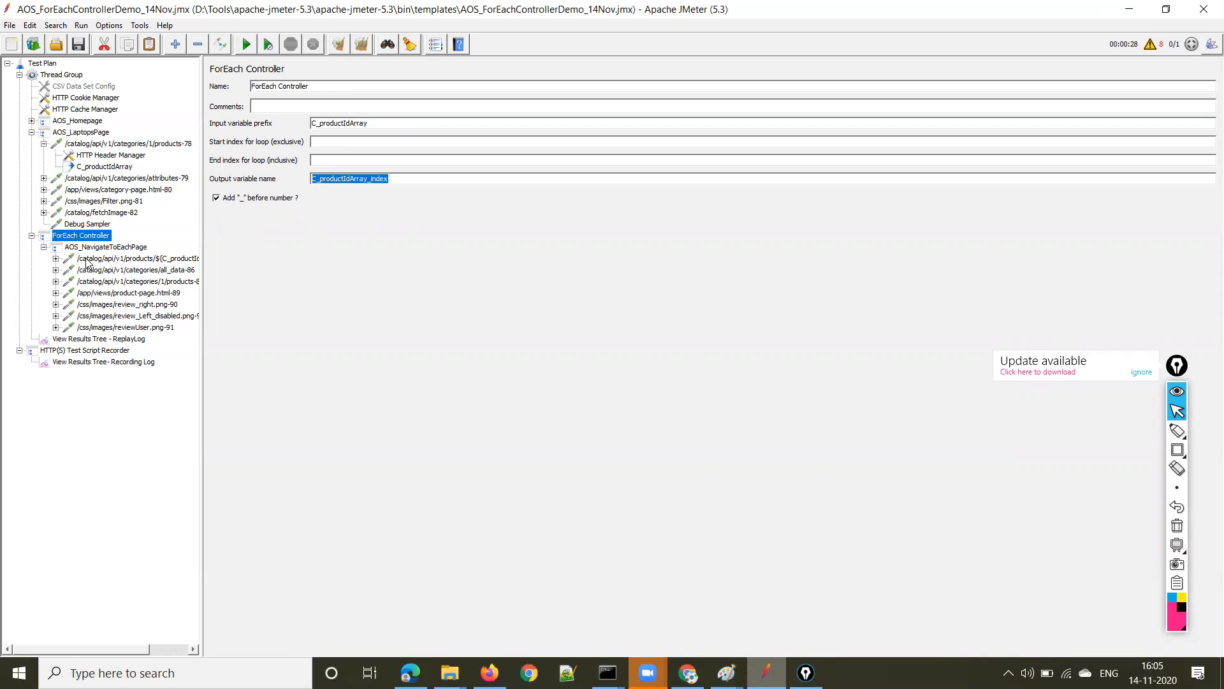
# Clear the old ReplayLog results and run the test again.
pyautogui.click(128, 339)
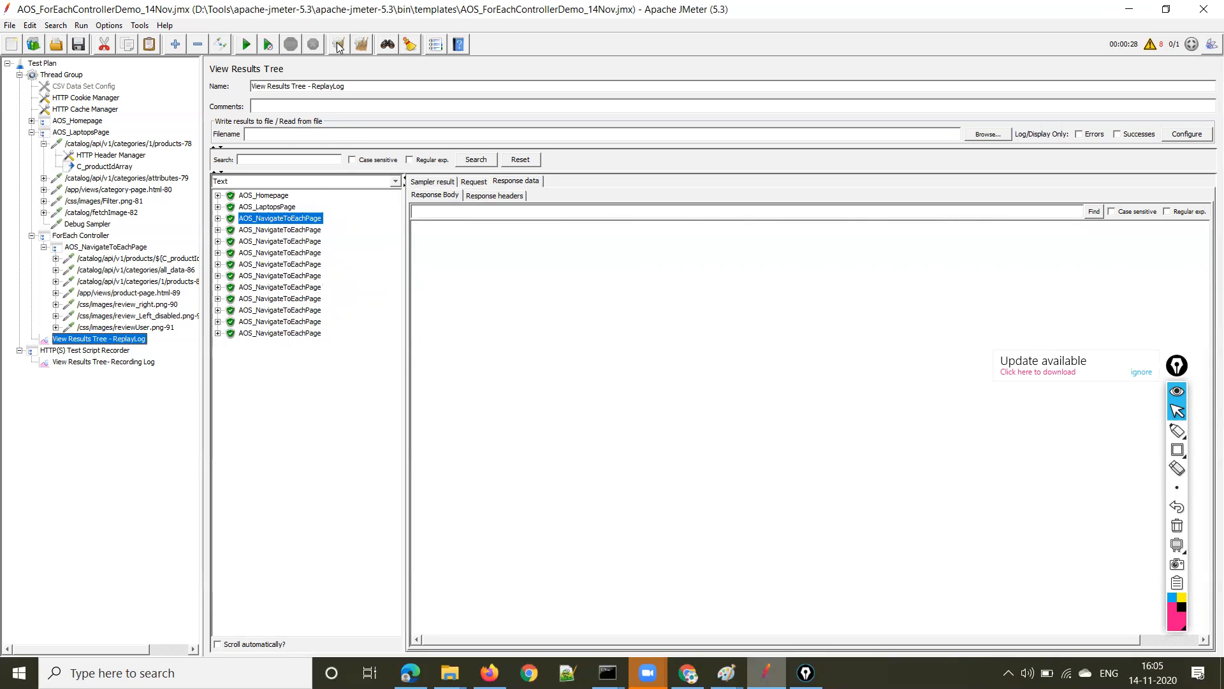
pyautogui.hotkey('ctrl', 'e')
pyautogui.hotkey('ctrl', 'r')
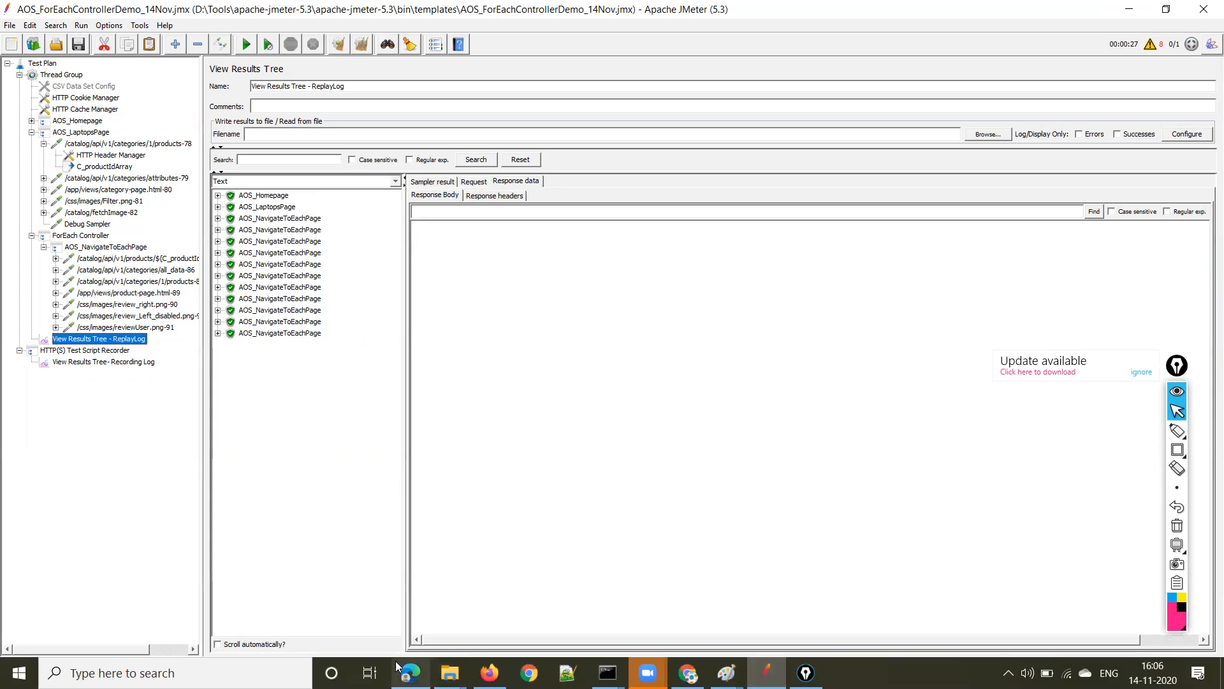
# Inspect the products responses of the first two iterations in the new run, and check the request path of the renamed products sampler.
pyautogui.click(218, 219)
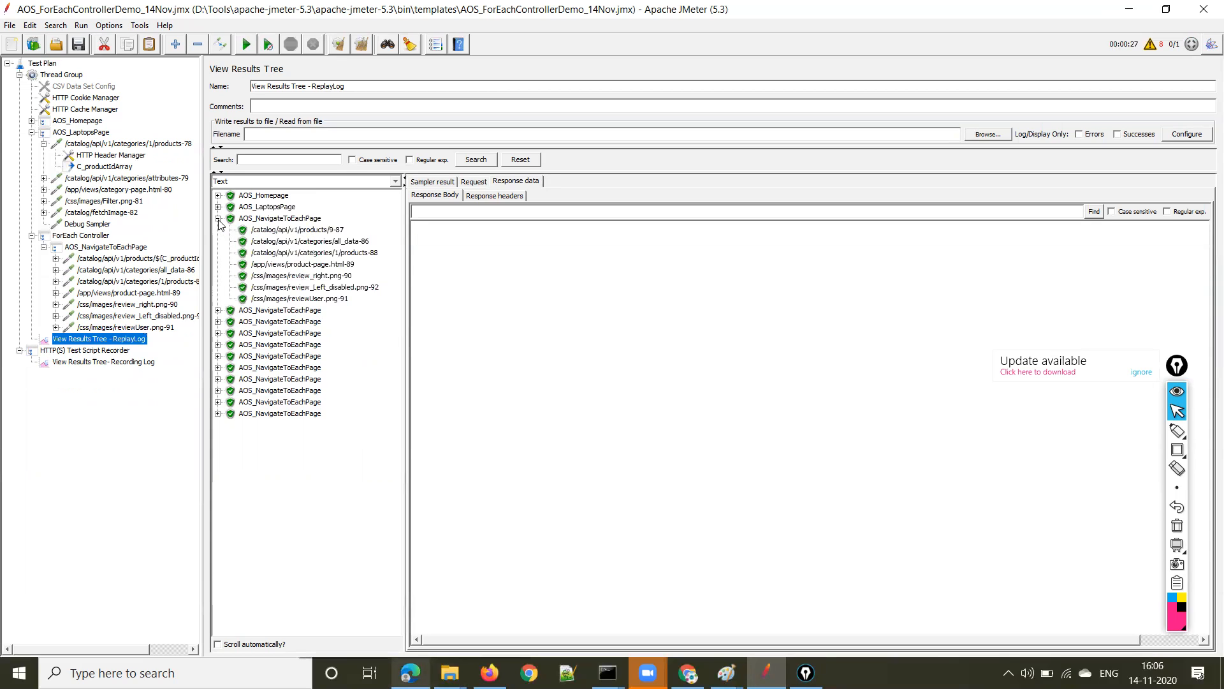
pyautogui.click(298, 230)
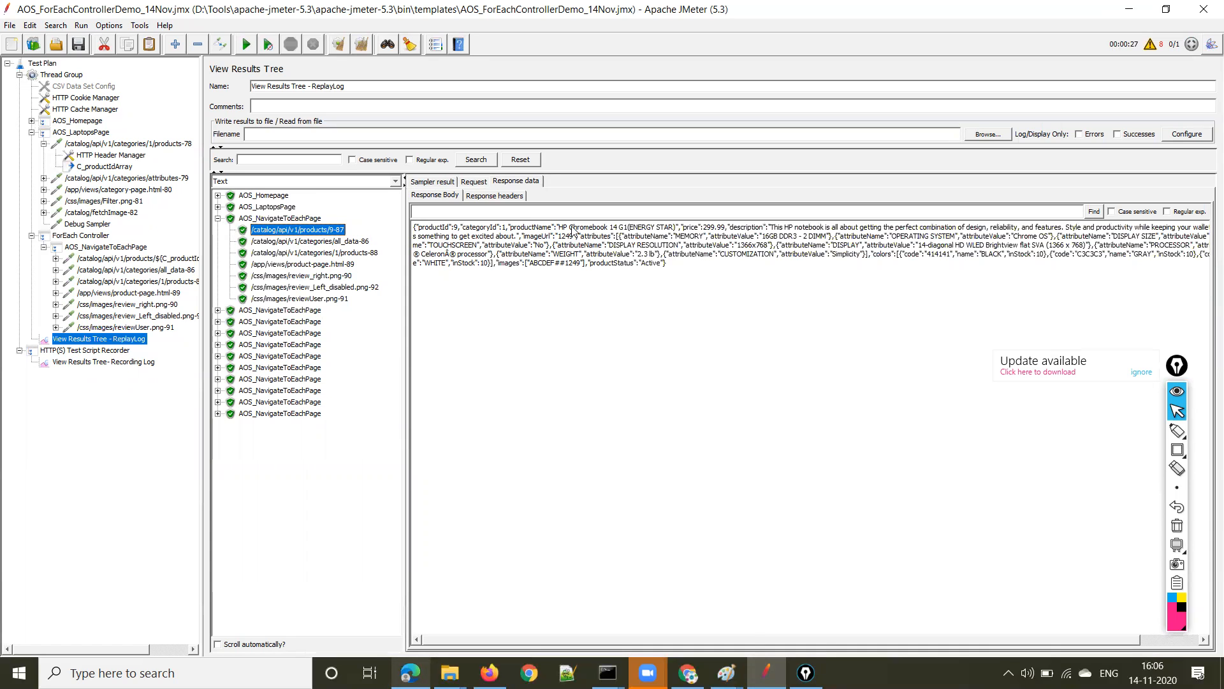
pyautogui.click(218, 311)
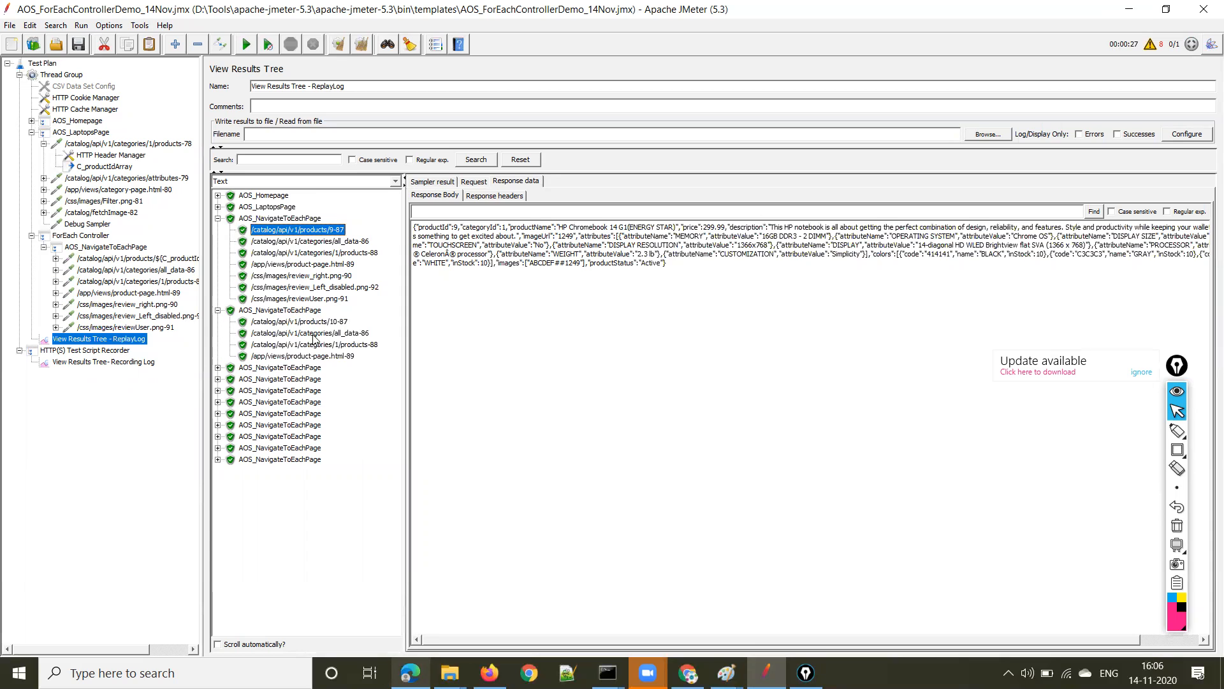
pyautogui.click(315, 323)
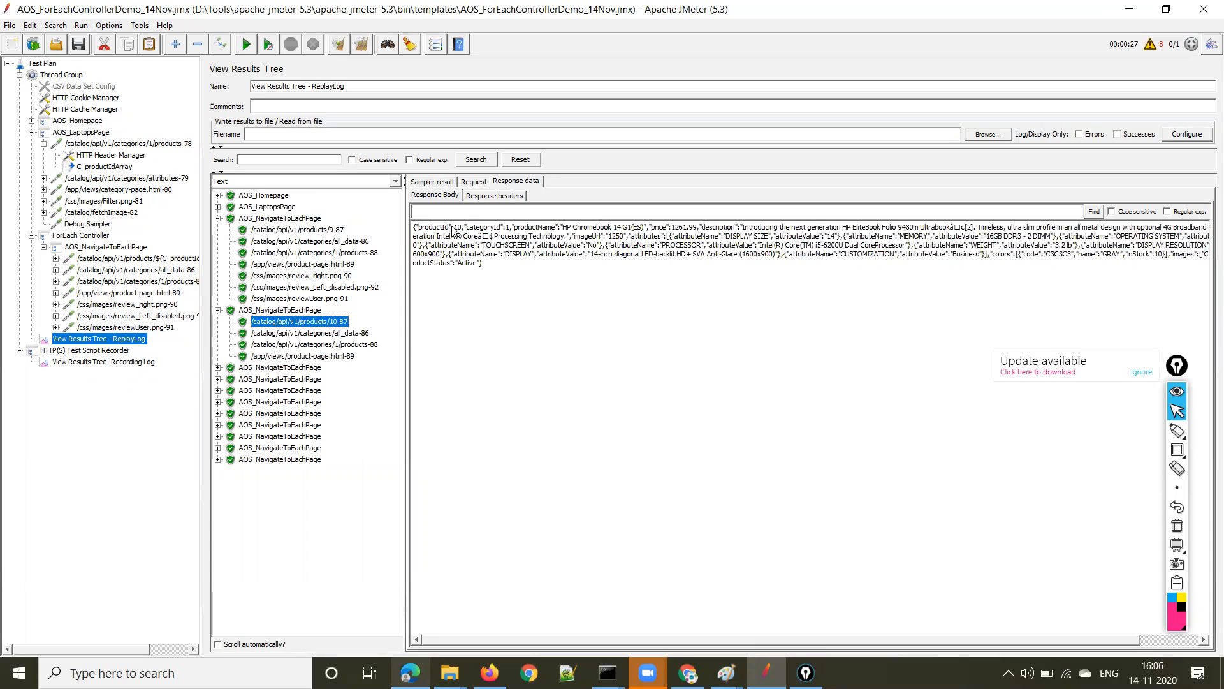
pyautogui.moveTo(457, 231); pyautogui.dragTo(468, 229)
pyautogui.click(119, 258)
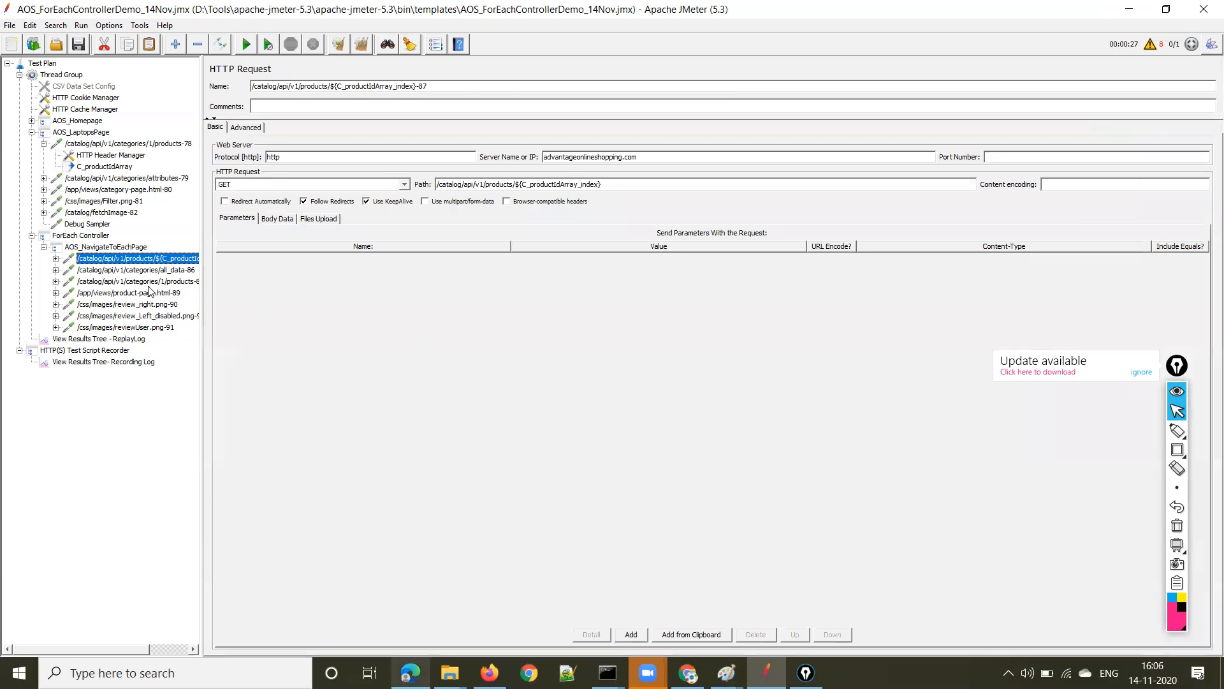
pyautogui.tripleClick(557, 179)
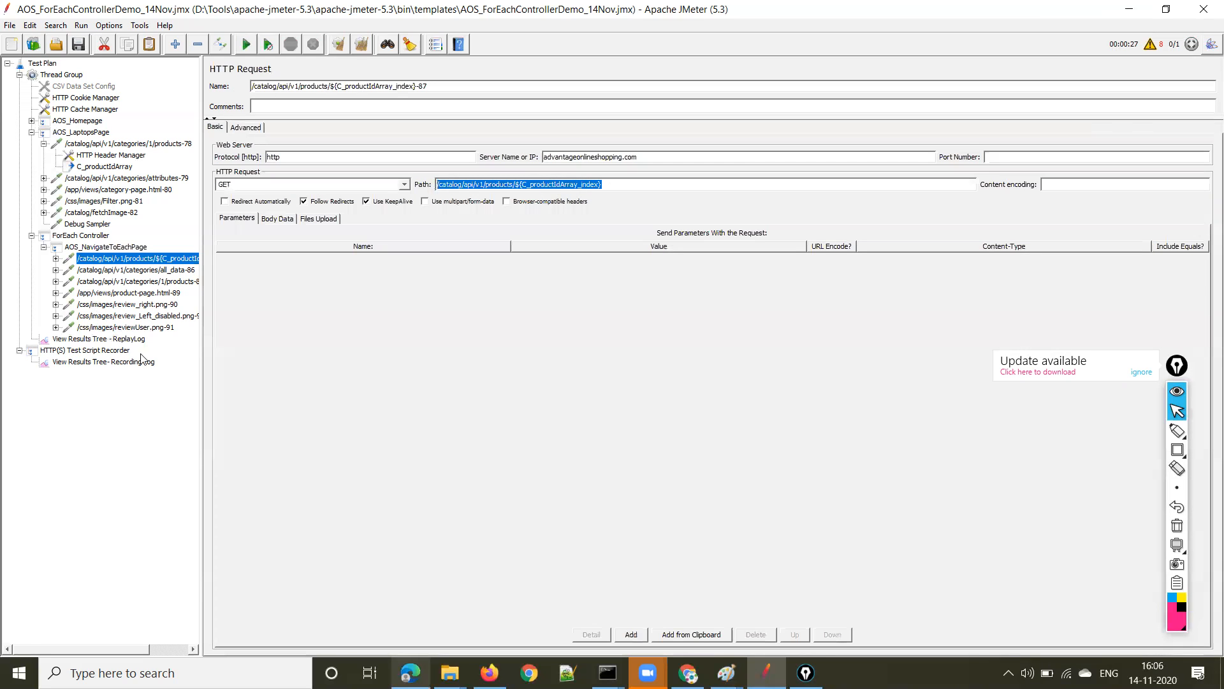
# Inspect the third iteration's product ID, name and price in the ReplayLog and compare them with the Laptops page in Firefox.
pyautogui.click(111, 340)
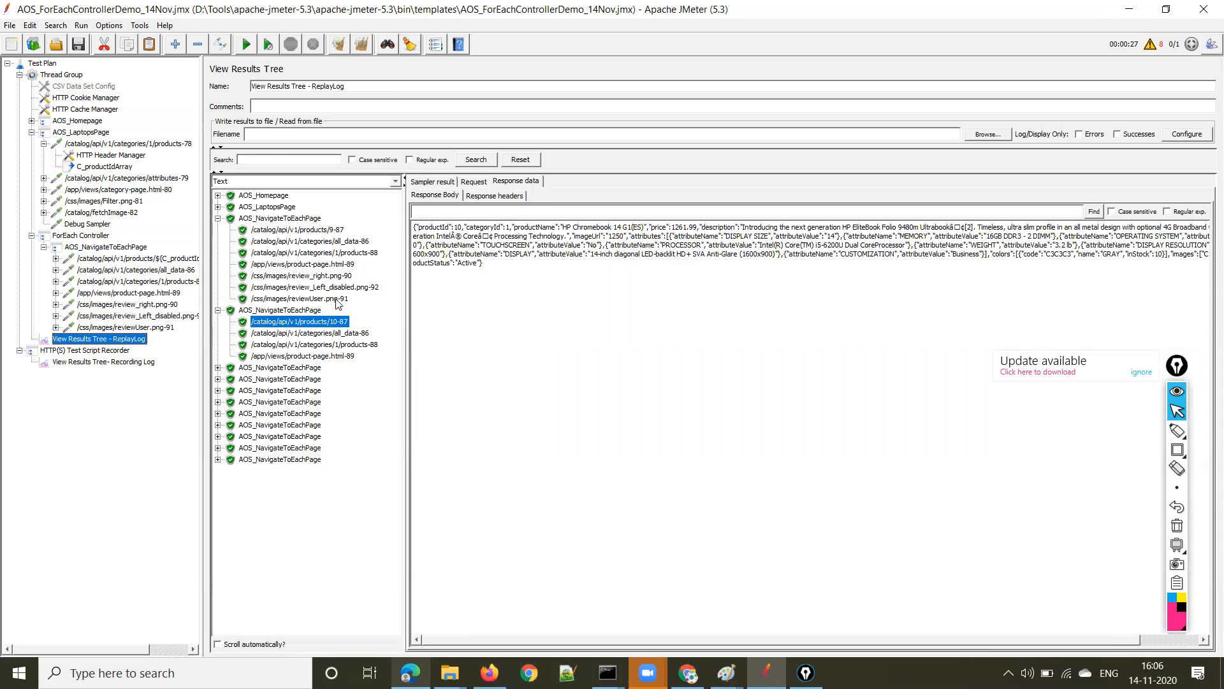
pyautogui.click(218, 367)
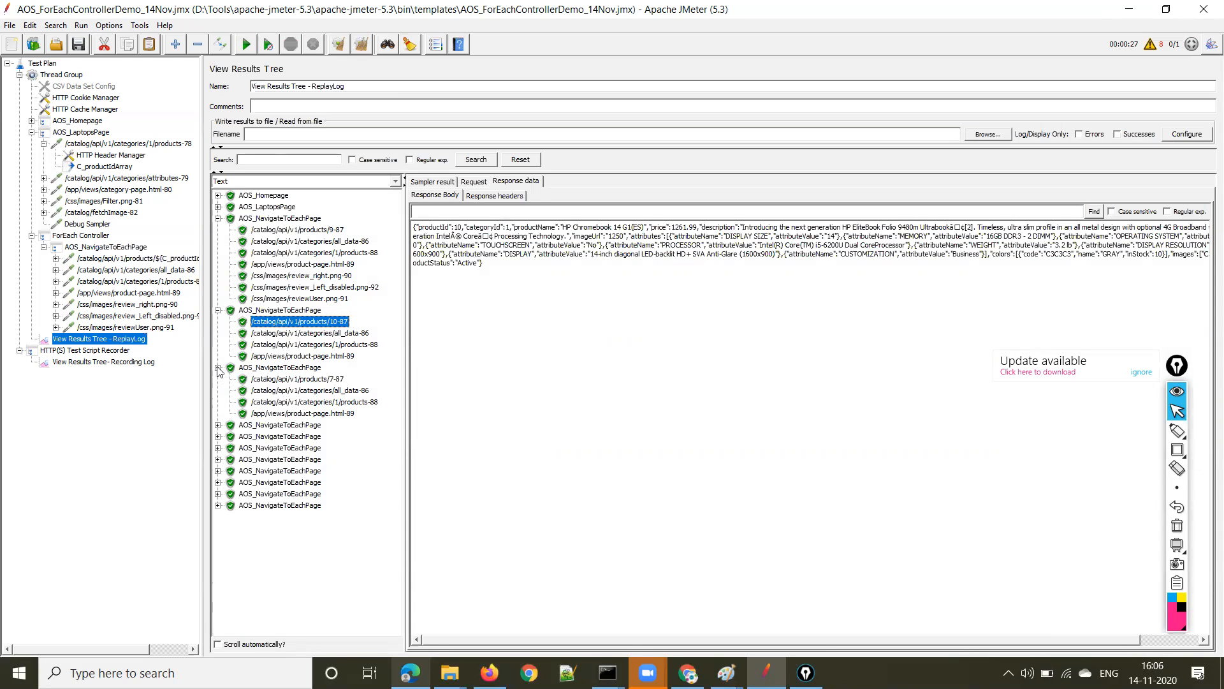
pyautogui.click(311, 380)
pyautogui.doubleClick(455, 227)
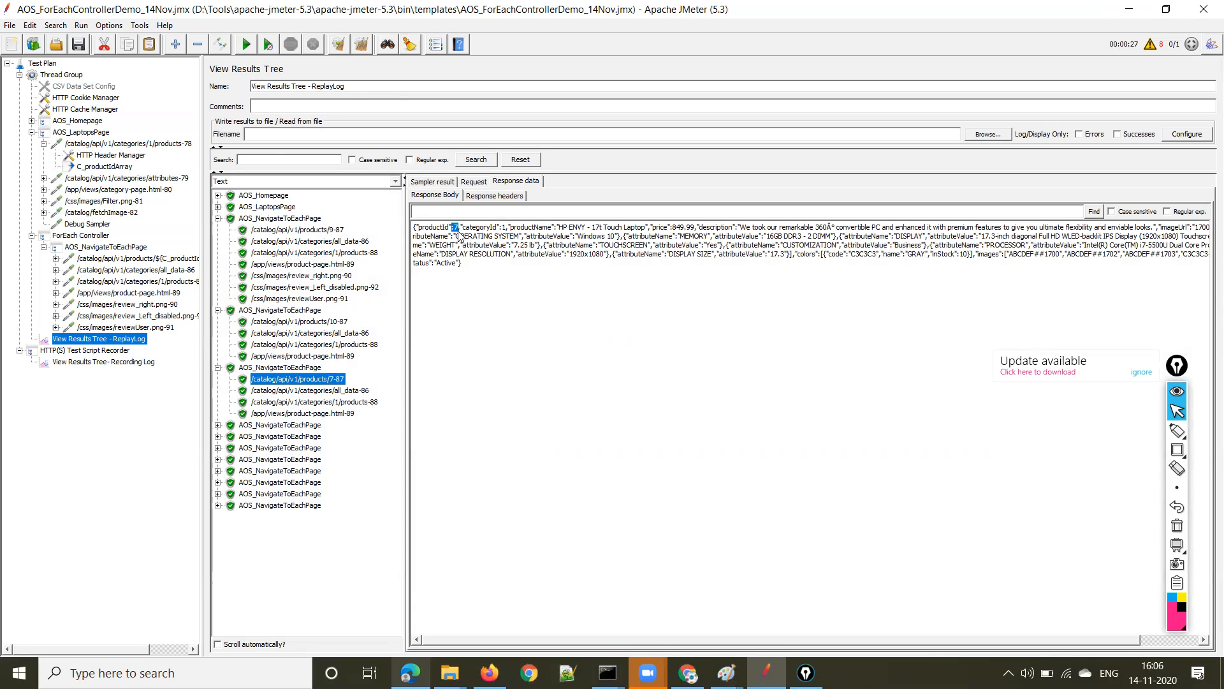
pyautogui.moveTo(560, 228); pyautogui.dragTo(644, 234)
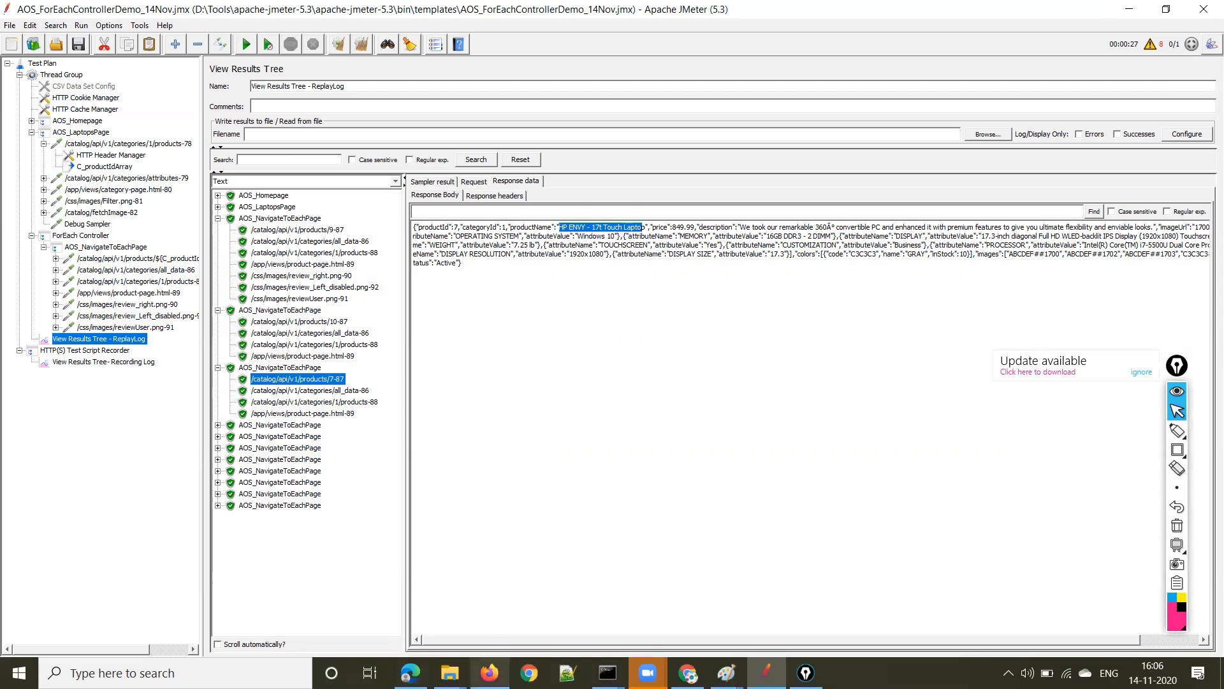
pyautogui.click(489, 673)
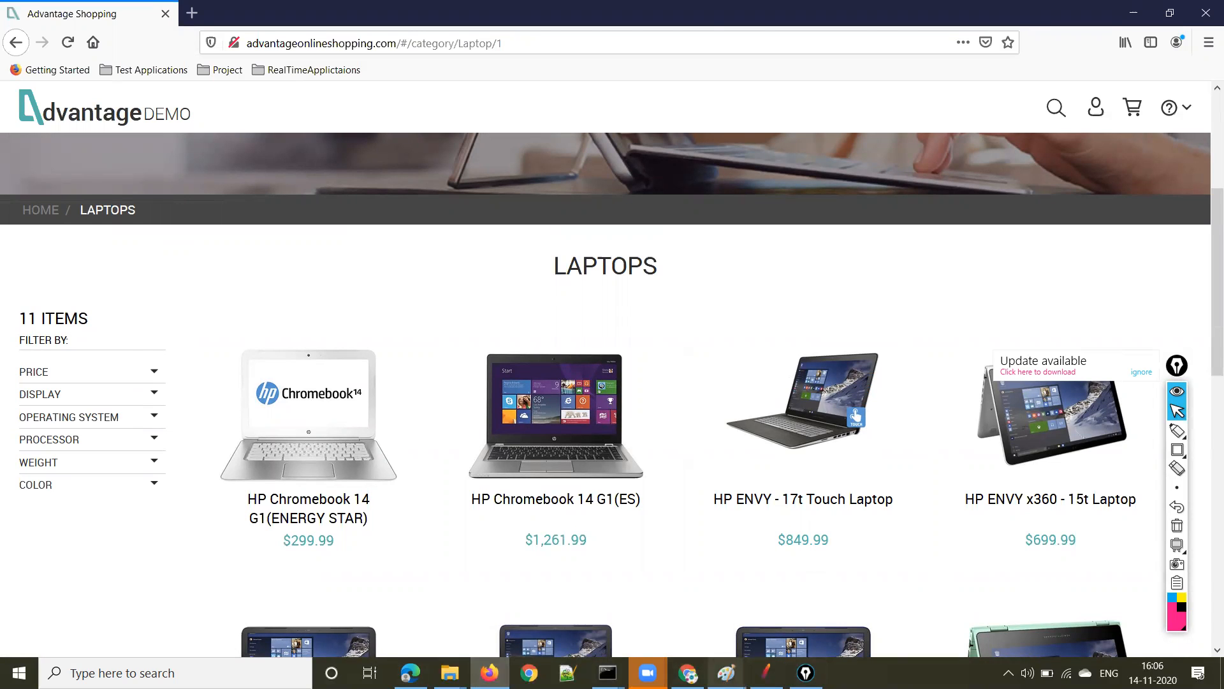
pyautogui.click(765, 672)
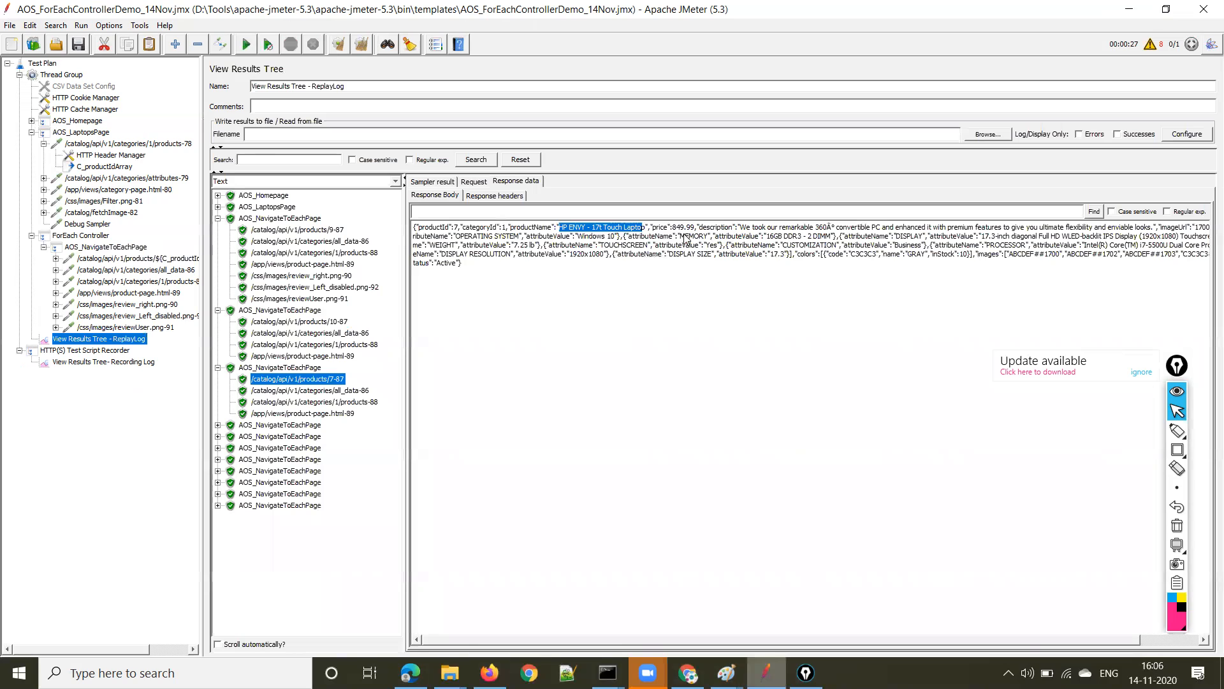
pyautogui.moveTo(673, 227); pyautogui.dragTo(698, 227)
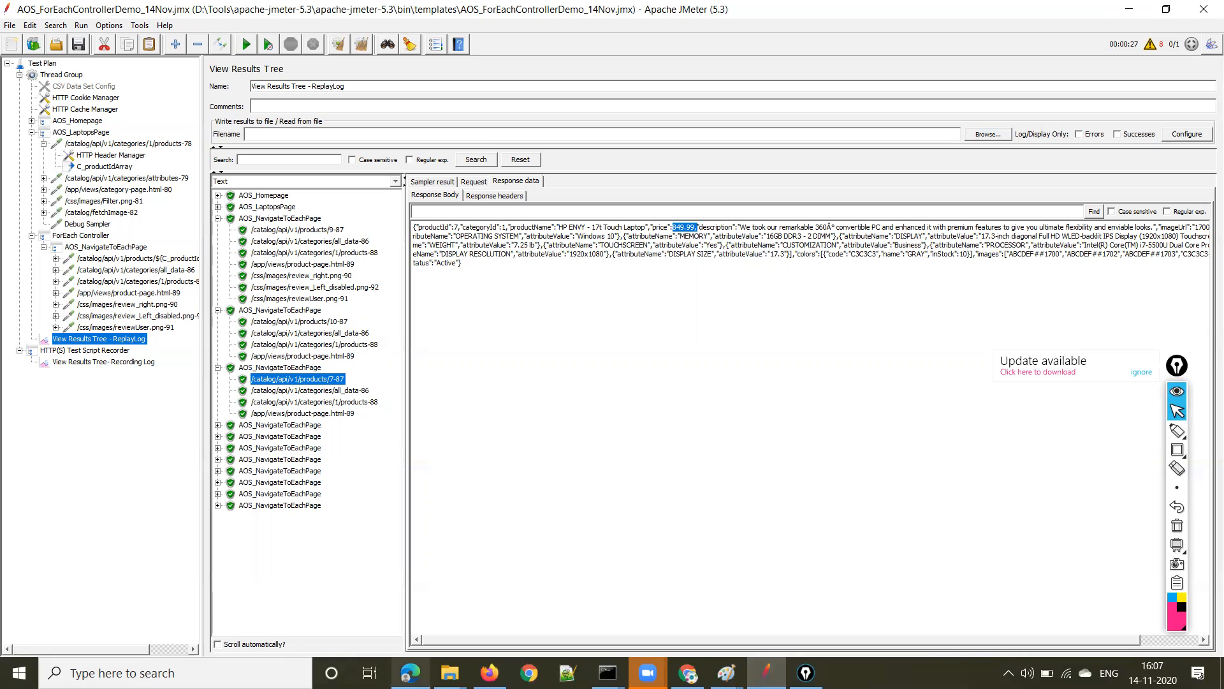
# Switch to Edge and show the ForEach Controller slide of the Apache JMeter 5.3 Certification presentation.
pyautogui.click(410, 672)
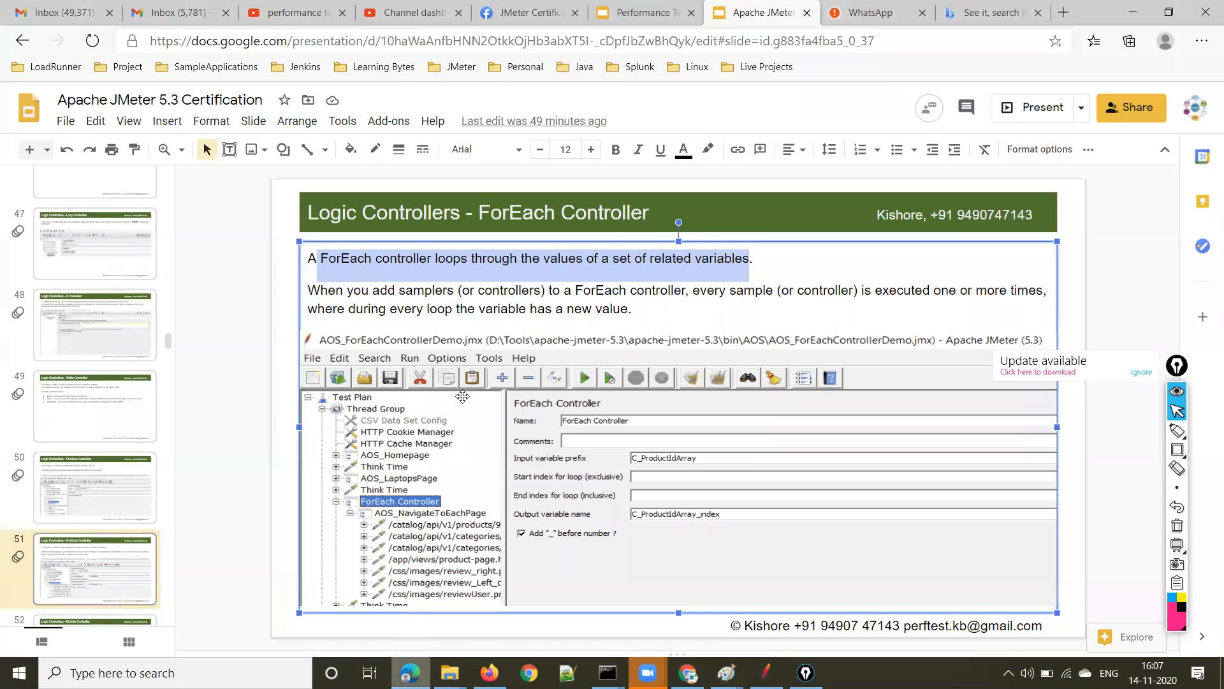